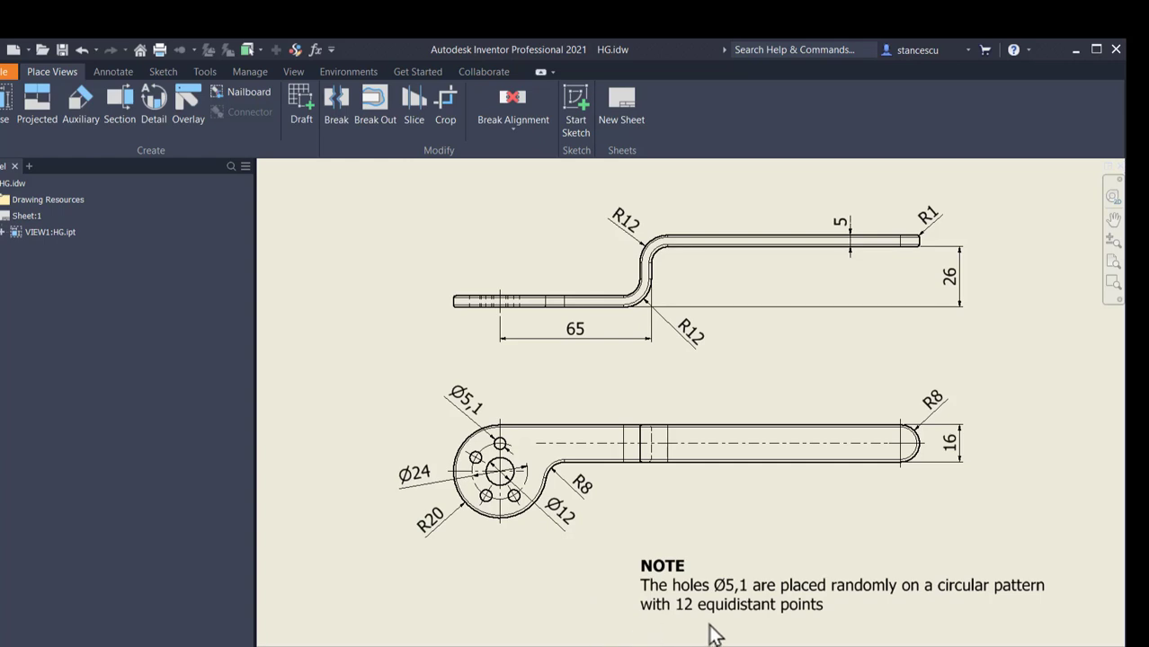
{"action": "left_click", "coordinate": [706, 607]}
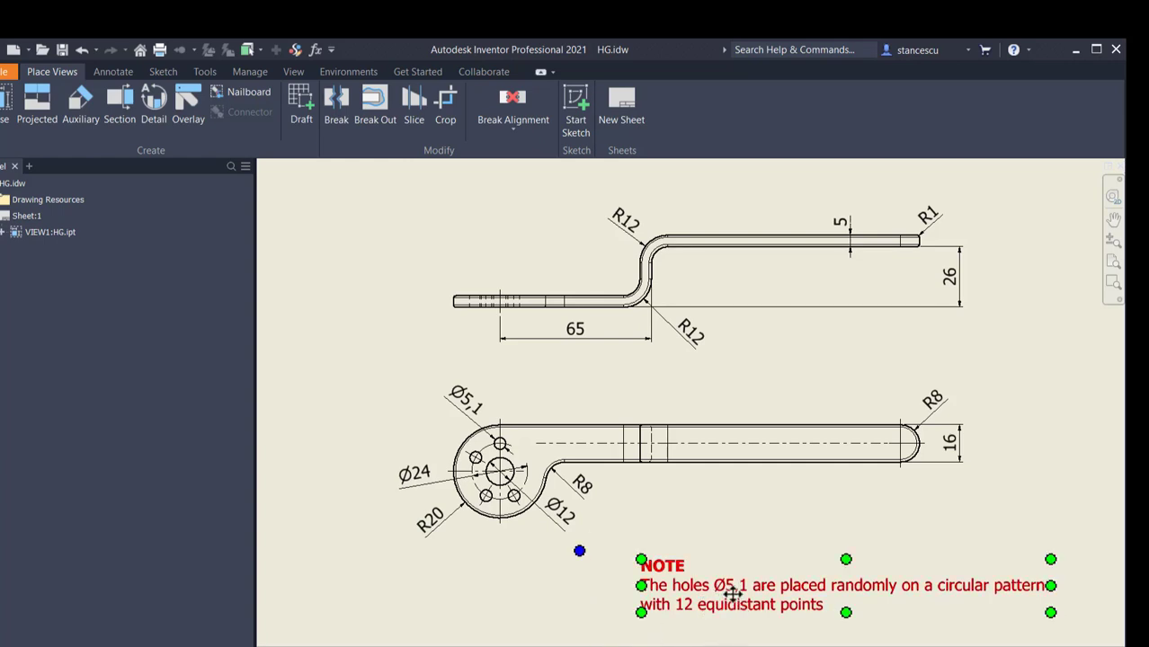
{"action": "key", "text": "Escape"}
{"action": "left_click", "coordinate": [733, 606]}
{"action": "key", "text": "Escape"}
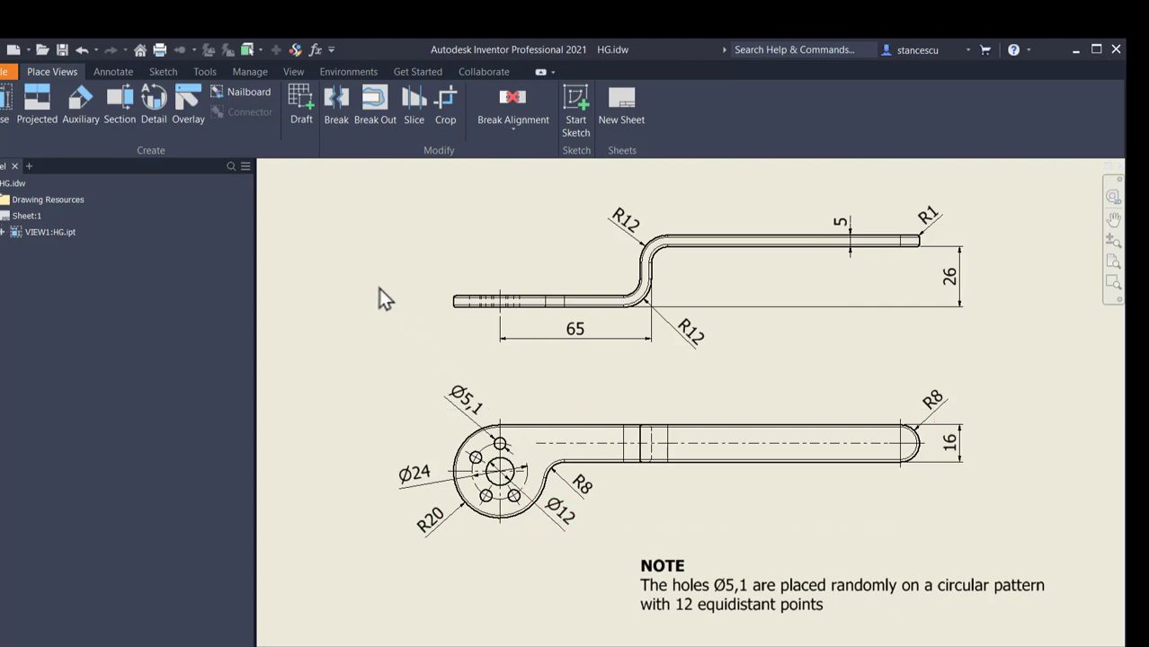
Step: Create a new part from the metric Standard (mm).ipt template and start a sketch on the XY plane
{"action": "left_click", "coordinate": [14, 49]}
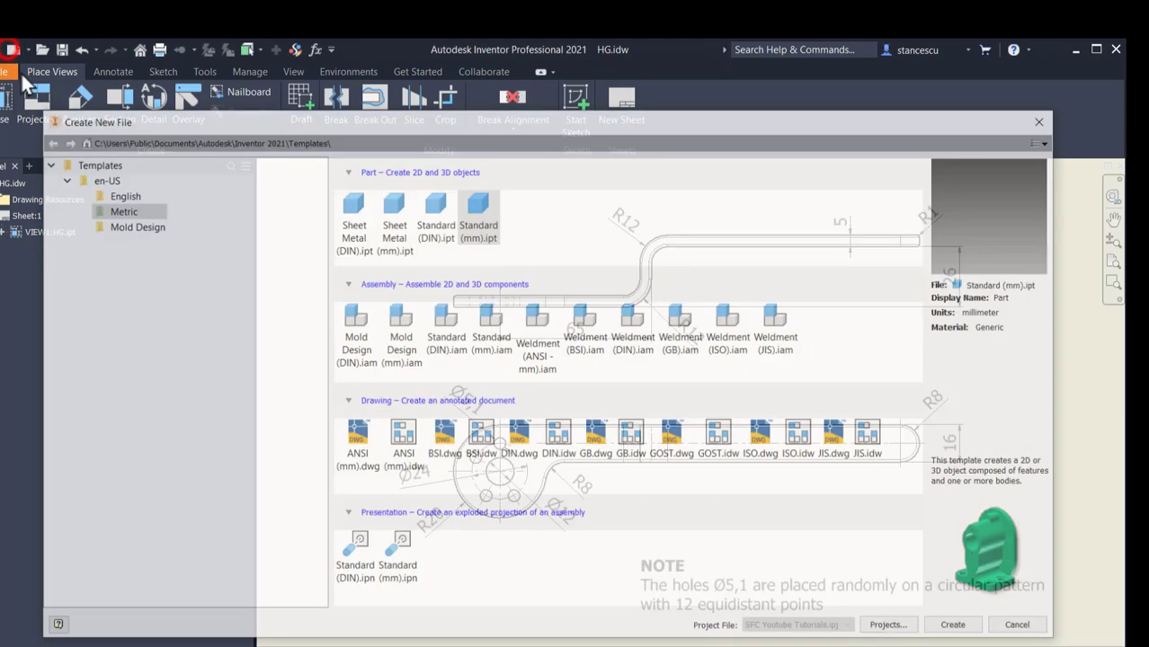
{"action": "double_click", "coordinate": [482, 207]}
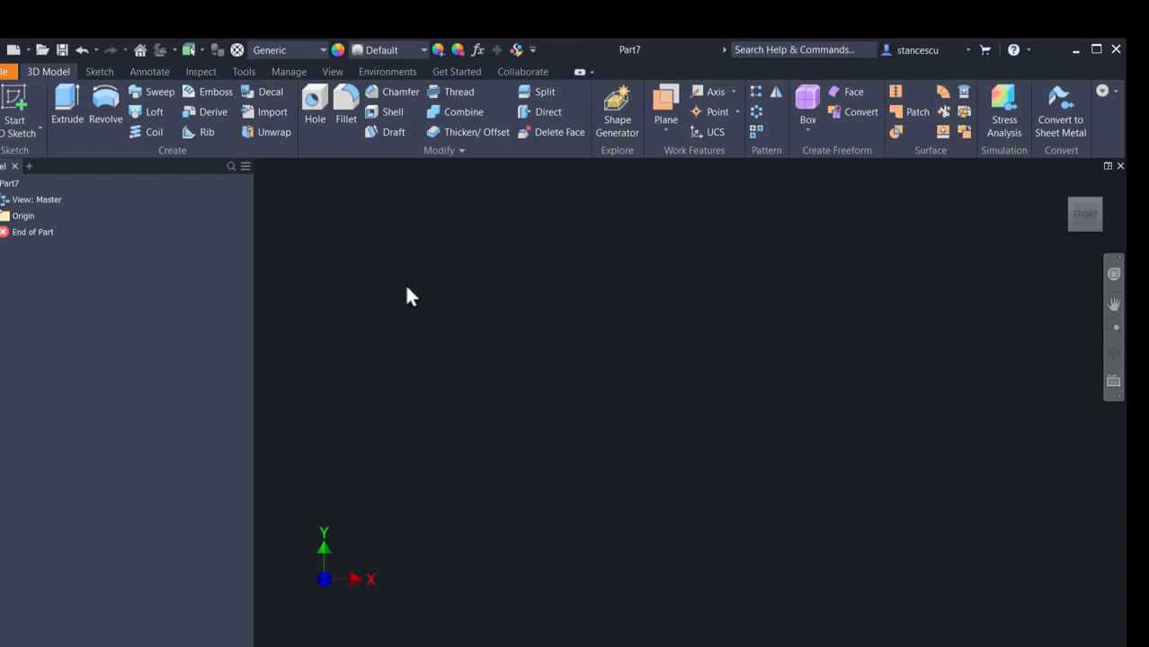
{"action": "left_click", "coordinate": [15, 106]}
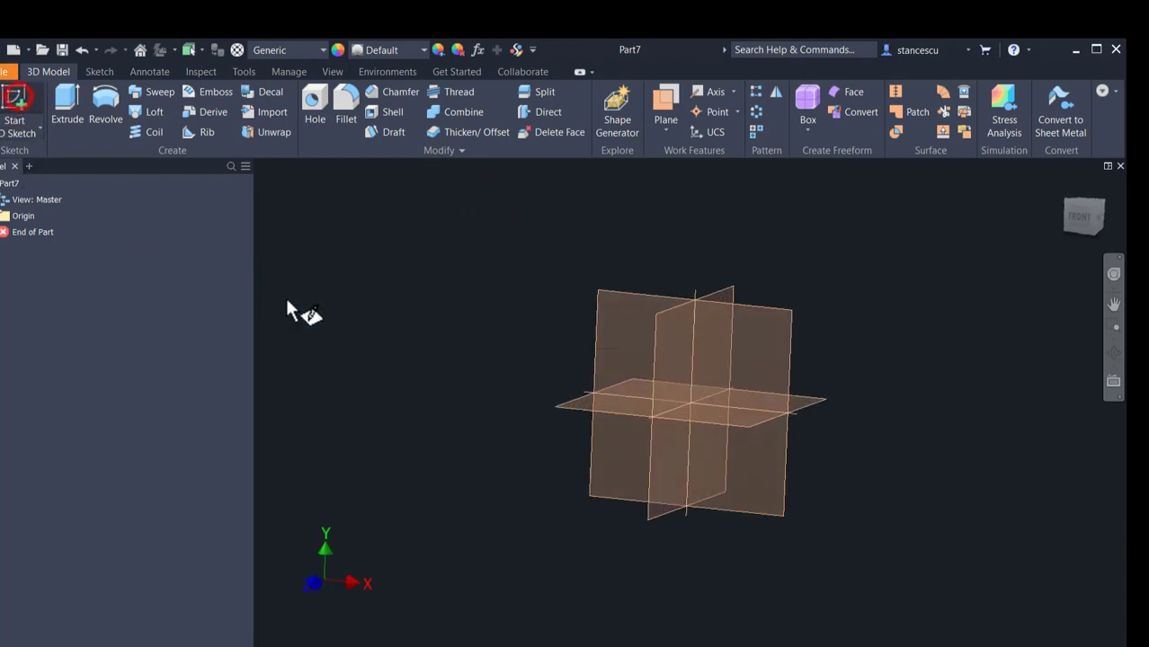
{"action": "left_click", "coordinate": [640, 256]}
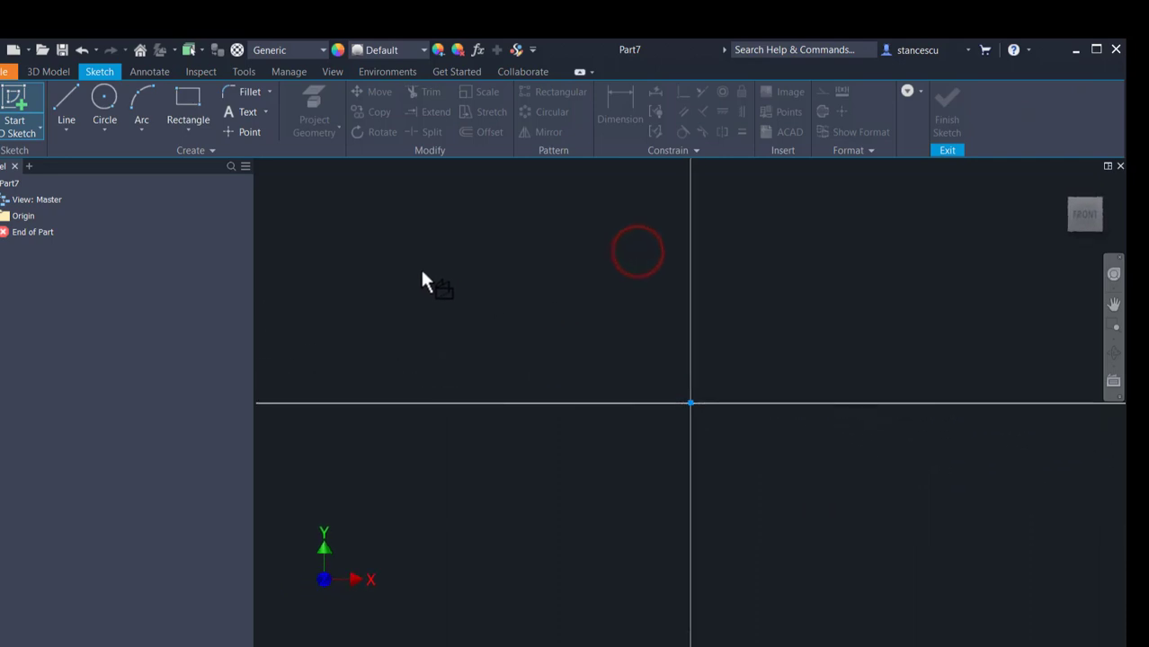
Step: Draw a circle centred on the origin, defined by a radius dimension of 20 mm
{"action": "left_click", "coordinate": [103, 103]}
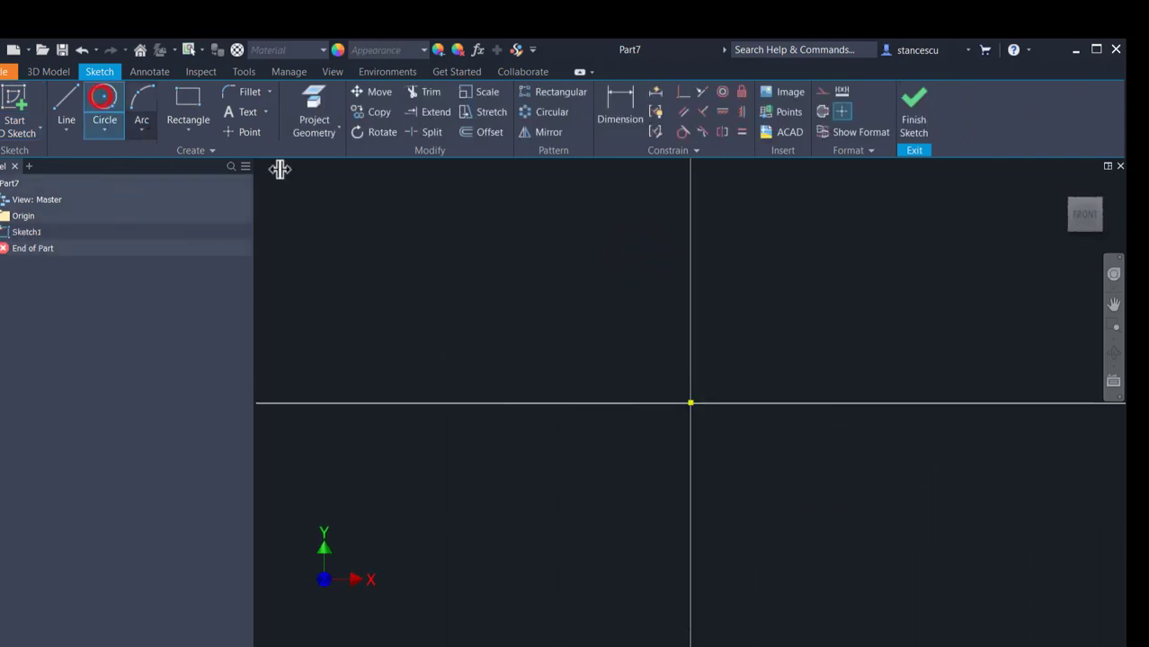
{"action": "left_click", "coordinate": [690, 404]}
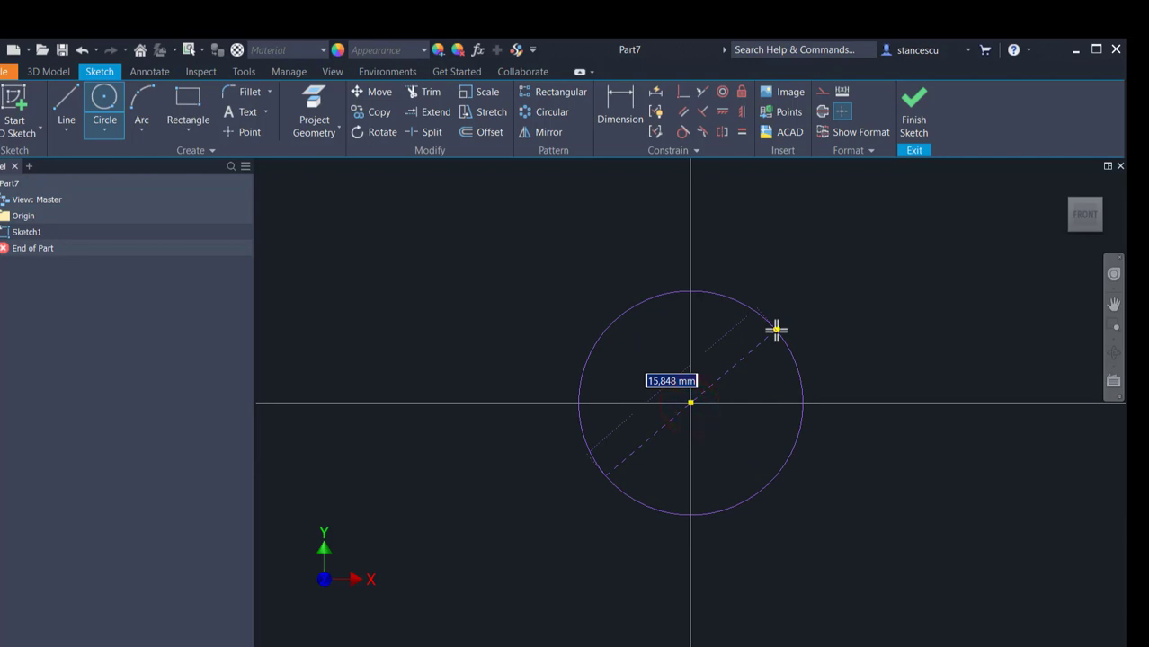
{"action": "right_click", "coordinate": [776, 330]}
{"action": "left_click", "coordinate": [744, 456]}
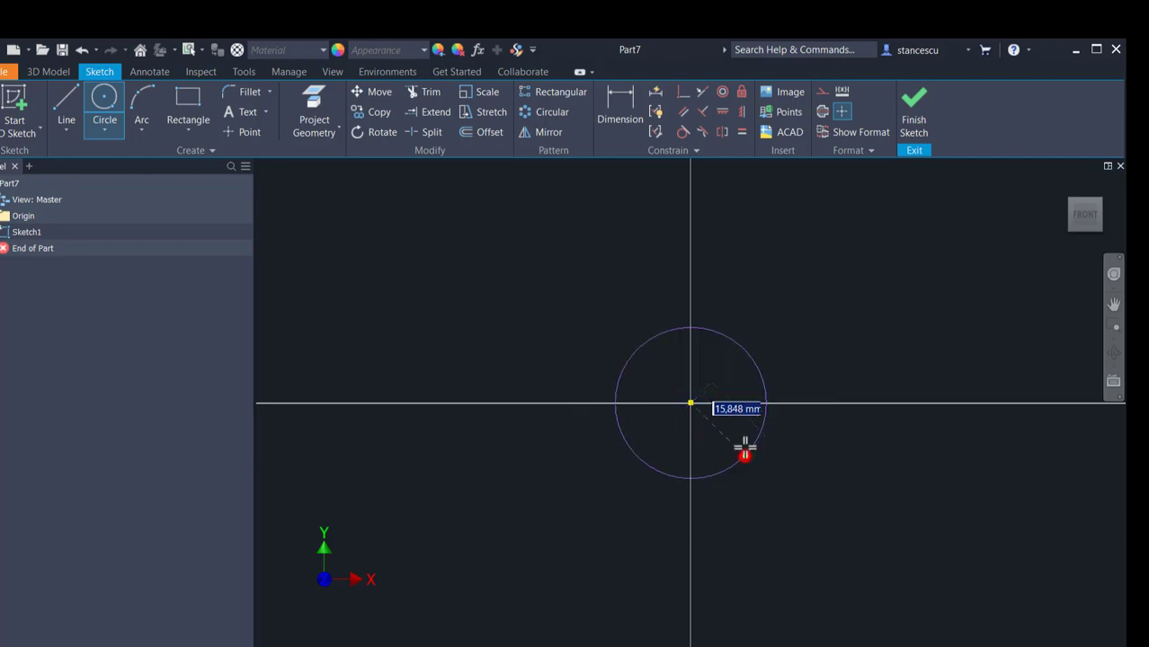
{"action": "type", "text": "20"}
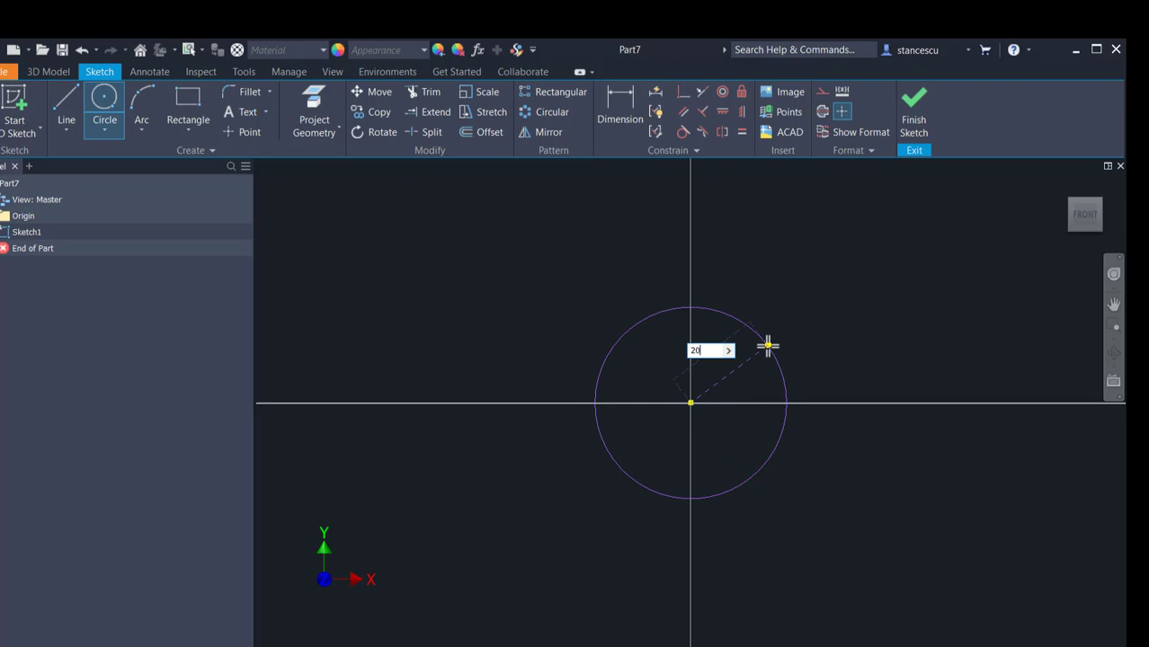
{"action": "key", "text": "Return"}
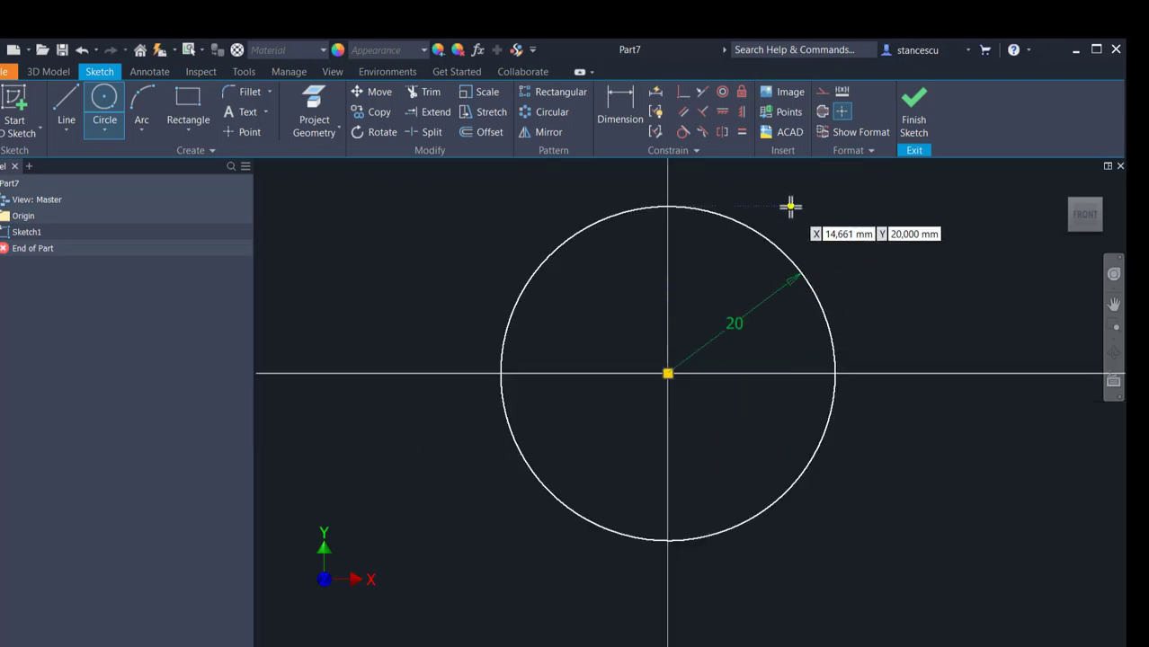
Step: Finish the circle sketch and extrude it 5 mm into a solid disc
{"action": "left_click", "coordinate": [913, 110]}
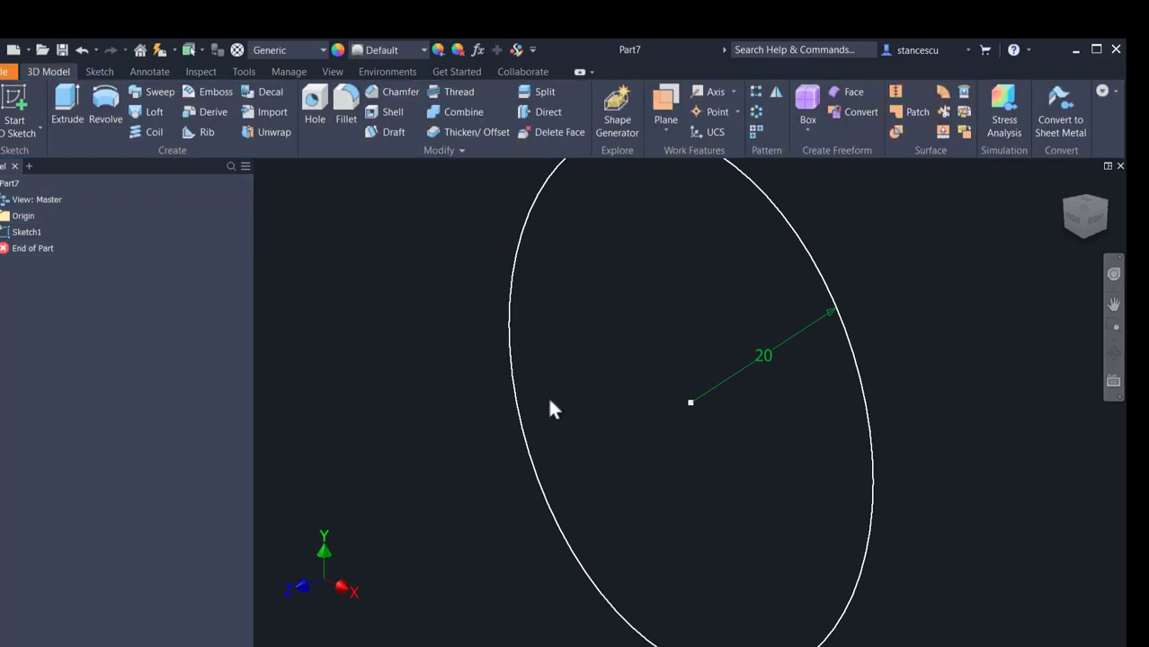
{"action": "left_click", "coordinate": [67, 106]}
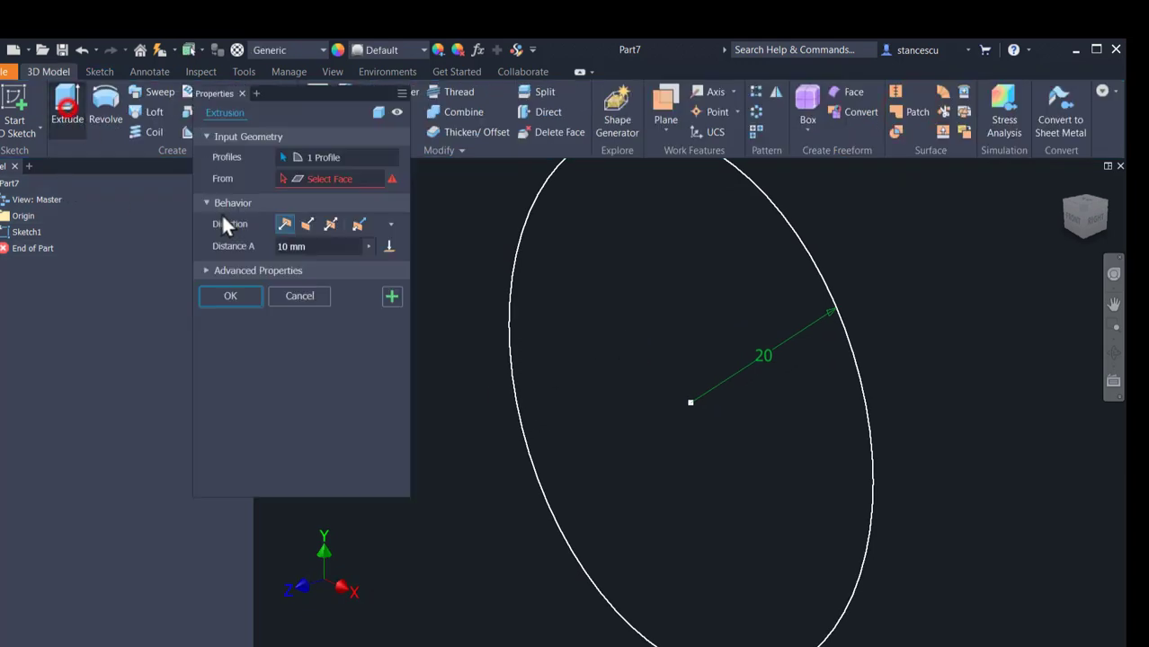
{"action": "type", "text": "5"}
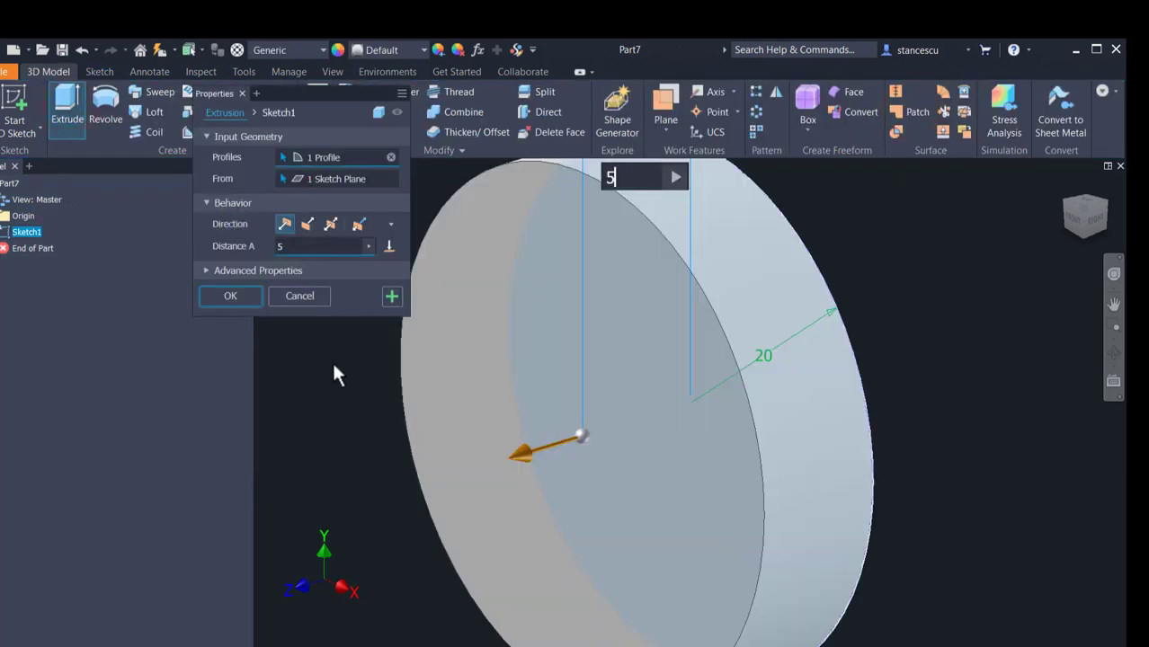
{"action": "left_click", "coordinate": [249, 293]}
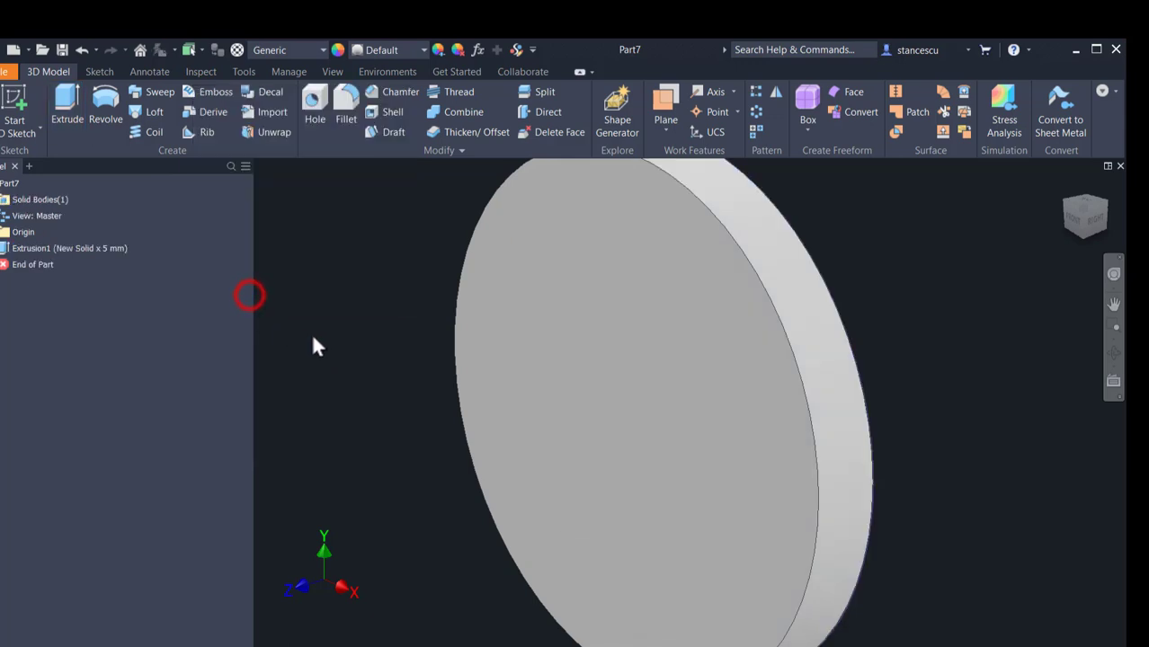
Step: Create a work plane tangent to the upper side of the disc's rim and parallel to the XZ plane
{"action": "scroll", "coordinate": [411, 283], "scroll_direction": "up", "scroll_amount": 2}
{"action": "middle_click_drag", "start_coordinate": [413, 297], "coordinate": [513, 323]}
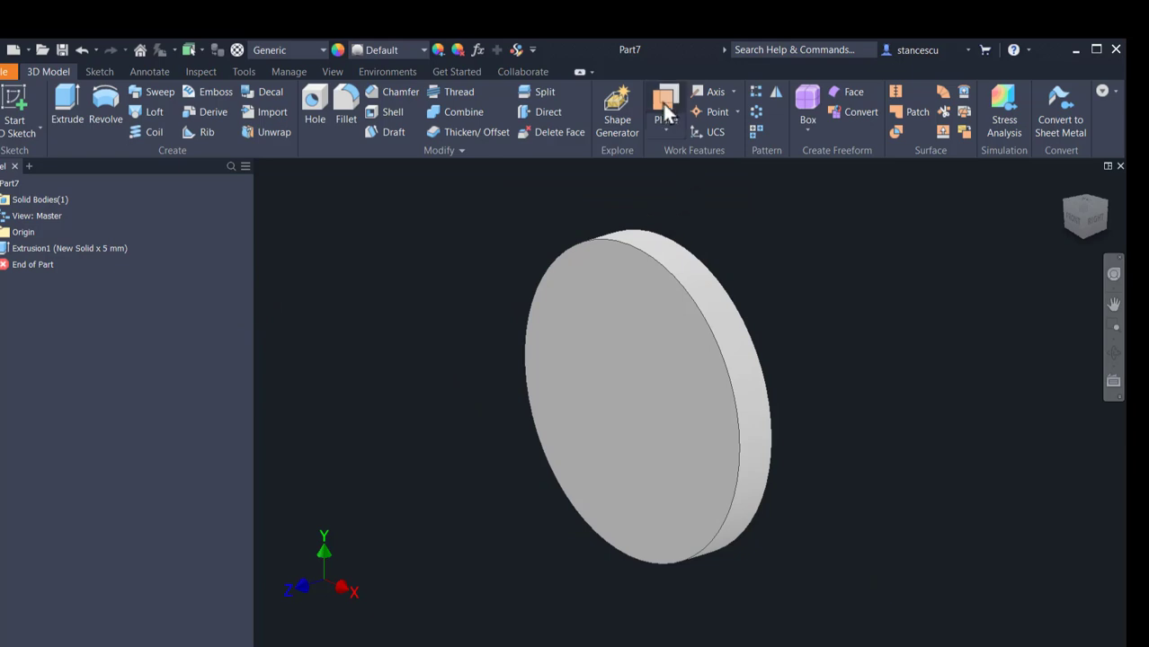
{"action": "left_click", "coordinate": [668, 131]}
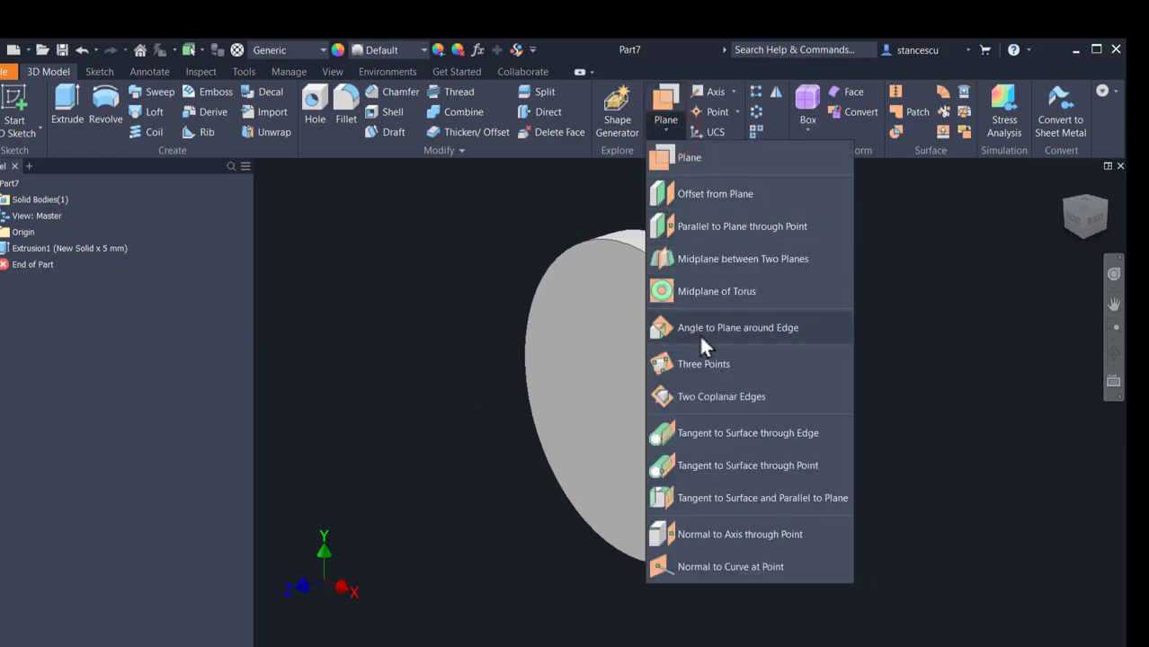
{"action": "left_click", "coordinate": [719, 500]}
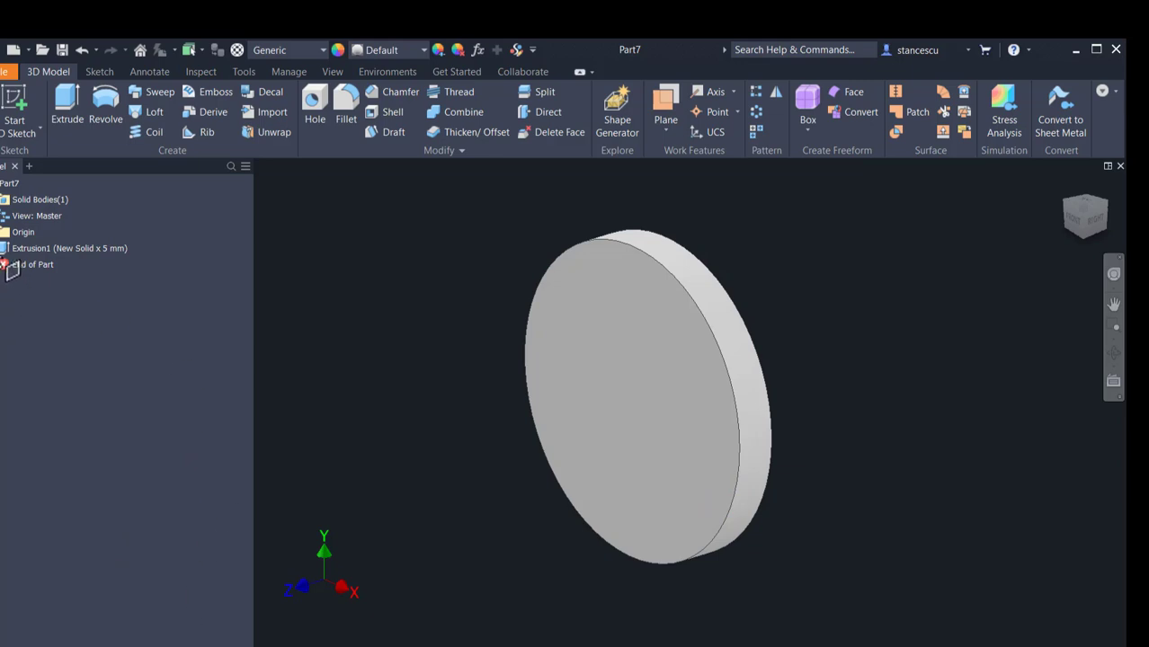
{"action": "left_click", "coordinate": [4, 232]}
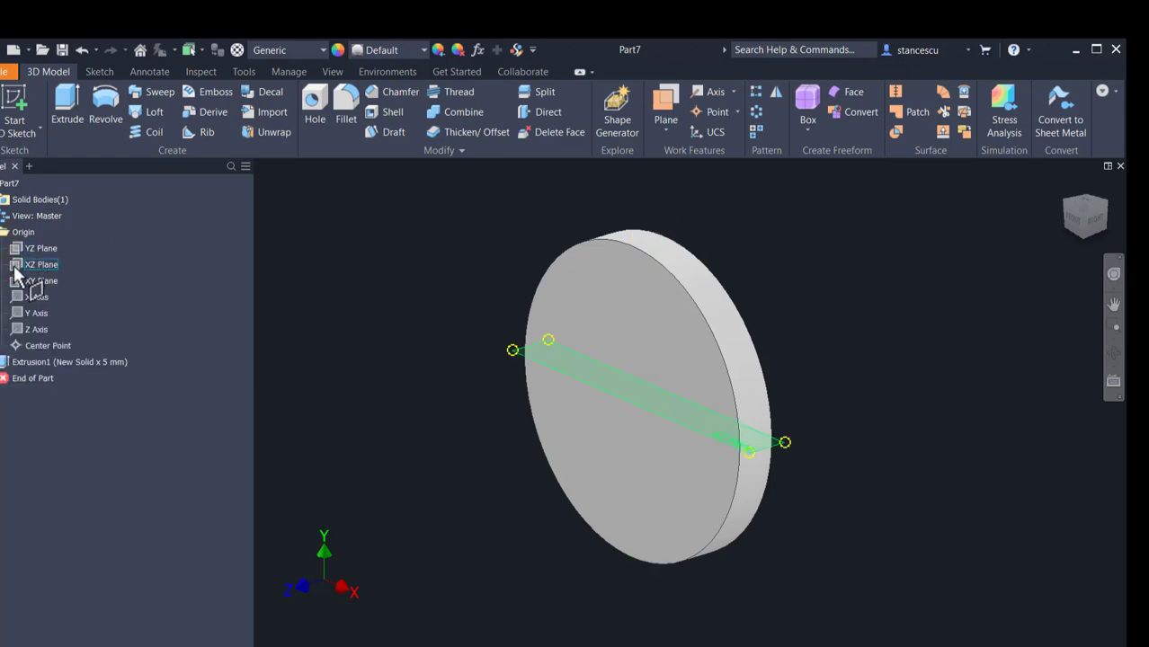
{"action": "left_click", "coordinate": [15, 270]}
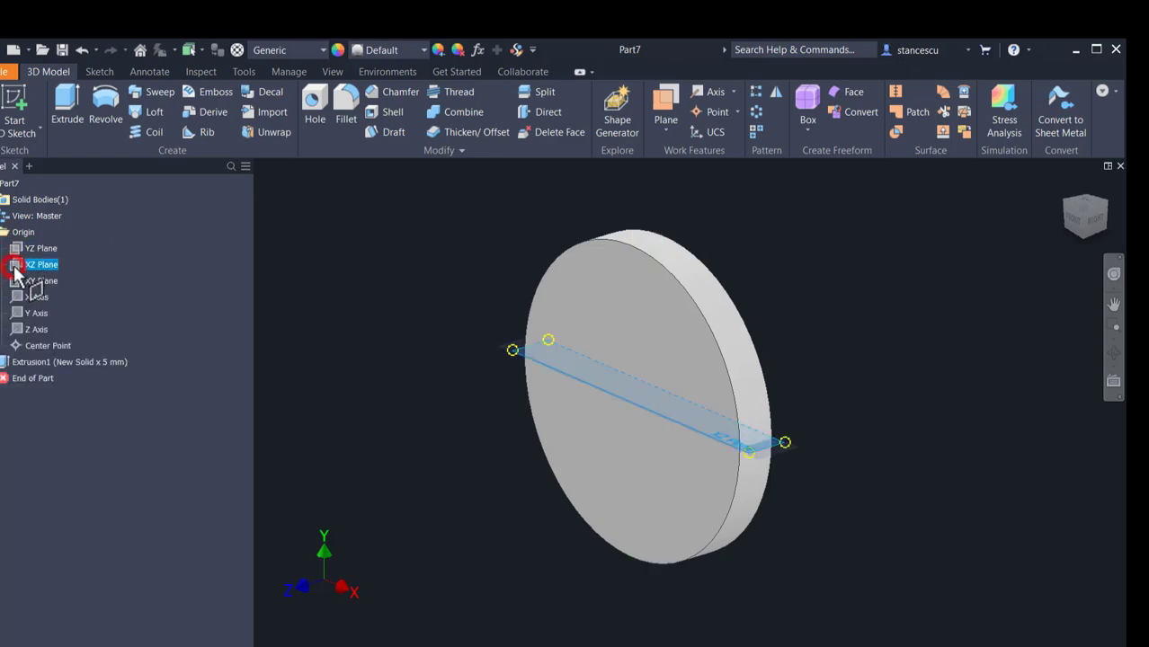
{"action": "left_click", "coordinate": [641, 241]}
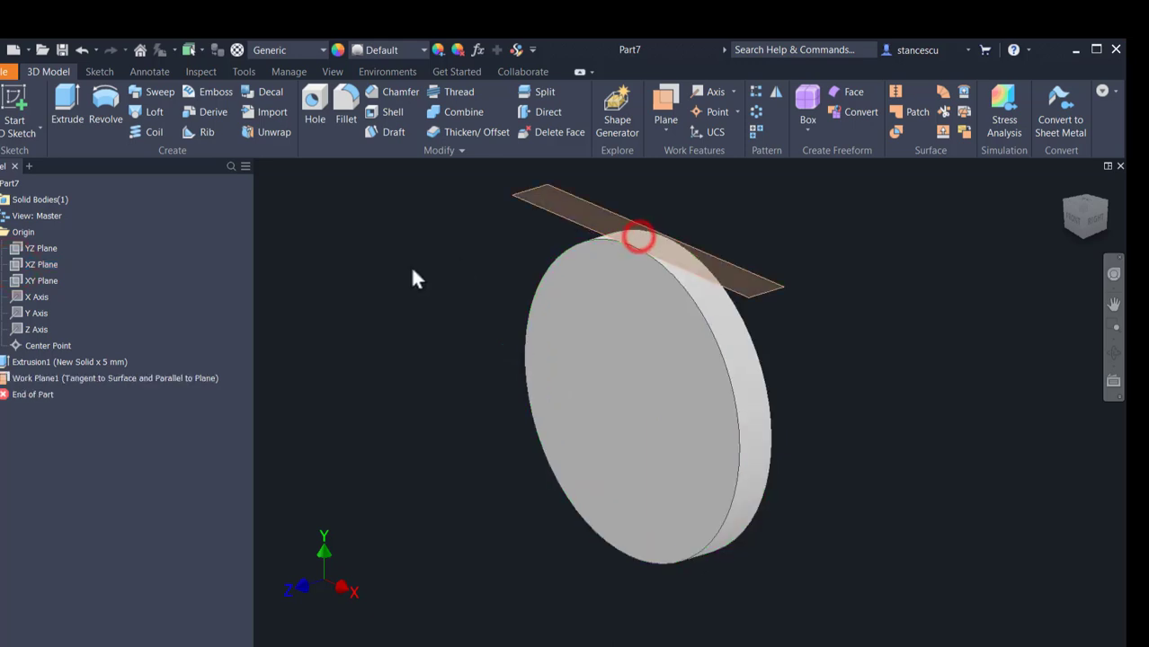
Step: Start a new sketch on the work plane tangent to the disc
{"action": "left_click", "coordinate": [756, 301]}
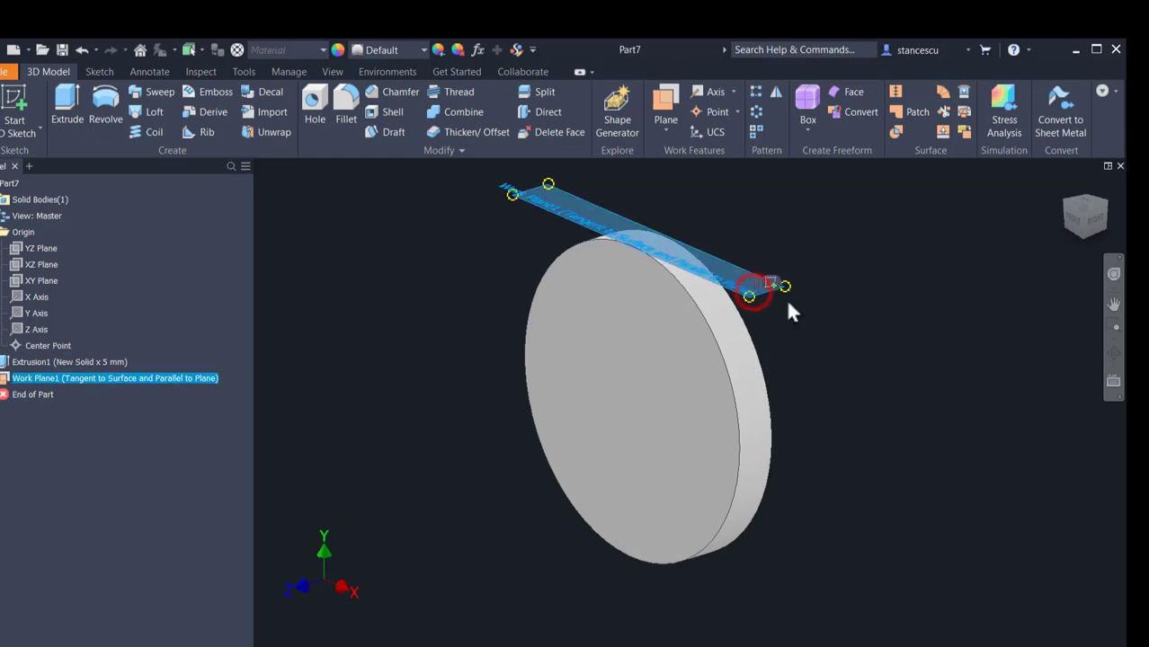
{"action": "left_click", "coordinate": [770, 283]}
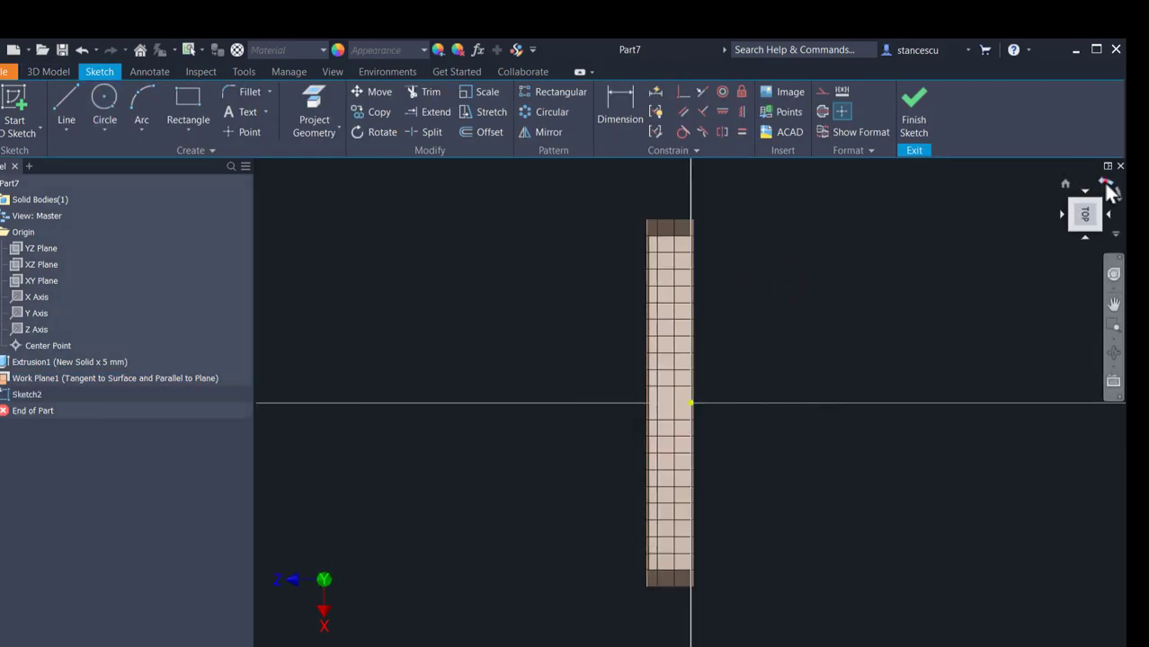
{"action": "left_click", "coordinate": [1108, 183]}
{"action": "scroll", "coordinate": [503, 283], "scroll_direction": "down", "scroll_amount": 2}
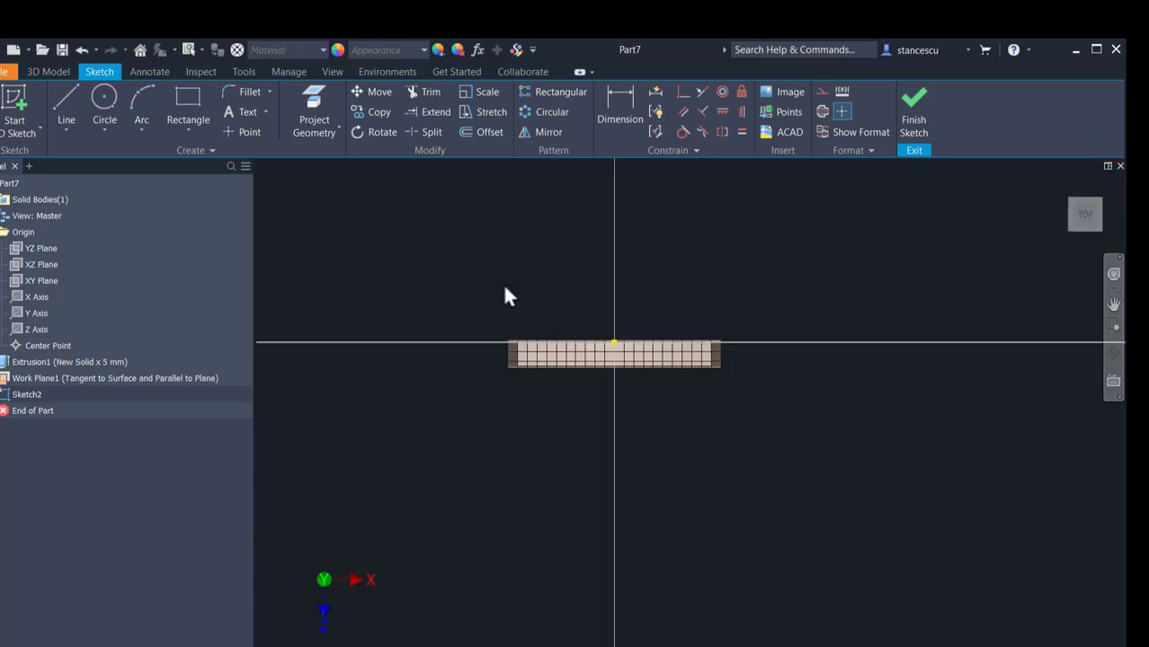
{"action": "middle_click_drag", "start_coordinate": [502, 283], "coordinate": [457, 279]}
Step: Sketch an S-bend chain from the origin: line about 51 mm, tangent arc, perpendicular line, opposite tangent arc, and parallel line about 54 mm
{"action": "left_click", "coordinate": [69, 112]}
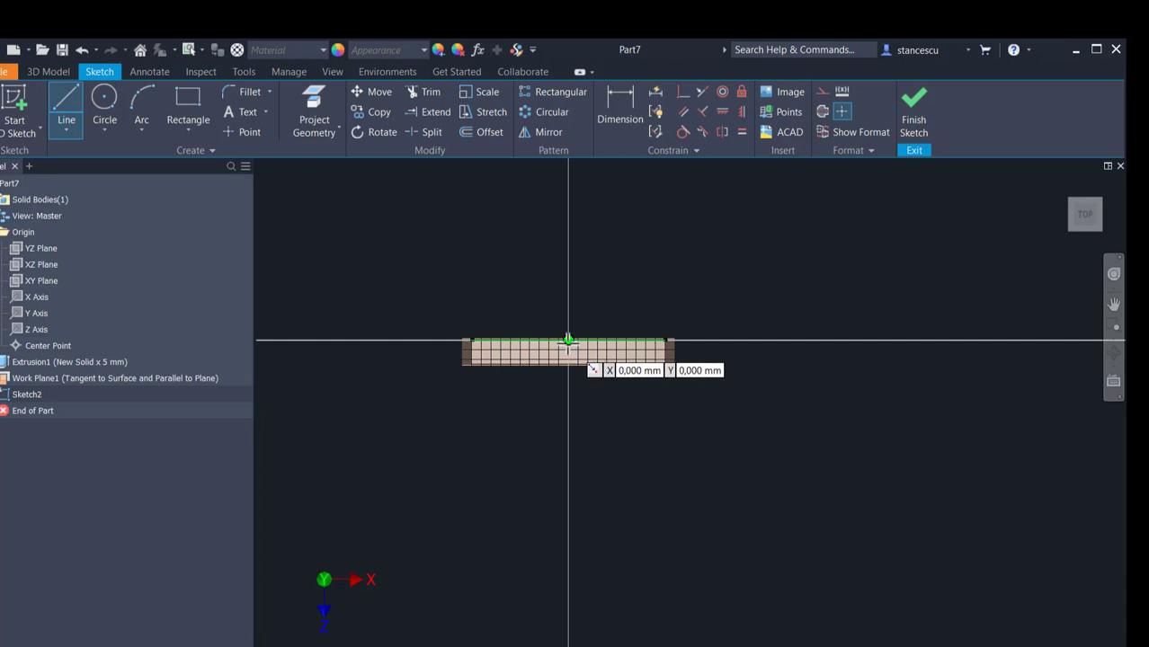
{"action": "left_click", "coordinate": [569, 341]}
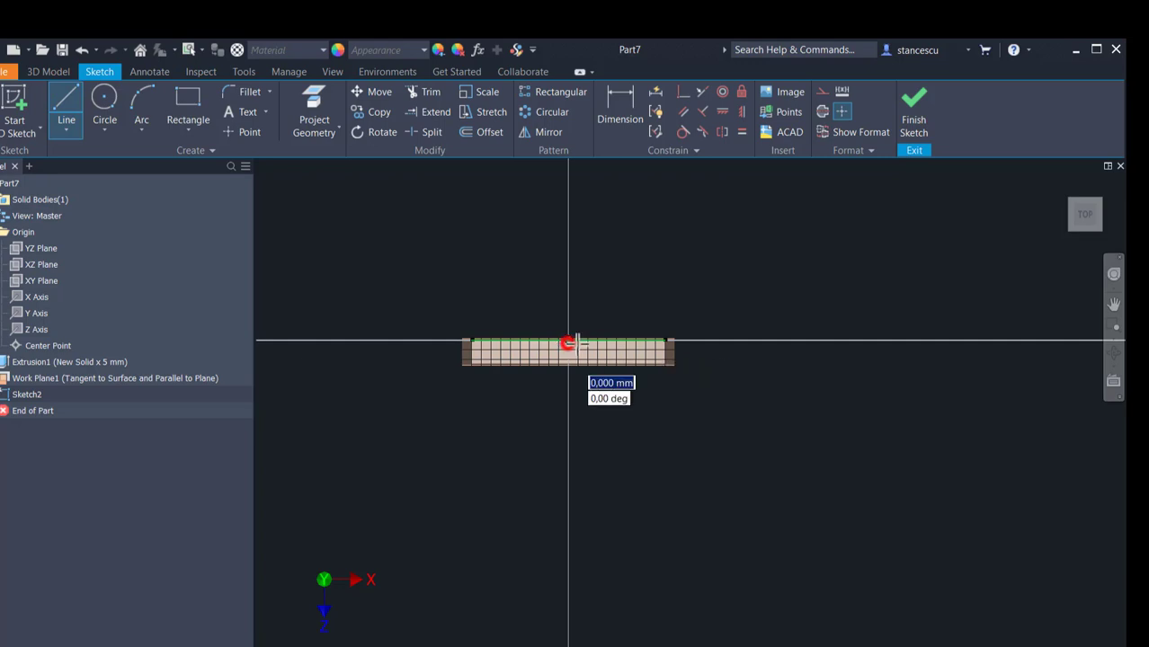
{"action": "left_click", "coordinate": [817, 340]}
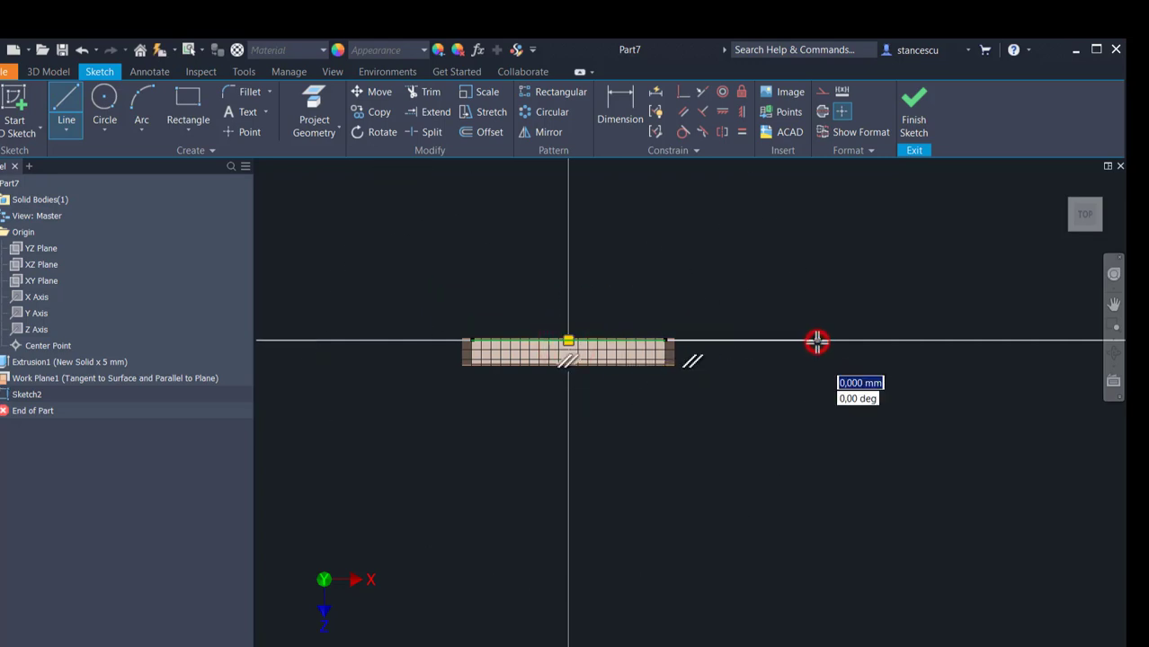
{"action": "mouse_move", "coordinate": [816, 341]}
{"action": "left_mouse_down"}
{"action": "mouse_move", "coordinate": [859, 369]}
{"action": "mouse_move", "coordinate": [859, 418]}
{"action": "mouse_move", "coordinate": [906, 462]}
{"action": "mouse_move", "coordinate": [925, 464]}
{"action": "mouse_move", "coordinate": [902, 467]}
{"action": "mouse_move", "coordinate": [915, 465]}
{"action": "left_mouse_up"}
{"action": "left_click", "coordinate": [860, 418]}
{"action": "scroll", "coordinate": [1014, 454], "scroll_direction": "down", "scroll_amount": 2}
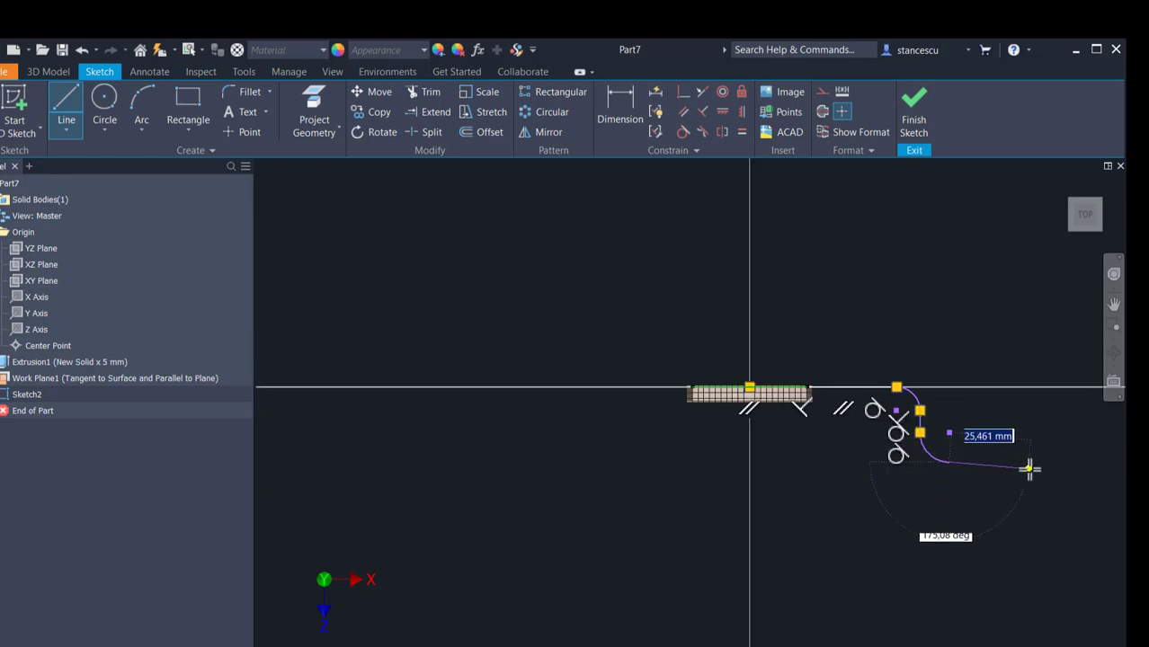
{"action": "middle_click_drag", "start_coordinate": [1034, 468], "coordinate": [767, 465]}
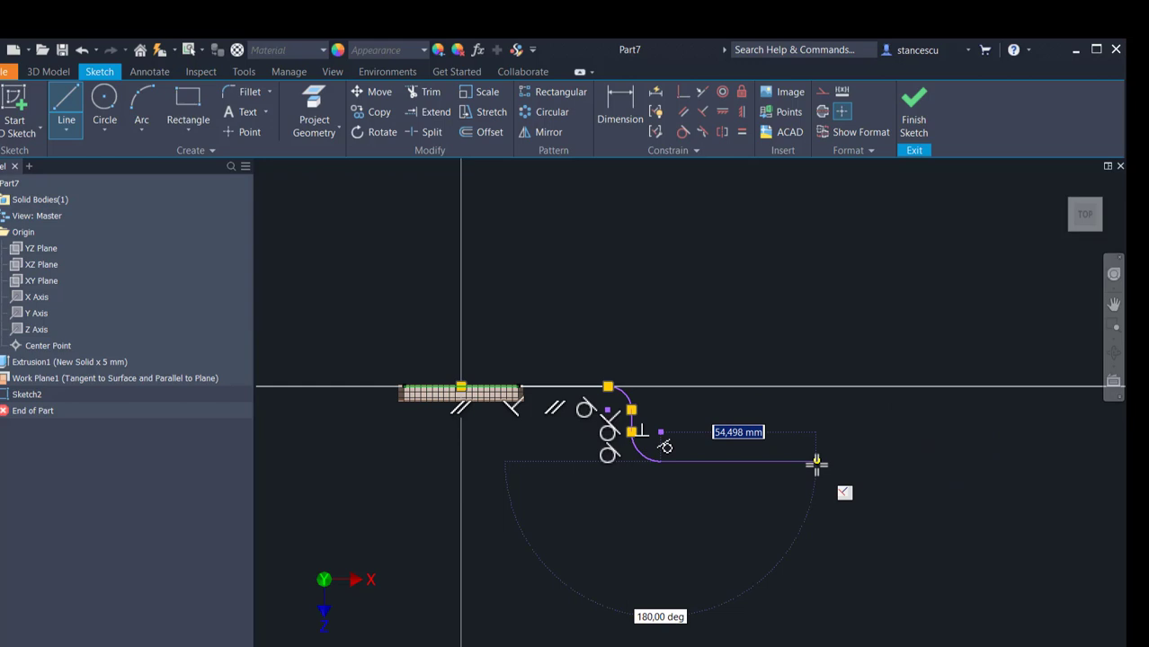
{"action": "key", "text": "Escape"}
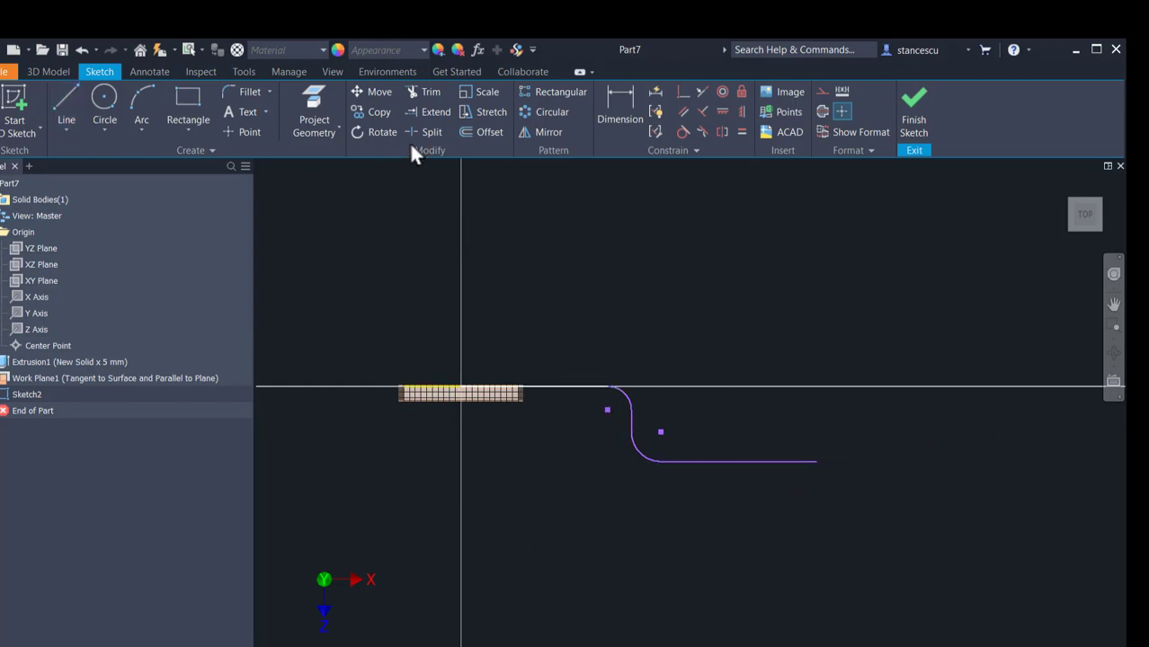
Step: Offset the whole S-bend chain by about 5 mm toward the disc's opposite face
{"action": "left_click", "coordinate": [472, 131]}
{"action": "left_click", "coordinate": [573, 389]}
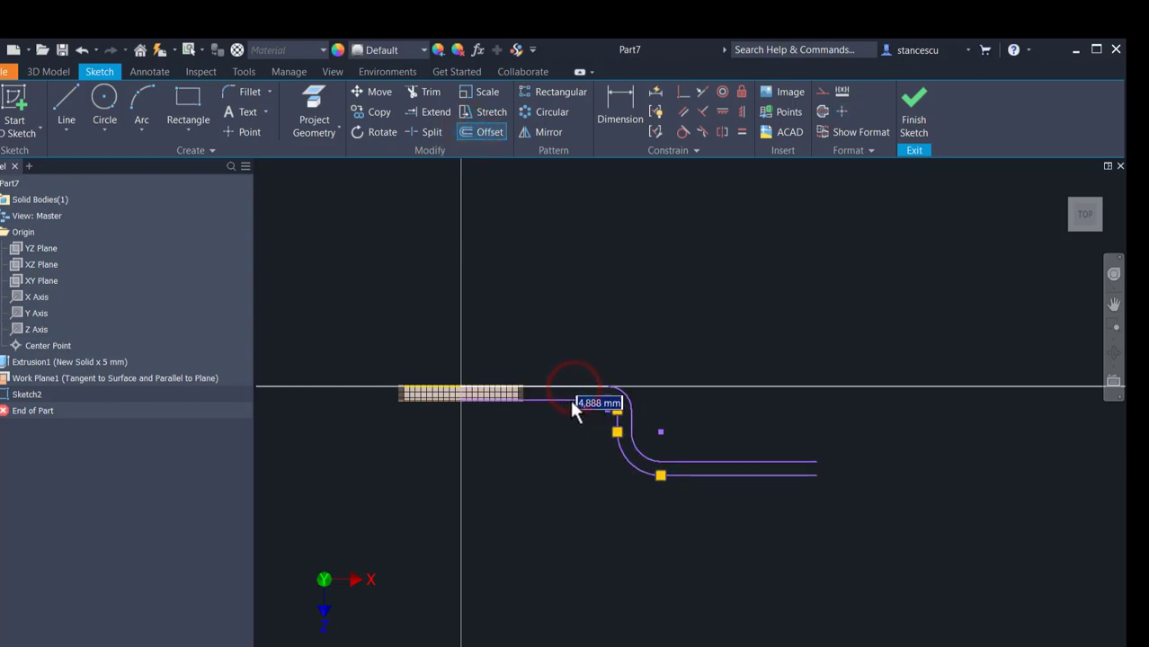
{"action": "left_click", "coordinate": [566, 403]}
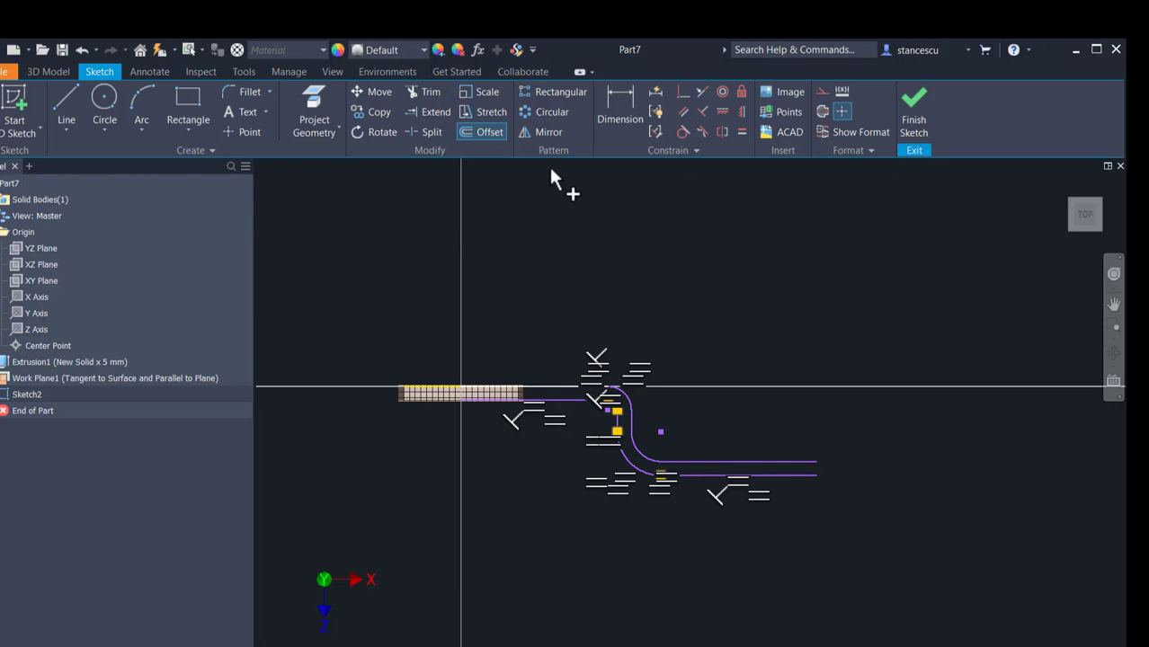
Step: Project the disc's lower edge into the sketch as construction geometry
{"action": "scroll", "coordinate": [490, 422], "scroll_direction": "down", "scroll_amount": 6}
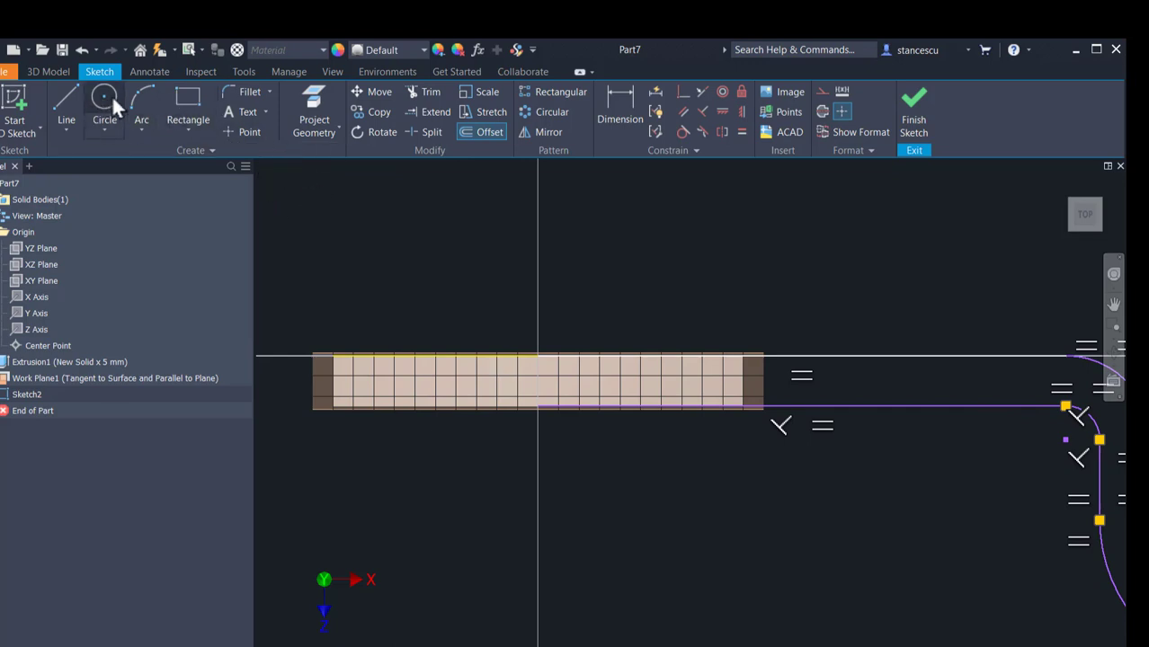
{"action": "left_click", "coordinate": [310, 104]}
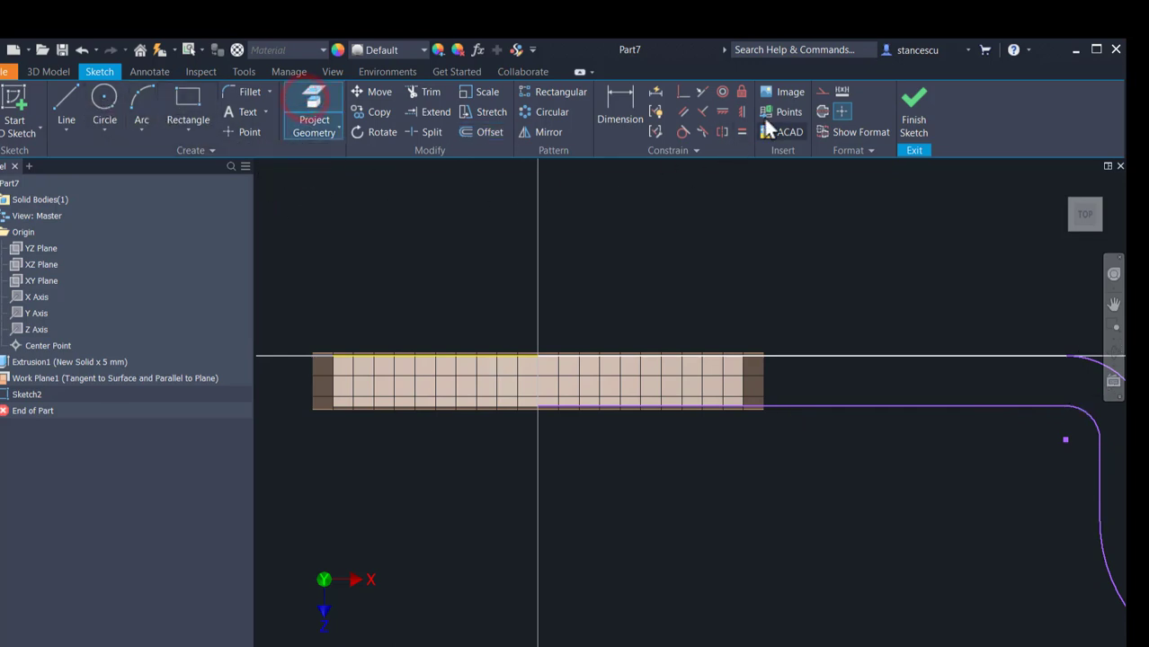
{"action": "left_click", "coordinate": [817, 93]}
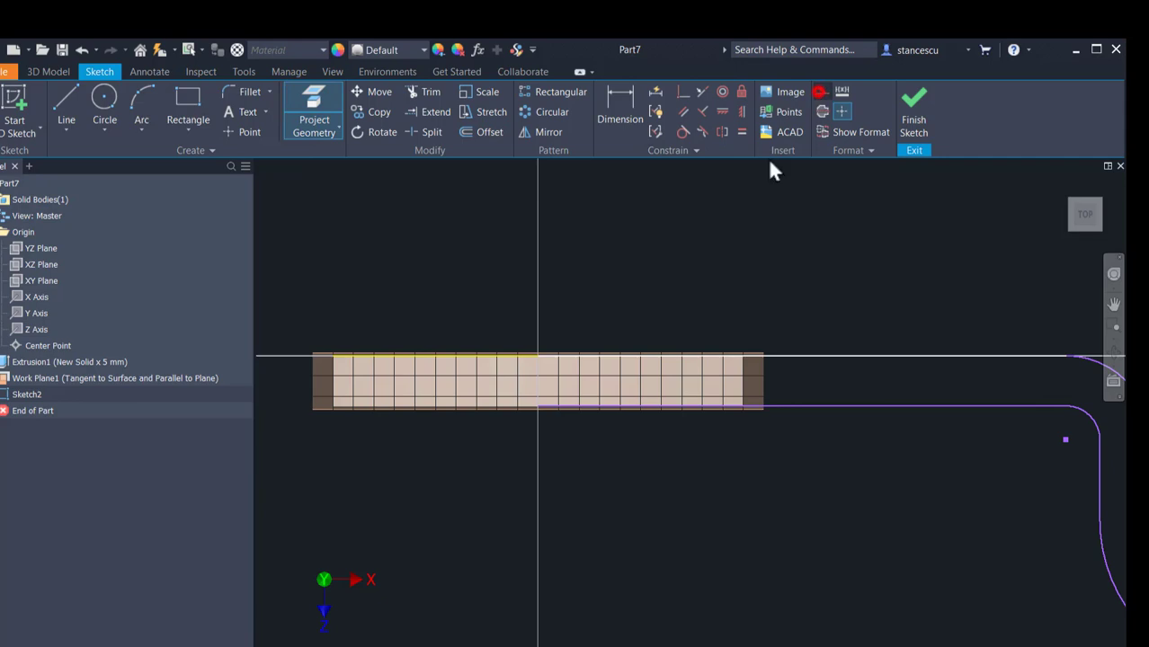
{"action": "left_click", "coordinate": [473, 408]}
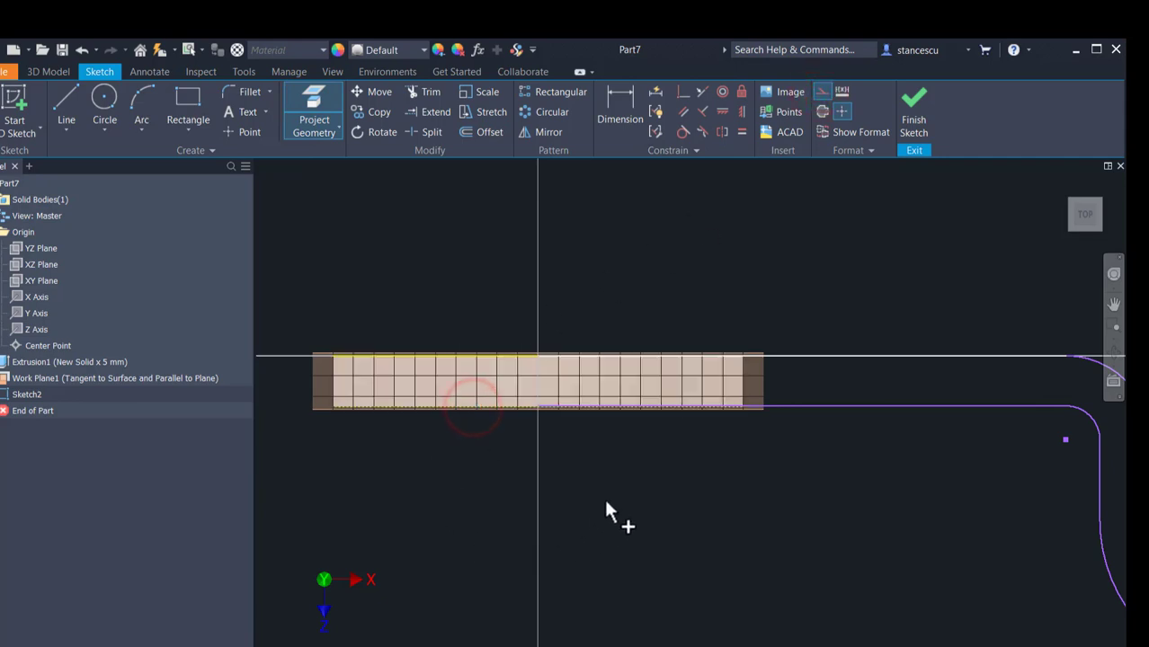
Step: Constrain the offset chain's first straight line collinear with the projected disc edge
{"action": "left_click", "coordinate": [703, 88]}
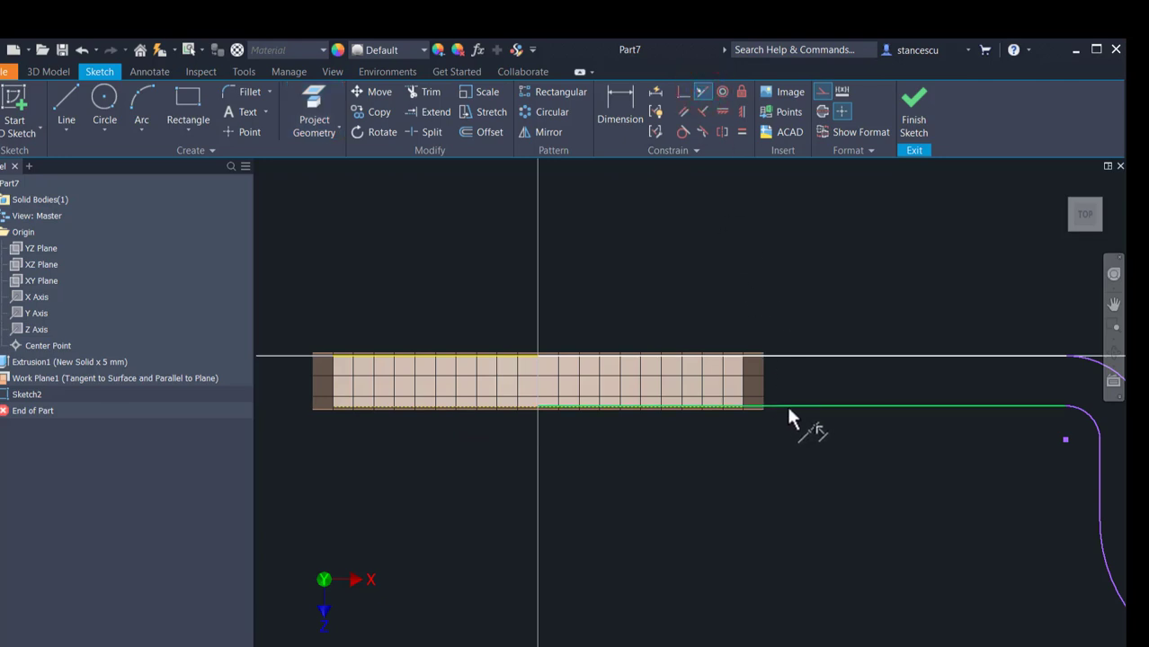
{"action": "left_click", "coordinate": [790, 407]}
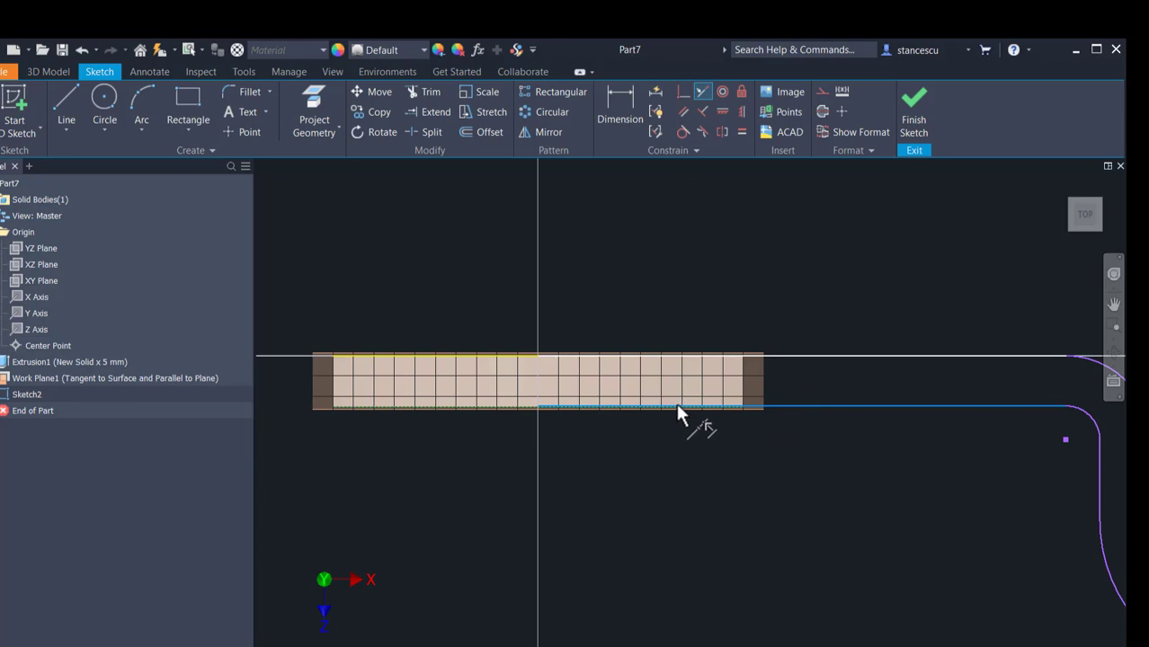
{"action": "left_click", "coordinate": [677, 409]}
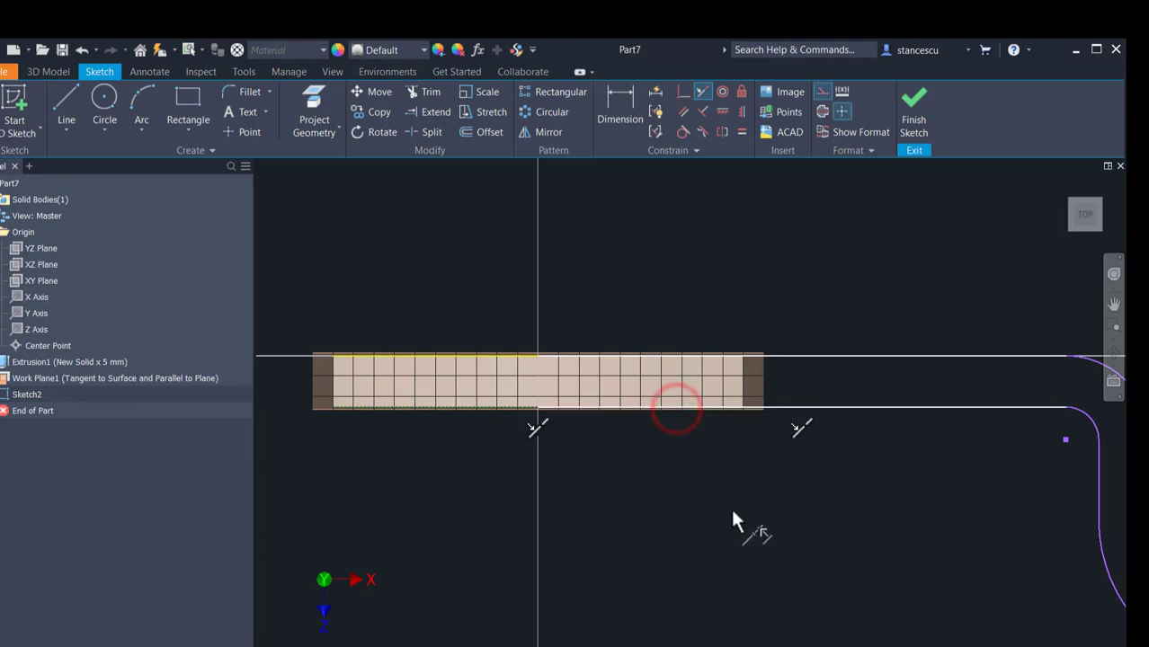
Step: Close the S-bend profile with a short line across each of its two open ends
{"action": "scroll", "coordinate": [734, 523], "scroll_direction": "down", "scroll_amount": 5}
{"action": "middle_click_drag", "start_coordinate": [737, 511], "coordinate": [663, 360]}
{"action": "scroll", "coordinate": [663, 364], "scroll_direction": "up", "scroll_amount": 3}
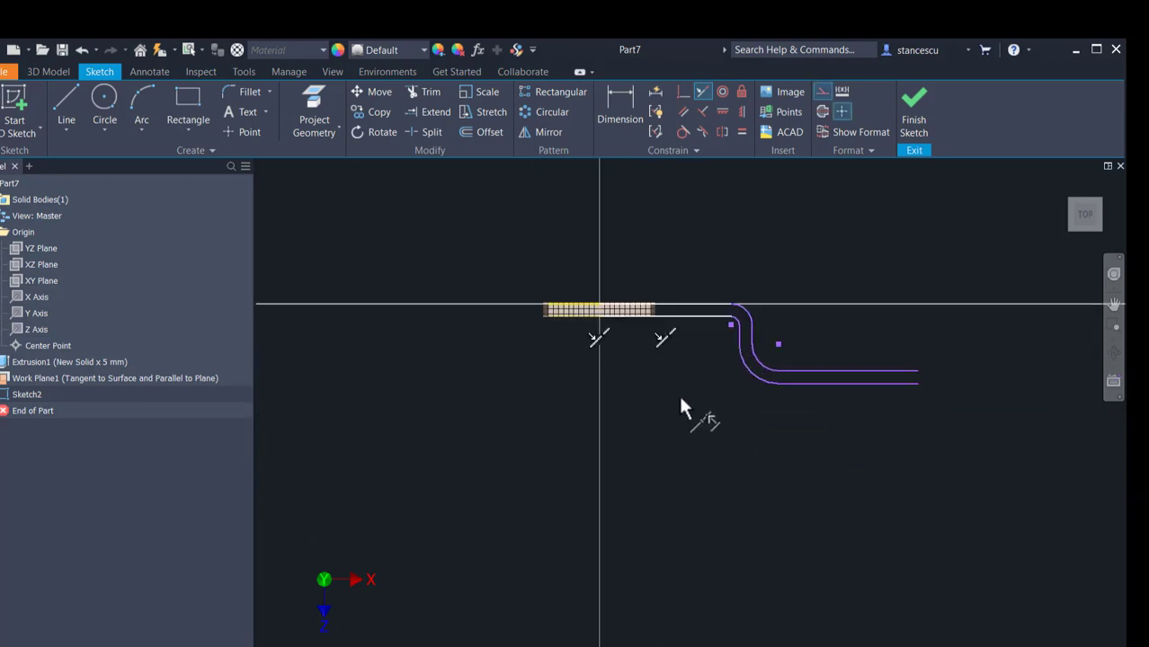
{"action": "left_click", "coordinate": [60, 95]}
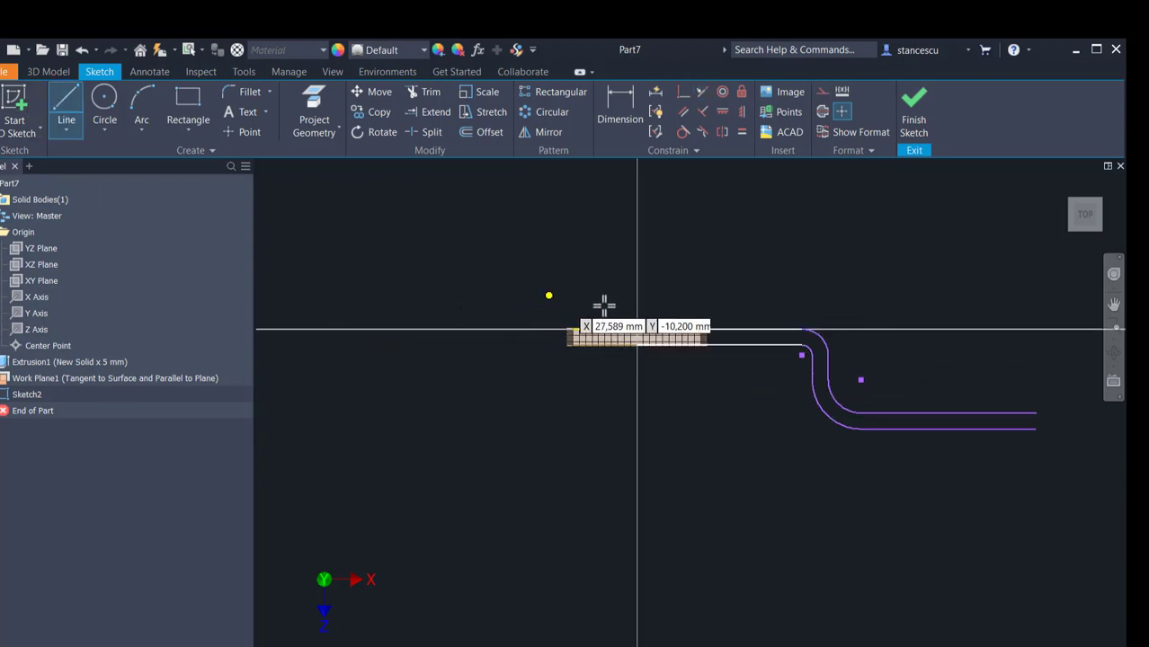
{"action": "left_click", "coordinate": [638, 338]}
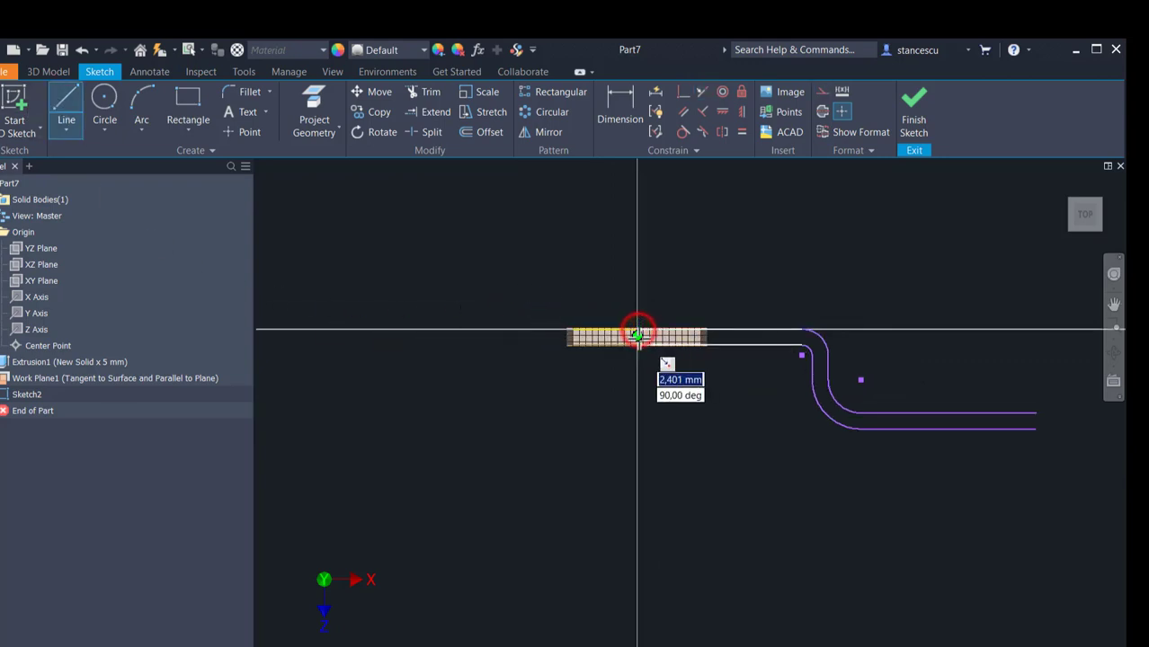
{"action": "left_click", "coordinate": [638, 345]}
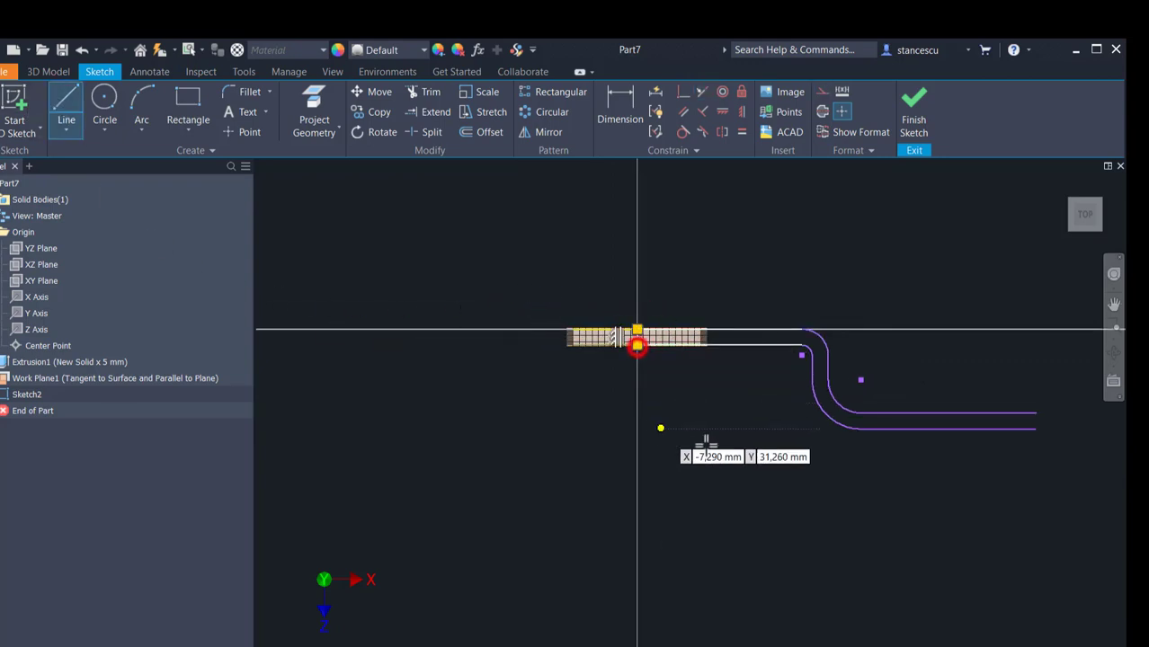
{"action": "left_click", "coordinate": [1037, 415]}
{"action": "left_click", "coordinate": [1036, 429]}
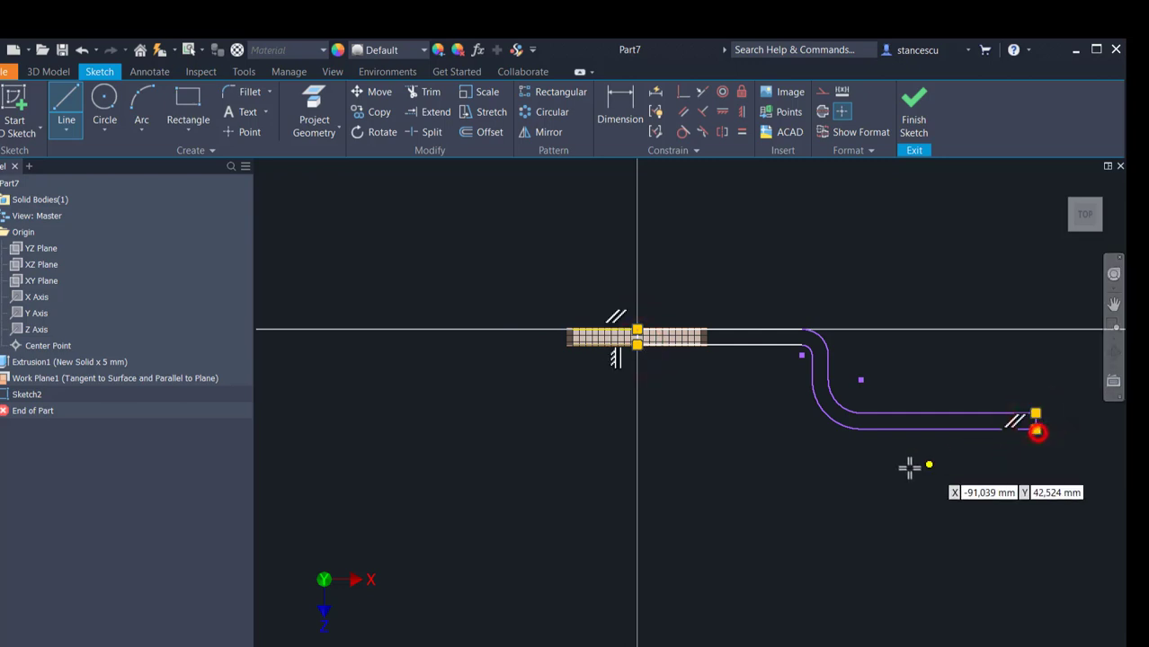
Step: Dimension the outer arc of the first bend with a radius of 12 mm
{"action": "left_click", "coordinate": [624, 107]}
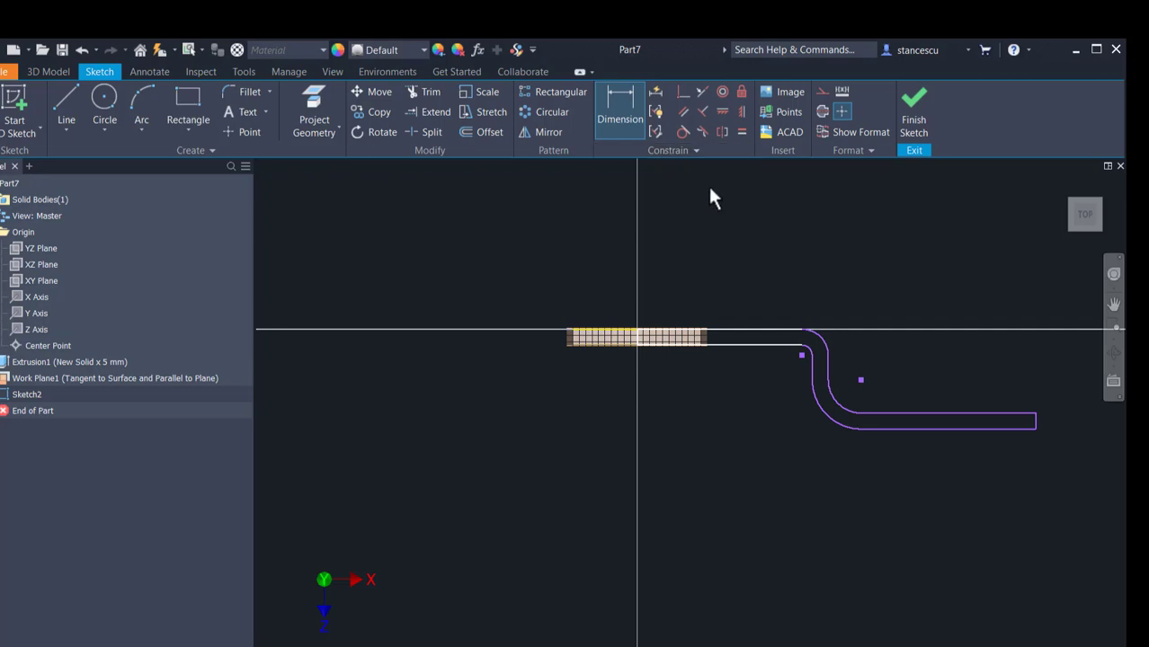
{"action": "left_click", "coordinate": [828, 340]}
{"action": "left_click", "coordinate": [862, 299]}
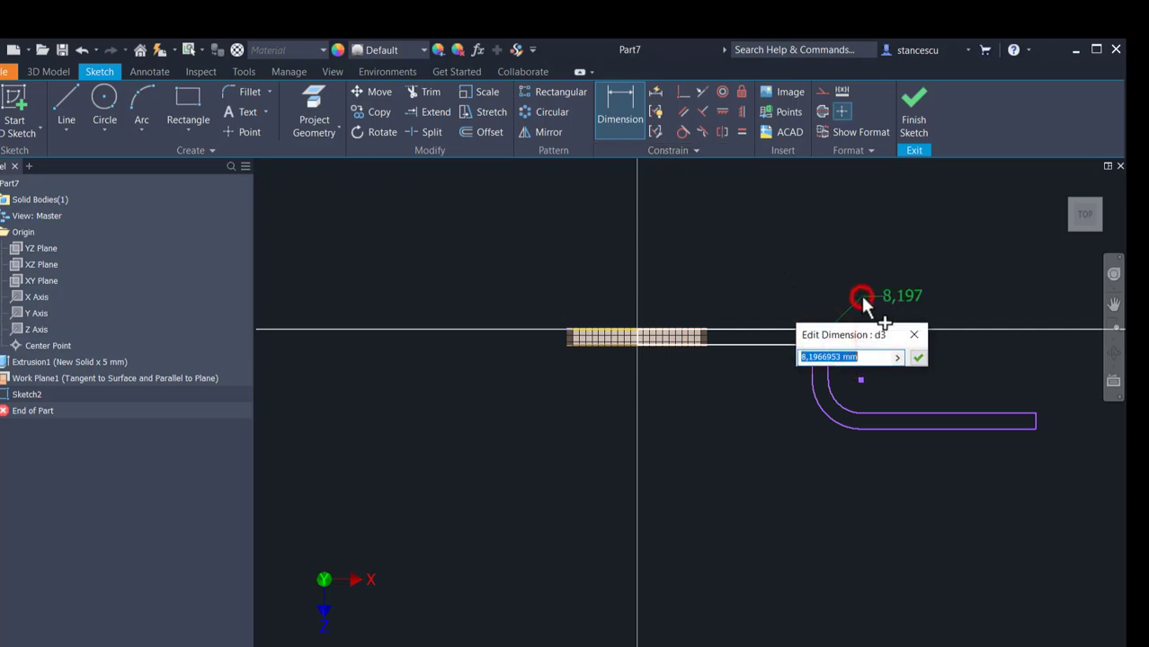
{"action": "type", "text": "12"}
{"action": "key", "text": "Return"}
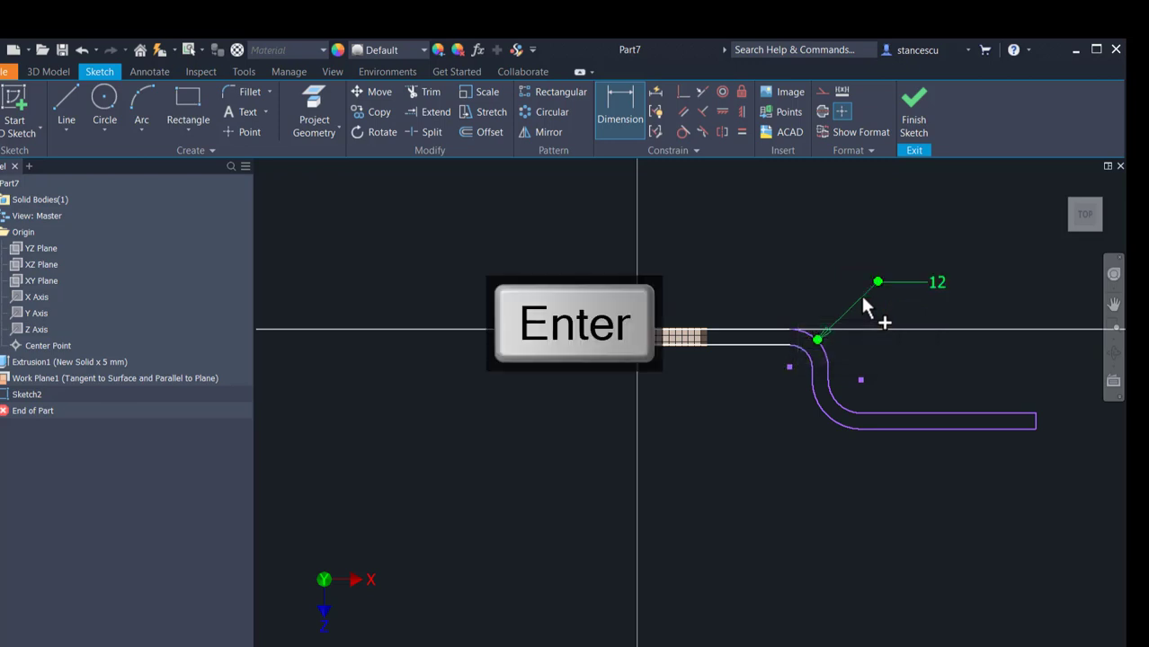
Step: Dimension the outer arc of the second bend, linking its radius to the first bend's radius dimension d3
{"action": "left_click", "coordinate": [820, 414]}
{"action": "left_click", "coordinate": [799, 457]}
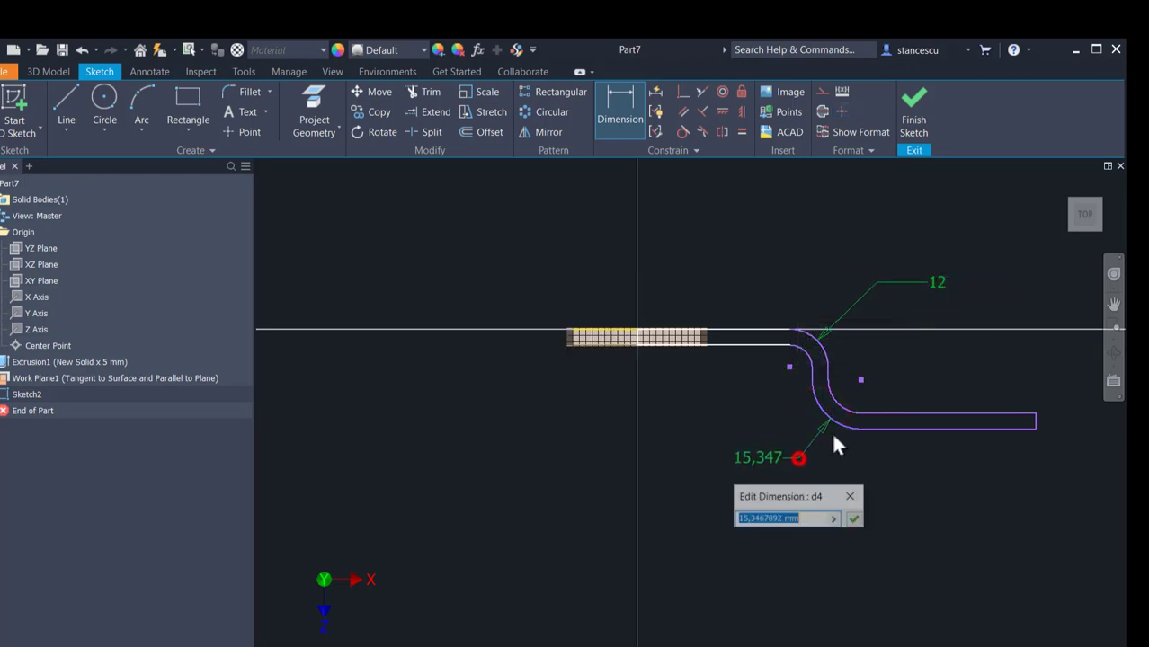
{"action": "left_click", "coordinate": [938, 284]}
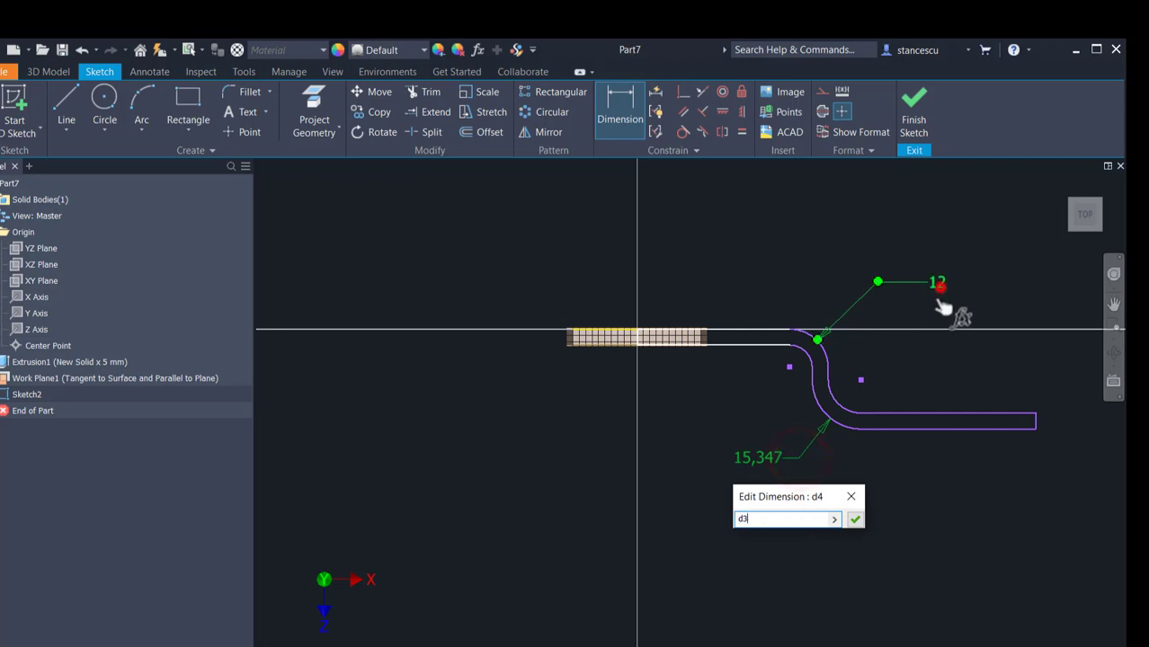
{"action": "left_click", "coordinate": [854, 520]}
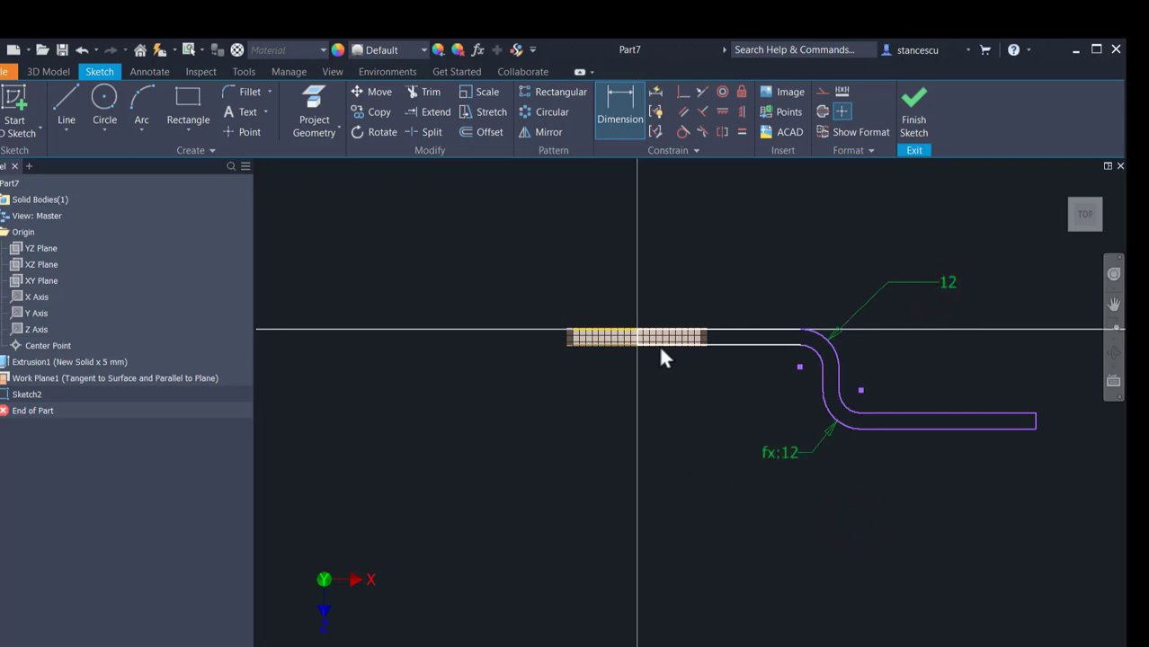
Step: Dimension the horizontal distance from the origin to the vertical section's outer line as 65 mm
{"action": "left_click", "coordinate": [835, 381]}
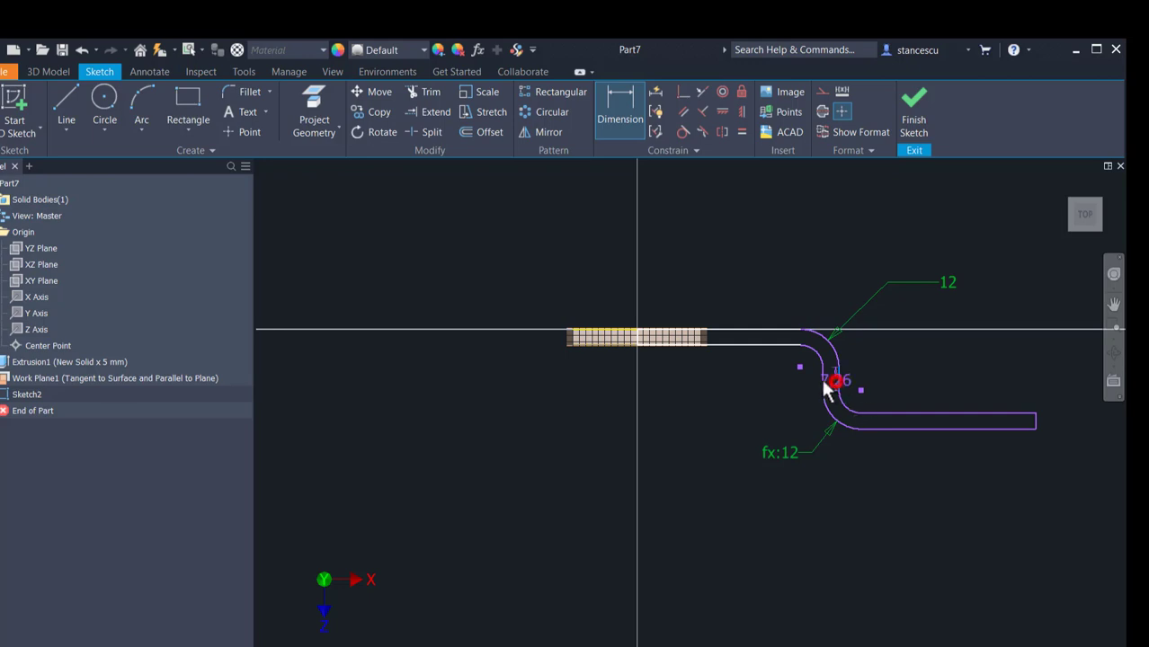
{"action": "left_click", "coordinate": [635, 334]}
{"action": "left_click", "coordinate": [721, 228]}
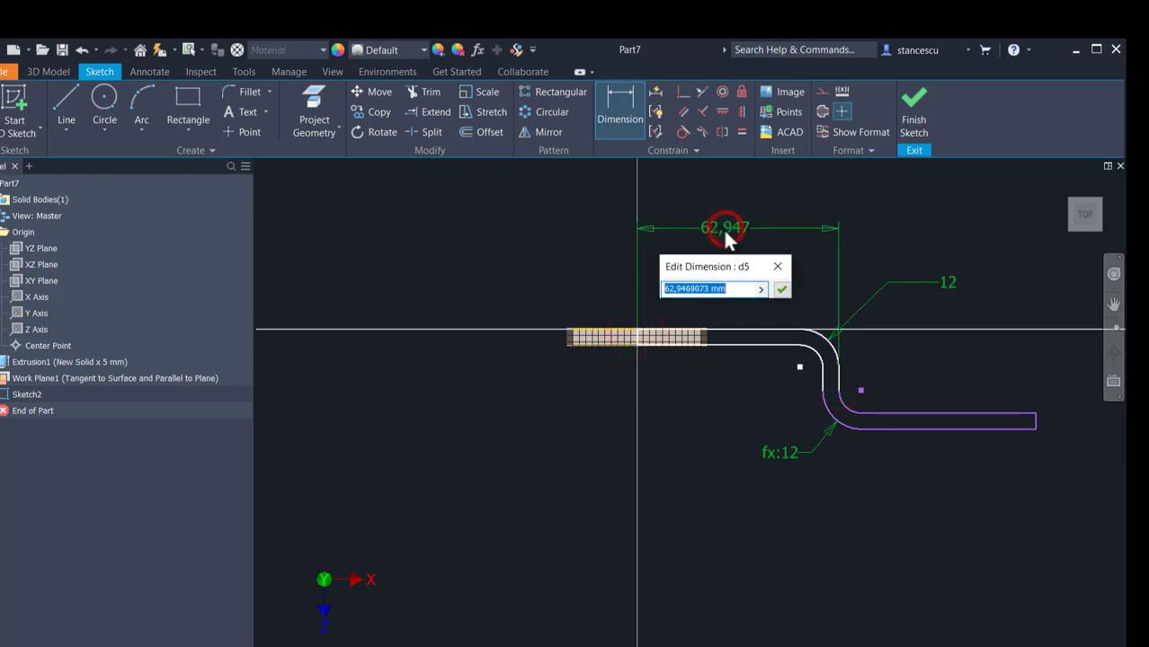
{"action": "type", "text": "65"}
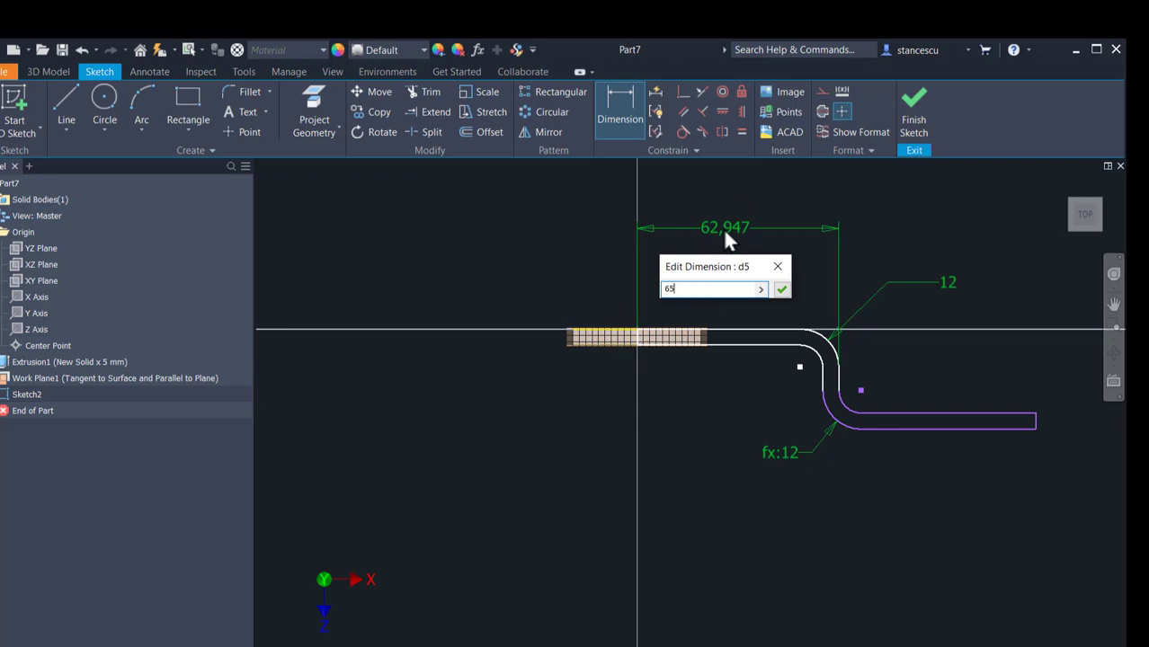
{"action": "key", "text": "Return"}
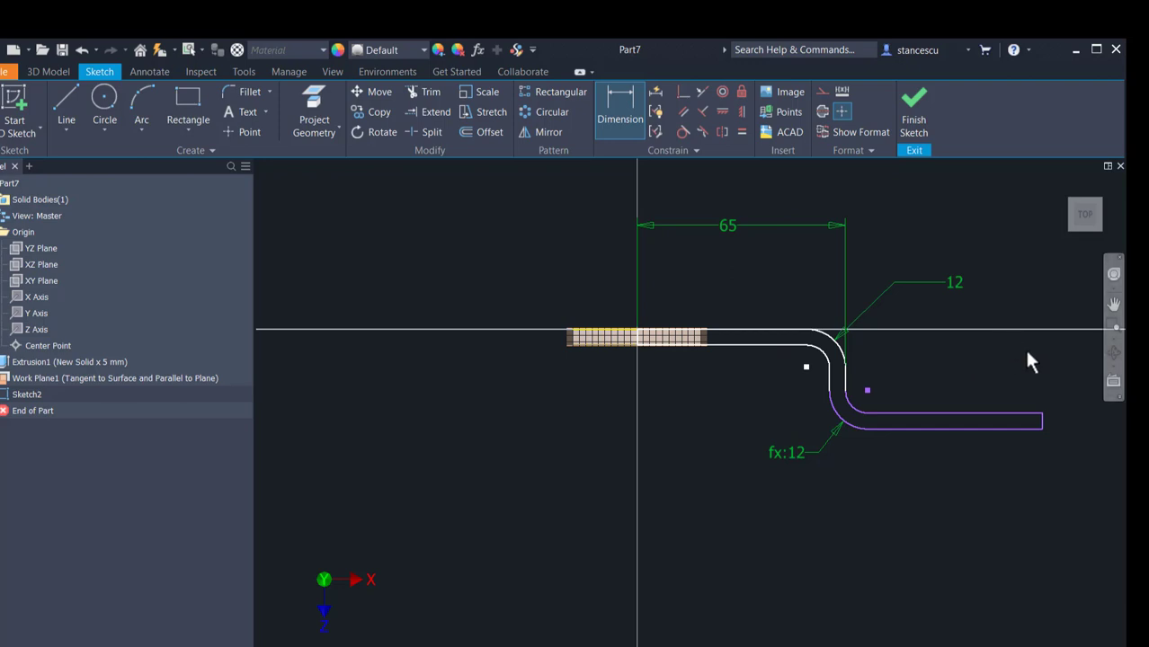
{"action": "left_click", "coordinate": [1041, 421]}
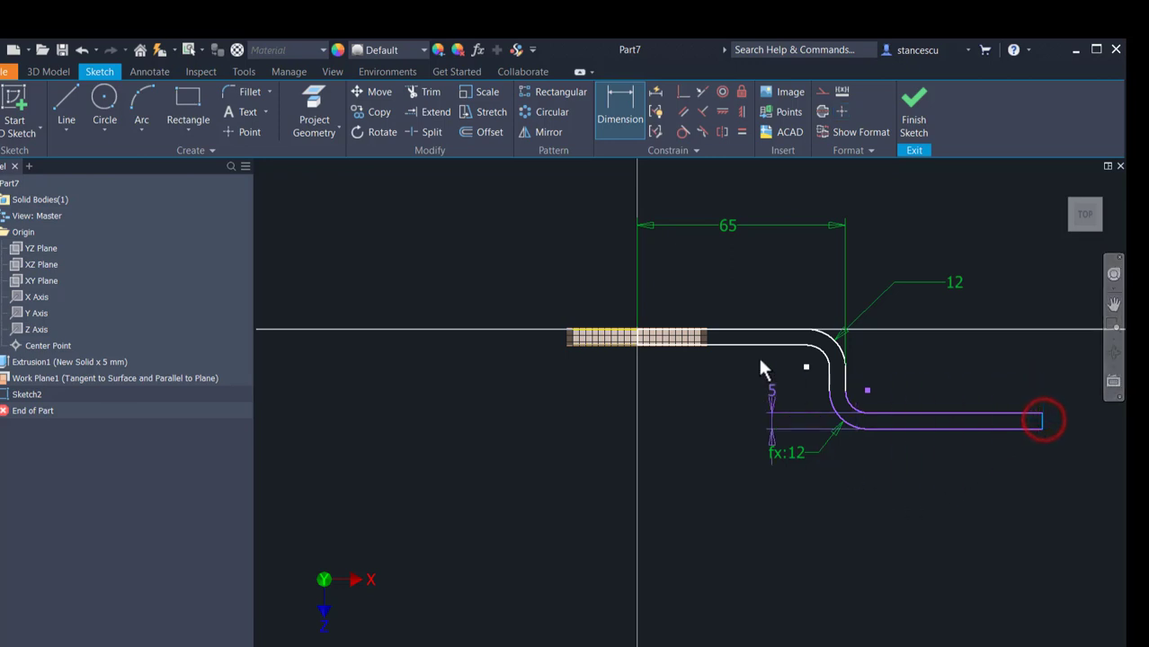
{"action": "left_click", "coordinate": [636, 344]}
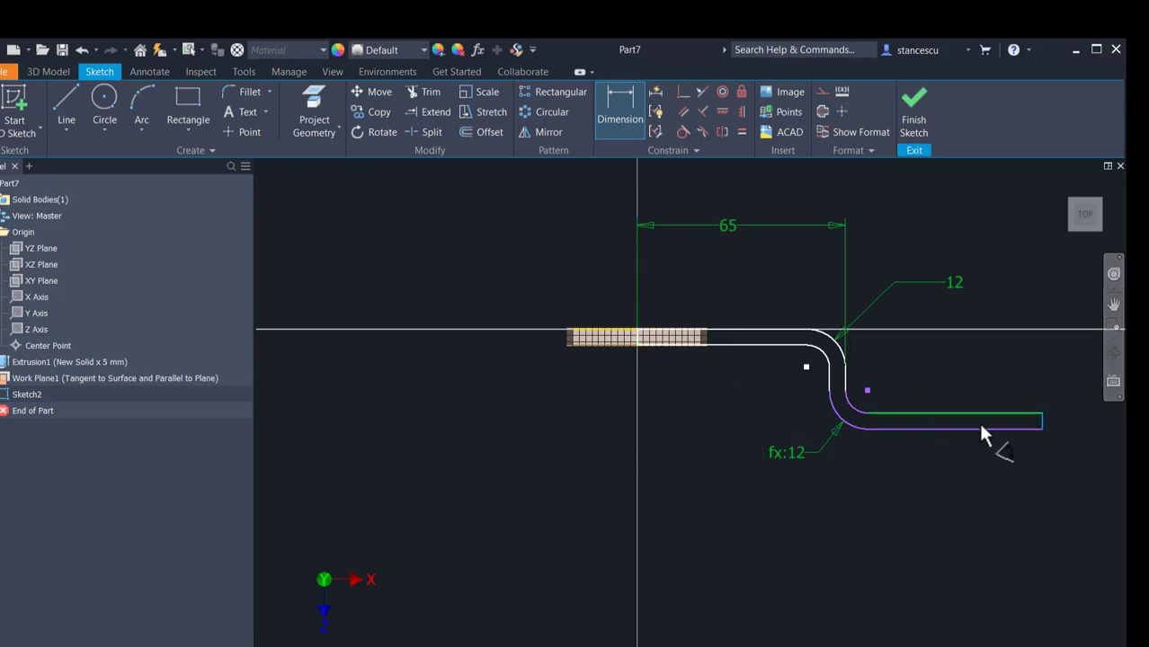
{"action": "key", "text": "Escape"}
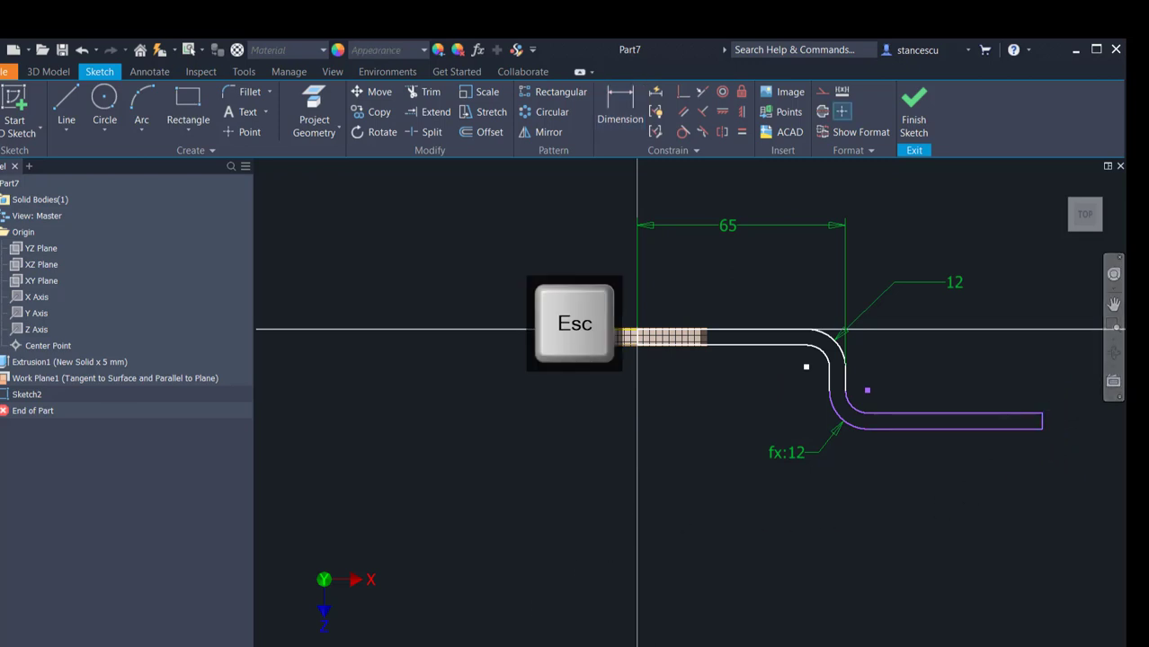
Step: Switch to the HG.idw drawing and add a horizontal dimension between the disc's centre and the centre of the handle's rounded end
{"action": "left_click", "coordinate": [344, 646]}
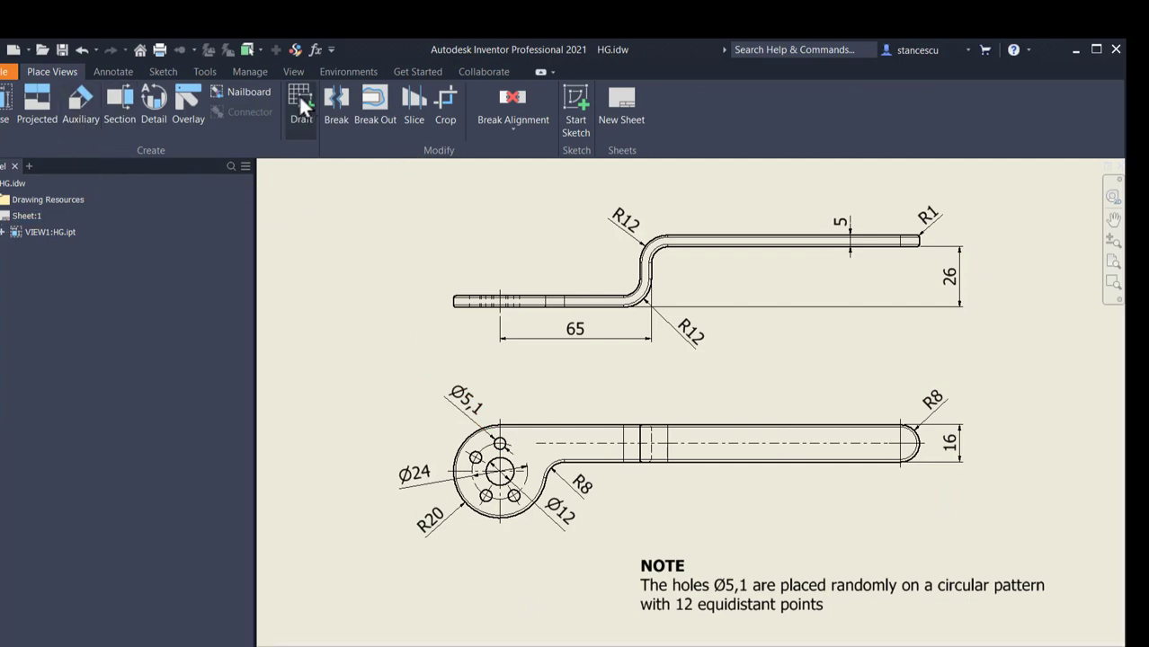
{"action": "left_click", "coordinate": [114, 73]}
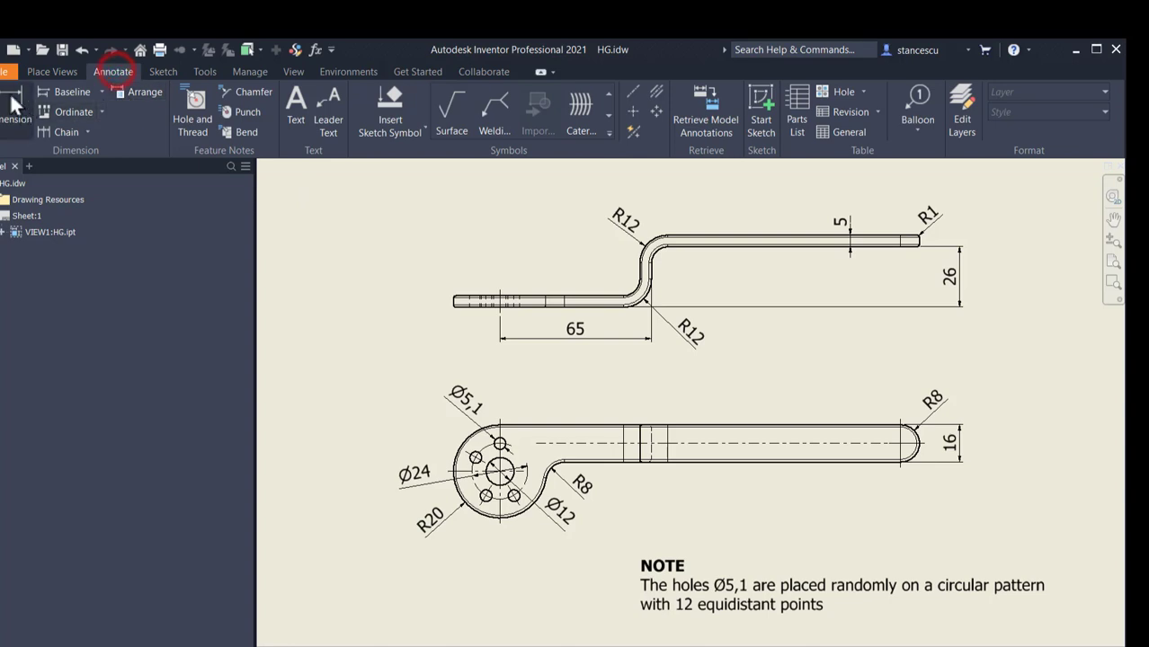
{"action": "left_click", "coordinate": [497, 475]}
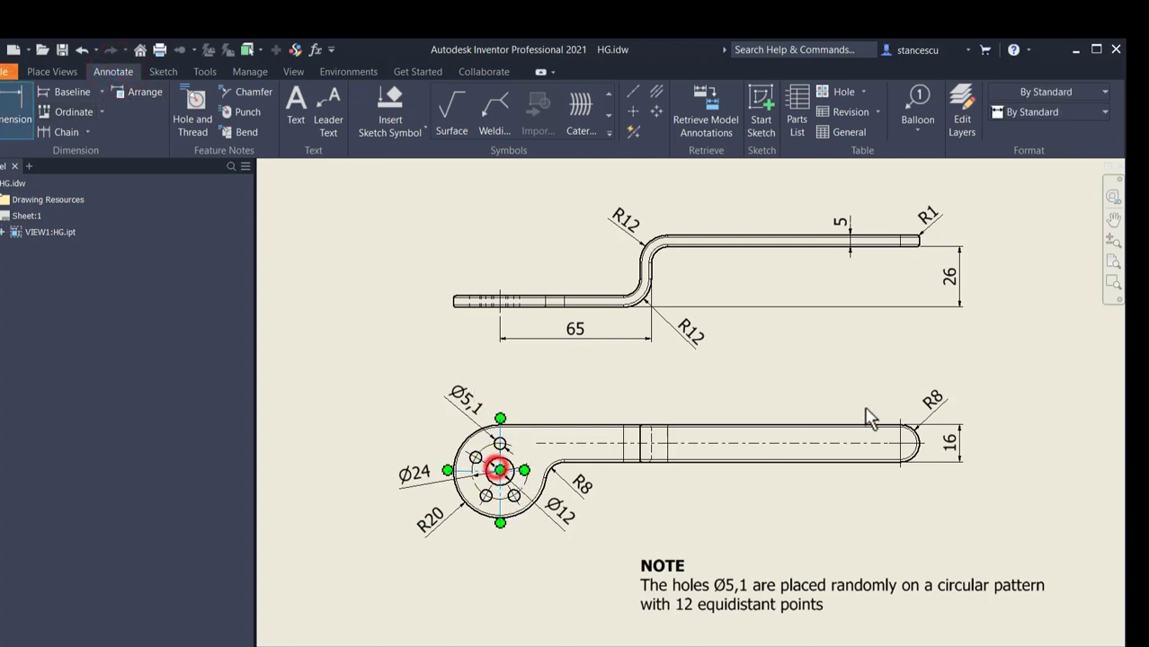
{"action": "left_click", "coordinate": [902, 446]}
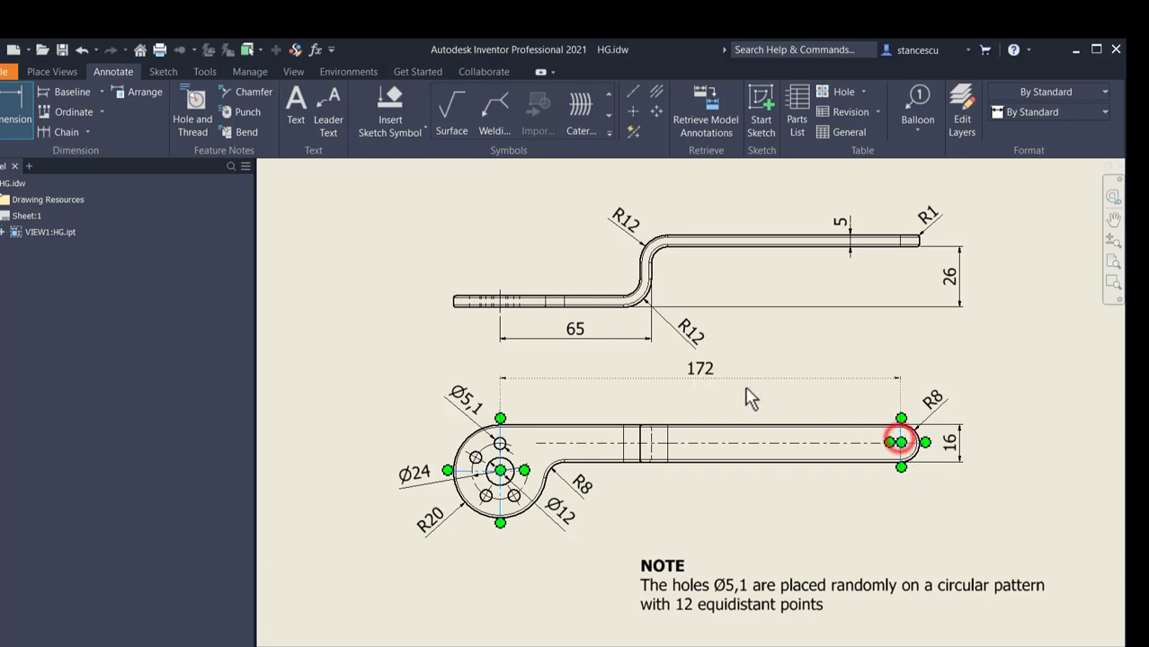
{"action": "left_click", "coordinate": [727, 398]}
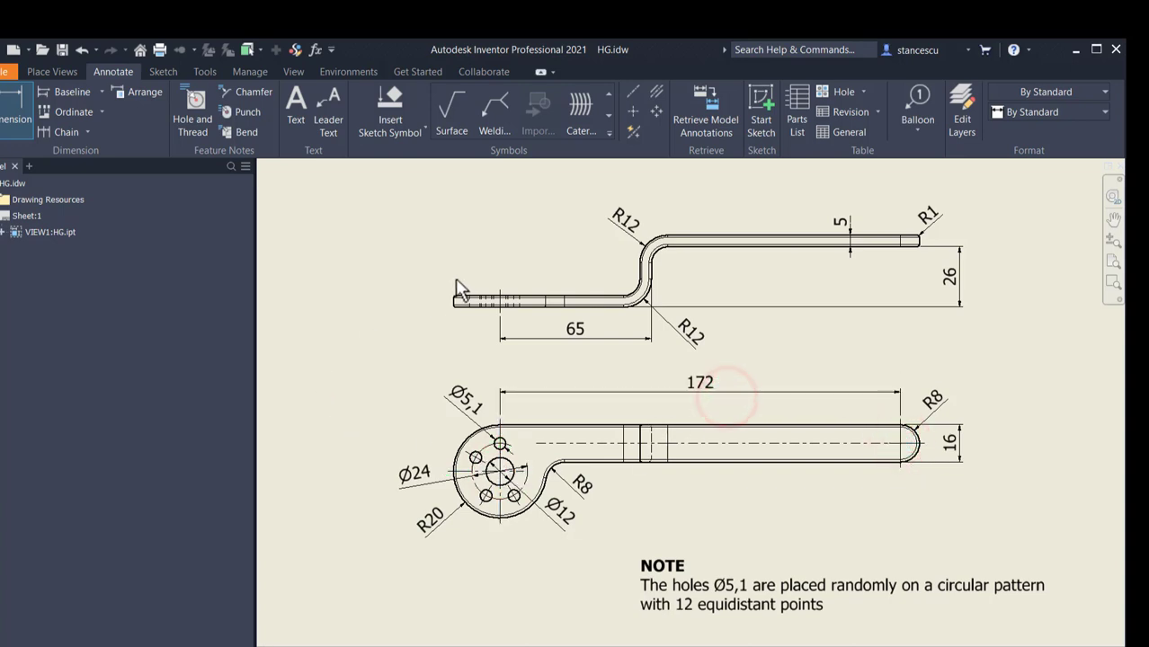
{"action": "left_click", "coordinate": [350, 249]}
{"action": "key", "text": "Escape"}
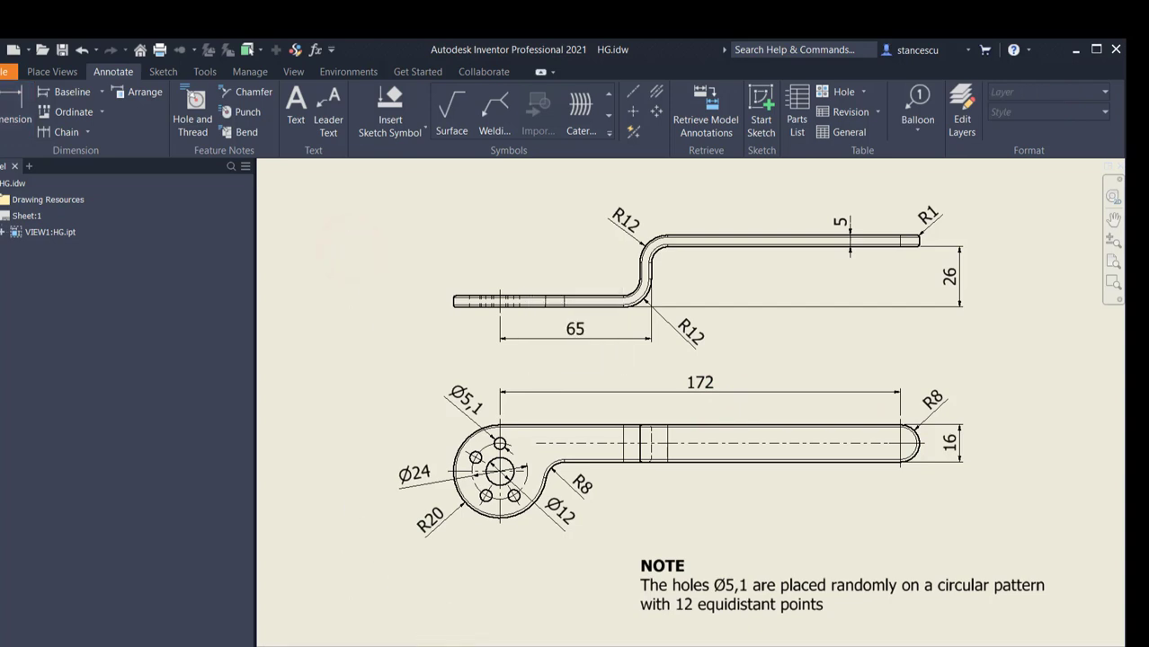
Step: Return to Part7 and dimension the horizontal distance from the origin to the profile's far end line as 172 mm
{"action": "left_click", "coordinate": [402, 640]}
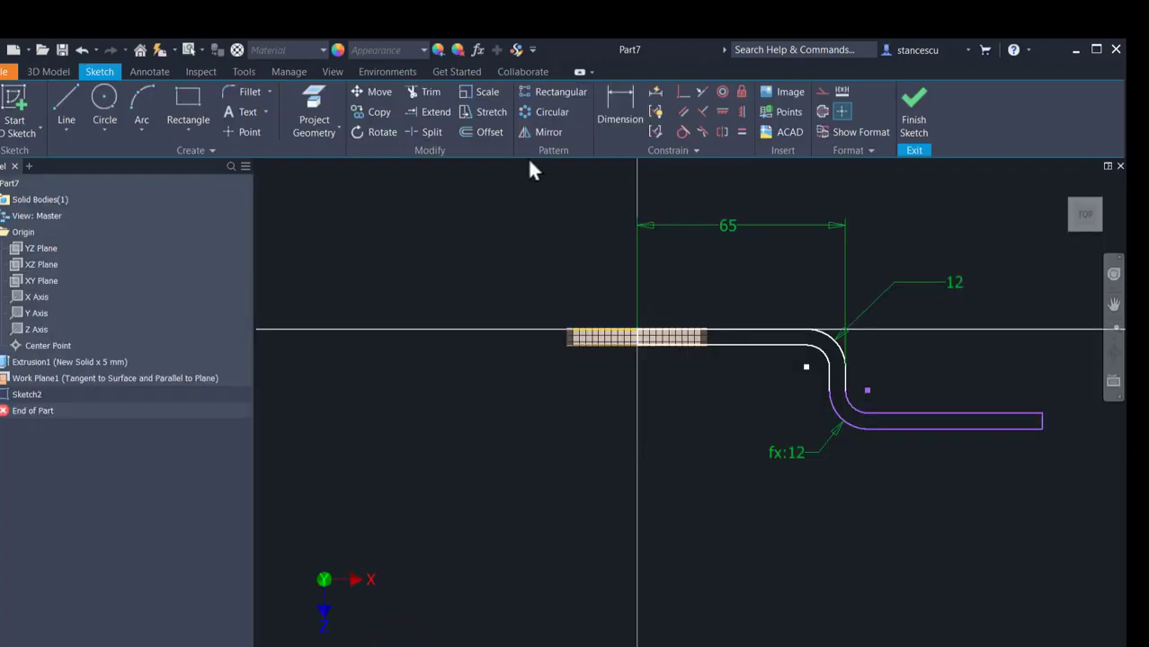
{"action": "left_click", "coordinate": [633, 119]}
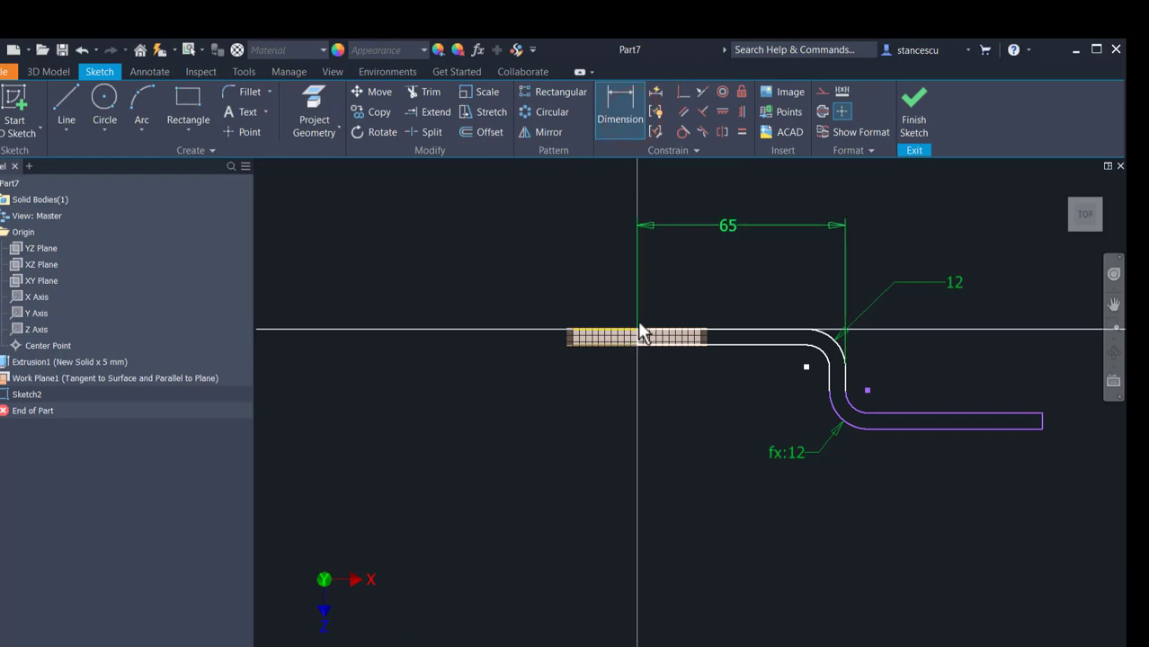
{"action": "left_click", "coordinate": [638, 326]}
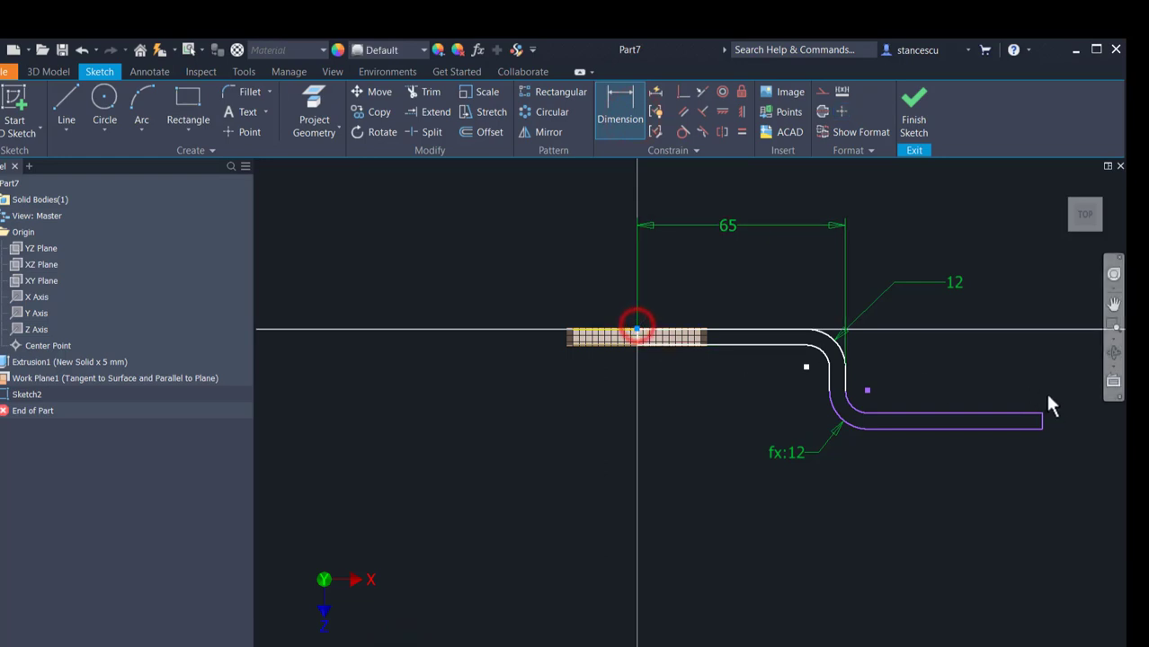
{"action": "left_click", "coordinate": [1041, 421]}
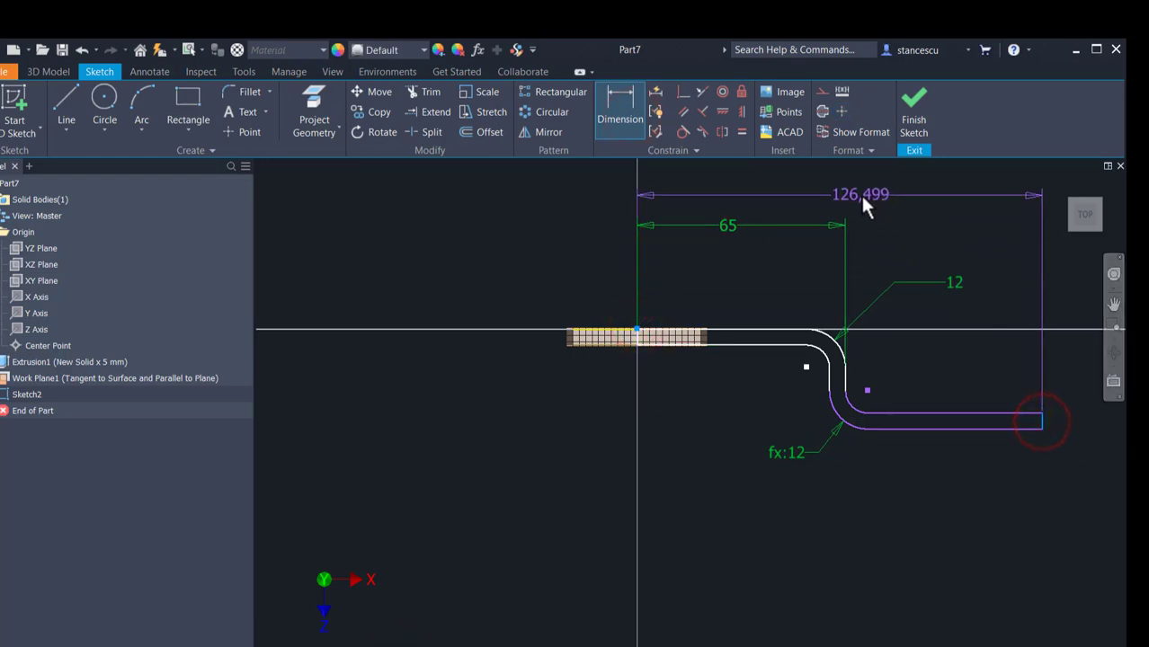
{"action": "left_click", "coordinate": [859, 189]}
{"action": "type", "text": "172"}
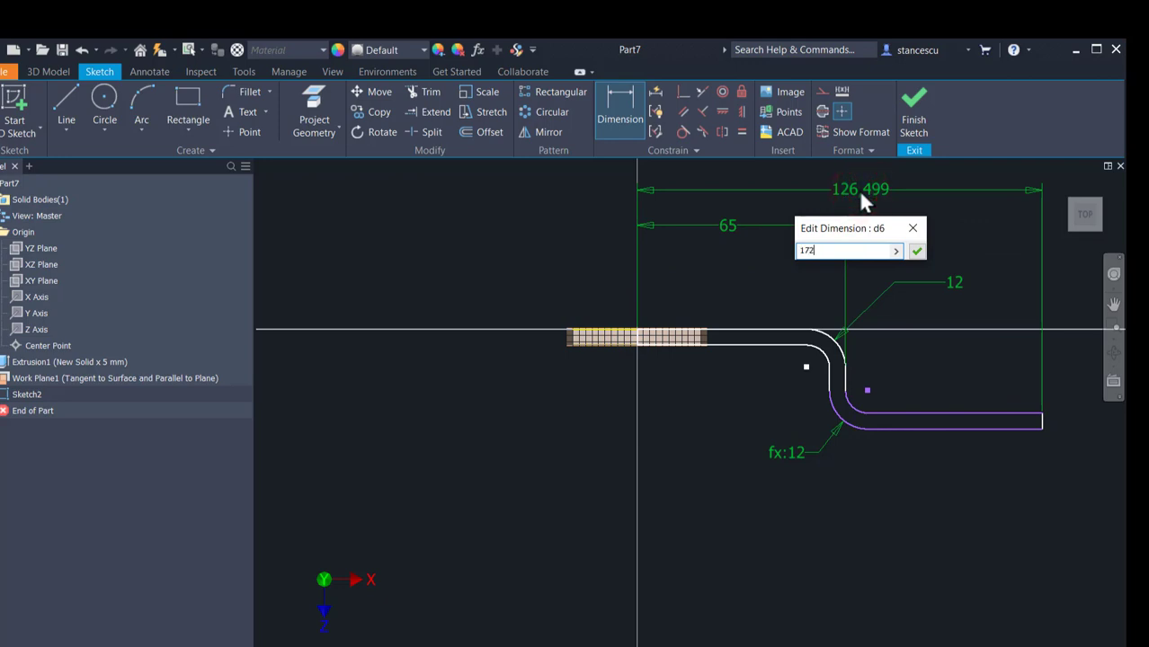
{"action": "key", "text": "Return"}
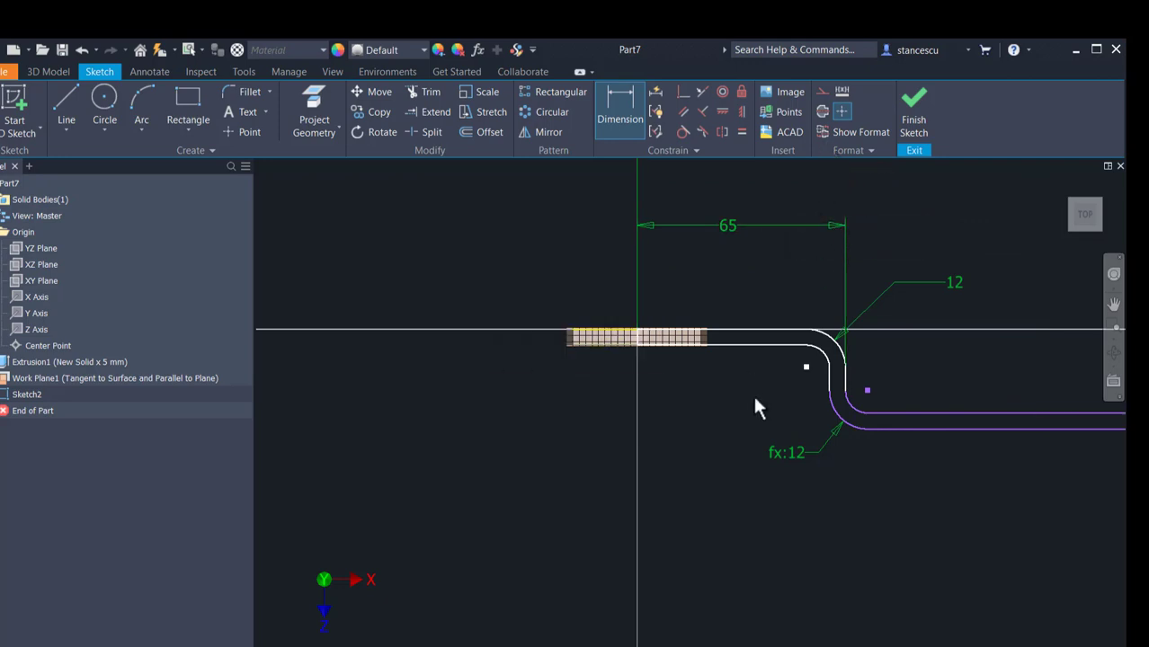
Step: Dimension the vertical offset between the upper lines of the profile's two horizontal sections as 26 mm and finish the sketch
{"action": "left_click", "coordinate": [911, 414]}
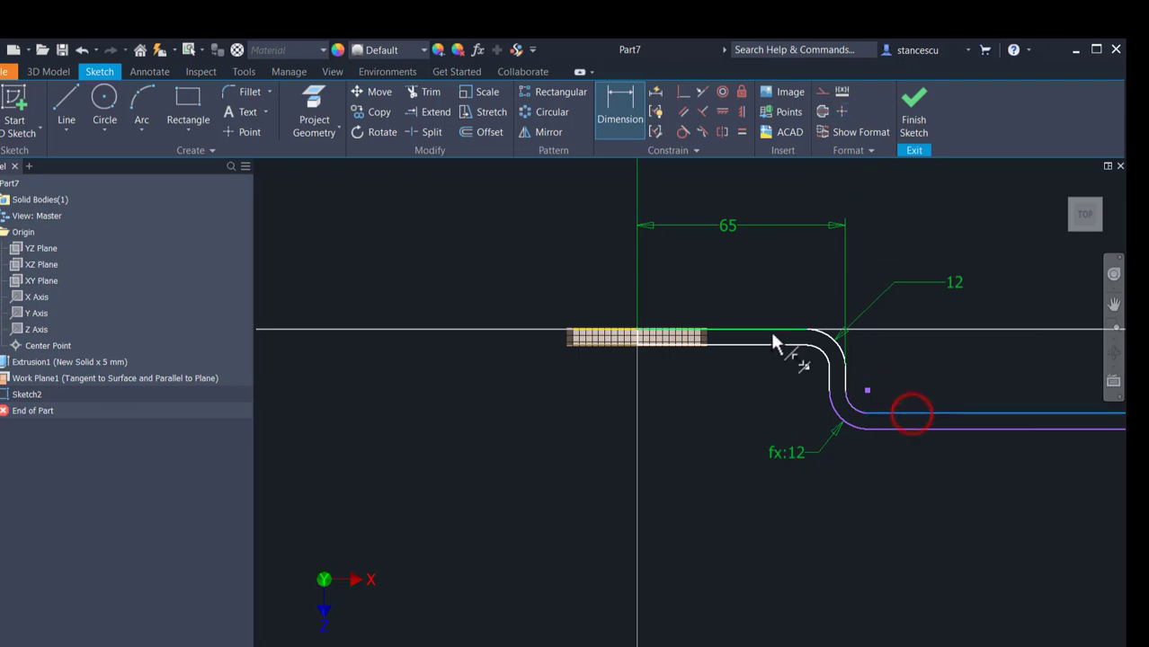
{"action": "left_click", "coordinate": [771, 332]}
{"action": "left_click", "coordinate": [967, 369]}
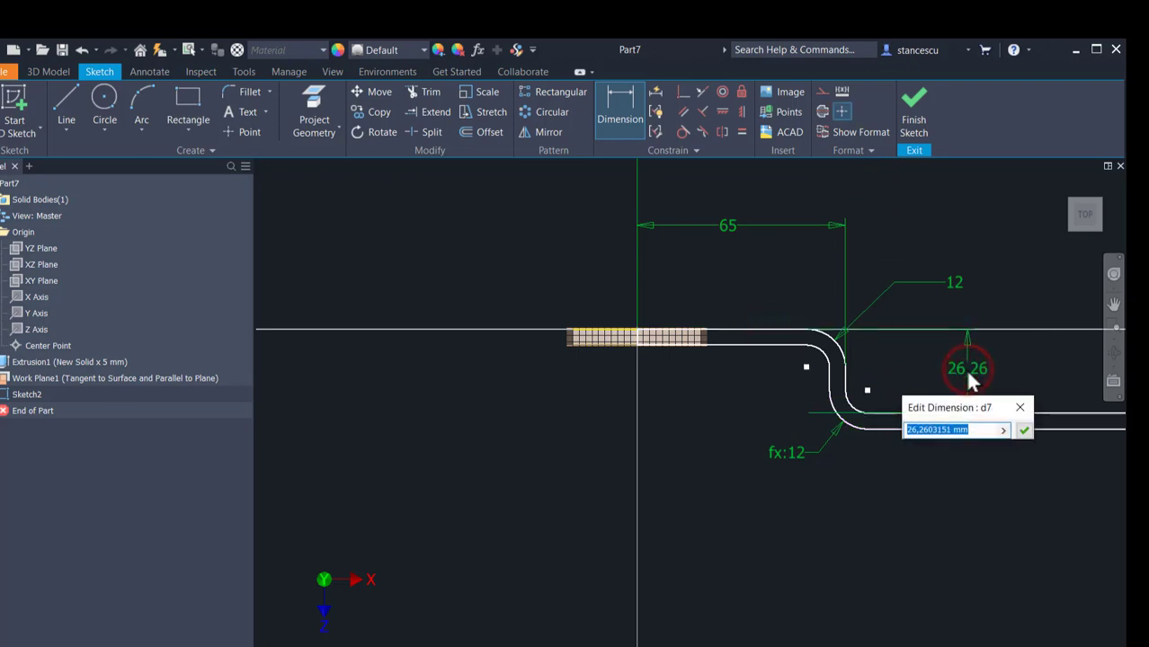
{"action": "type", "text": "26"}
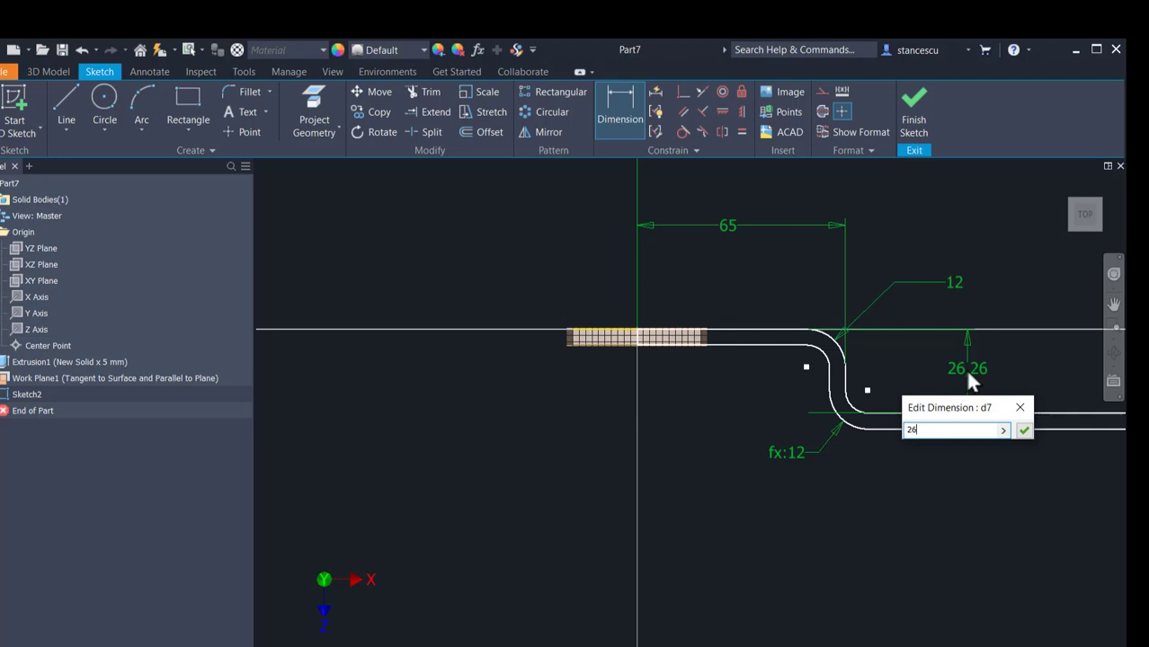
{"action": "key", "text": "Return"}
{"action": "scroll", "coordinate": [904, 485], "scroll_direction": "down", "scroll_amount": 3}
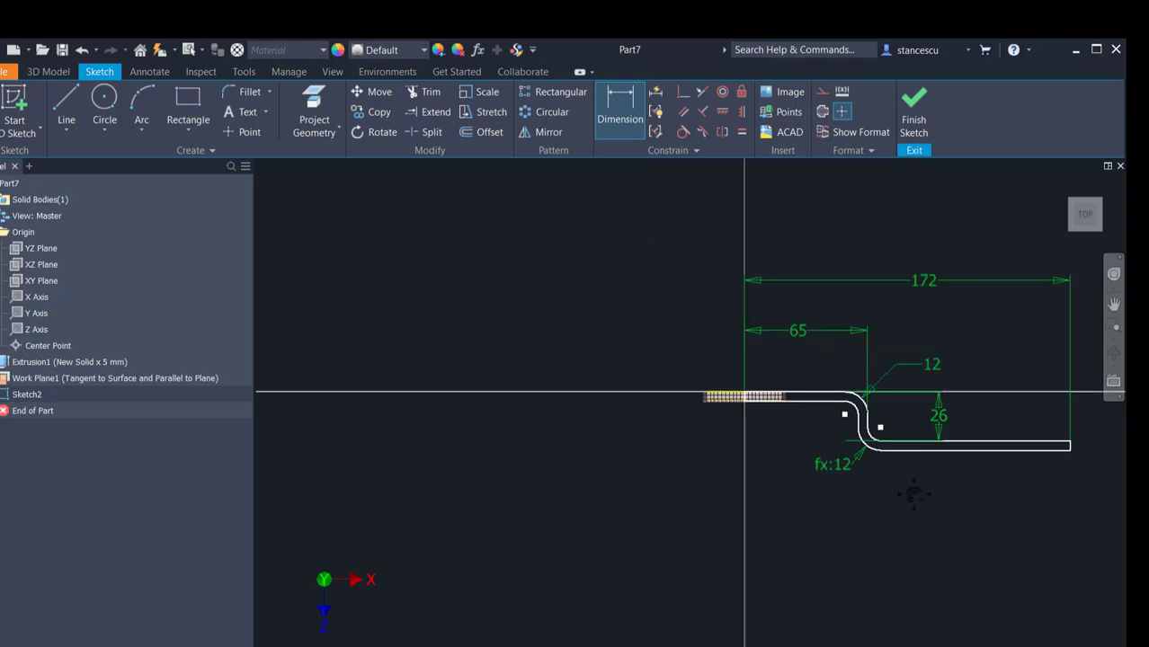
{"action": "left_click", "coordinate": [914, 101]}
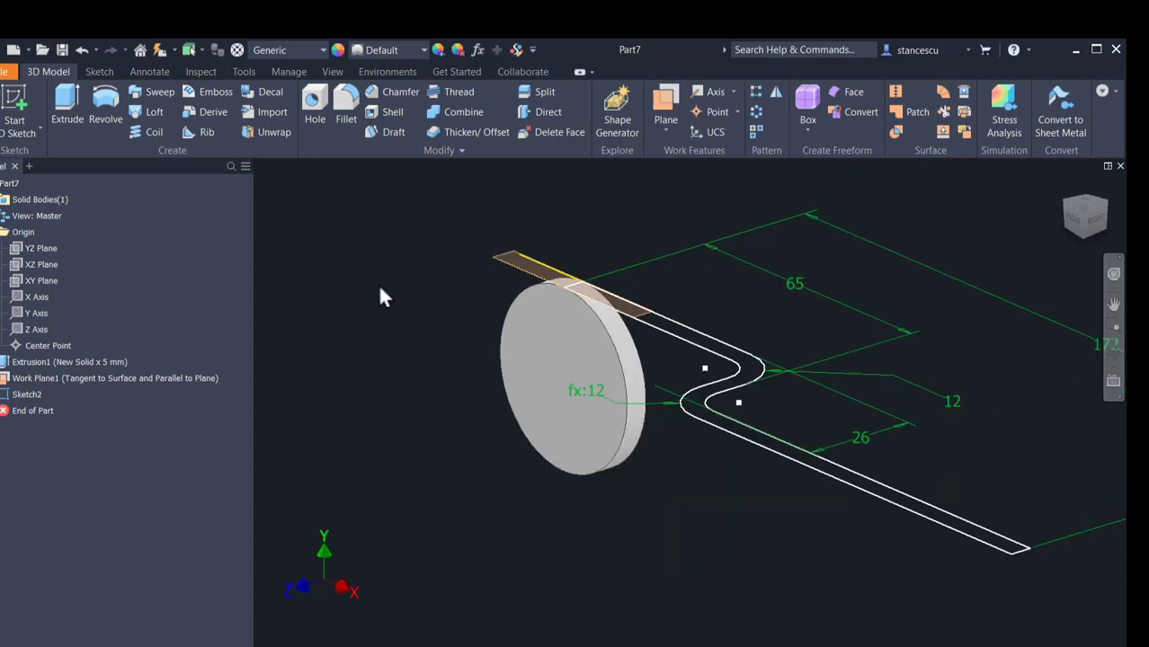
Step: Extrude the S-bend profile 16 mm in the flipped direction, joined to the disc, and hide the work plane
{"action": "left_click", "coordinate": [67, 106]}
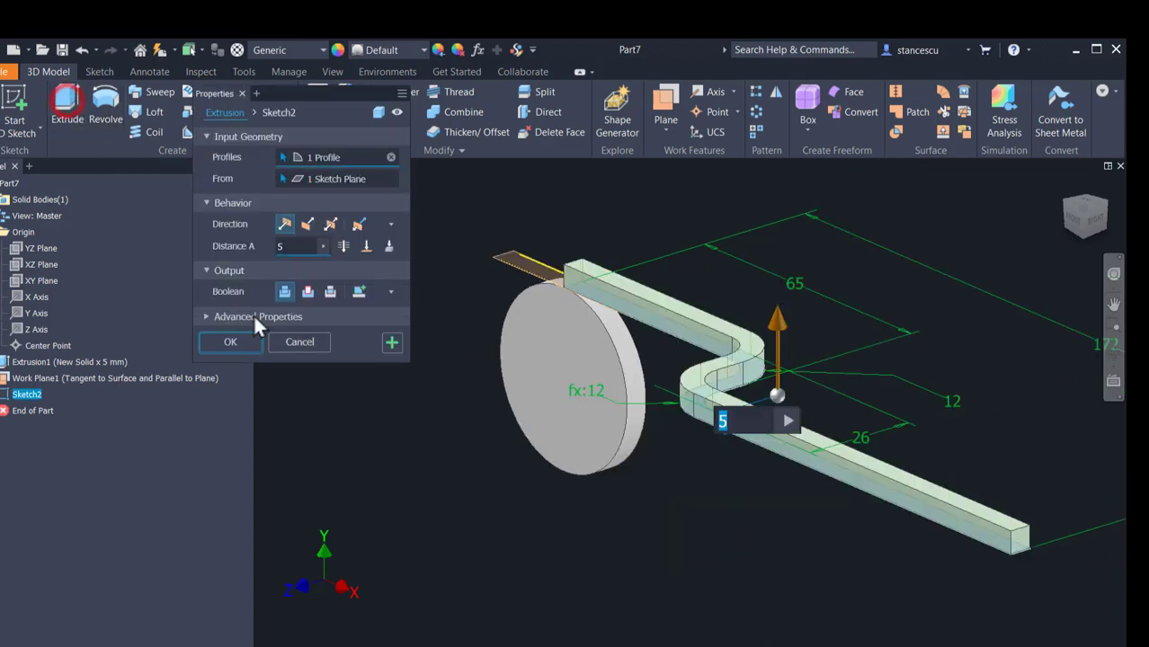
{"action": "left_click", "coordinate": [347, 646]}
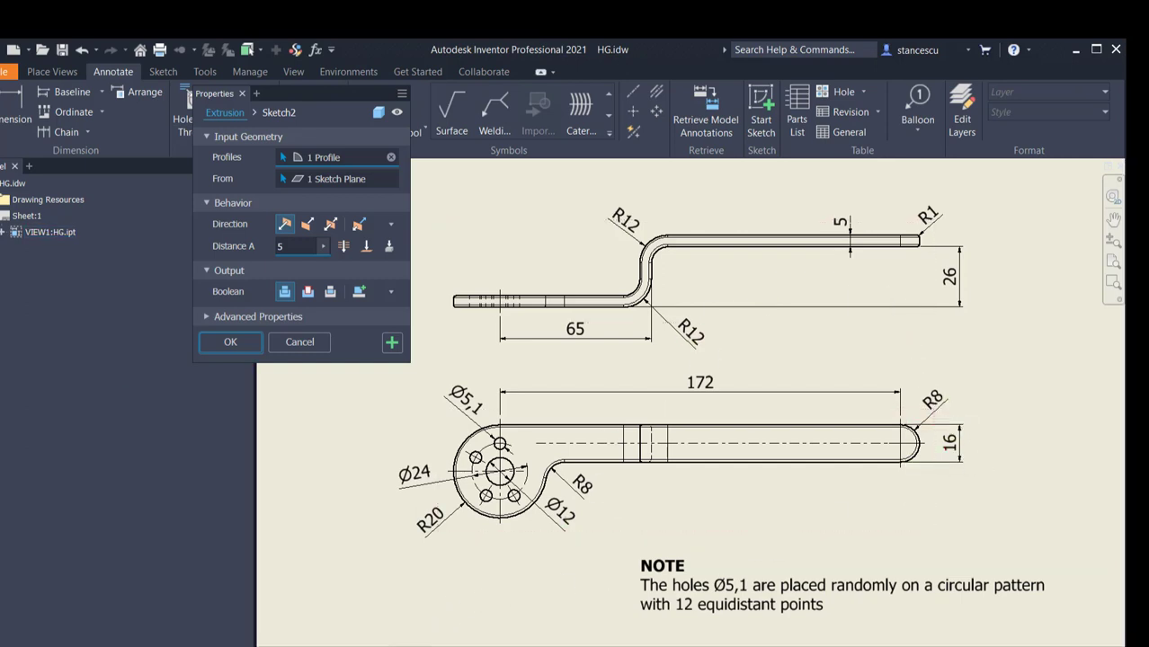
{"action": "left_click", "coordinate": [409, 643]}
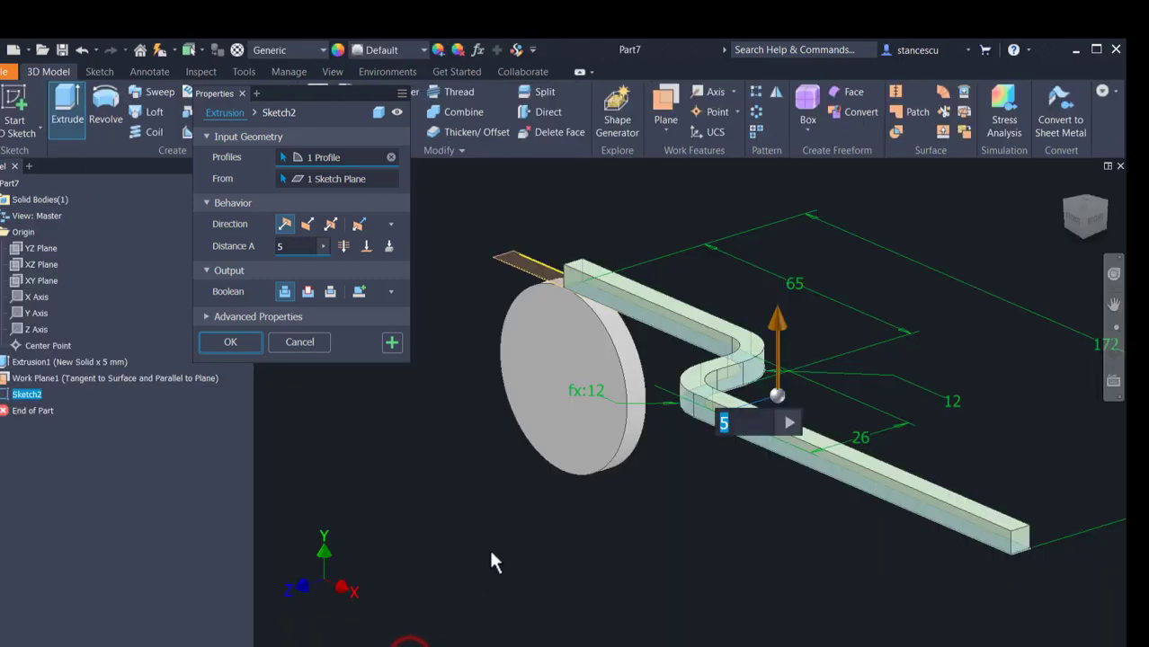
{"action": "left_click", "coordinate": [306, 225]}
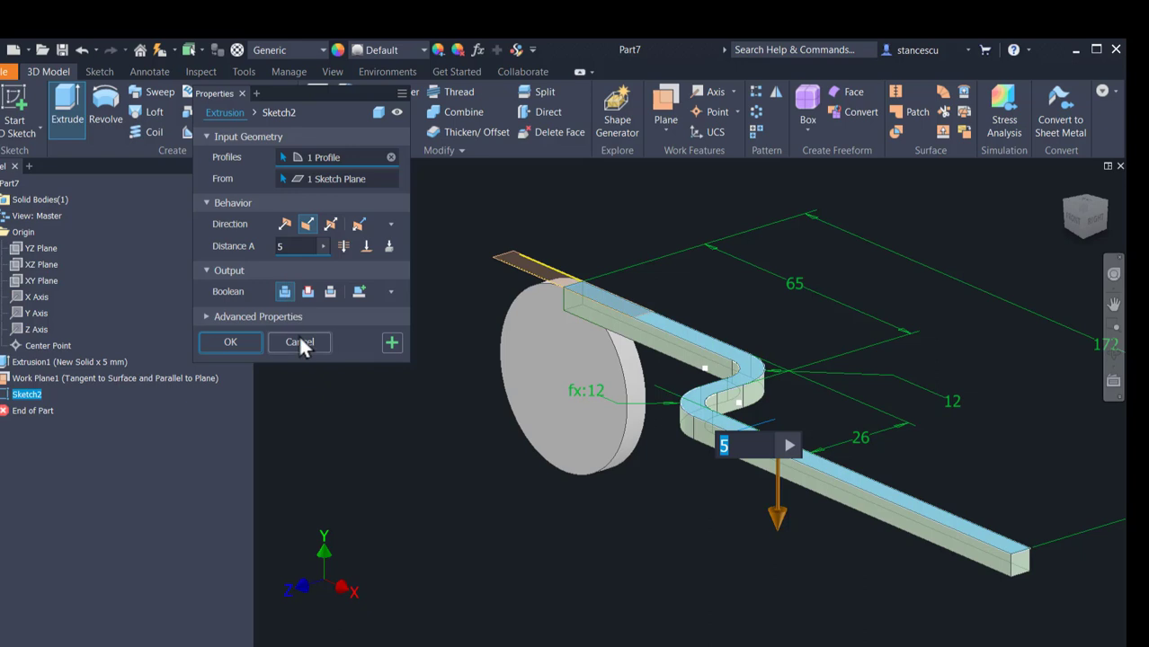
{"action": "type", "text": "16"}
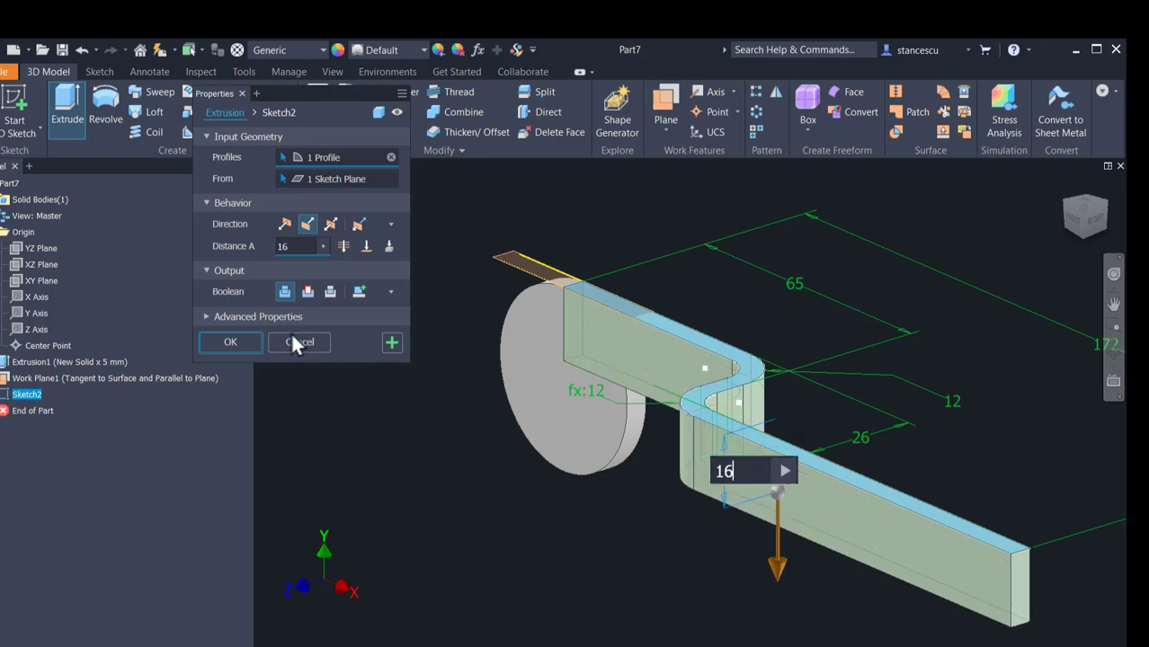
{"action": "left_click", "coordinate": [235, 345]}
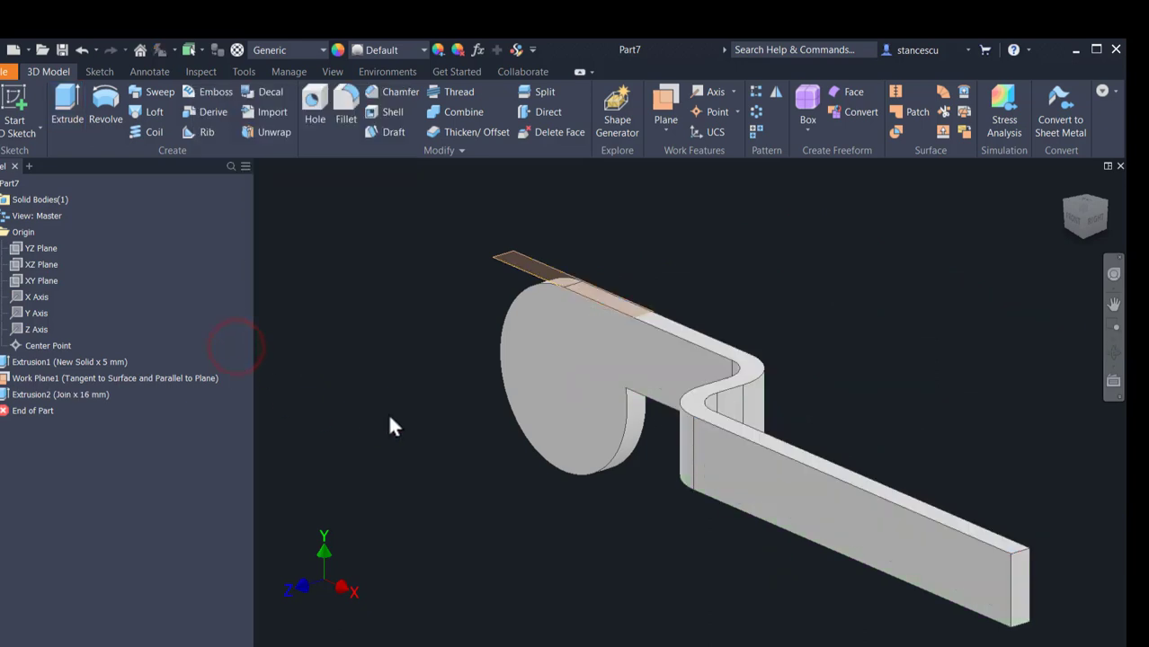
{"action": "right_click", "coordinate": [514, 260]}
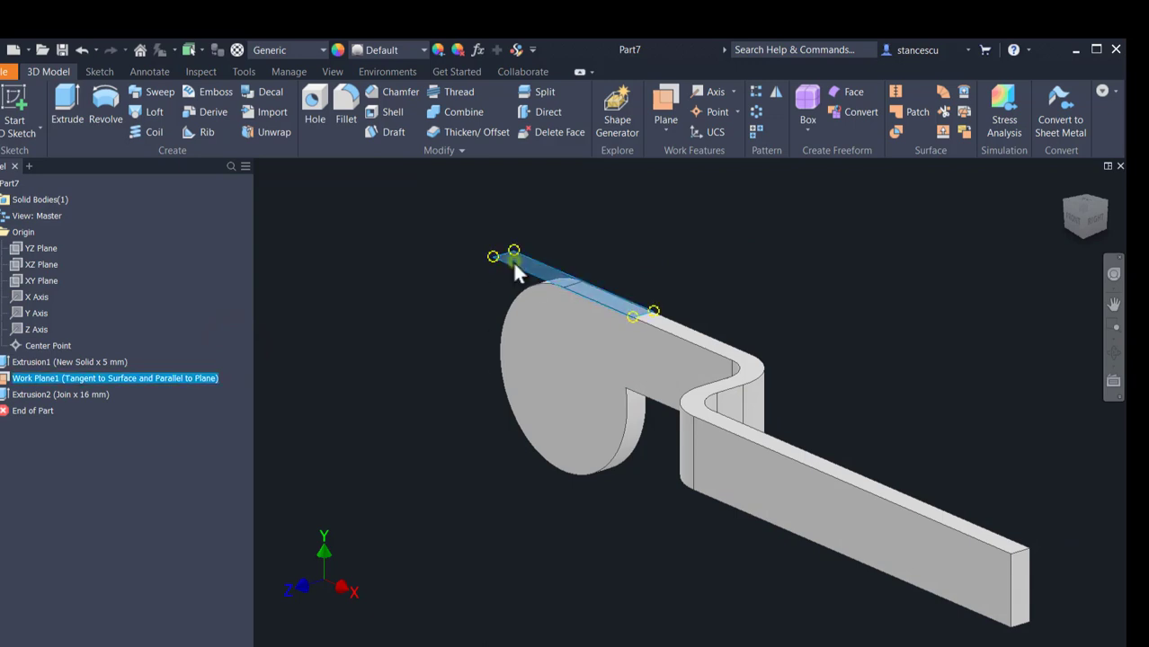
{"action": "left_click", "coordinate": [554, 281]}
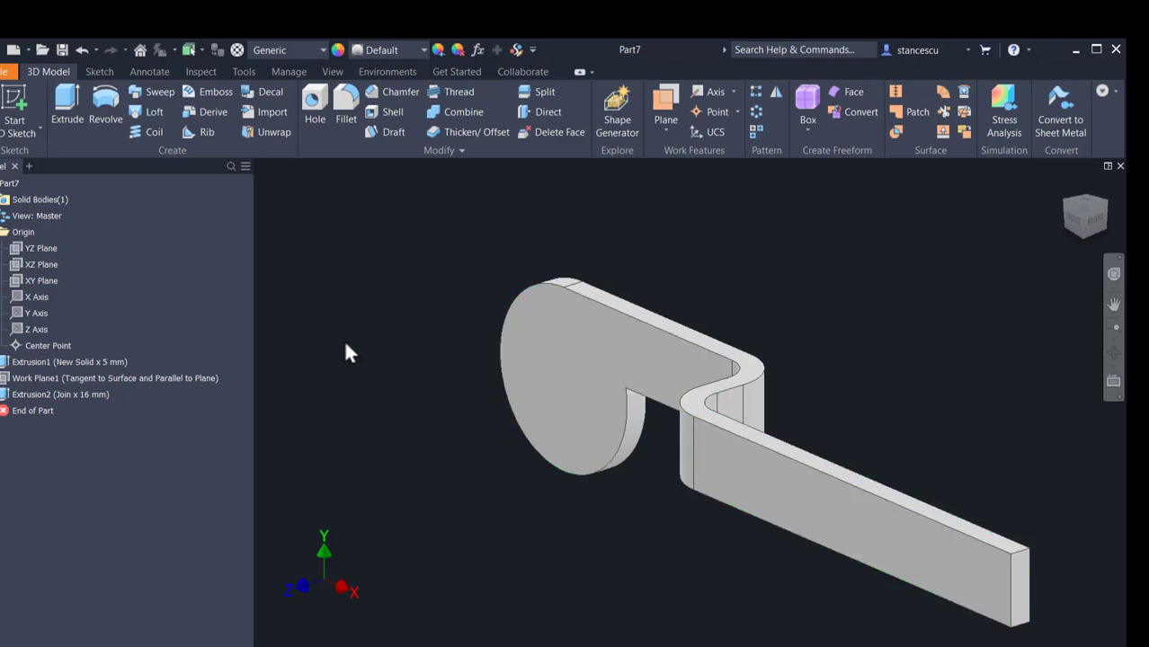
Step: Start a sketch on the handle's end face and draw a horizontal line across it between the midpoints of its long edges
{"action": "scroll", "coordinate": [1006, 565], "scroll_direction": "up", "scroll_amount": 5}
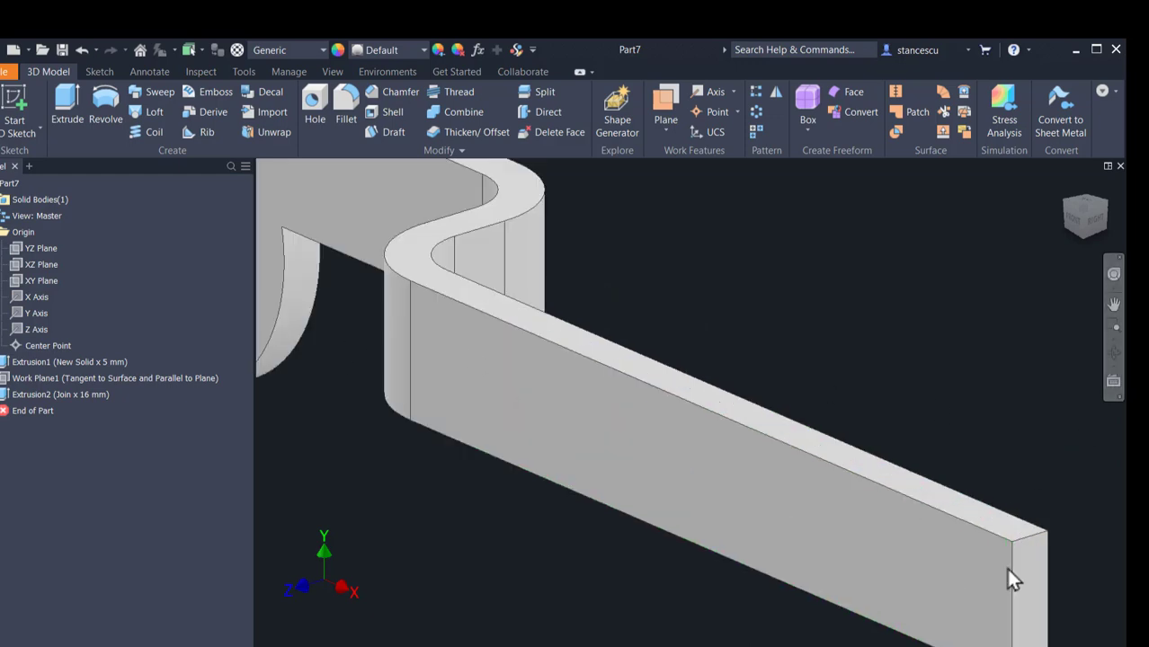
{"action": "left_click", "coordinate": [944, 503]}
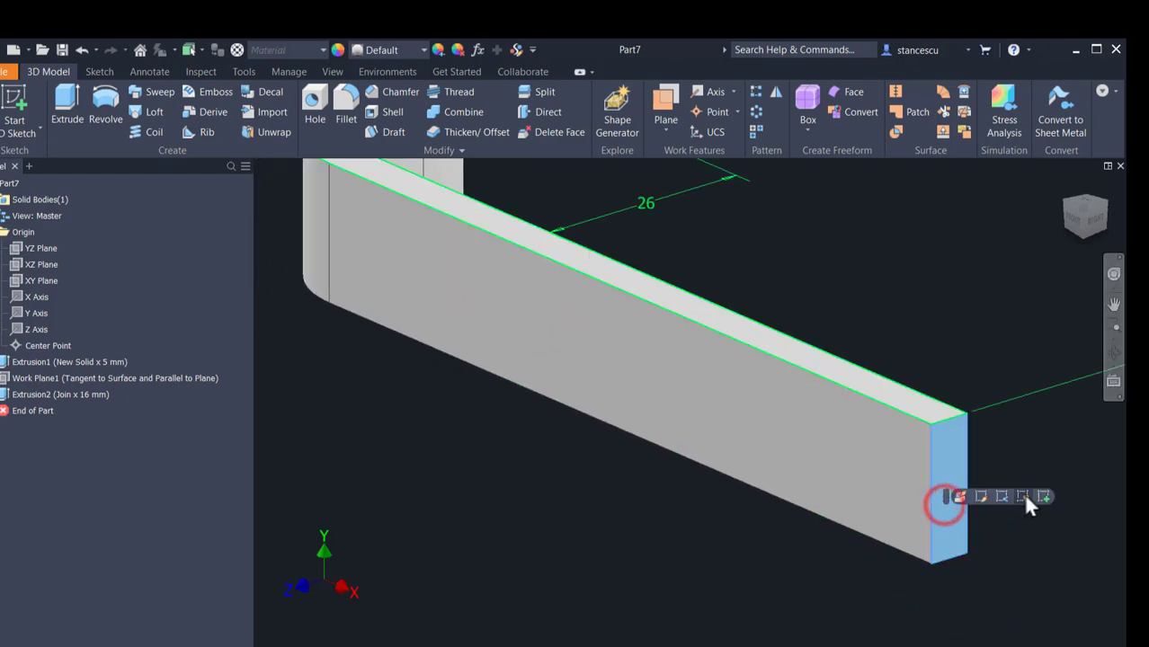
{"action": "left_click", "coordinate": [1048, 499]}
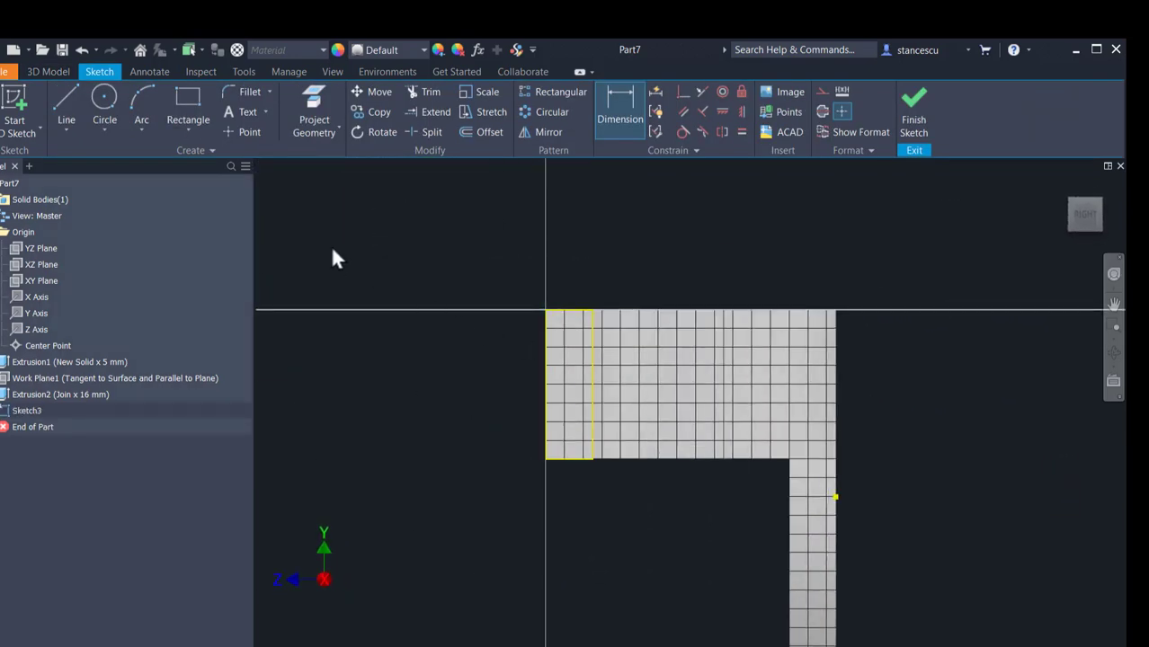
{"action": "left_click", "coordinate": [63, 106]}
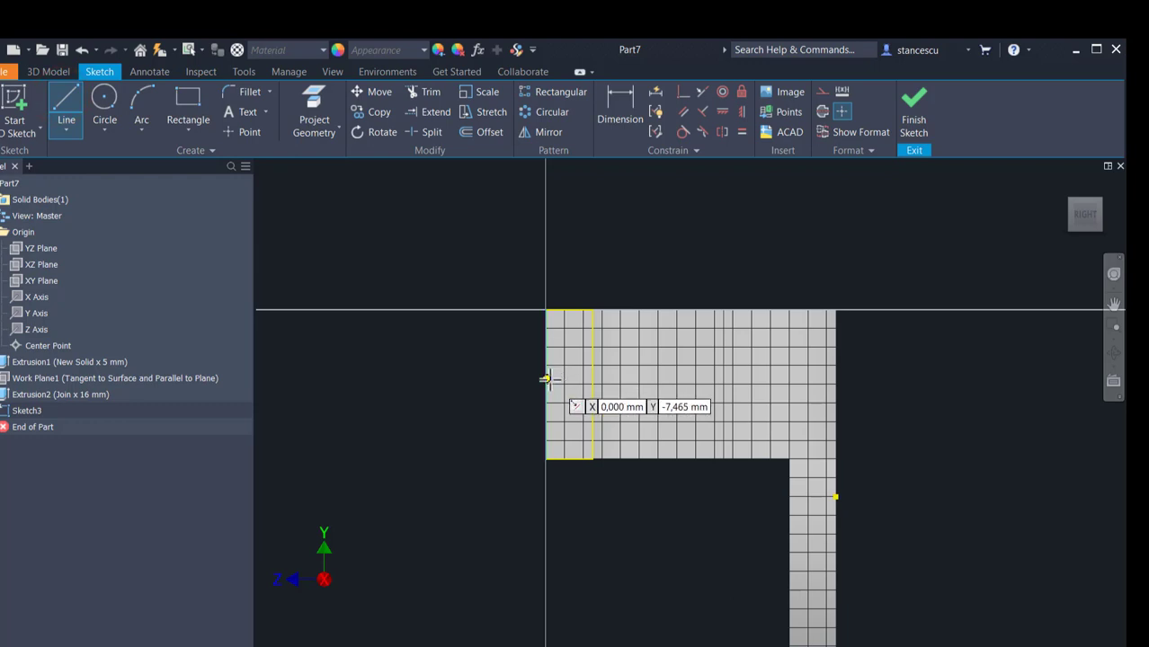
{"action": "left_click", "coordinate": [546, 384]}
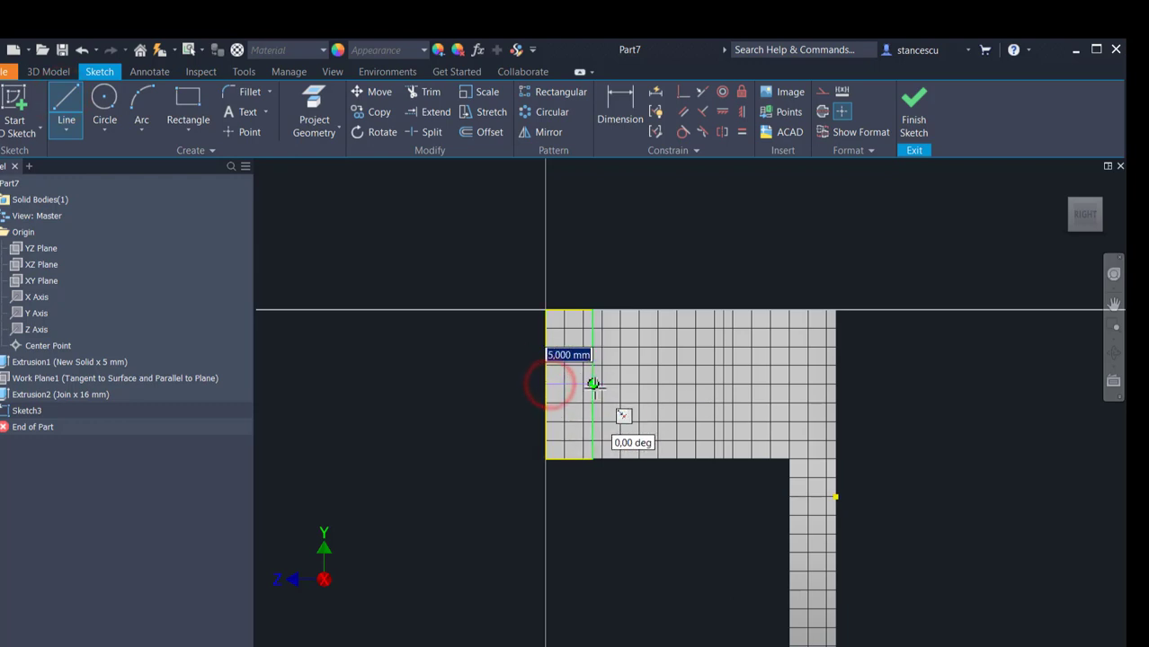
{"action": "left_click", "coordinate": [593, 385]}
{"action": "key", "text": "Escape"}
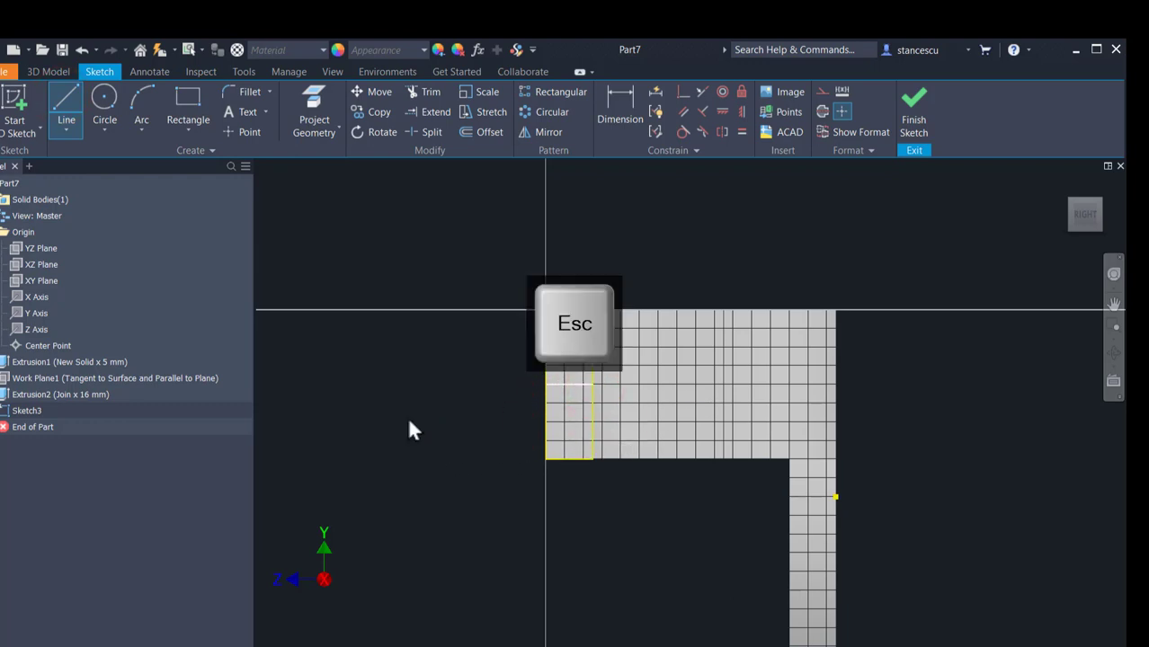
Step: Convert the line across the end face into a centerline and finish the sketch
{"action": "left_click", "coordinate": [578, 375]}
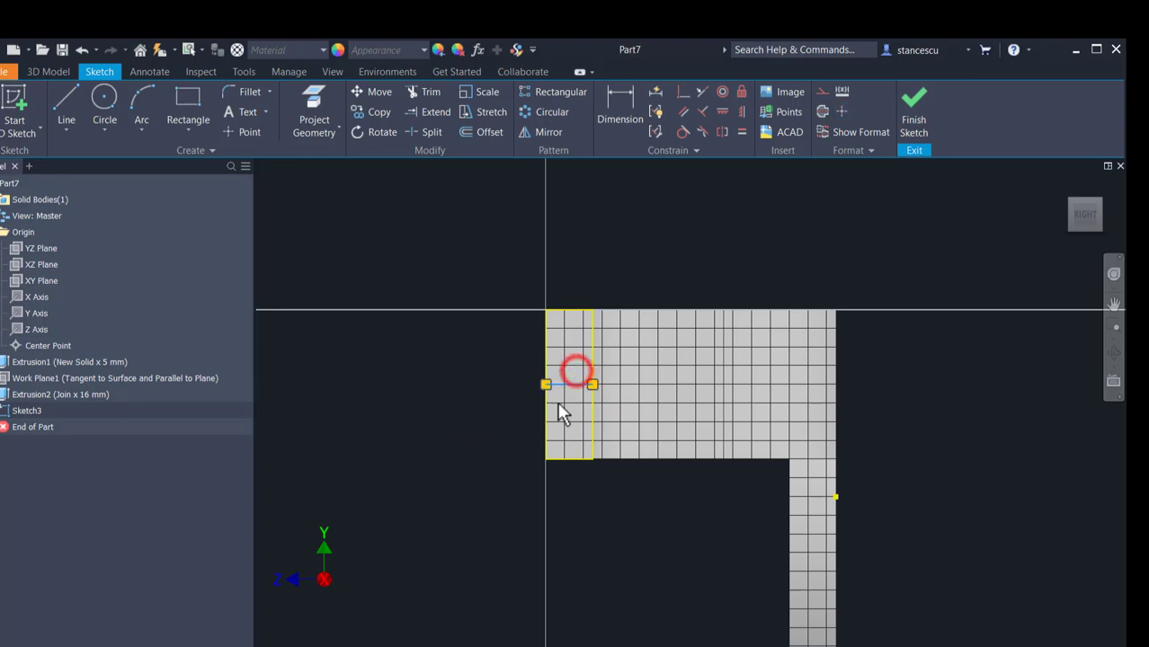
{"action": "left_click", "coordinate": [822, 109]}
{"action": "left_click", "coordinate": [730, 213]}
{"action": "left_click", "coordinate": [914, 109]}
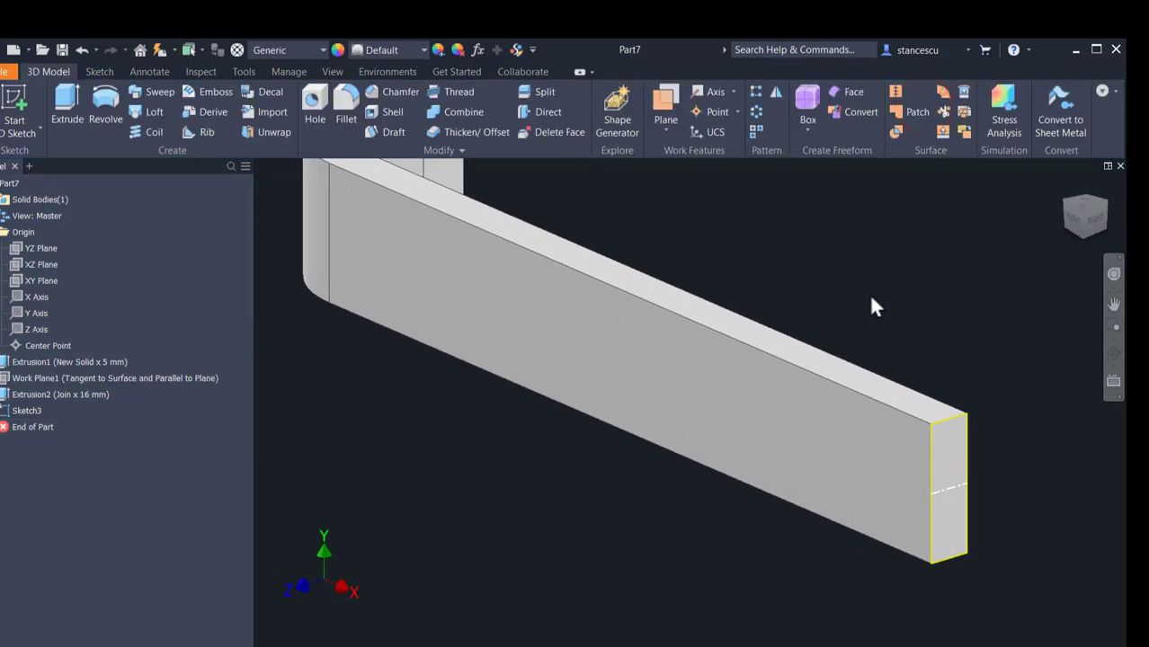
Step: Revolve the lower half of the end face a full turn about the centerline, joined to the handle, to round its end
{"action": "left_click", "coordinate": [105, 104]}
{"action": "left_click", "coordinate": [956, 525]}
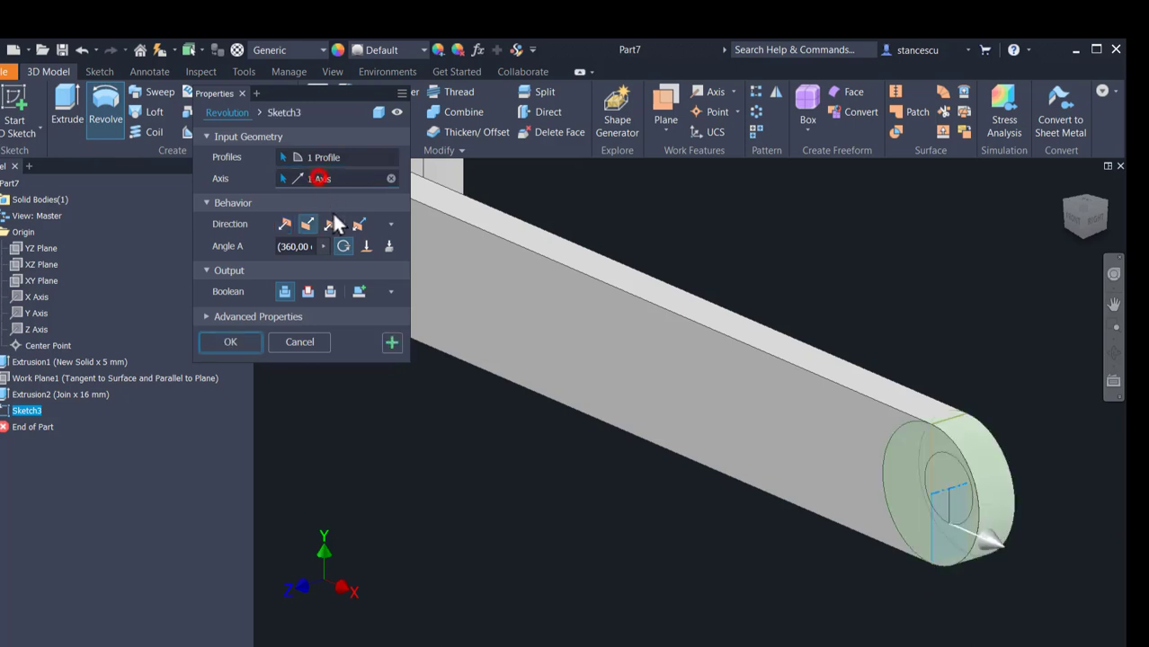
{"action": "left_click", "coordinate": [968, 472]}
{"action": "left_click", "coordinate": [223, 338]}
{"action": "scroll", "coordinate": [526, 489], "scroll_direction": "down", "scroll_amount": 3}
{"action": "middle_click_drag", "start_coordinate": [578, 492], "coordinate": [682, 495]}
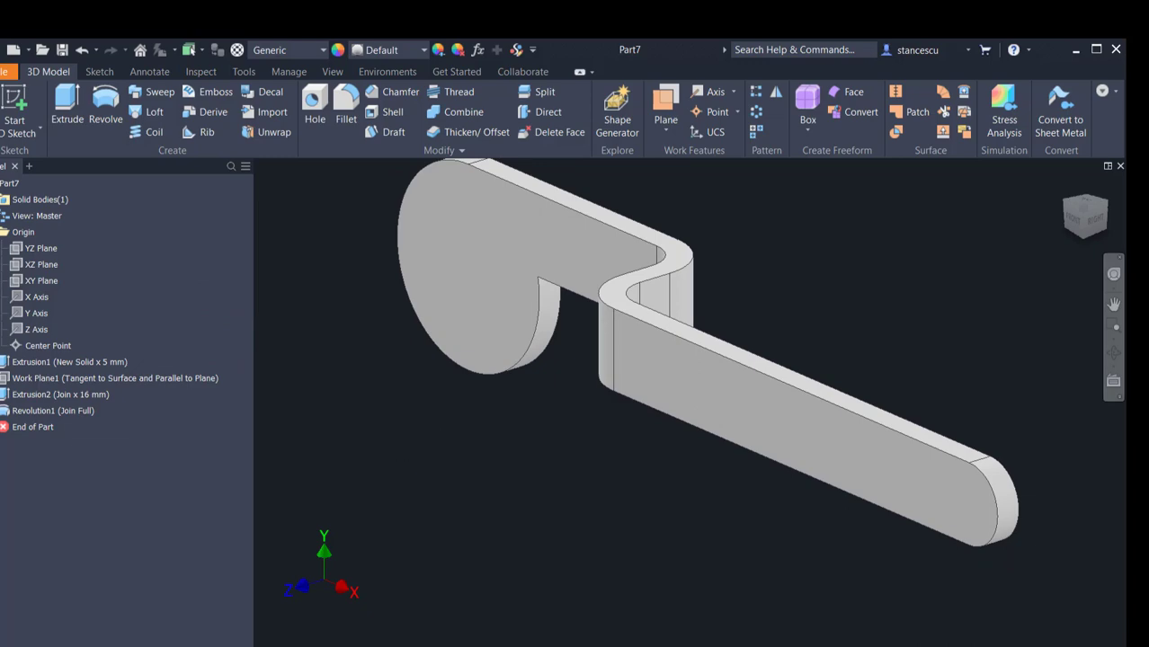
Step: Place a 12 mm through-all hole on the disc's face, concentric with its round outer edge
{"action": "left_click", "coordinate": [328, 640]}
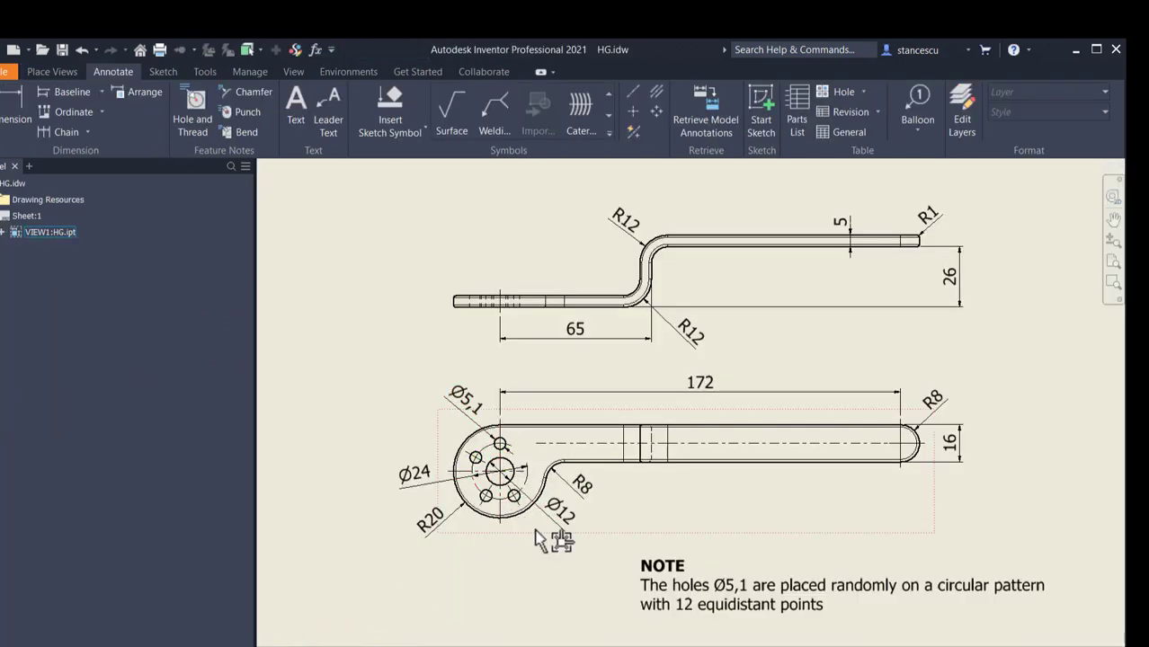
{"action": "left_click", "coordinate": [399, 641]}
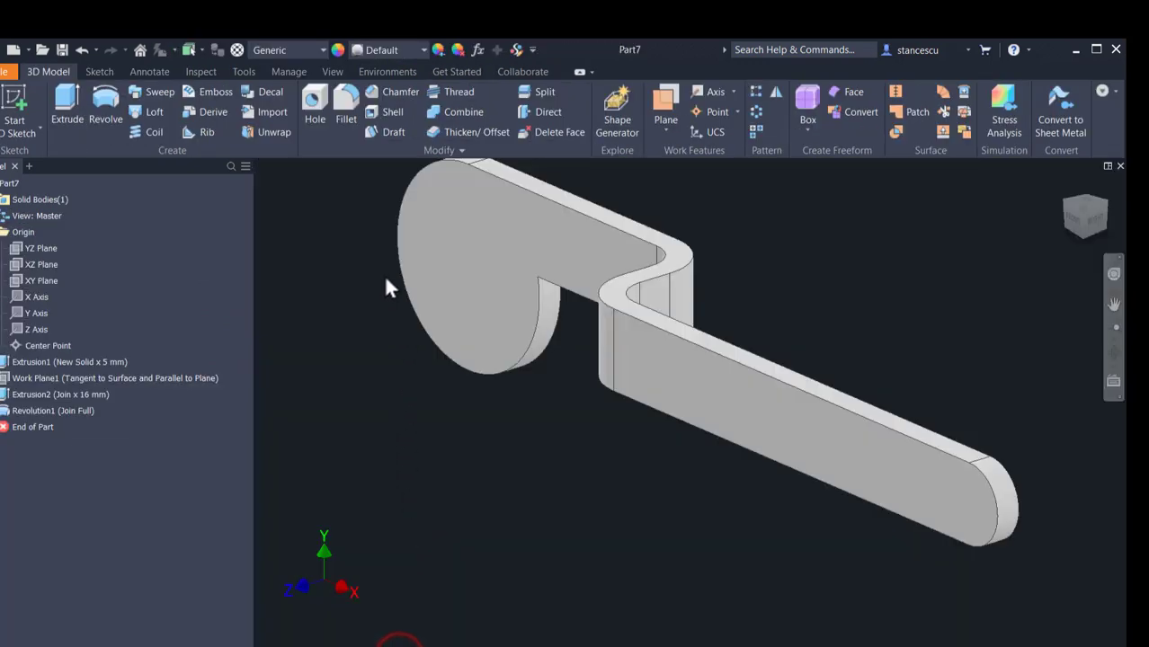
{"action": "left_click", "coordinate": [315, 105]}
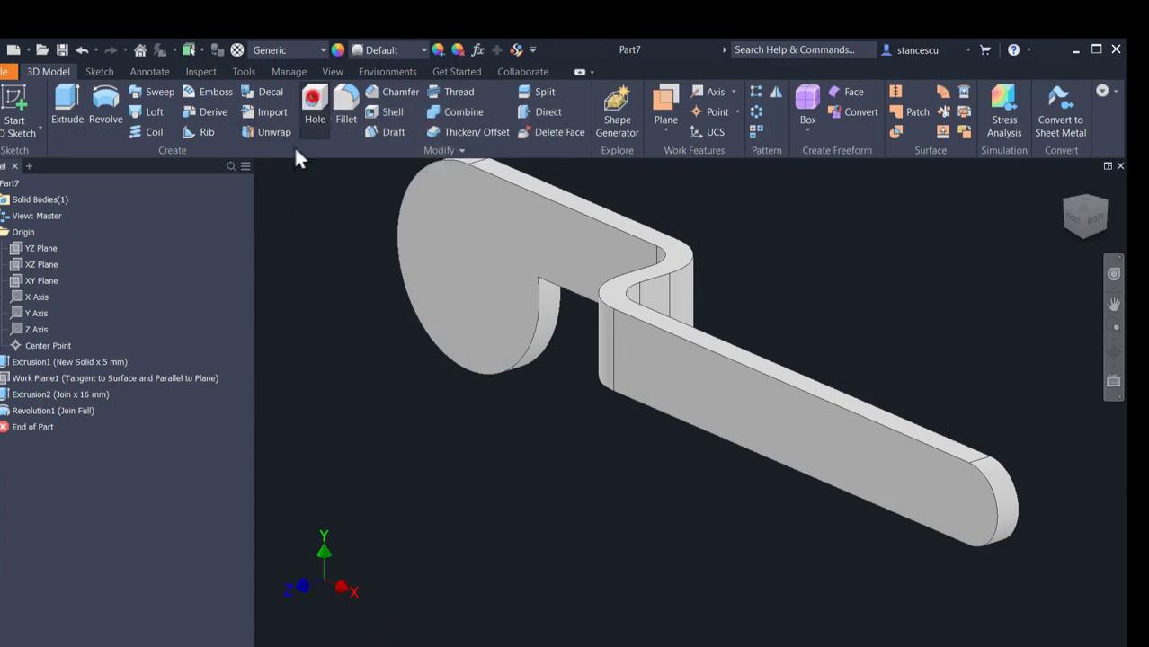
{"action": "left_click", "coordinate": [488, 331]}
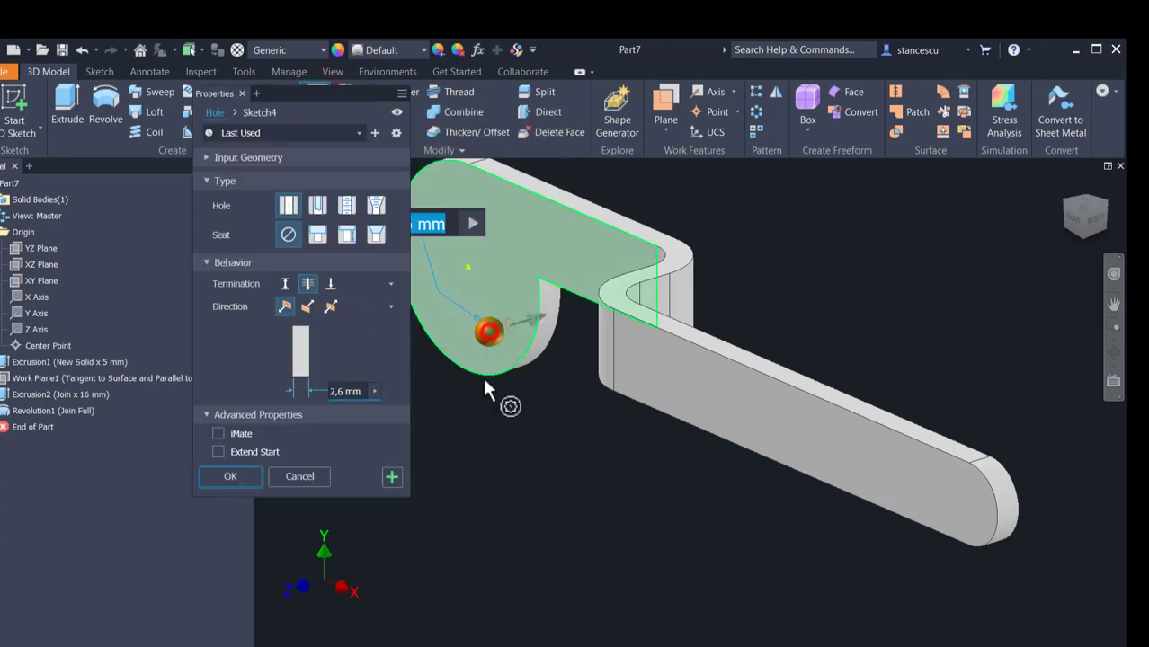
{"action": "left_click", "coordinate": [526, 355]}
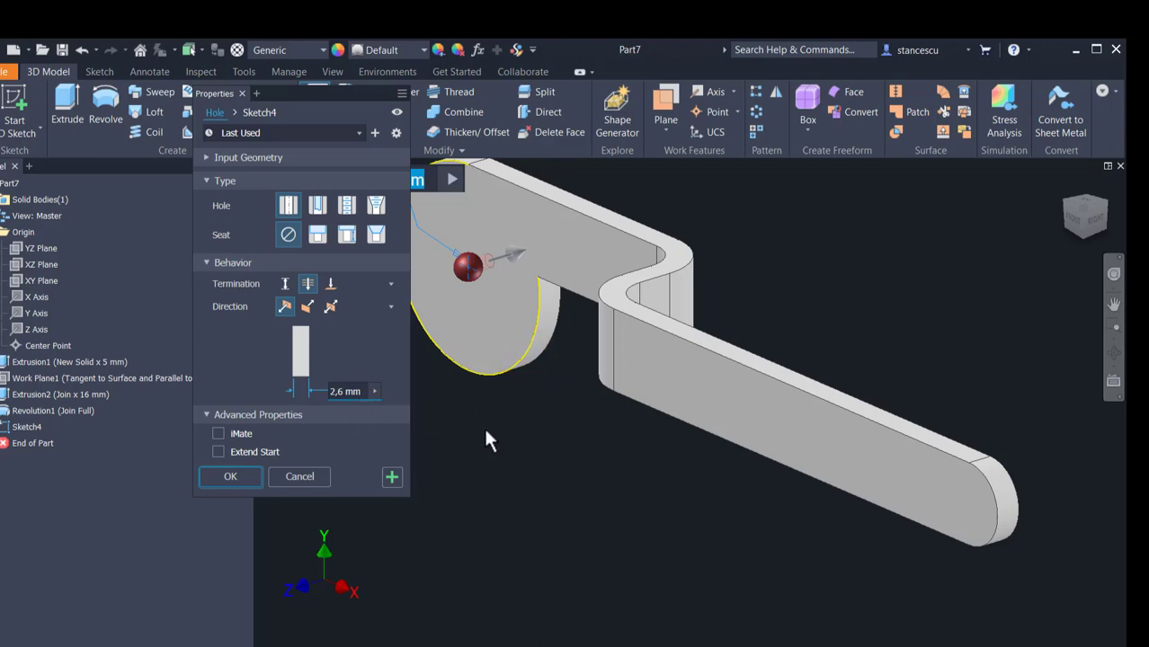
{"action": "left_click", "coordinate": [342, 391]}
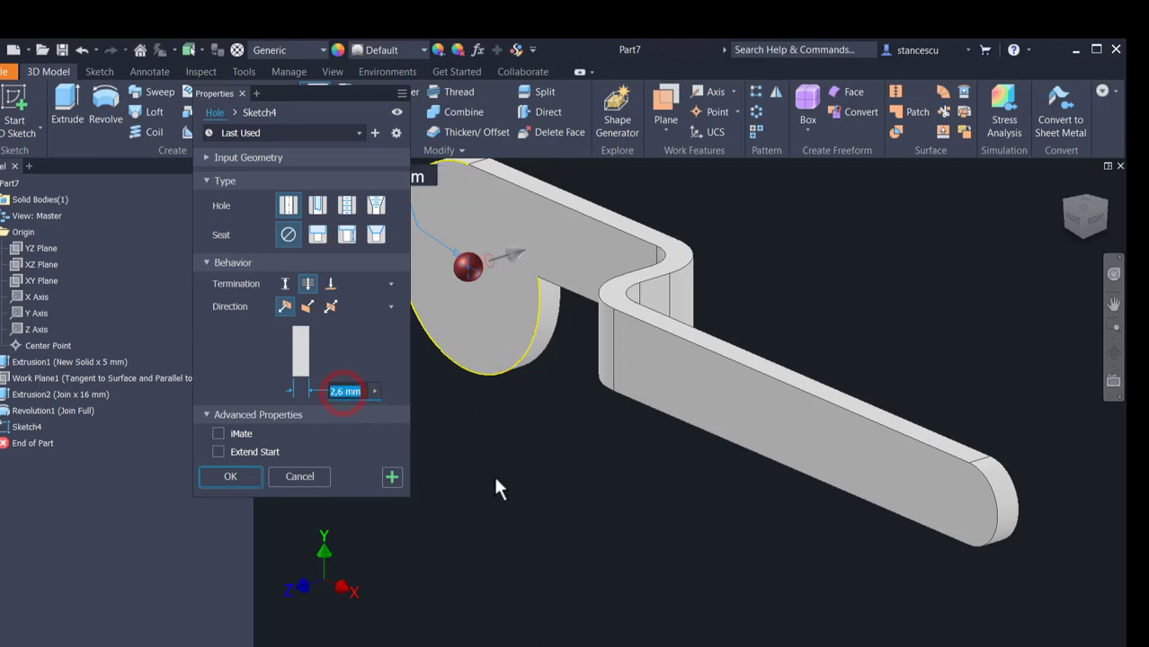
{"action": "type", "text": "12"}
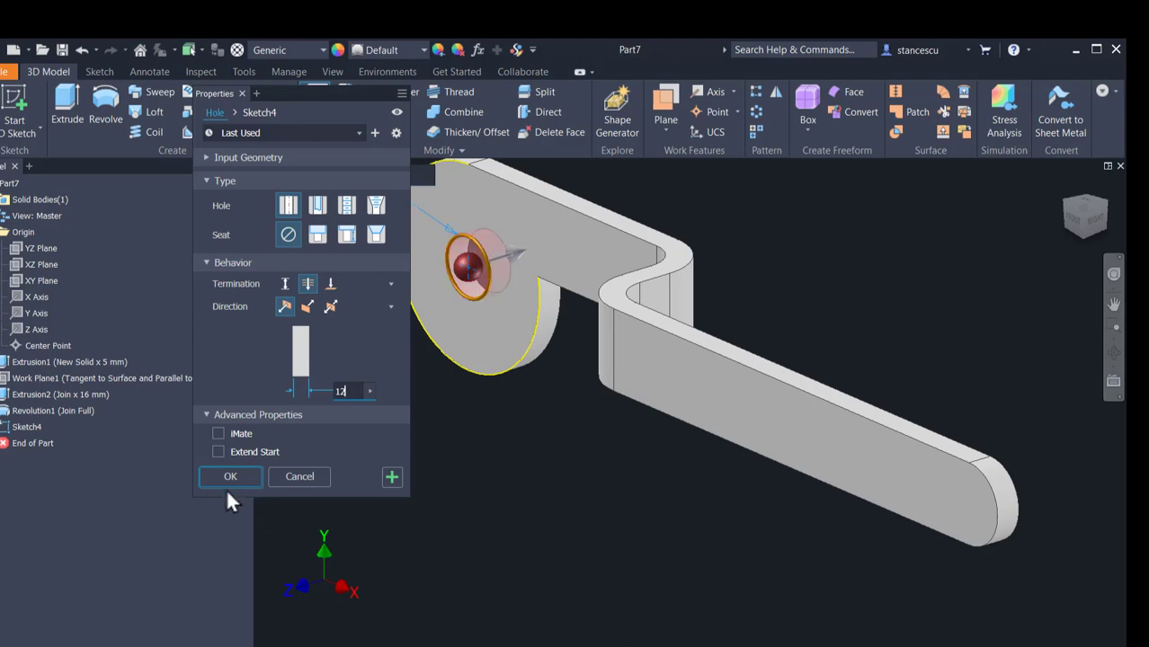
{"action": "left_click", "coordinate": [228, 477]}
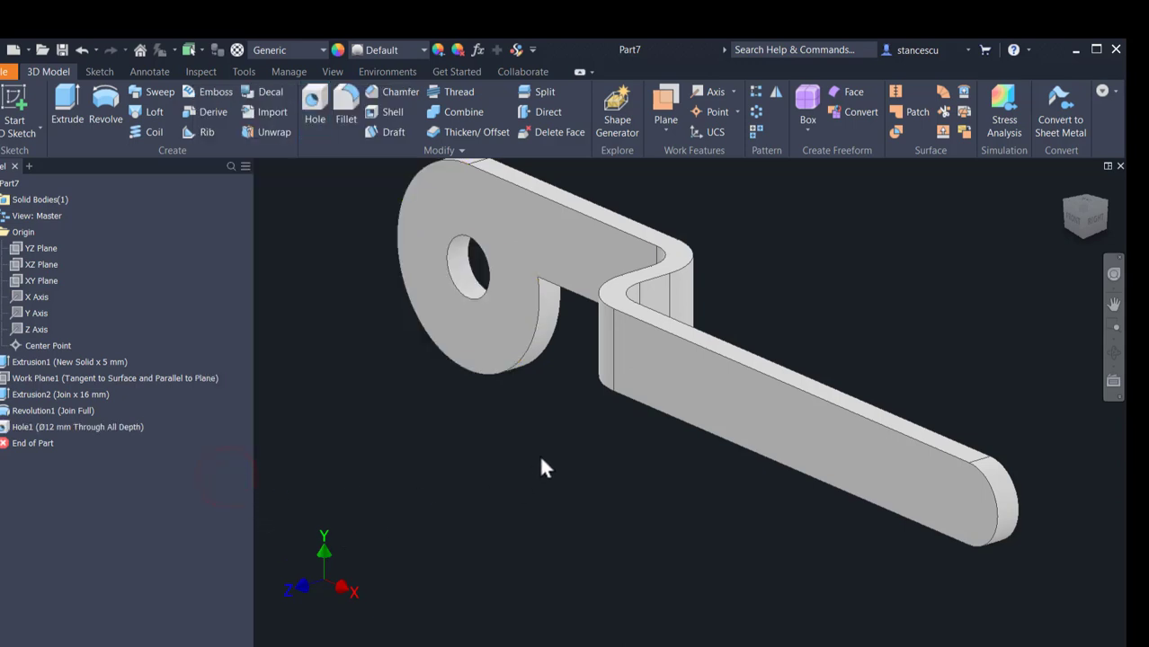
Step: Fillet the inner corner edge where the disc meets the handle with an 8 mm radius
{"action": "middle_click_drag", "start_coordinate": [593, 450], "coordinate": [509, 333], "text": "shift"}
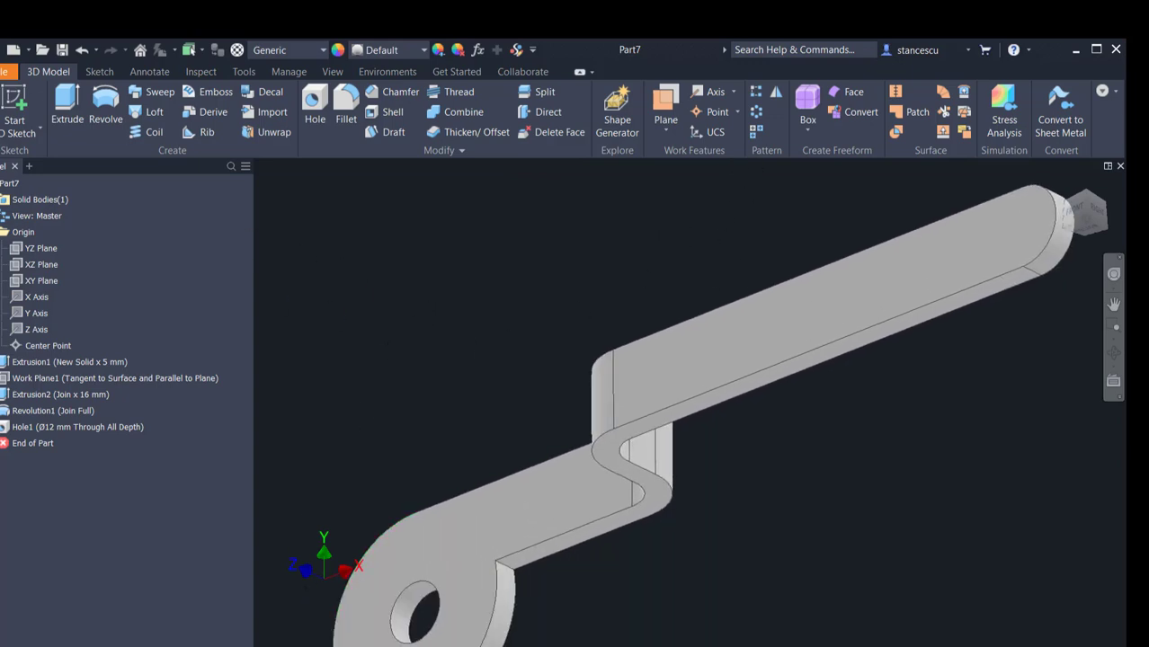
{"action": "left_click", "coordinate": [342, 646]}
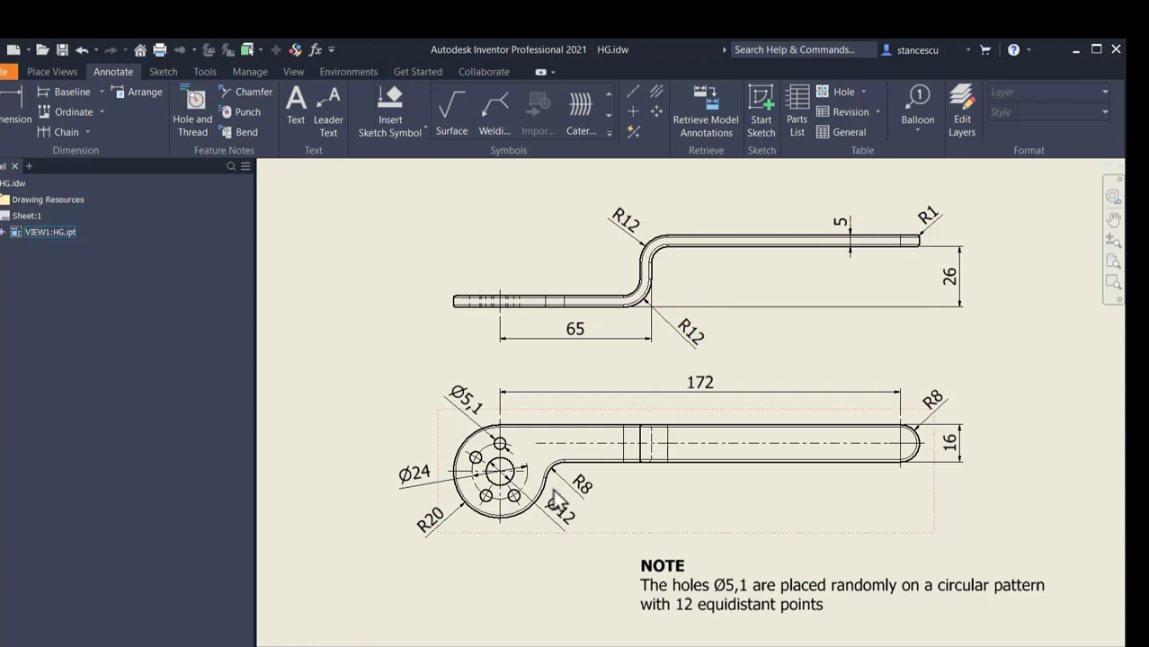
{"action": "left_click", "coordinate": [397, 646]}
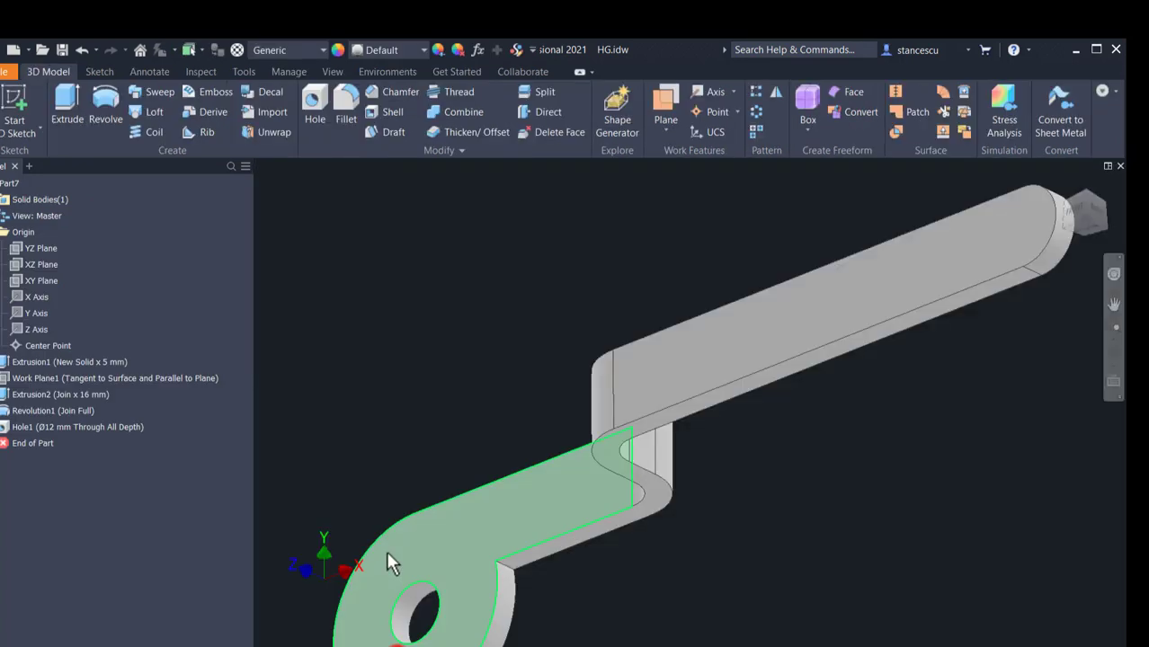
{"action": "left_click", "coordinate": [505, 564]}
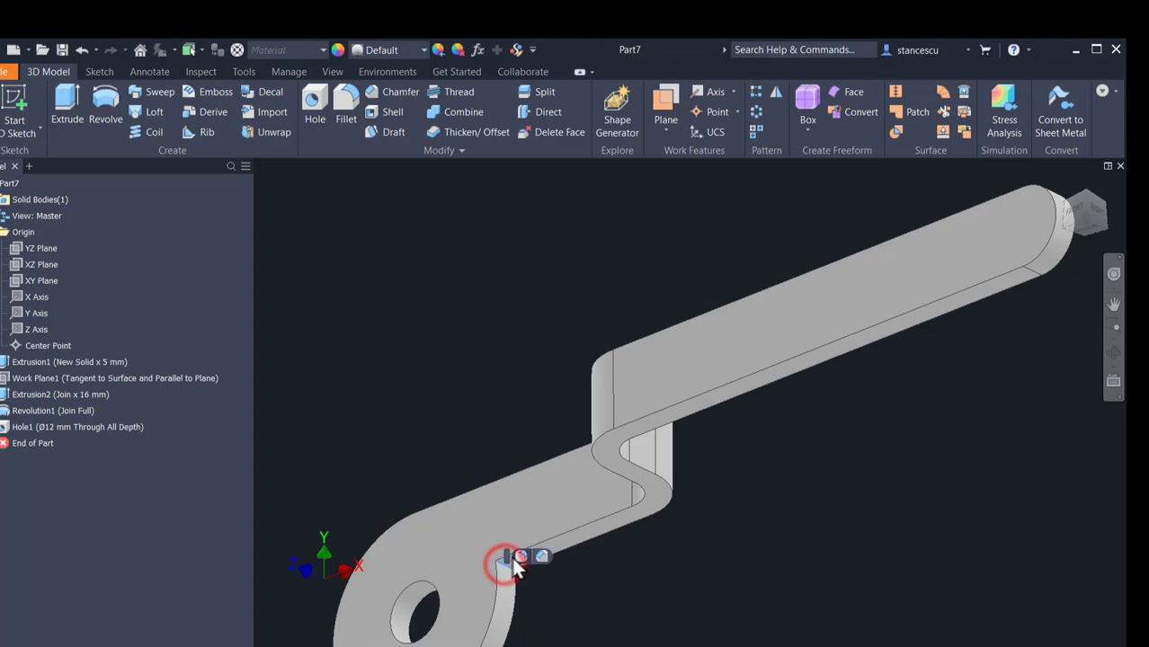
{"action": "left_click", "coordinate": [520, 556]}
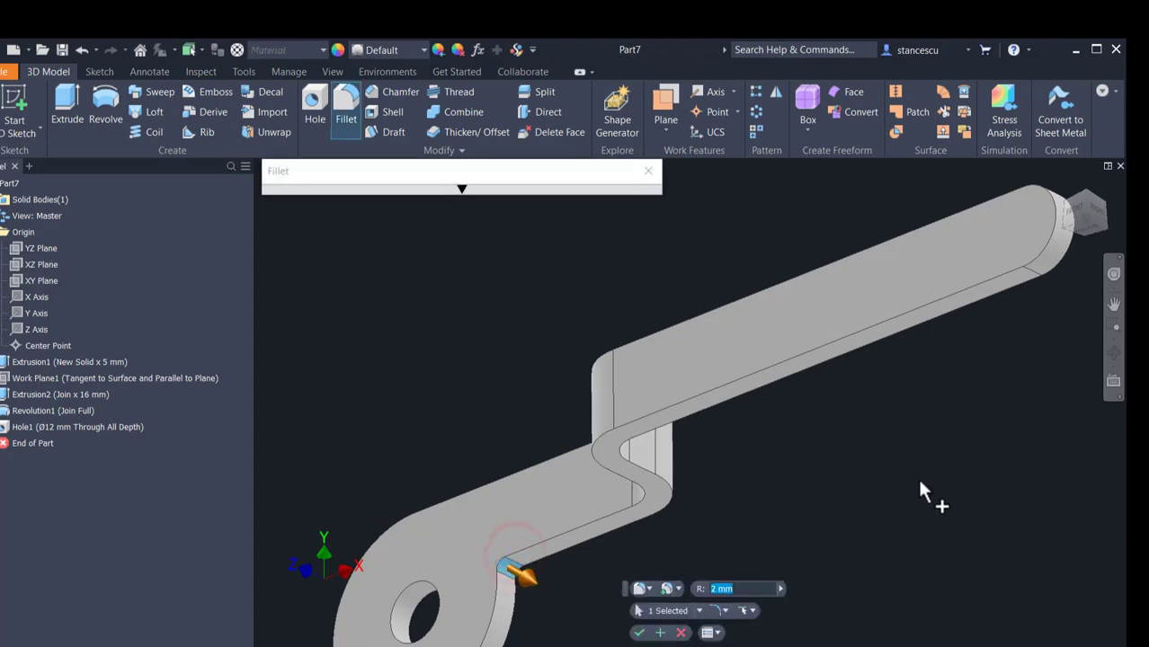
{"action": "type", "text": "8"}
{"action": "left_click", "coordinate": [638, 633]}
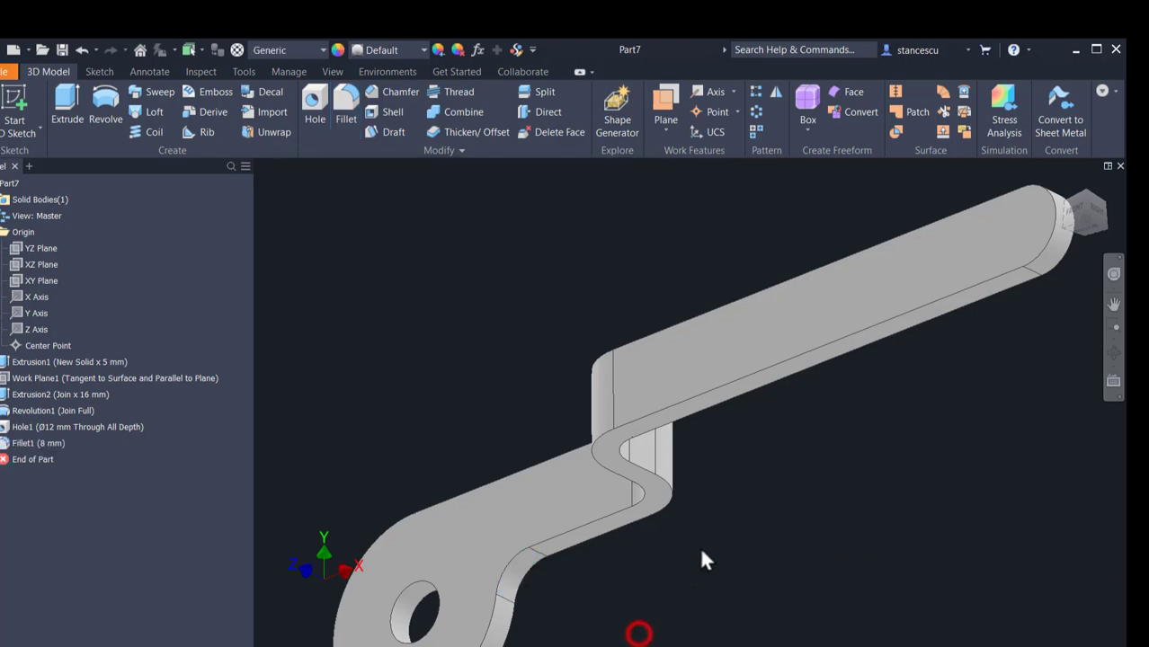
Step: Fillet the outer edge loops on both sides of the whole part with a 1 mm radius
{"action": "scroll", "coordinate": [711, 518], "scroll_direction": "down", "scroll_amount": 3}
{"action": "middle_click_drag", "start_coordinate": [744, 534], "coordinate": [735, 473]}
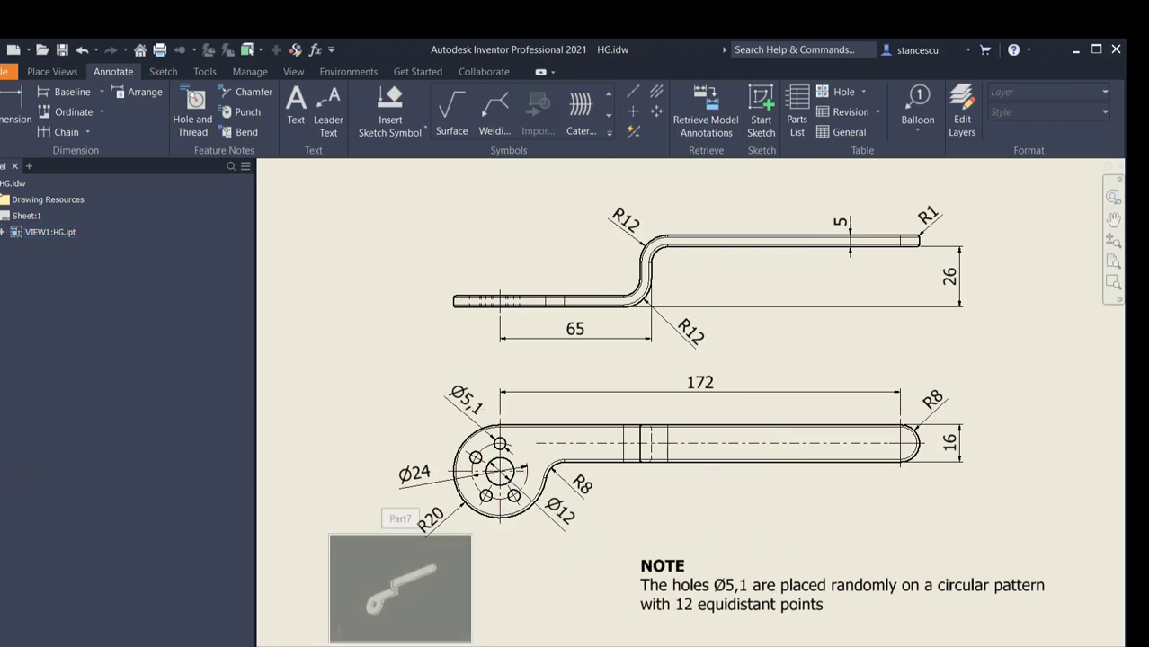
{"action": "left_click", "coordinate": [397, 638]}
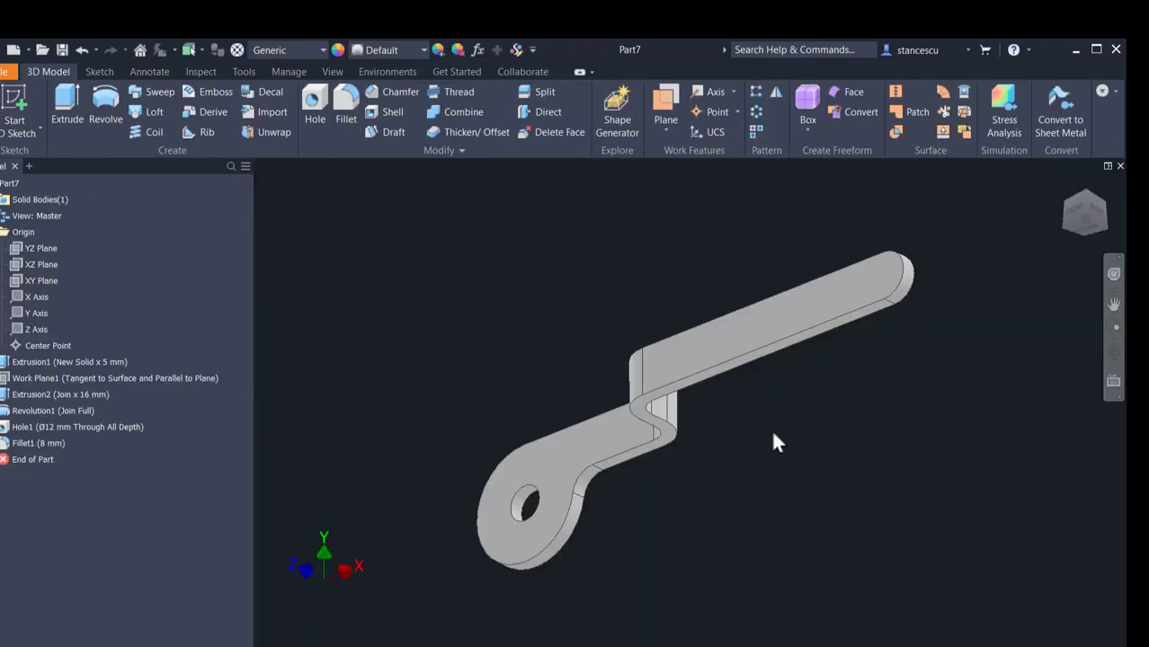
{"action": "left_click", "coordinate": [780, 343]}
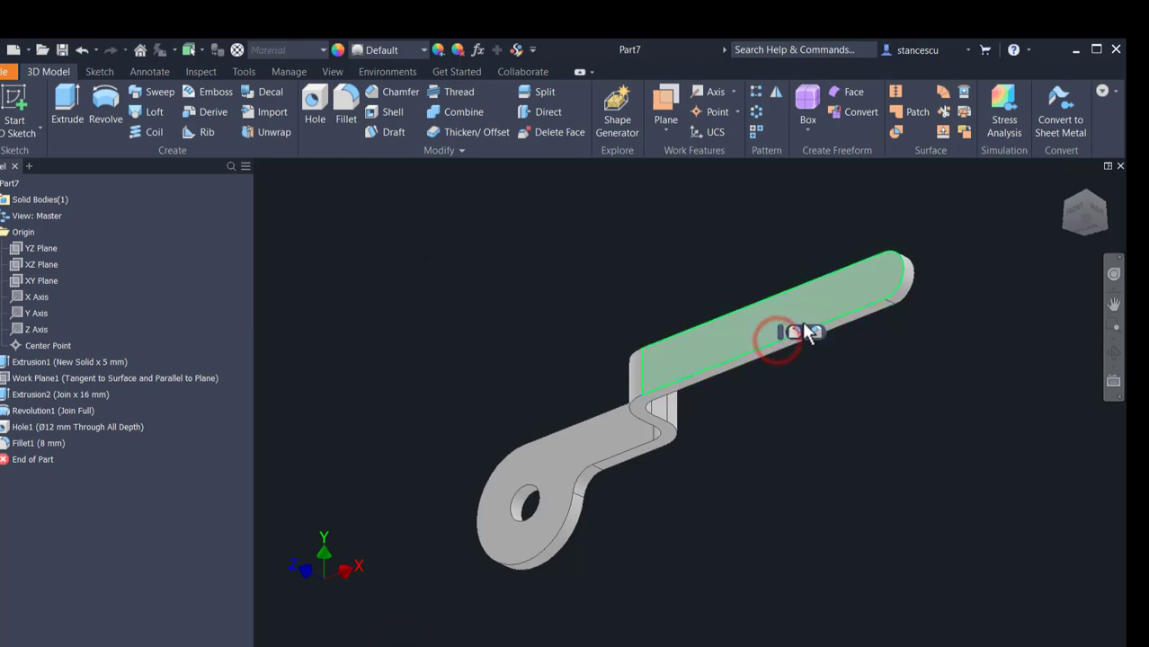
{"action": "left_click", "coordinate": [795, 332]}
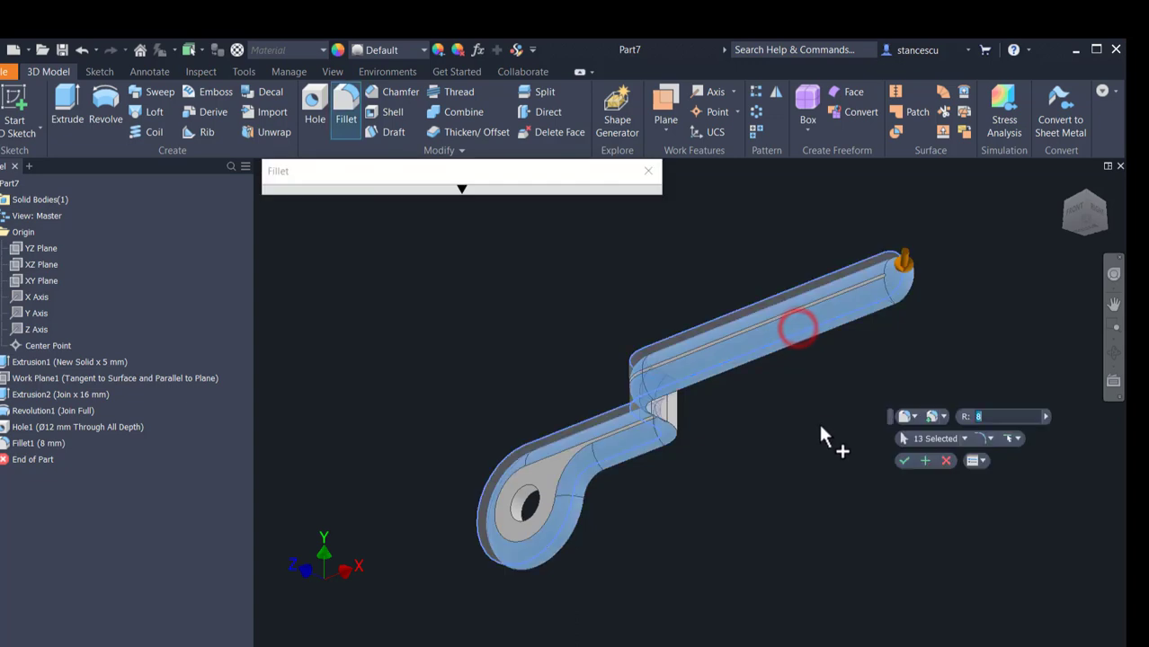
{"action": "type", "text": "1"}
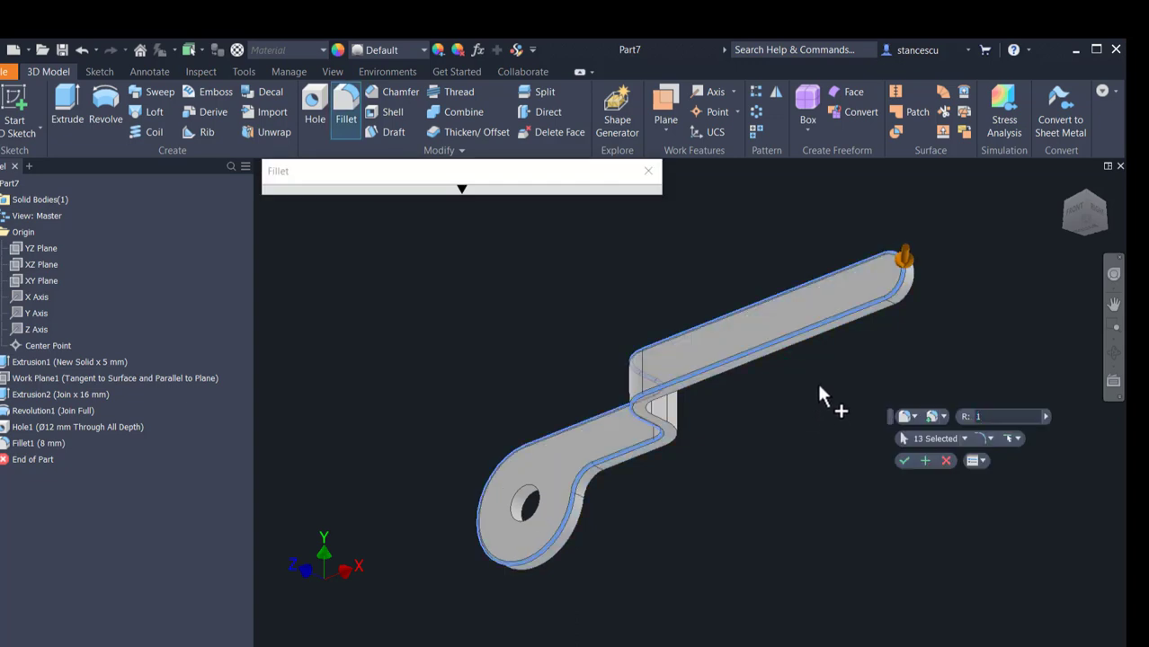
{"action": "left_click", "coordinate": [807, 347]}
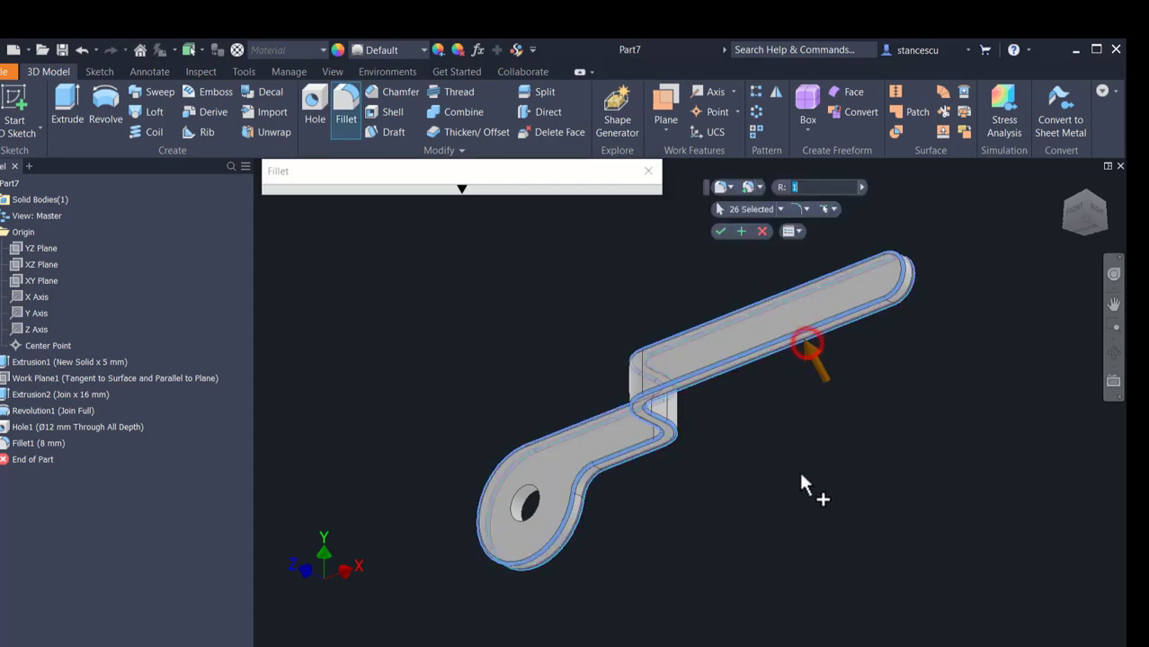
{"action": "left_click", "coordinate": [719, 232]}
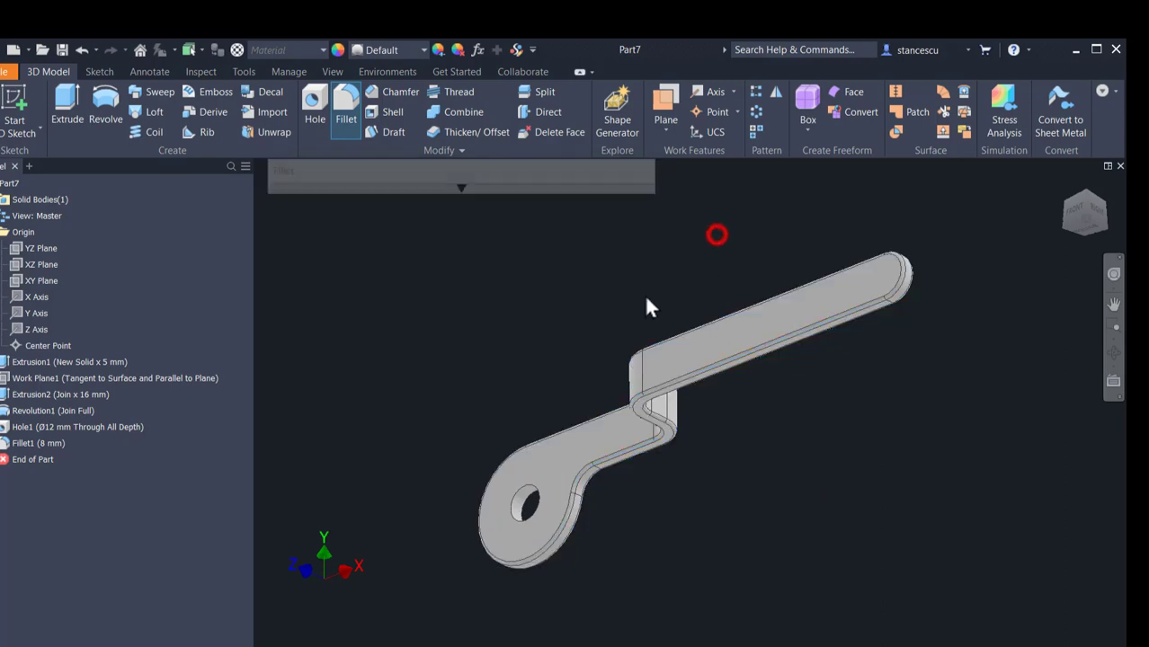
Step: Assign Steel, Carbon as the part's material and Gunmetal - Antique Polished as its appearance
{"action": "key", "text": "F6"}
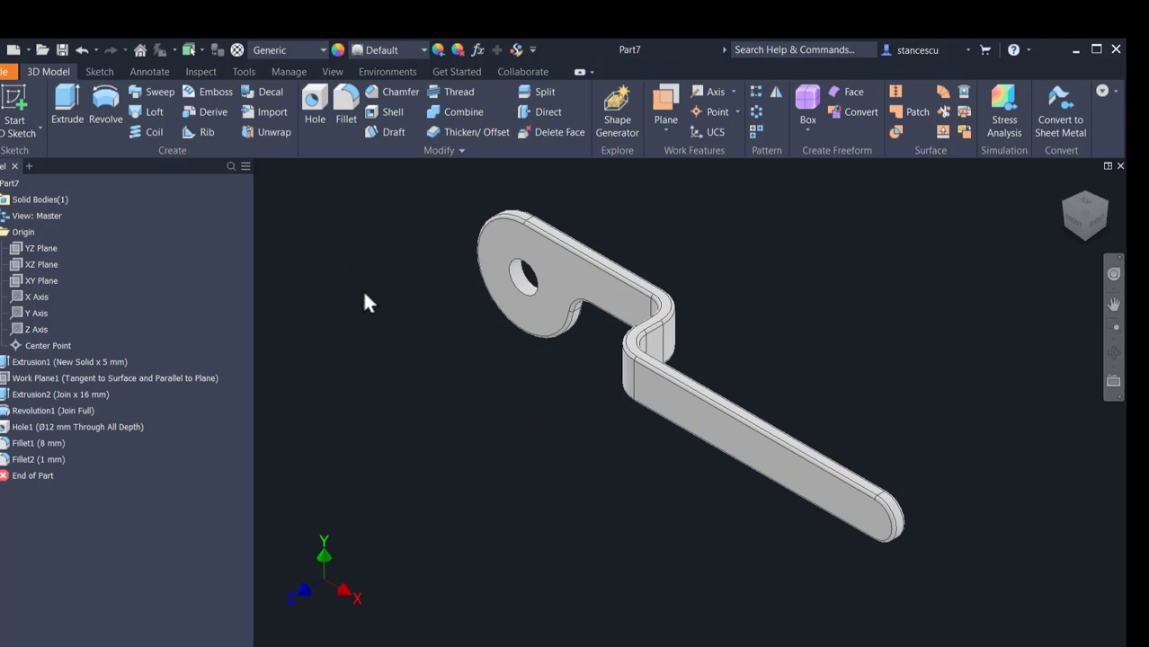
{"action": "left_click", "coordinate": [295, 46]}
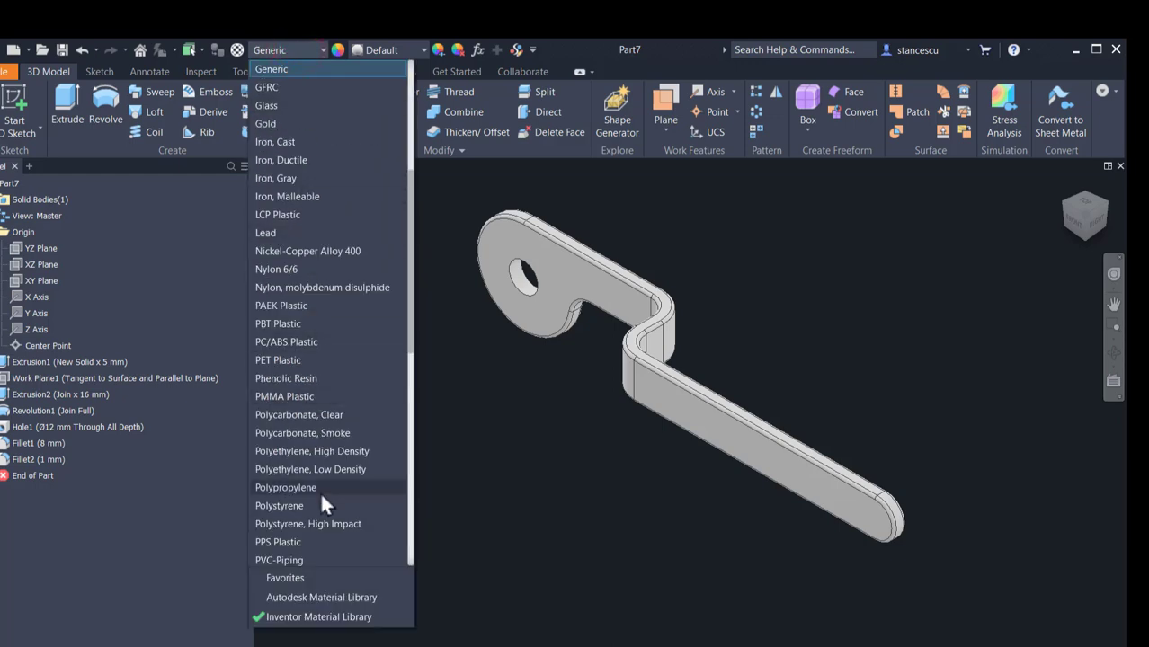
{"action": "scroll", "coordinate": [320, 485], "scroll_direction": "down", "scroll_amount": 7}
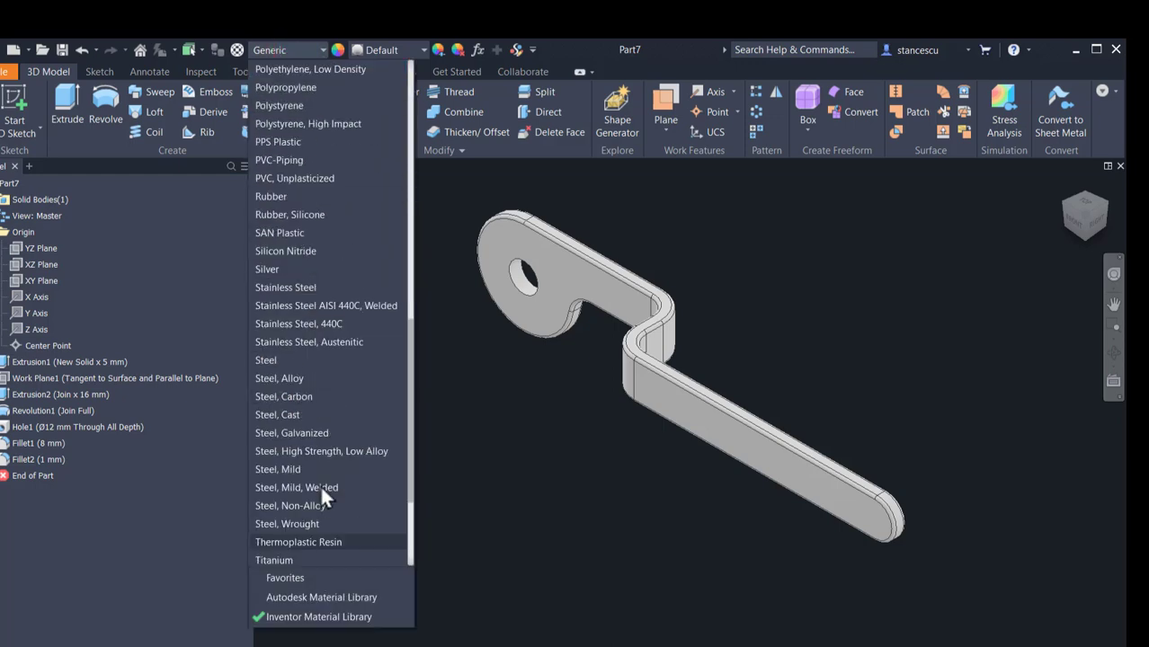
{"action": "left_click", "coordinate": [294, 396]}
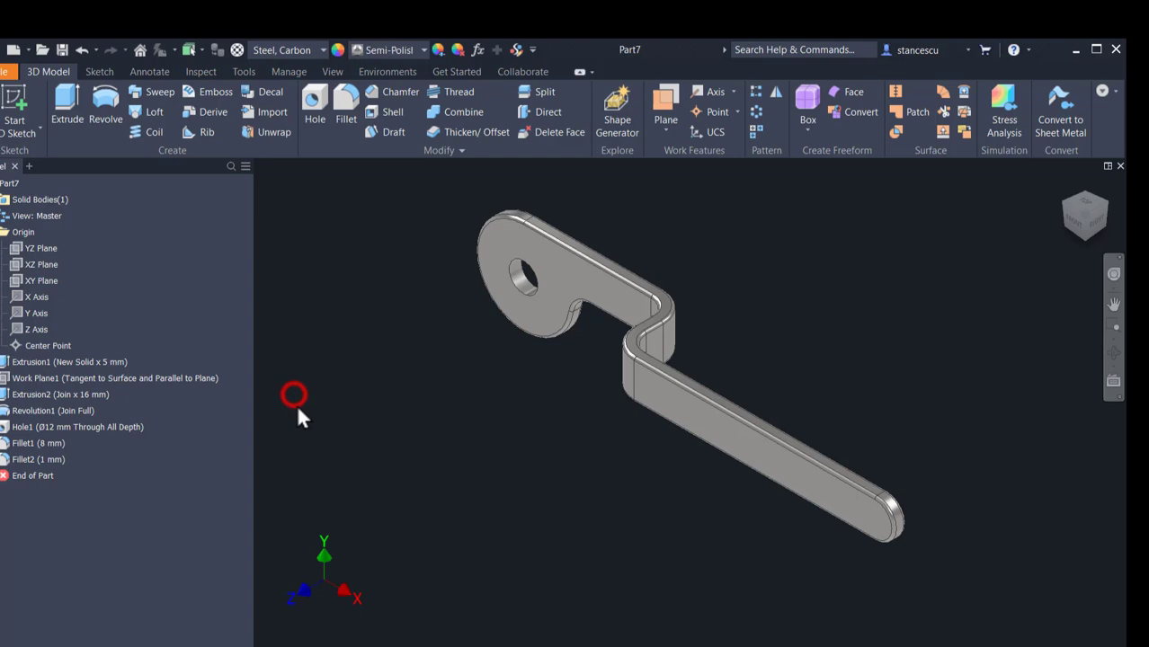
{"action": "left_click", "coordinate": [392, 51]}
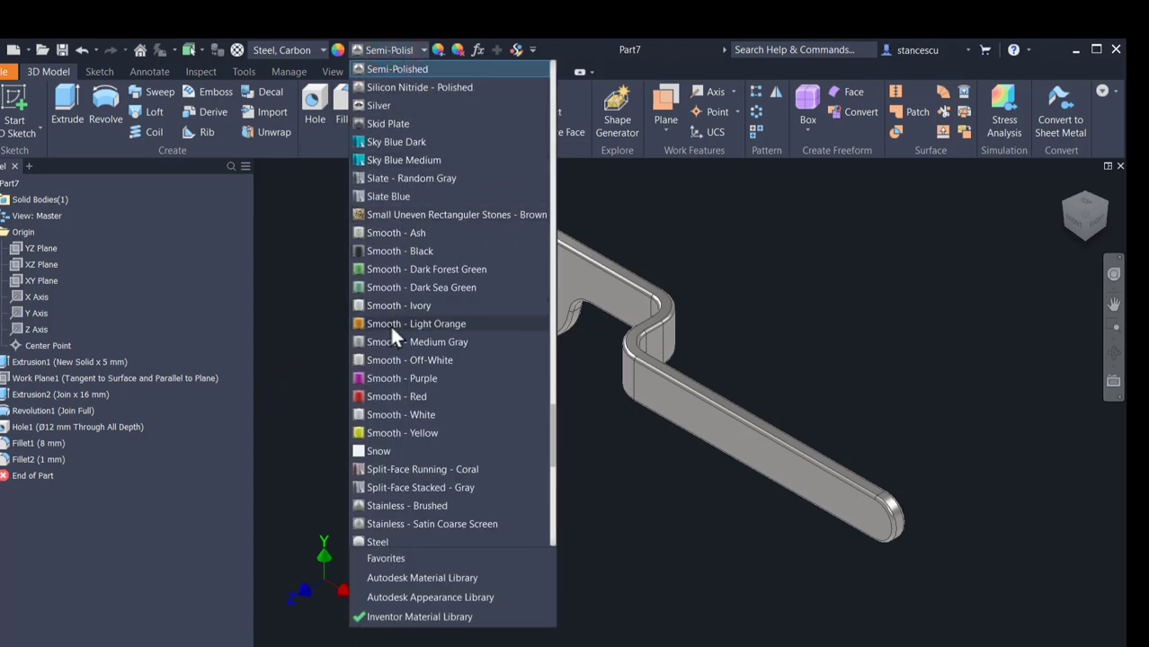
{"action": "scroll", "coordinate": [418, 293], "scroll_direction": "up", "scroll_amount": 10}
{"action": "left_click", "coordinate": [439, 245]}
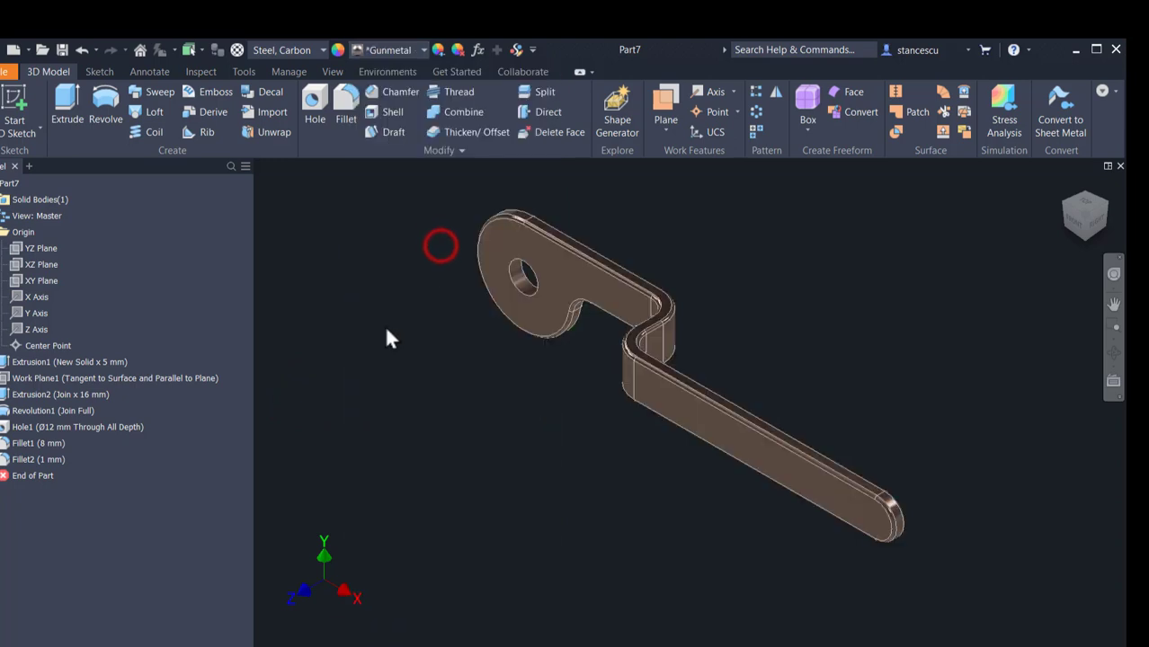
Step: Apply the Titanium - Polished appearance to the inner face of the disc's central hole
{"action": "scroll", "coordinate": [488, 282], "scroll_direction": "up", "scroll_amount": 3}
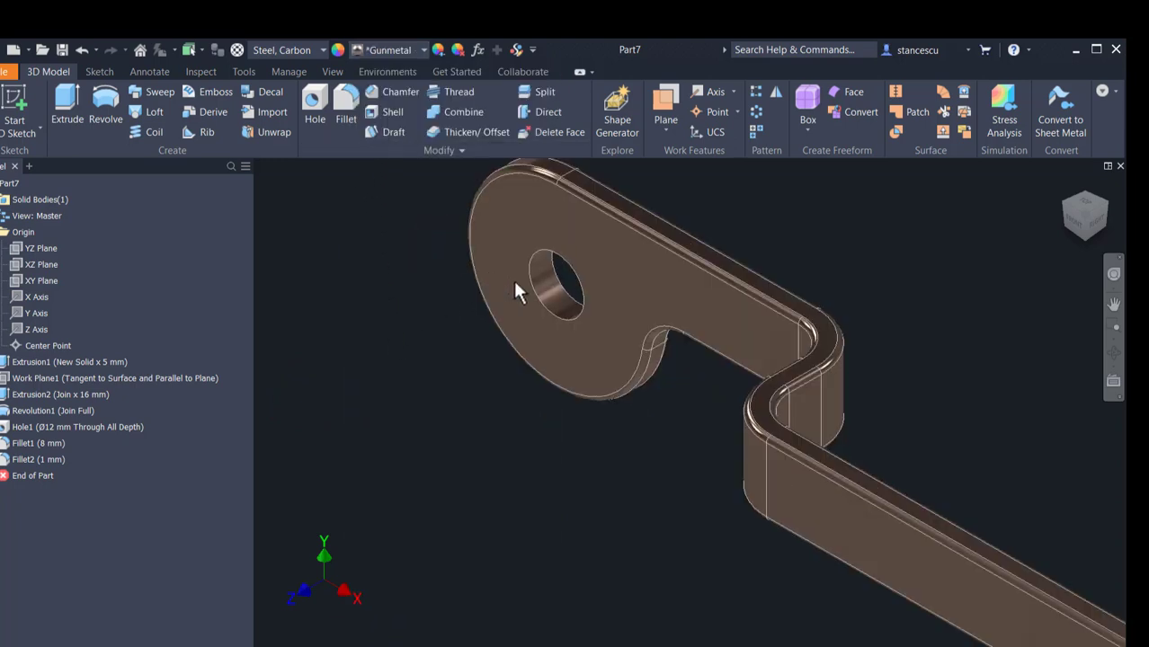
{"action": "left_click", "coordinate": [553, 281]}
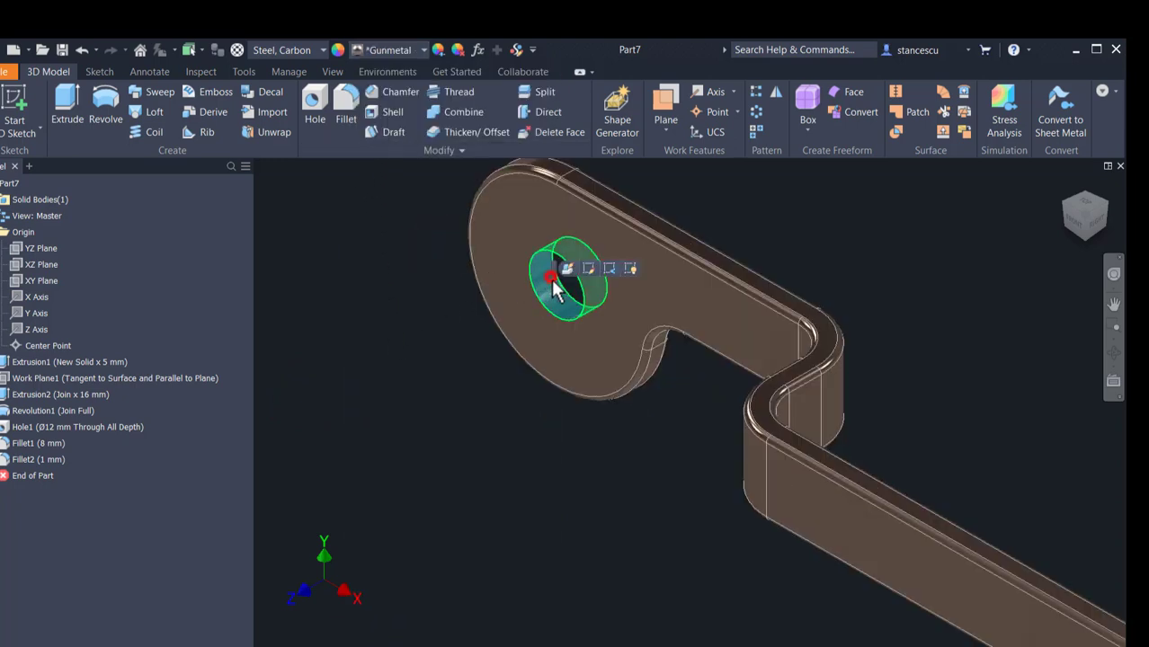
{"action": "left_click", "coordinate": [385, 52]}
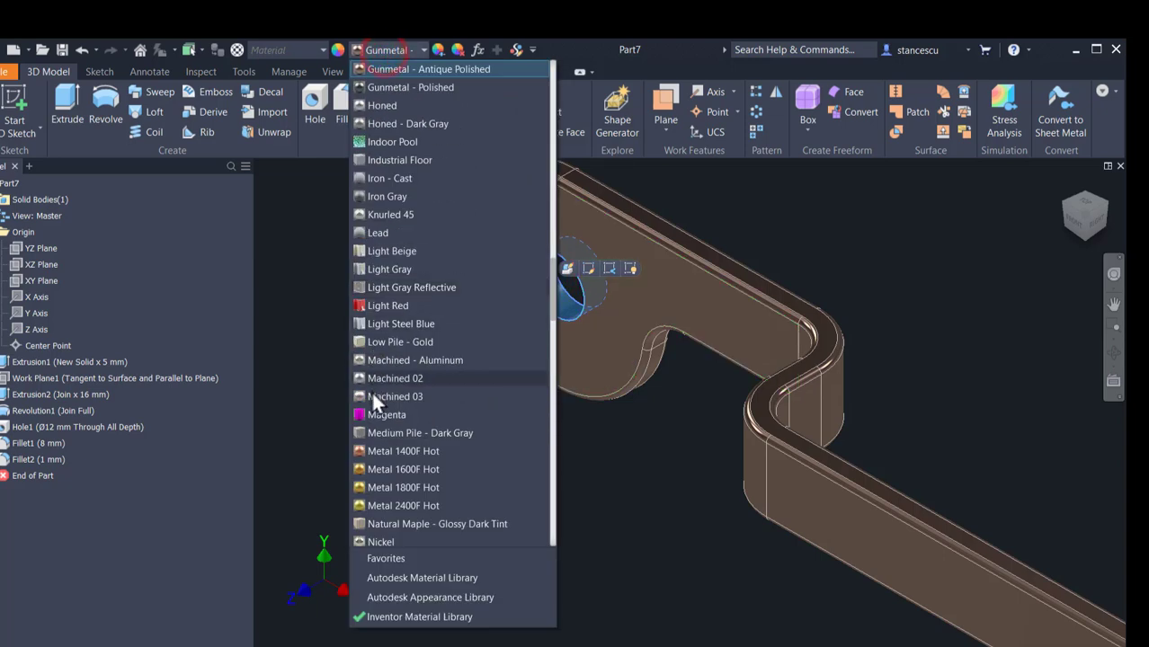
{"action": "scroll", "coordinate": [372, 390], "scroll_direction": "down", "scroll_amount": 10}
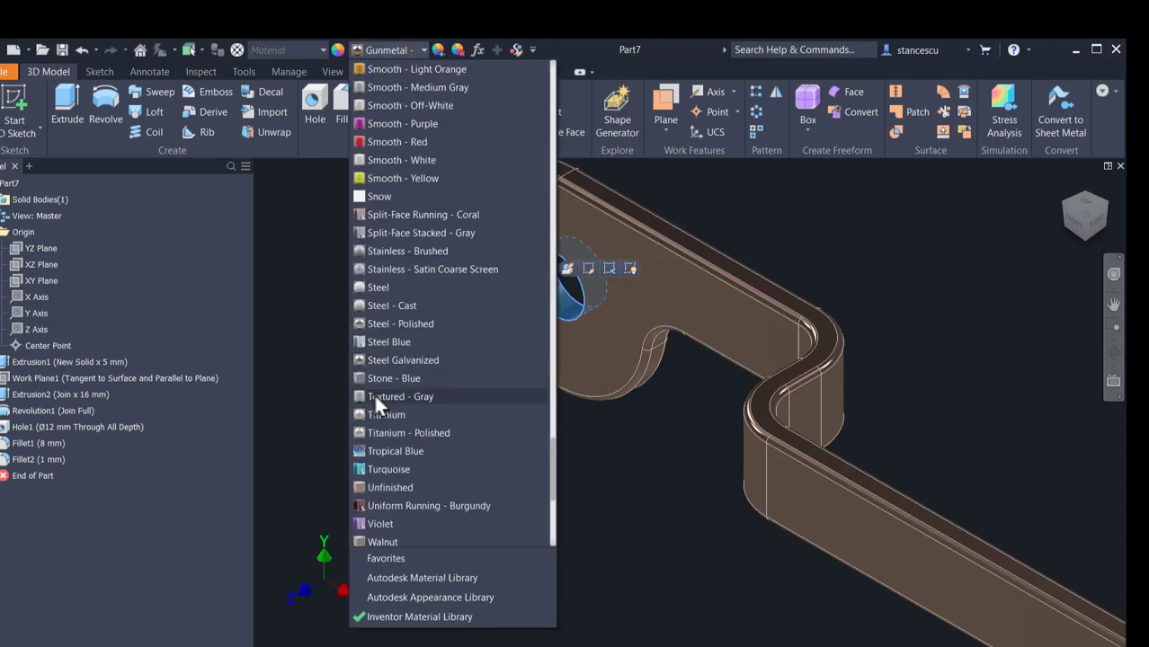
{"action": "left_click", "coordinate": [424, 433]}
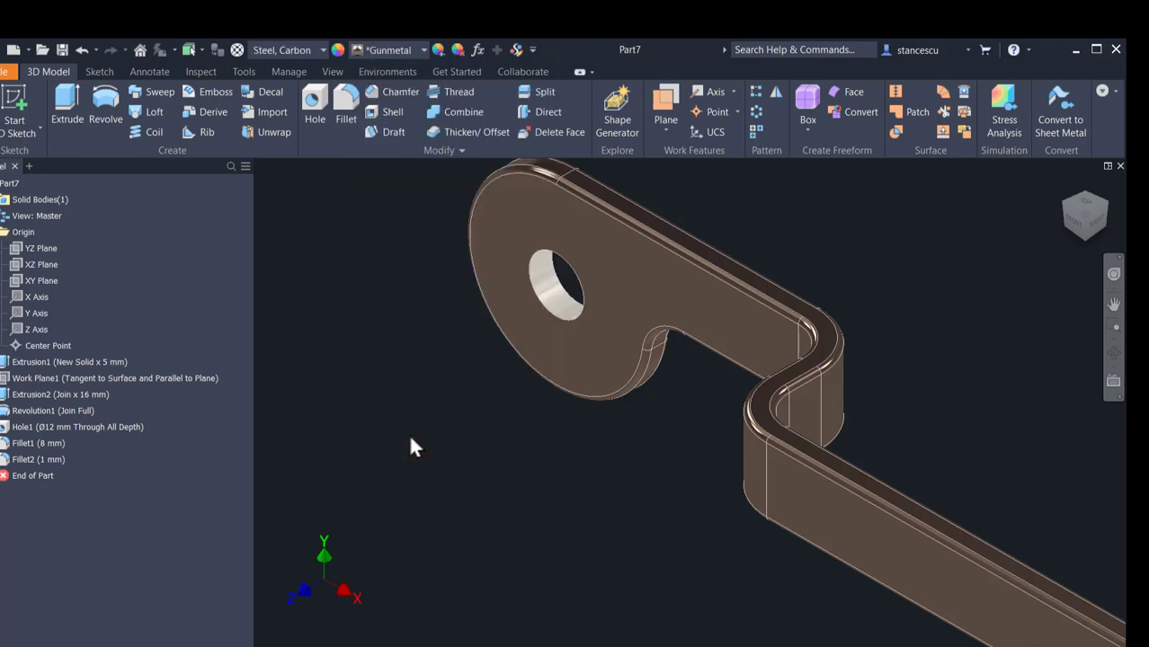
Step: Check the small-hole layout in the HG.idw drawing, return to the part and collapse its Origin folder
{"action": "key", "text": "F6"}
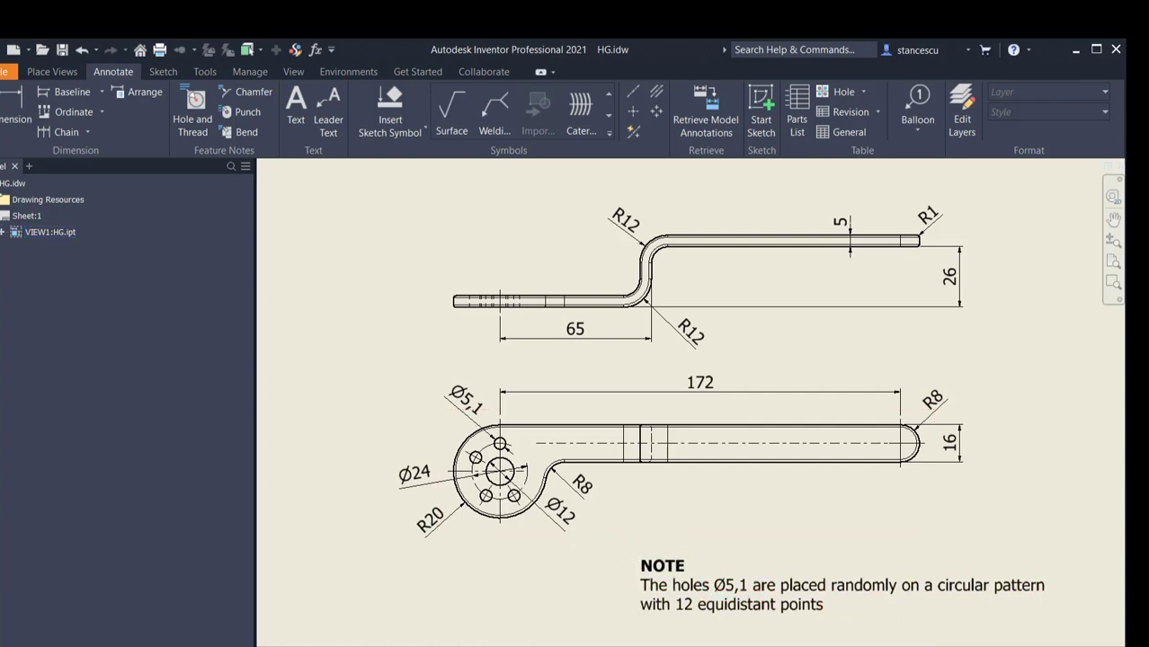
{"action": "left_click", "coordinate": [403, 645]}
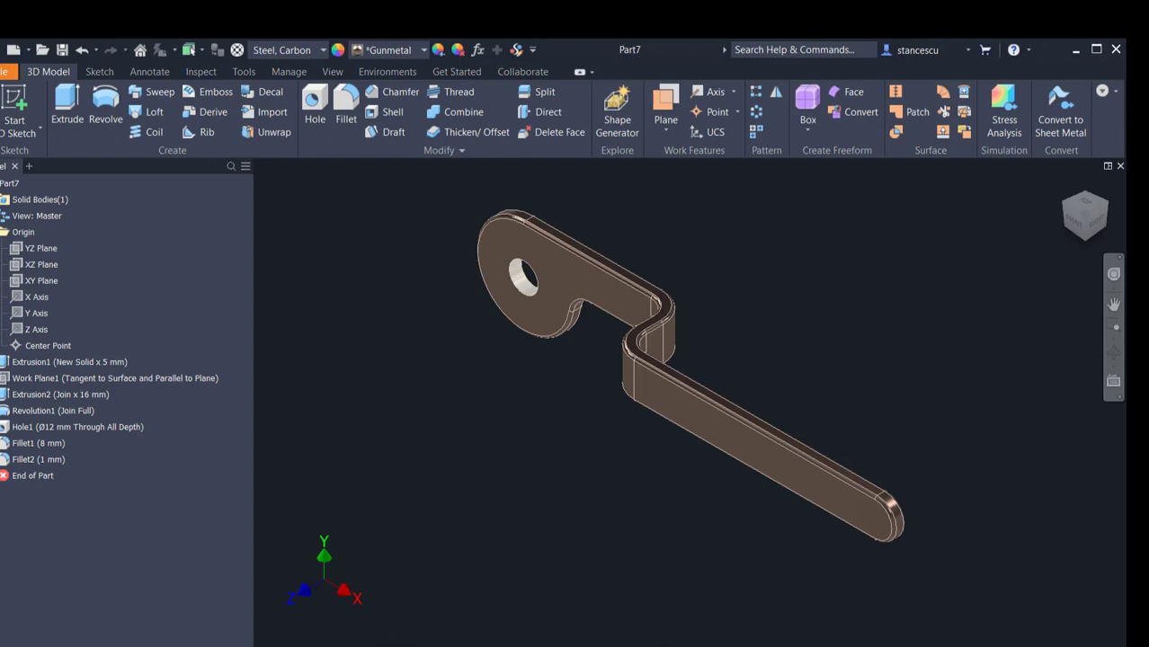
{"action": "left_click", "coordinate": [1, 232]}
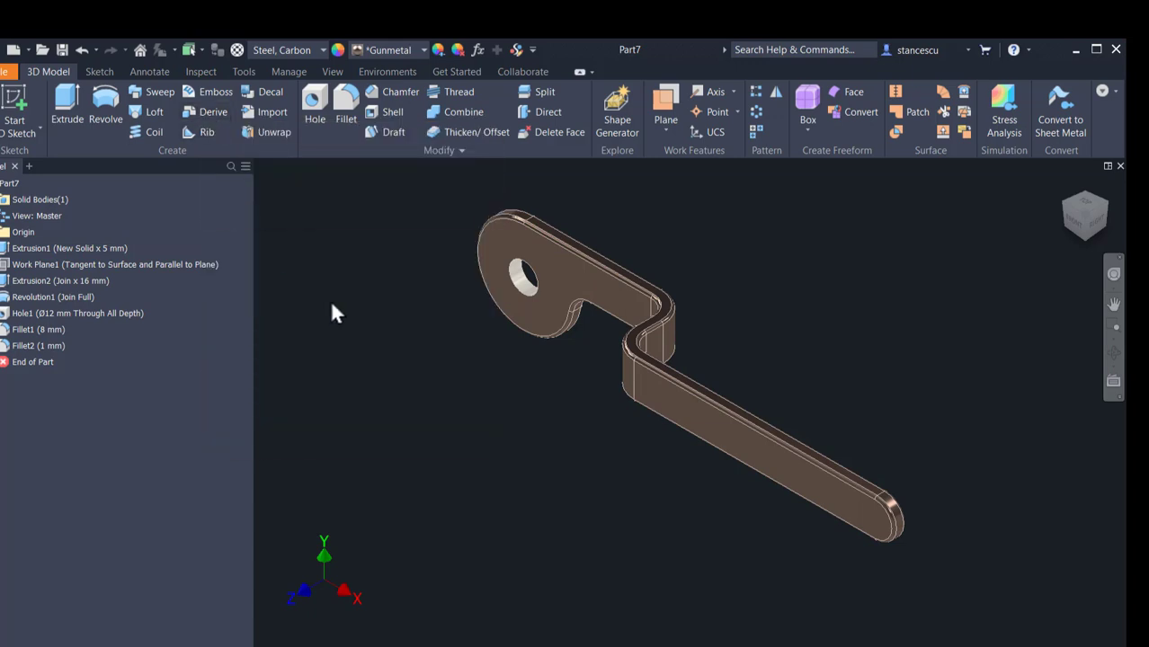
Step: Start a sketch on the disc's flat face and place a point above the central hole, constrained vertically in line with its centre
{"action": "left_click", "coordinate": [500, 241]}
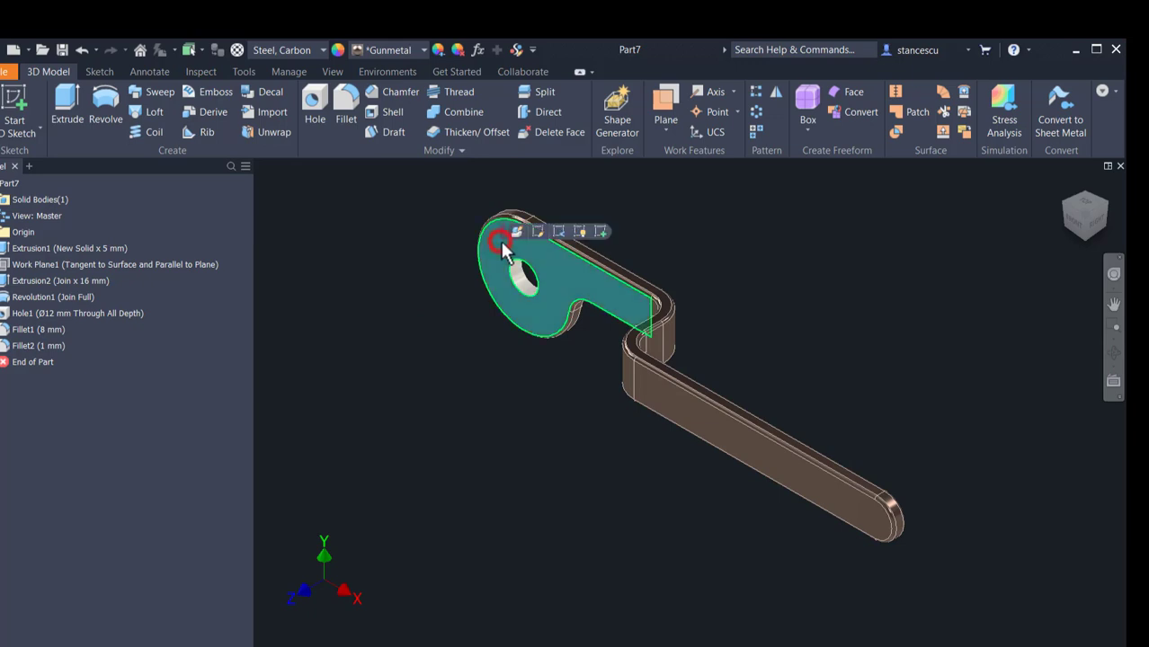
{"action": "left_click", "coordinate": [601, 231]}
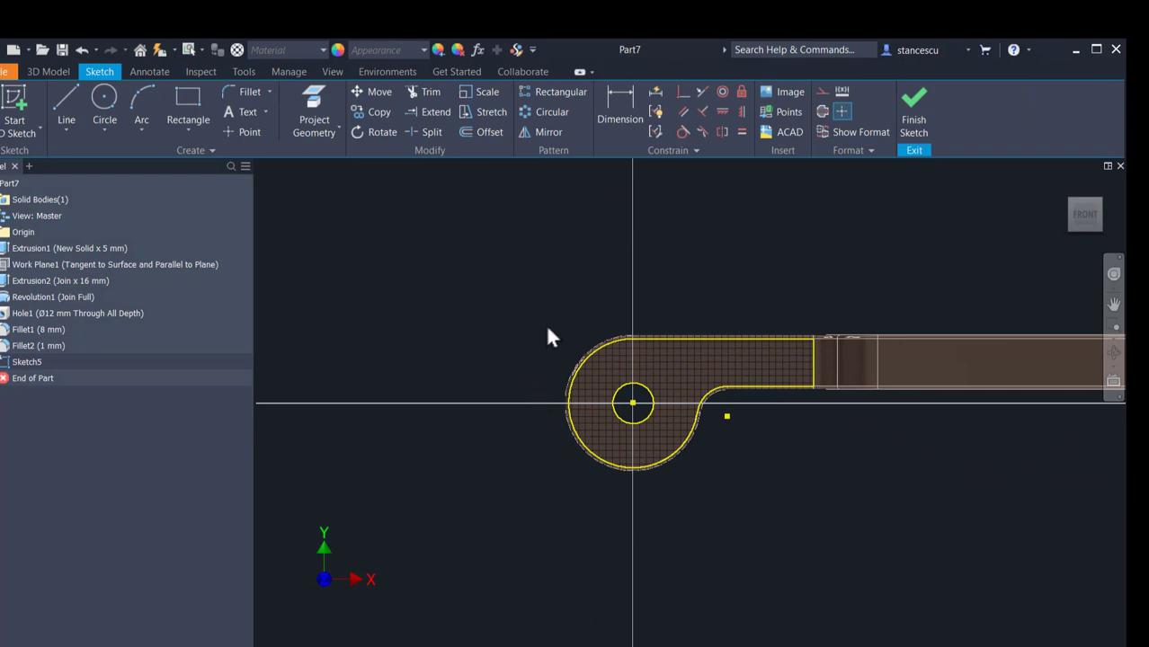
{"action": "scroll", "coordinate": [545, 331], "scroll_direction": "up", "scroll_amount": 2}
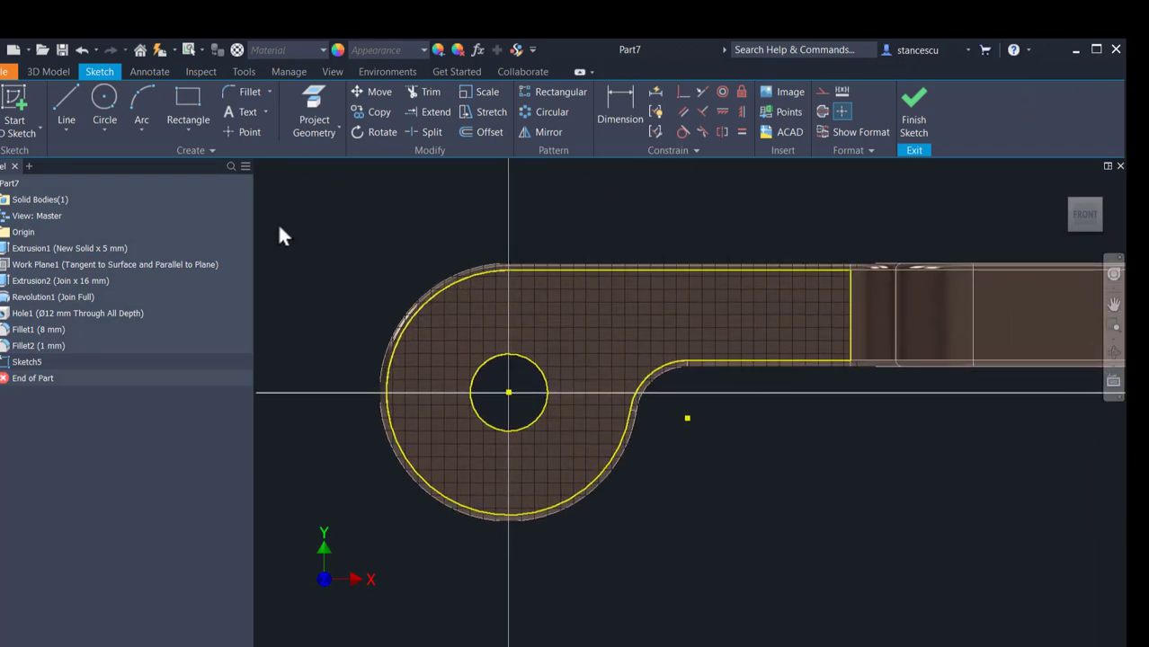
{"action": "left_click", "coordinate": [250, 132]}
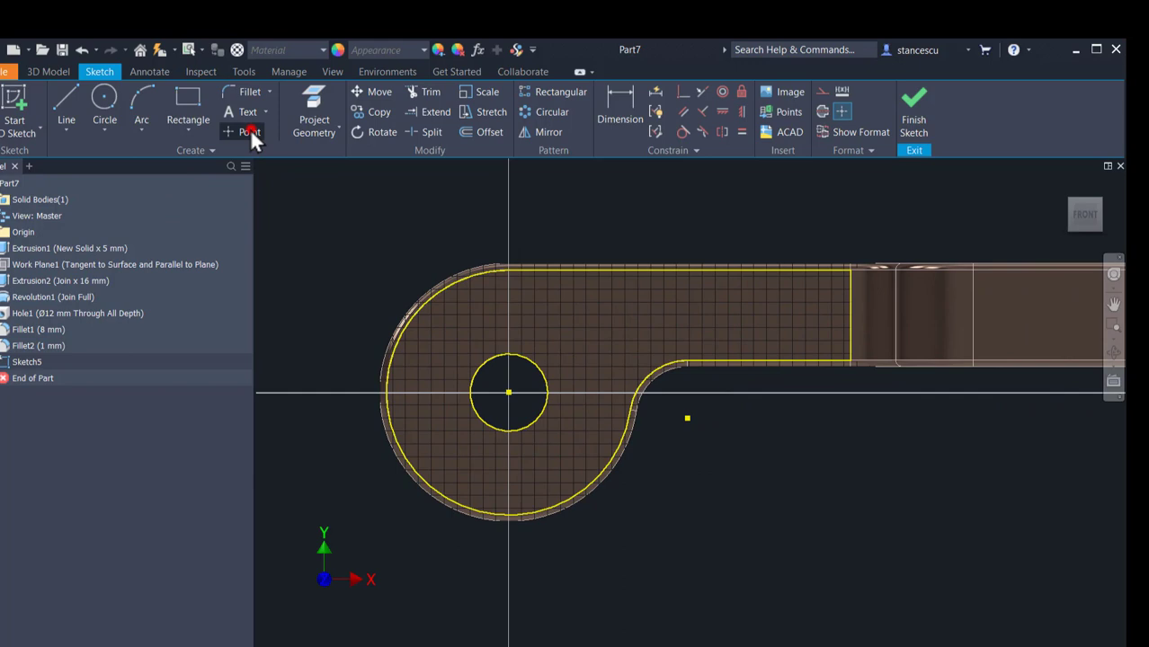
{"action": "left_click", "coordinate": [506, 313]}
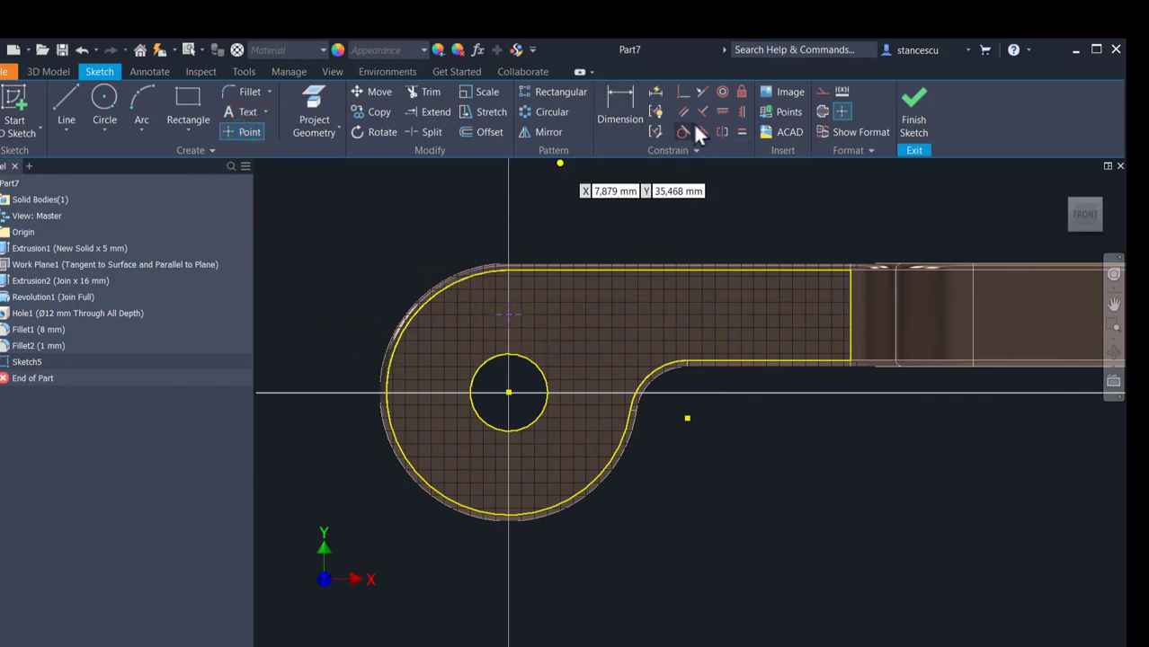
{"action": "left_click", "coordinate": [742, 111]}
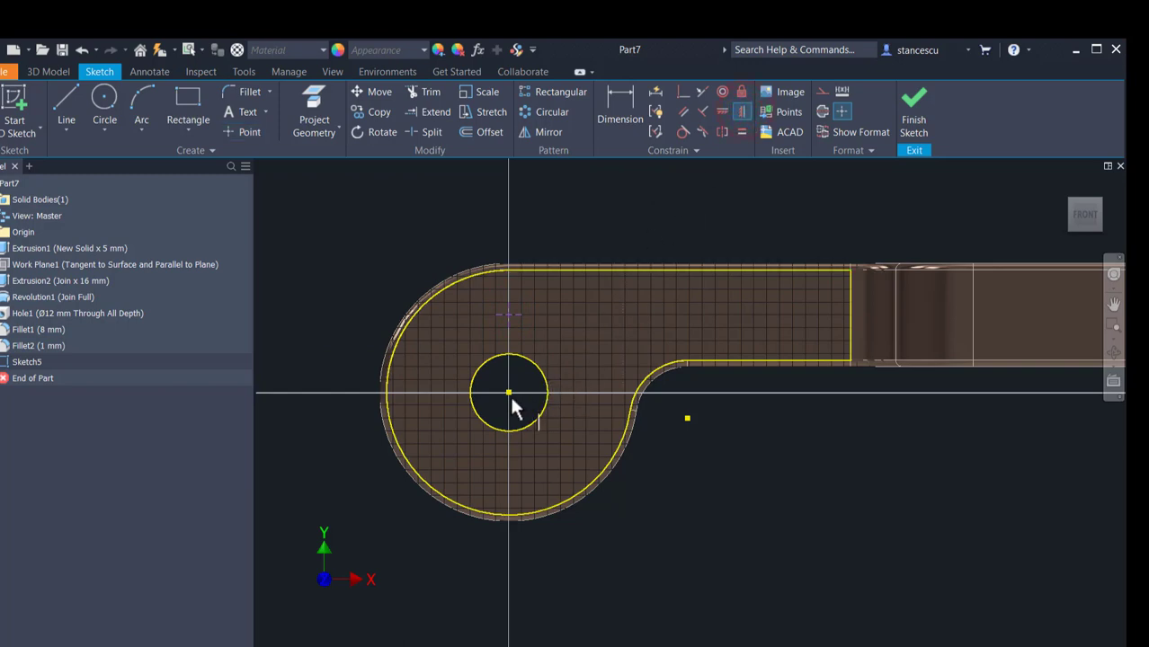
{"action": "left_click", "coordinate": [507, 393]}
{"action": "left_click", "coordinate": [501, 311]}
Step: Dimension the vertical distance from the central hole's centre to the sketch point as 12 mm
{"action": "left_click", "coordinate": [619, 97]}
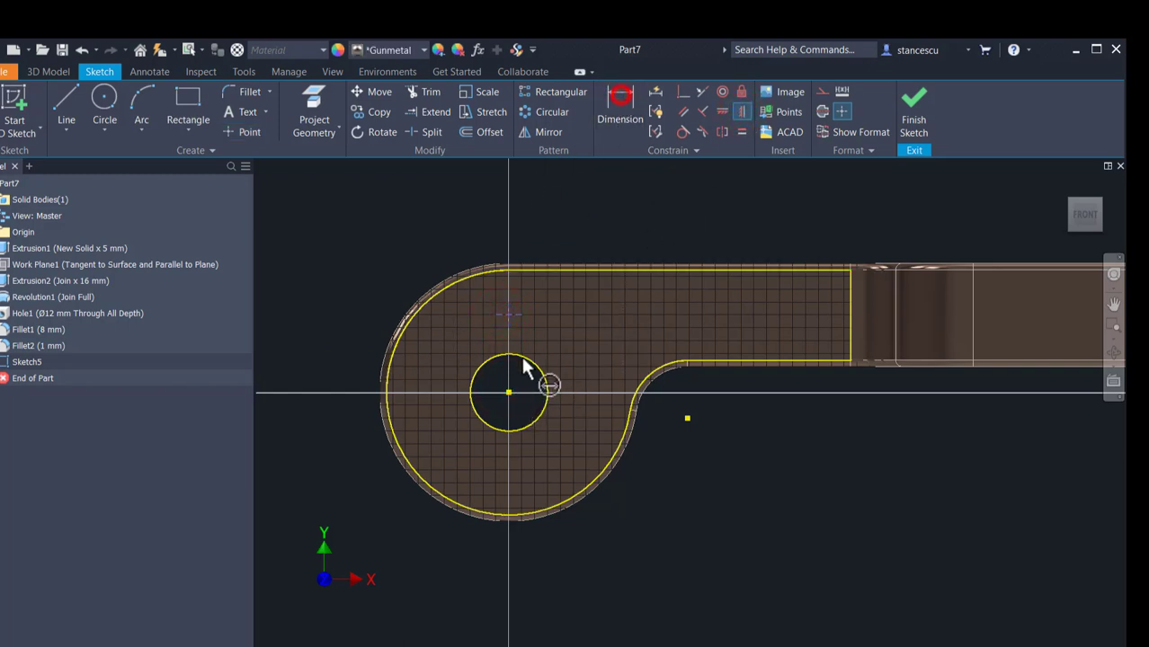
{"action": "left_click", "coordinate": [508, 391]}
{"action": "left_click", "coordinate": [506, 312]}
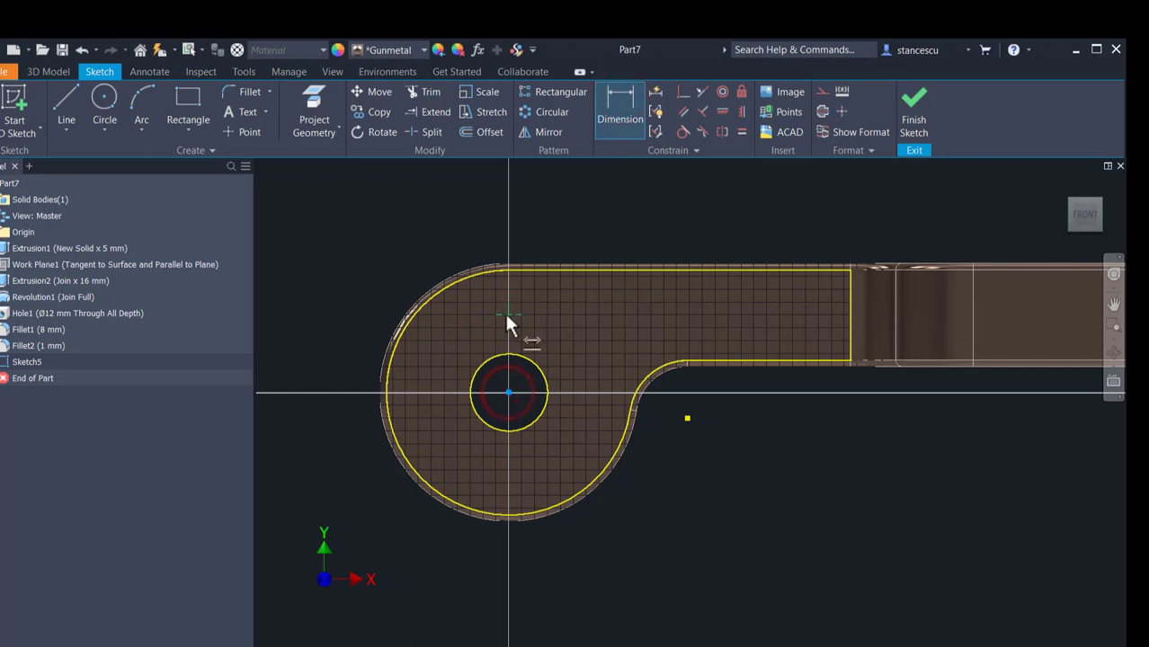
{"action": "left_click", "coordinate": [310, 353]}
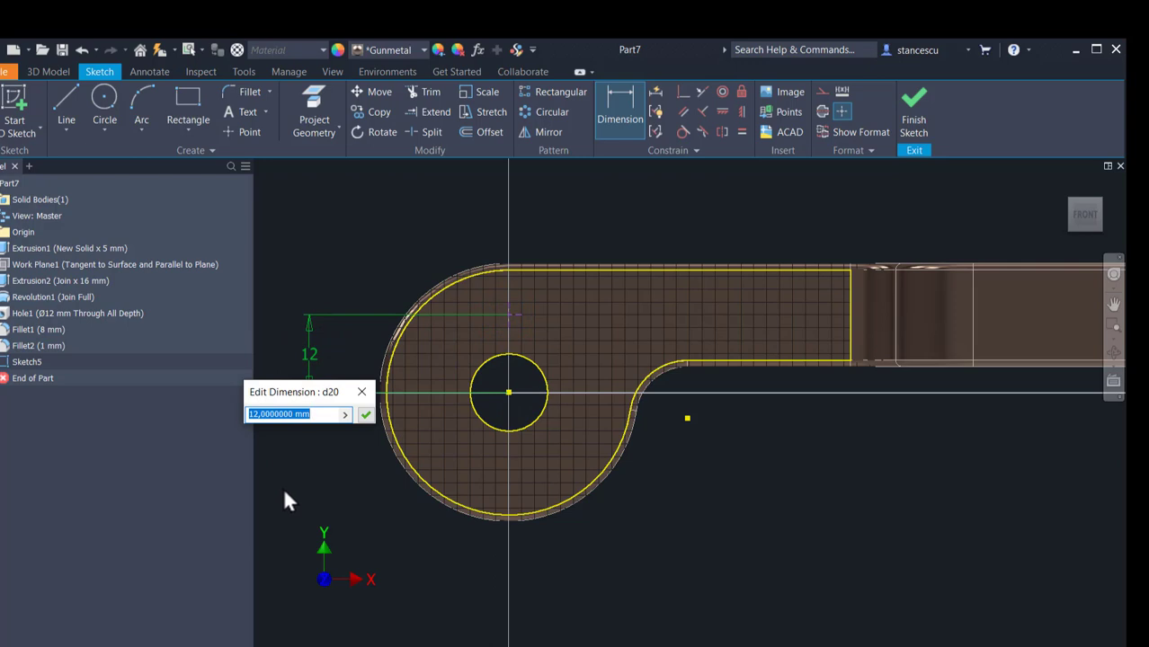
{"action": "key", "text": "Return"}
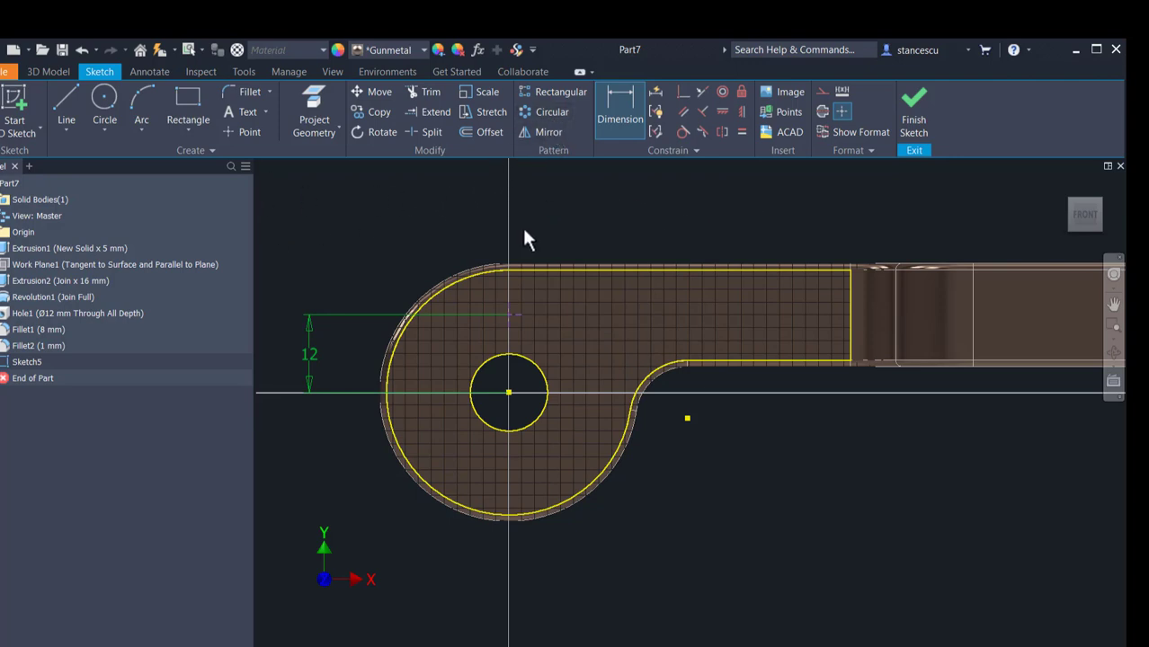
{"action": "key", "text": "Escape"}
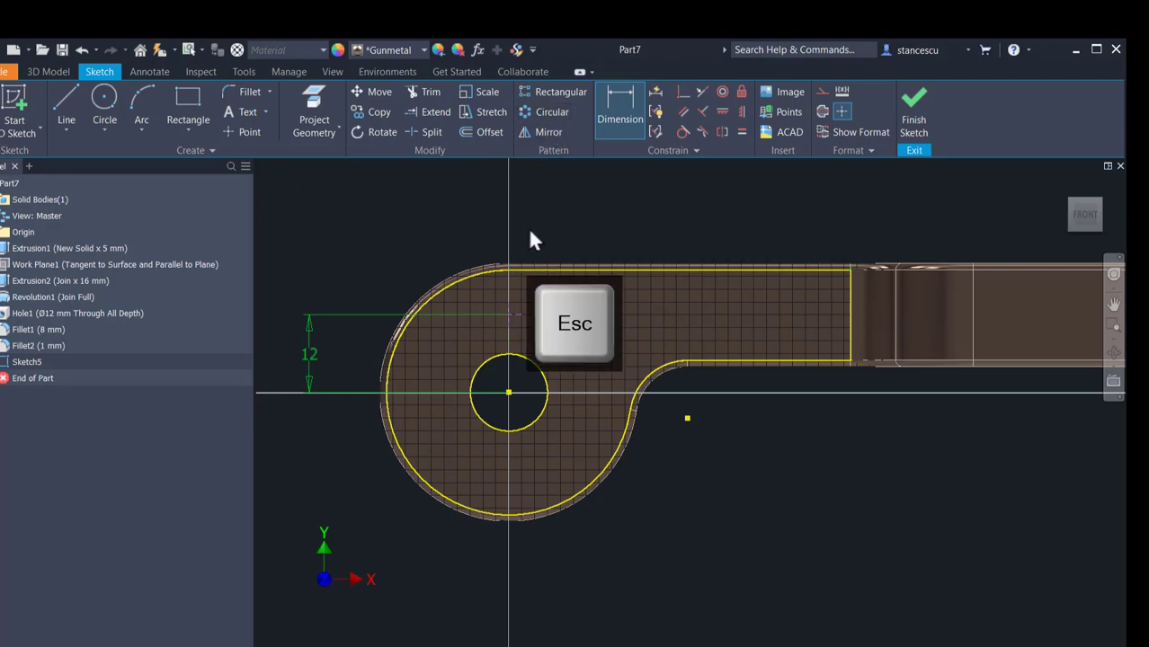
Step: Change the centre point to a regular sketch point, pattern it circularly 12 times over 360 degrees around the hole's centre, and finish the sketch
{"action": "left_click", "coordinate": [506, 314]}
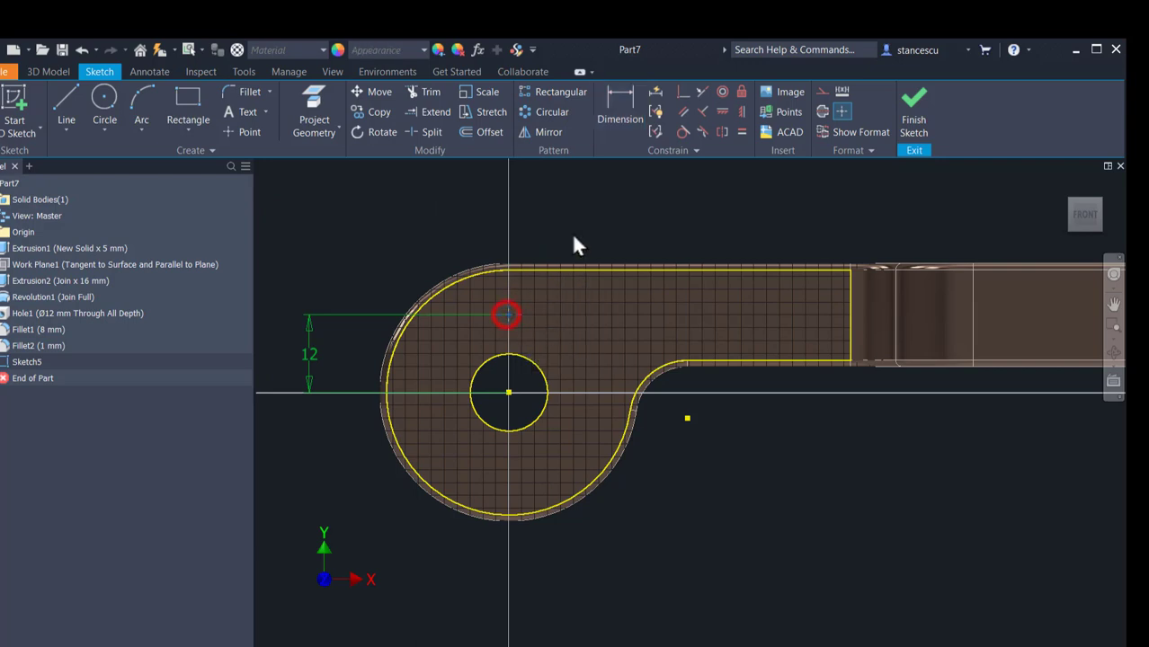
{"action": "left_click", "coordinate": [840, 110]}
{"action": "left_click", "coordinate": [537, 112]}
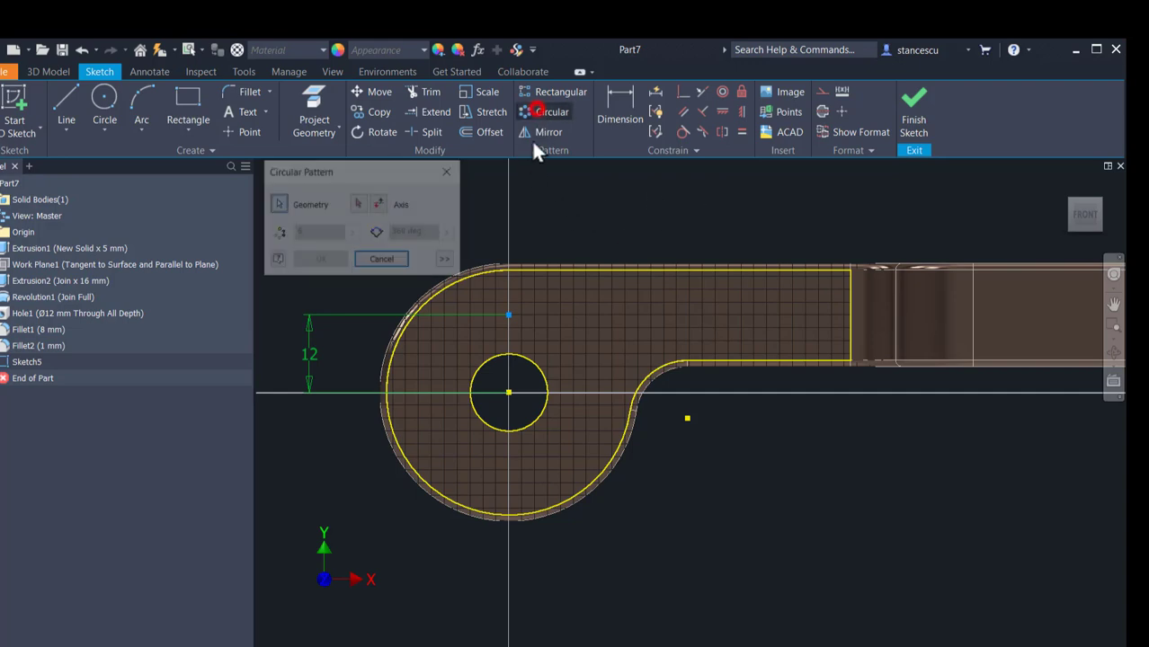
{"action": "left_click", "coordinate": [508, 315]}
{"action": "left_click", "coordinate": [358, 204]}
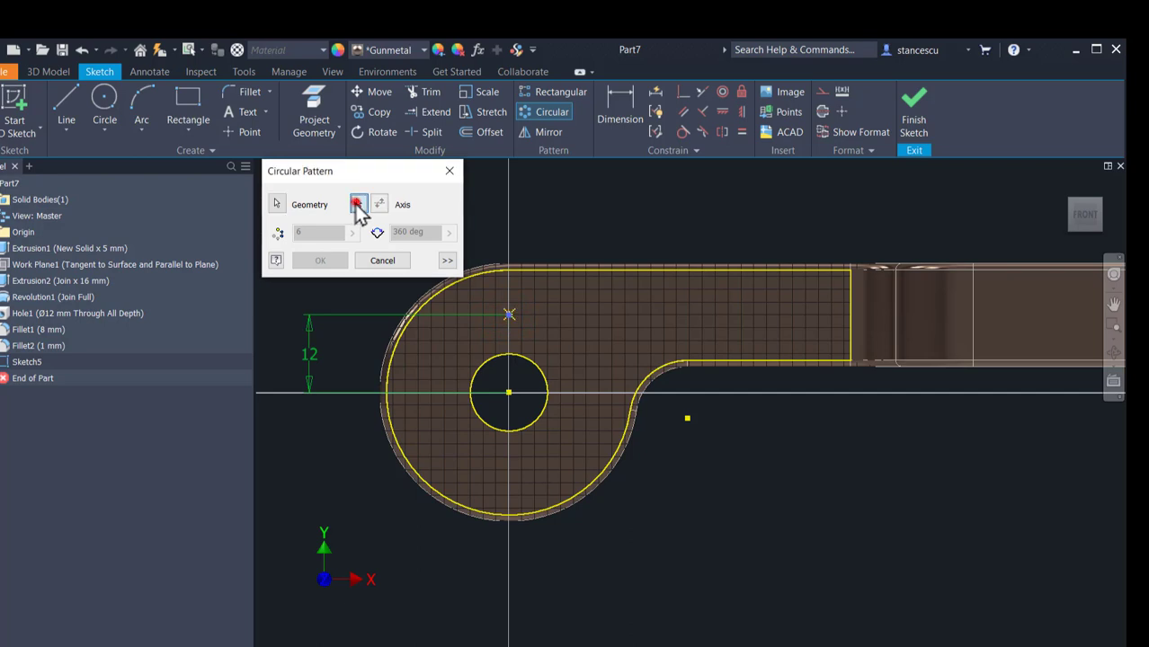
{"action": "left_click", "coordinate": [509, 393]}
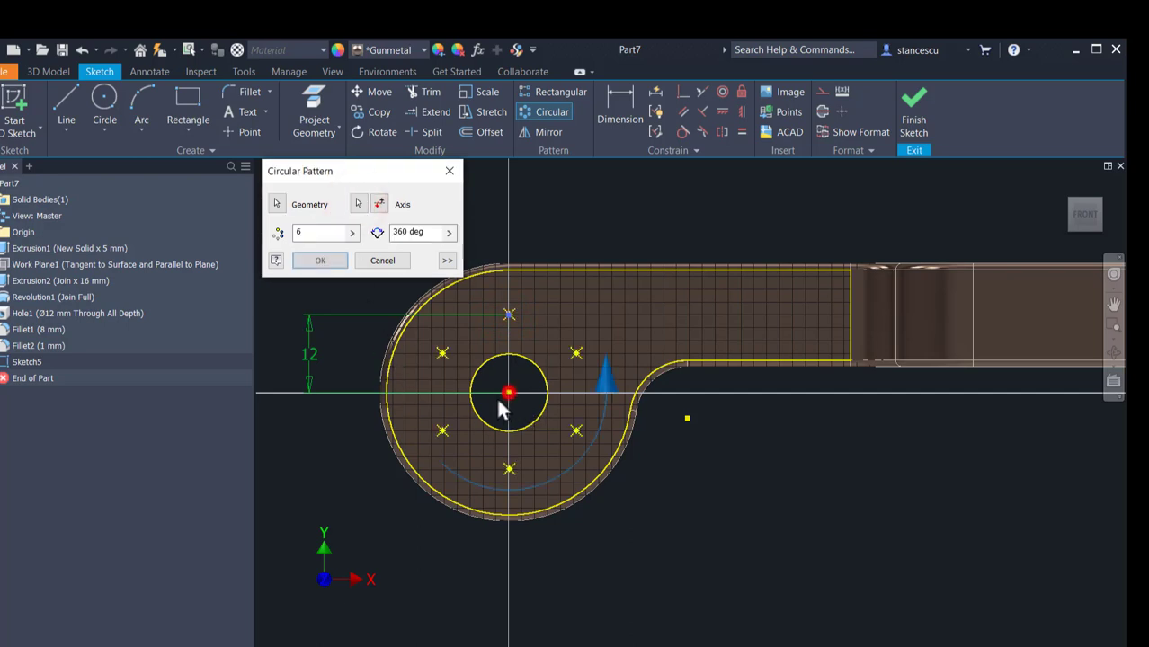
{"action": "double_click", "coordinate": [324, 232]}
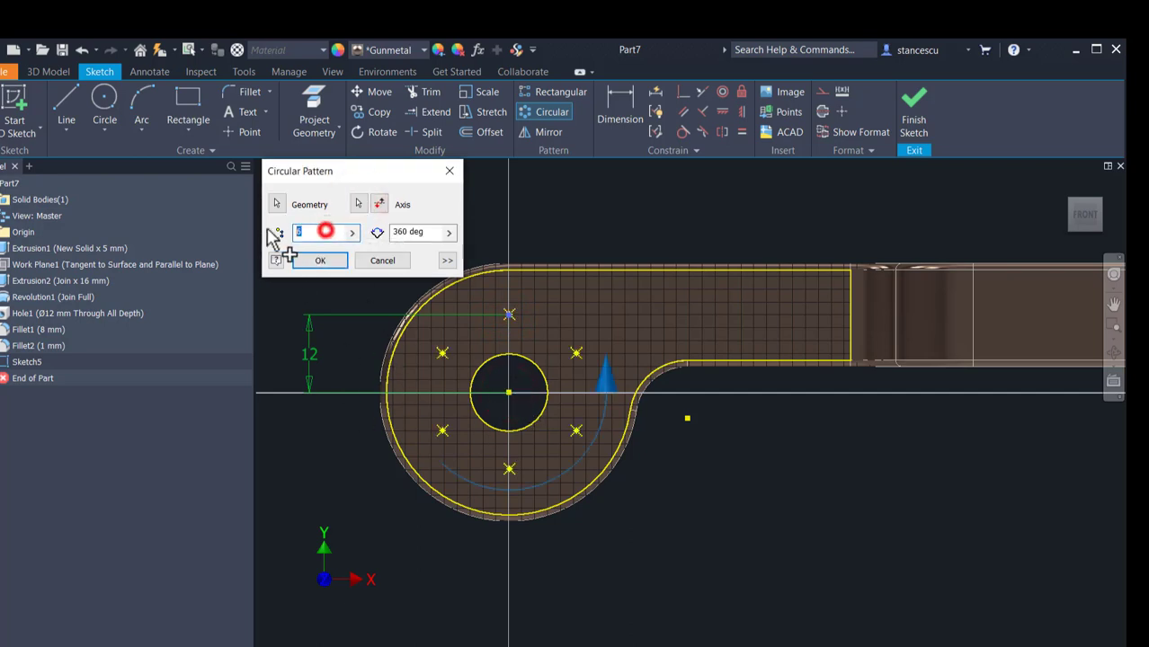
{"action": "type", "text": "12"}
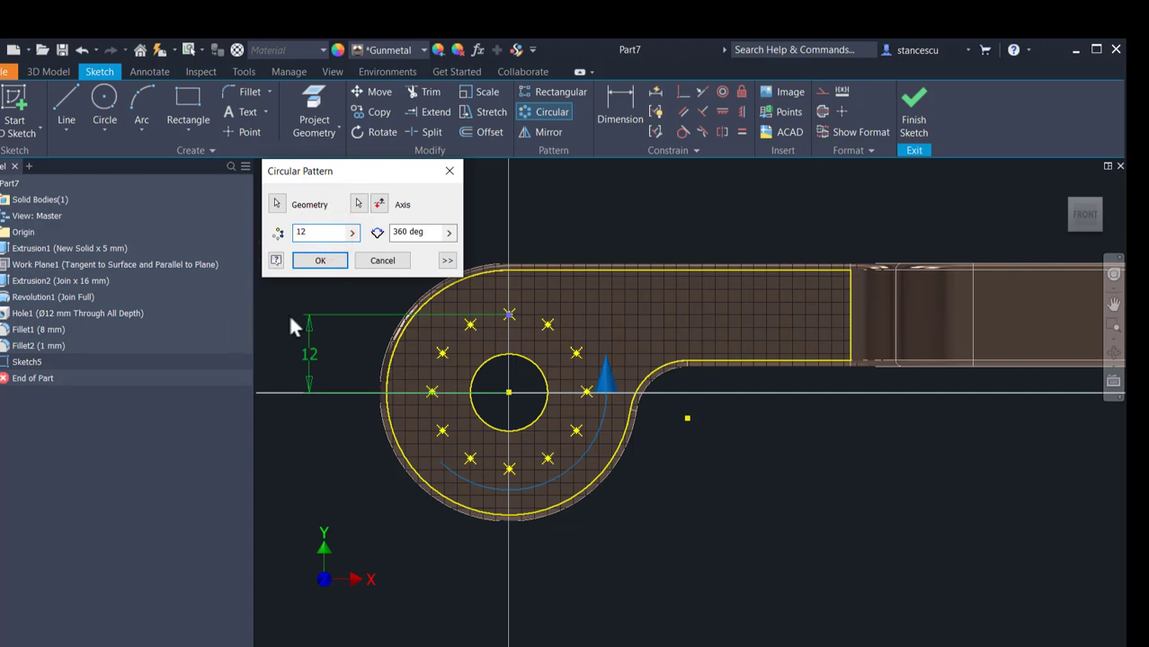
{"action": "left_click", "coordinate": [320, 262]}
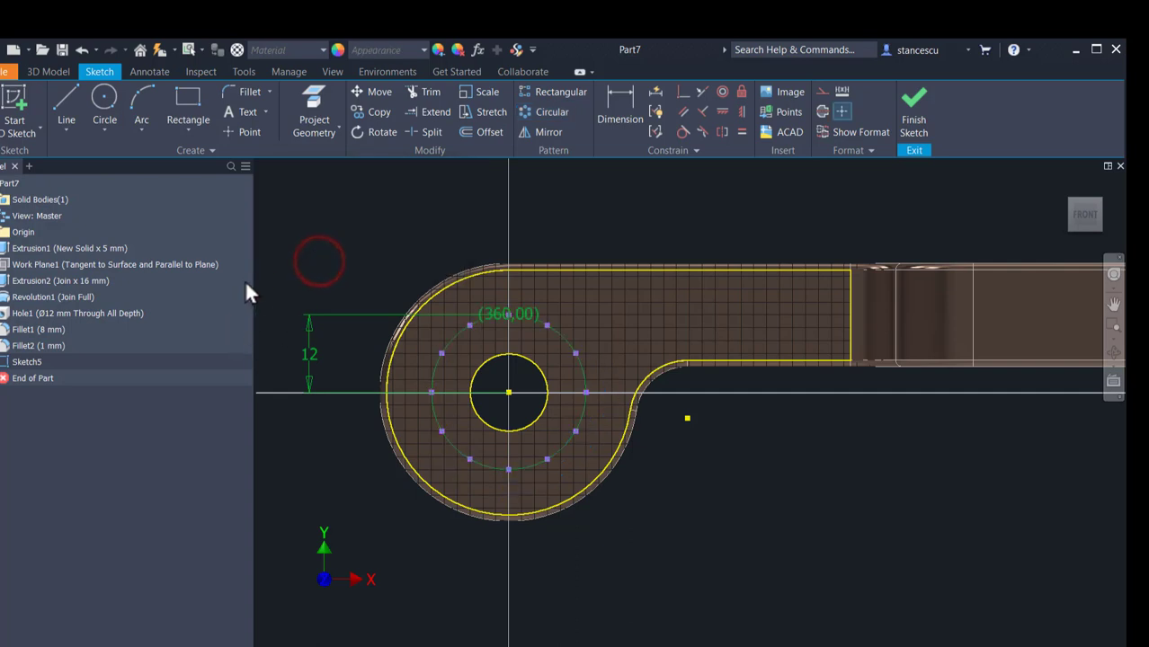
{"action": "left_click", "coordinate": [909, 120]}
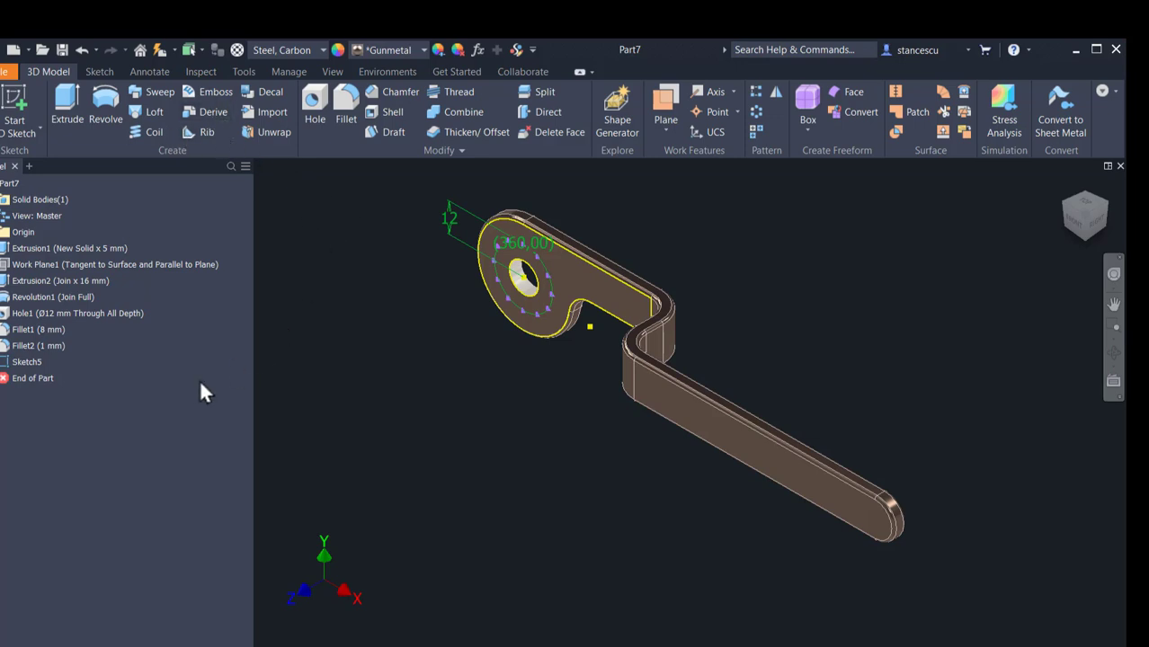
Step: Mark Sketch5 with the point pattern as an export object for use in derived parts
{"action": "right_click", "coordinate": [18, 364]}
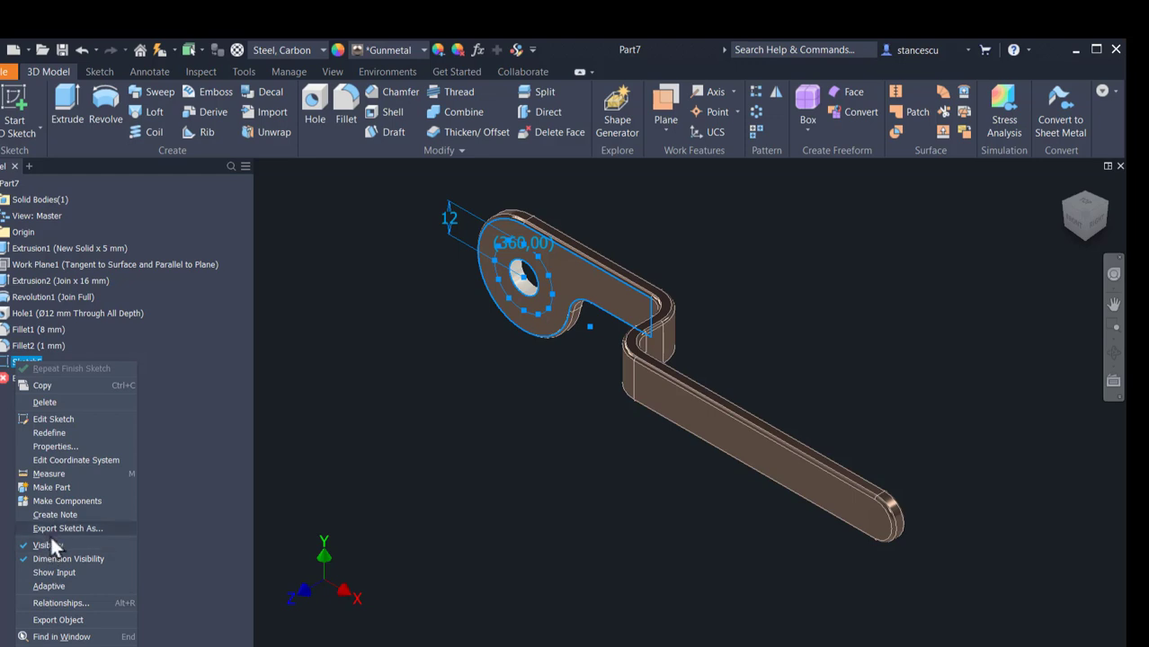
{"action": "left_click", "coordinate": [70, 620]}
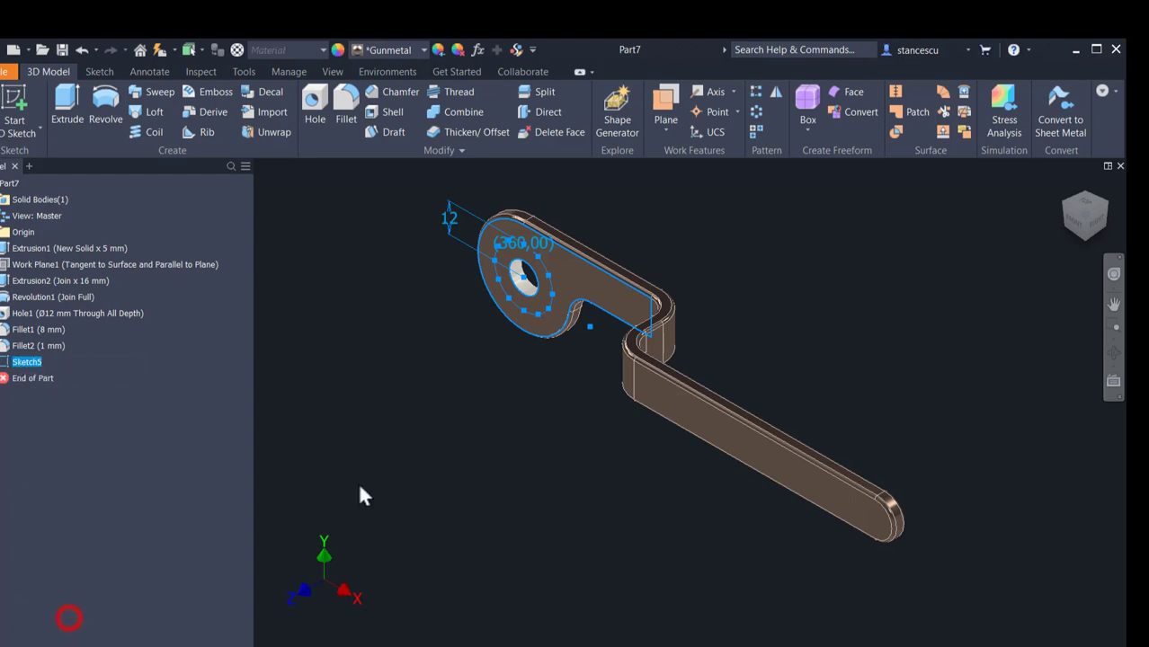
{"action": "left_click", "coordinate": [398, 386]}
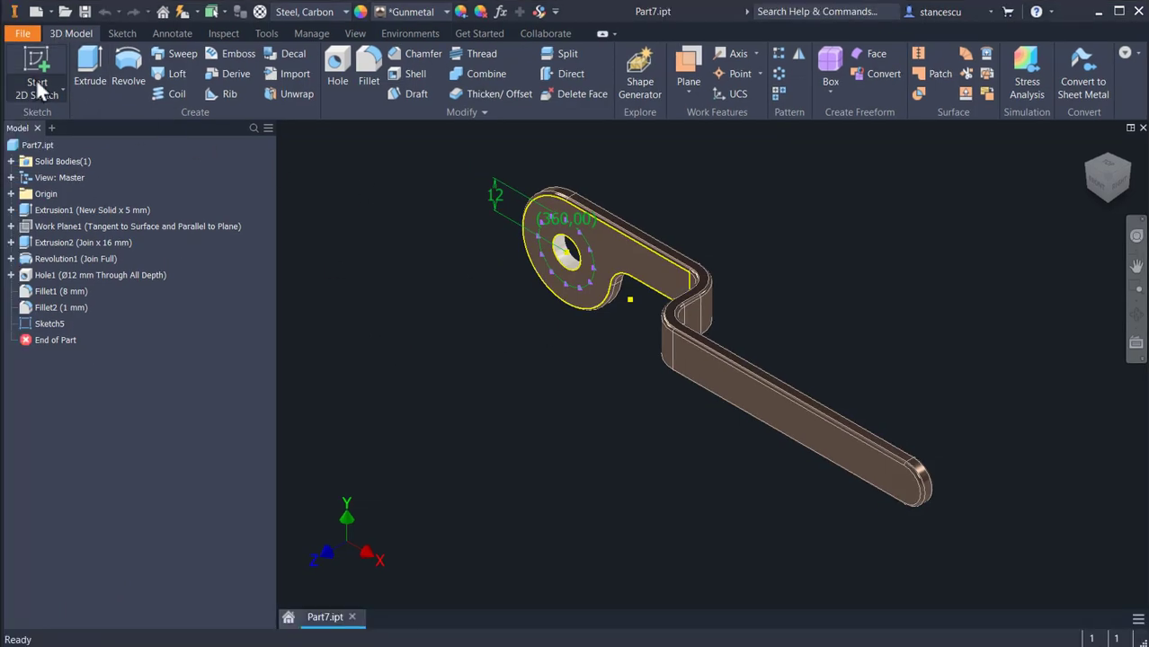
Step: Save the part under the file name HANDGRIP in the Tutorial Inventor - 147 DERIVED PARTS folder and close it
{"action": "left_click", "coordinate": [21, 34]}
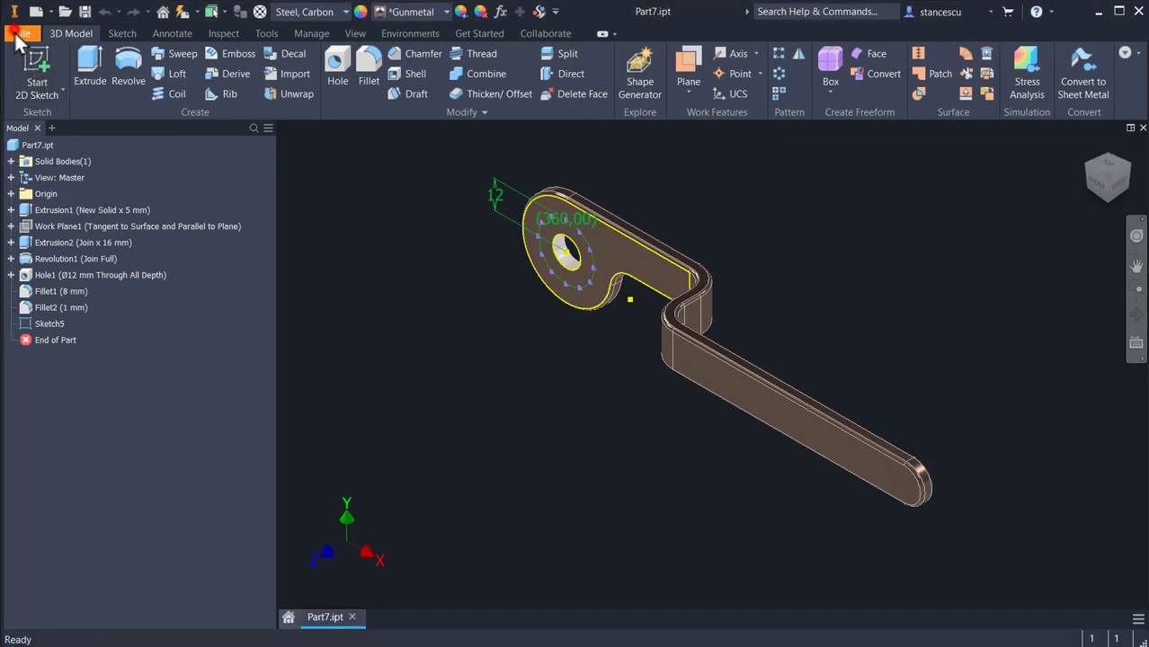
{"action": "left_click", "coordinate": [60, 207]}
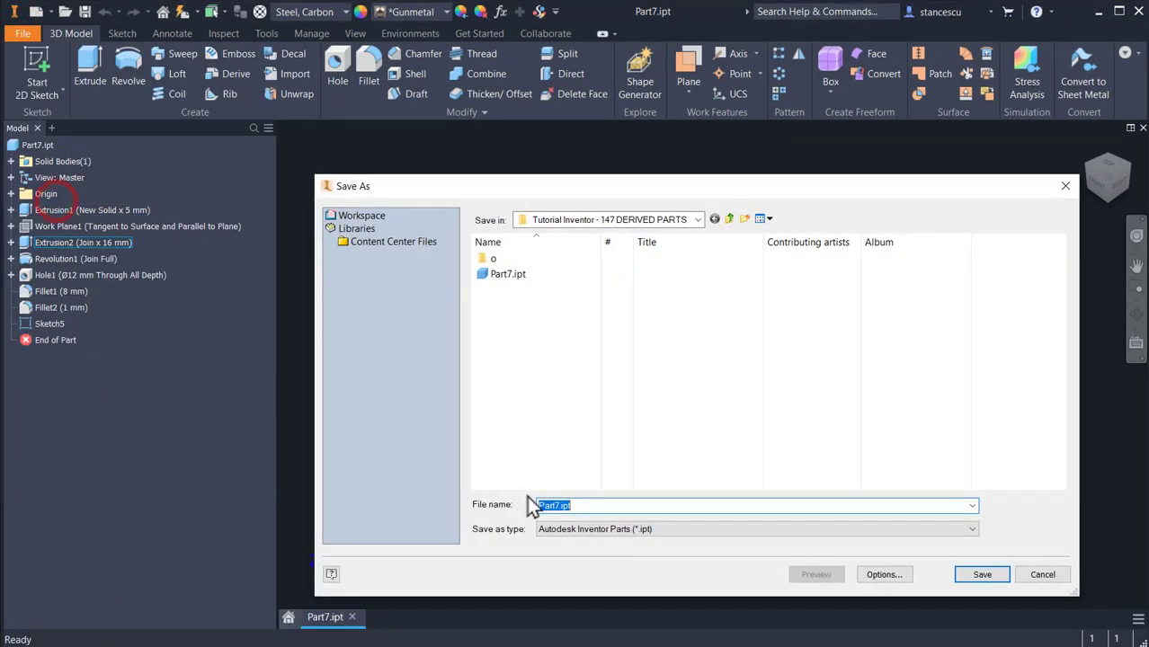
{"action": "type", "text": "H"}
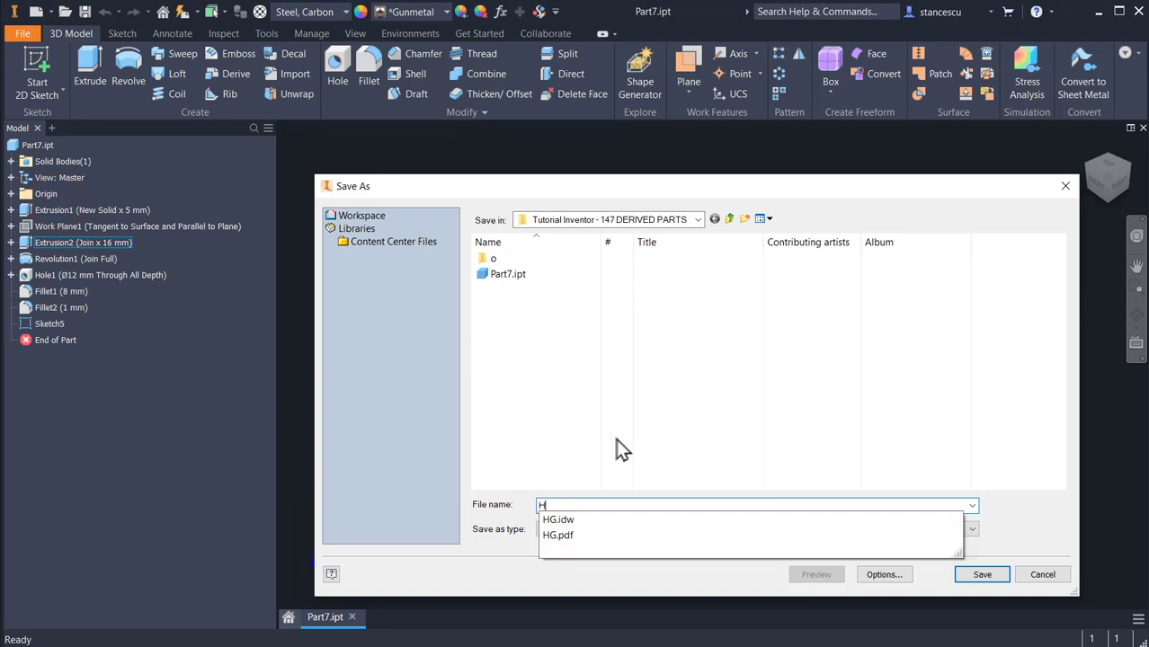
{"action": "type", "text": "ANDGRIP"}
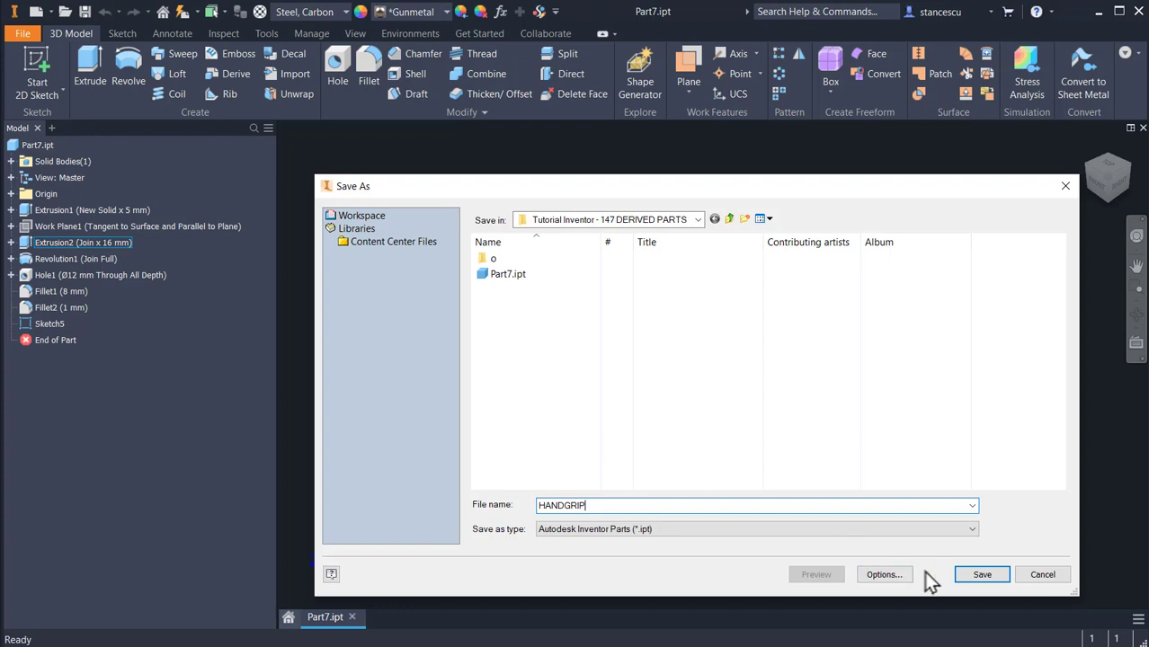
{"action": "left_click", "coordinate": [957, 577]}
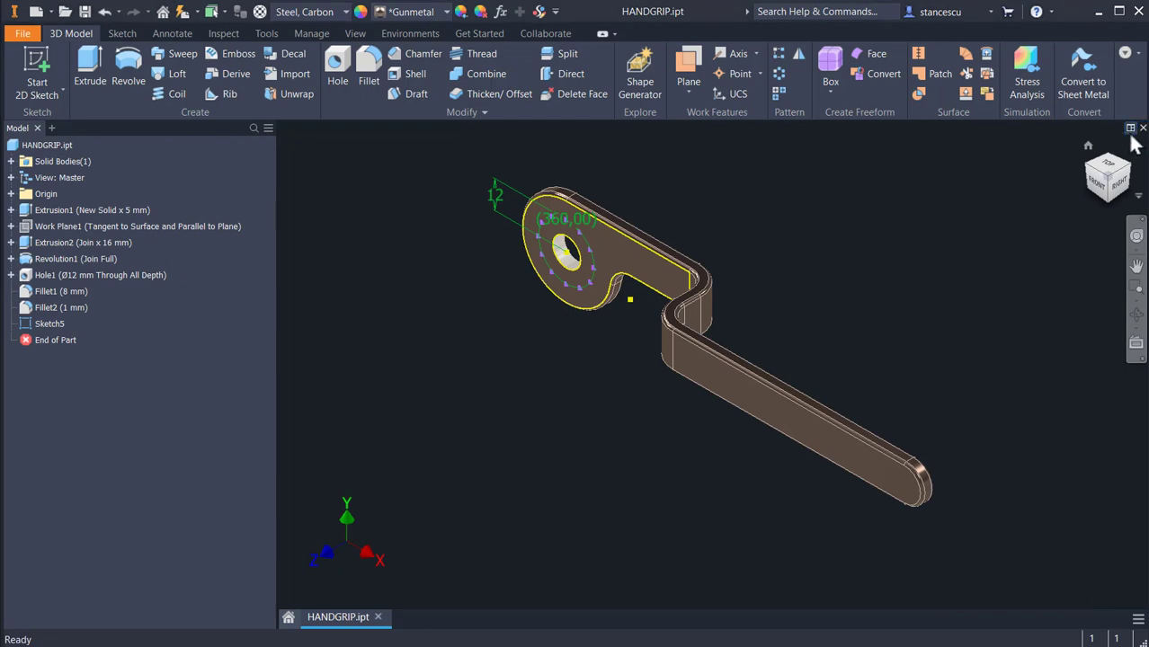
{"action": "left_click", "coordinate": [1143, 129]}
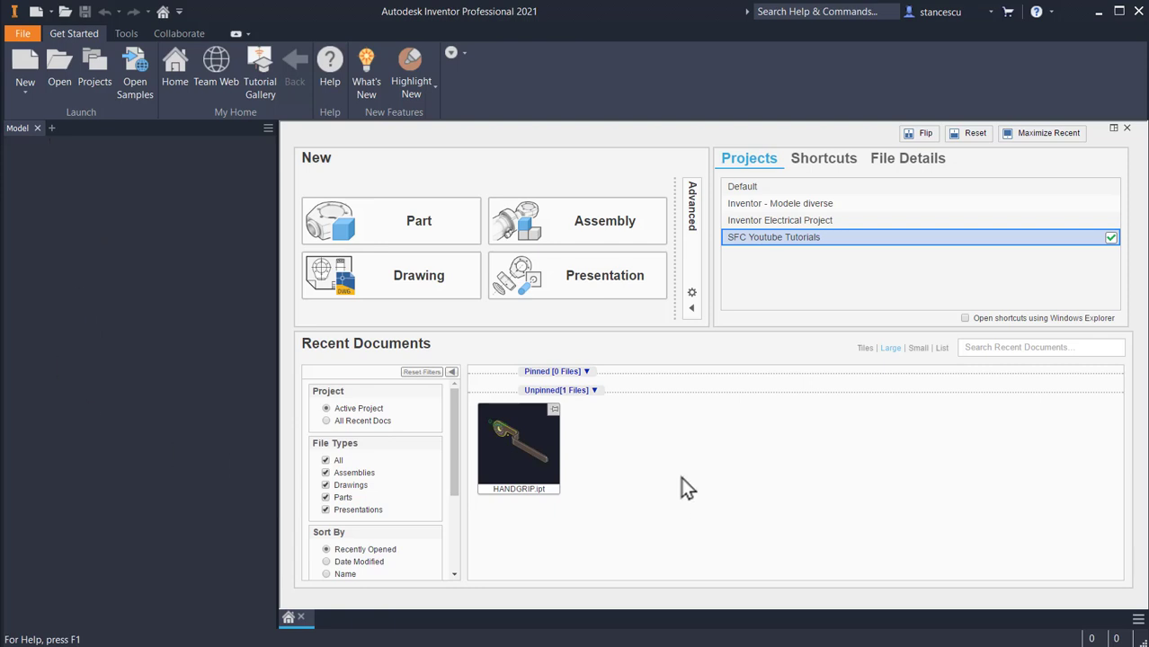
Step: Create a part from the metric Standard (mm).ipt template and derive HANDGRIP.ipt into it, including Solid1 and Sketch5
{"action": "left_click", "coordinate": [36, 12]}
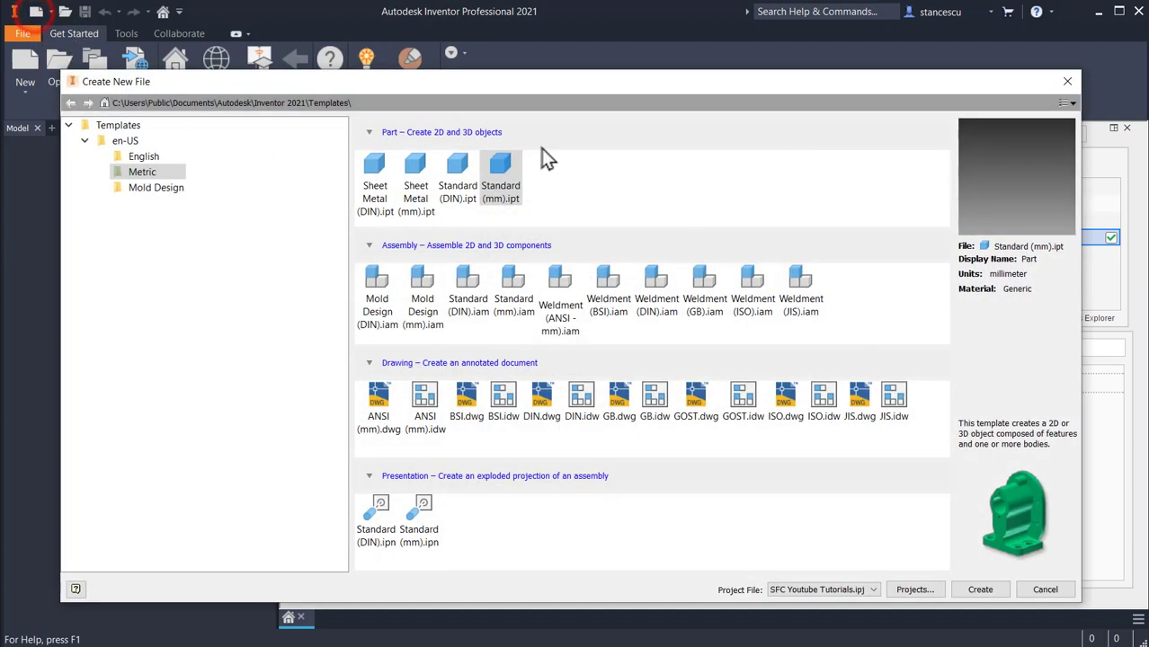
{"action": "double_click", "coordinate": [493, 180]}
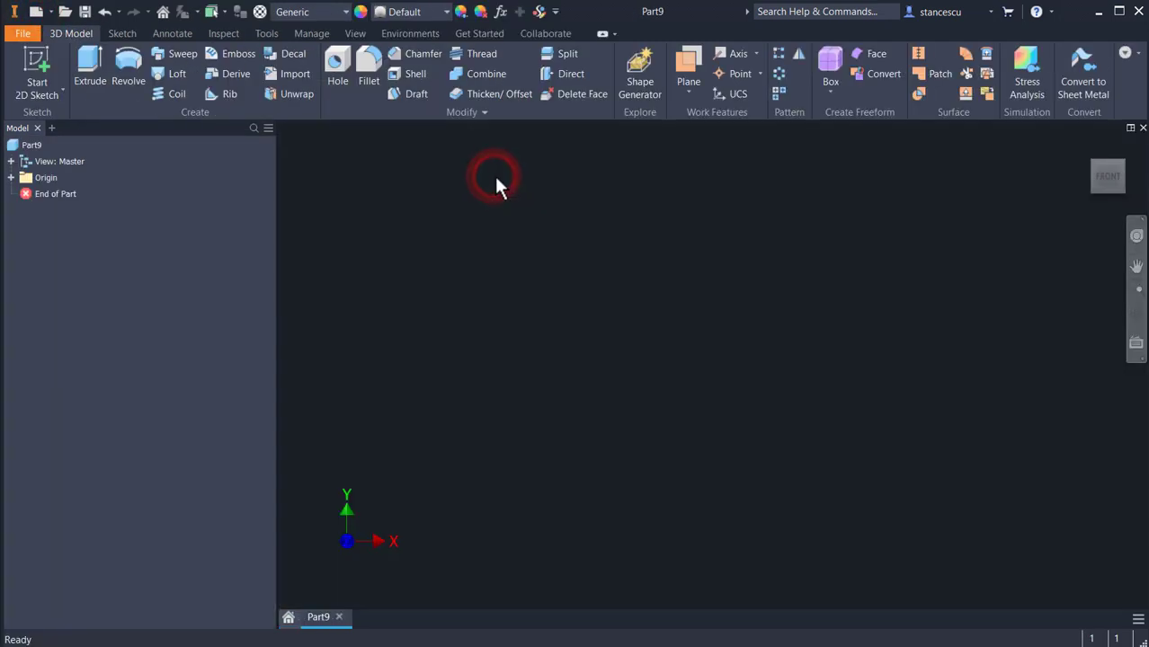
{"action": "left_click", "coordinate": [230, 72]}
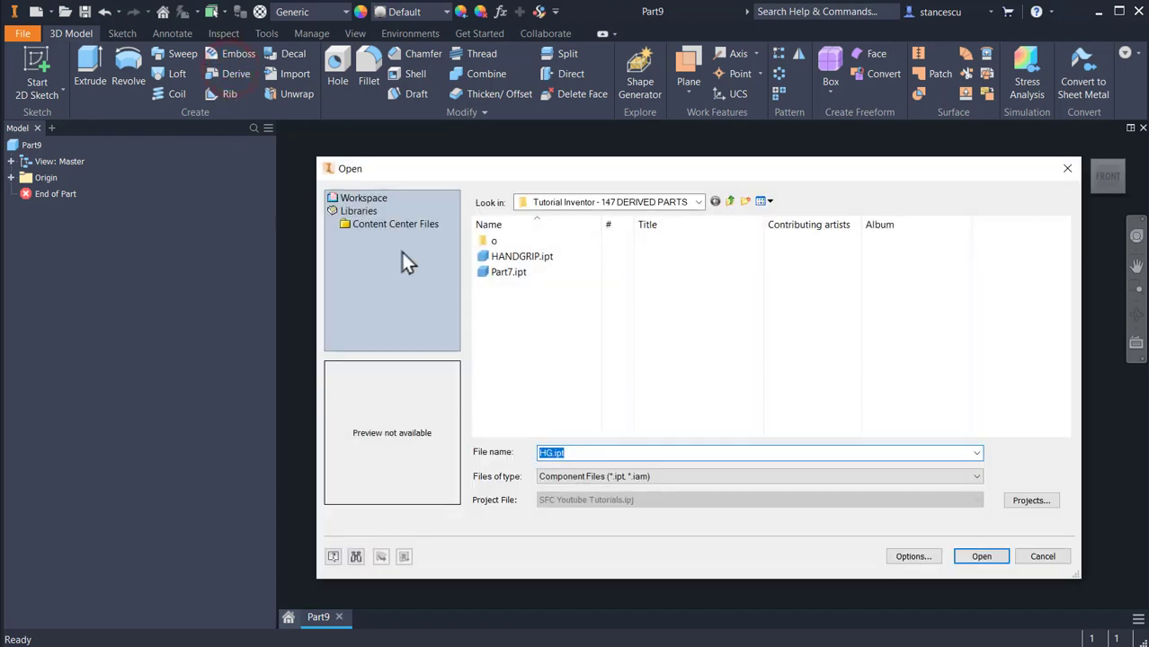
{"action": "double_click", "coordinate": [506, 258]}
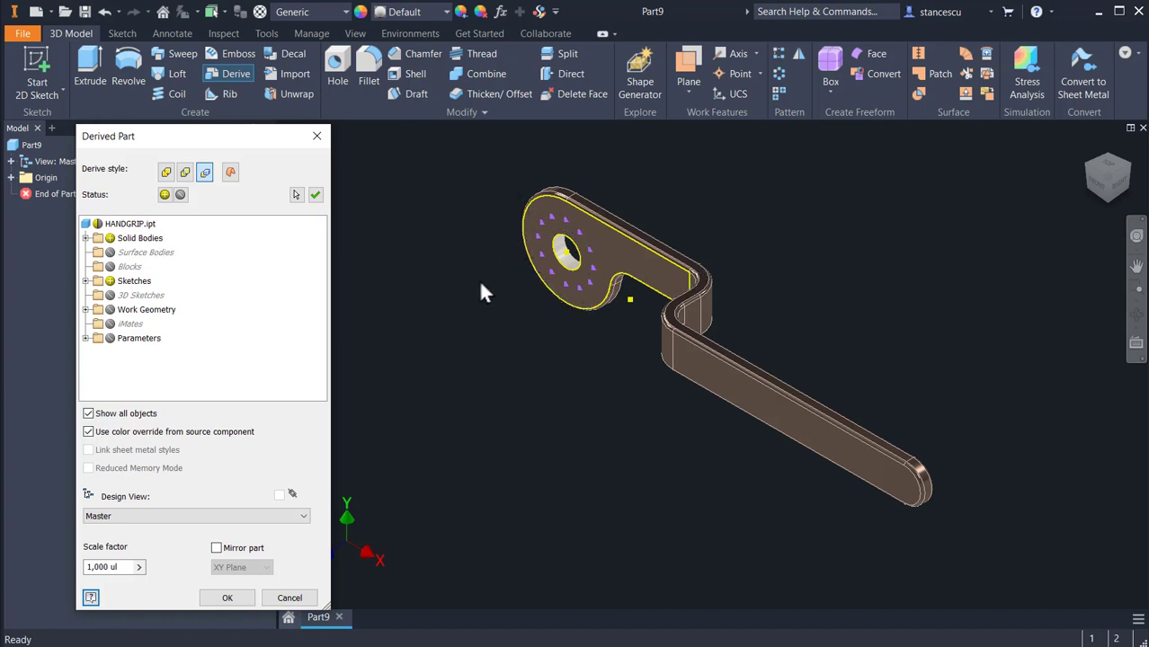
{"action": "left_click", "coordinate": [85, 237]}
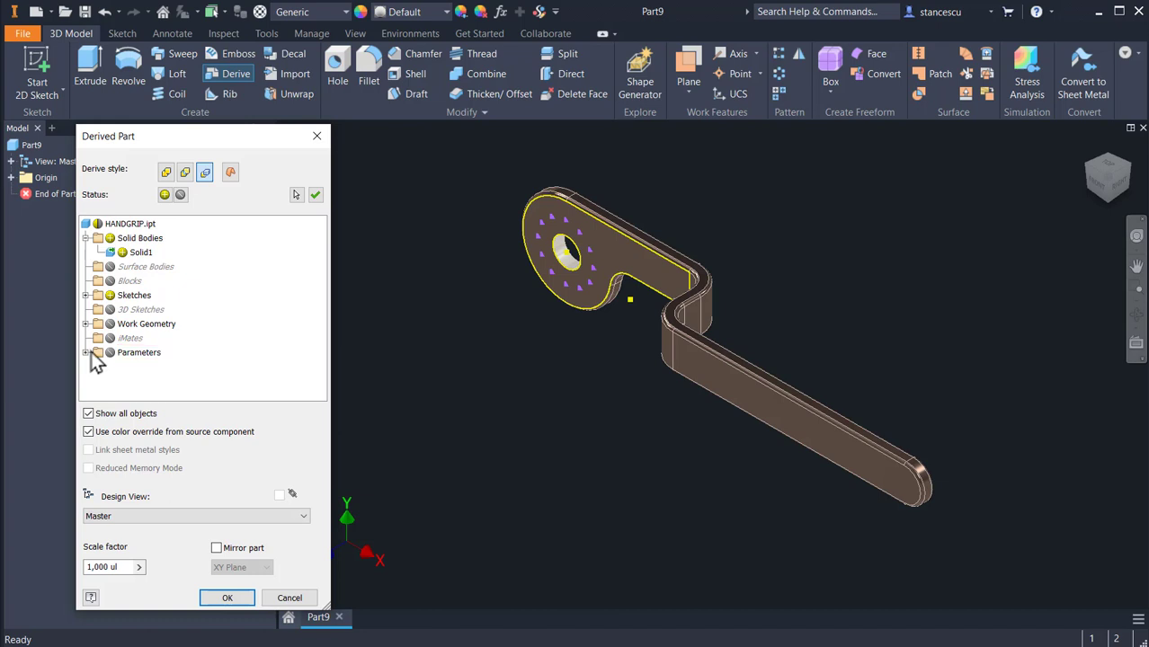
{"action": "left_click", "coordinate": [86, 295]}
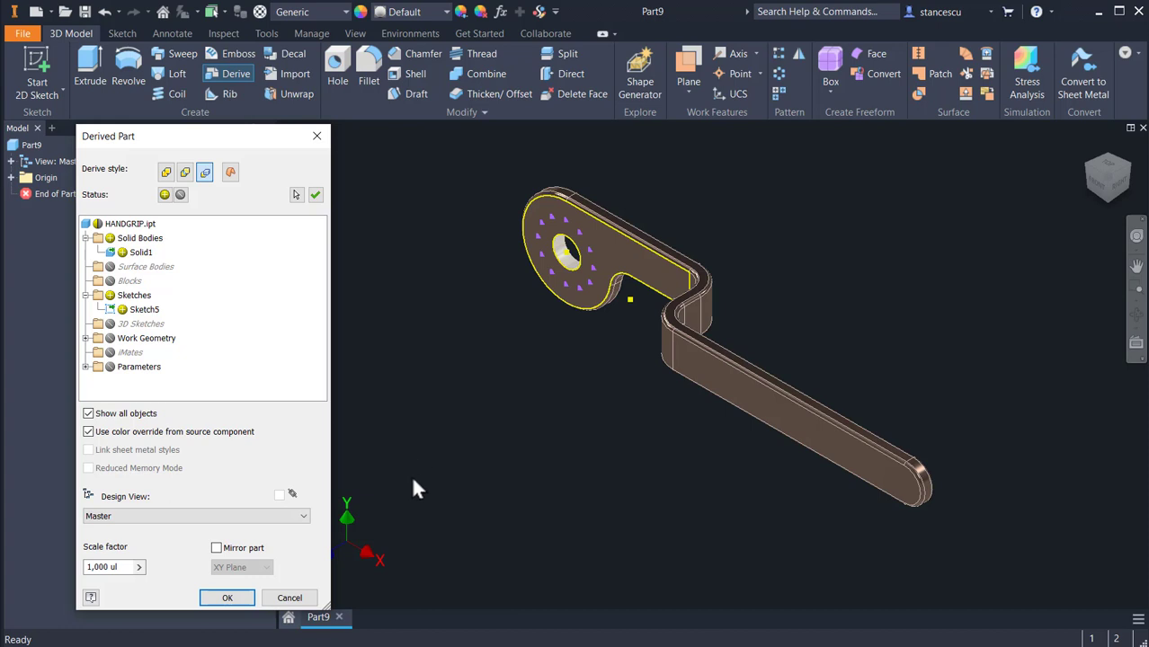
{"action": "left_click", "coordinate": [225, 598]}
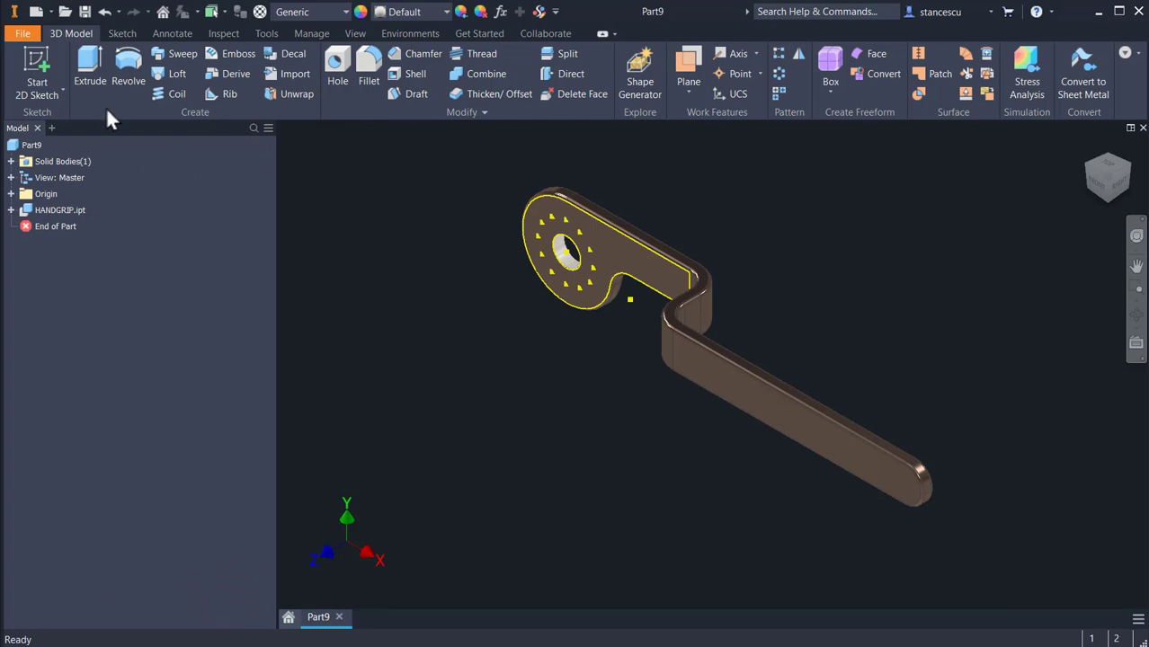
Step: Save the new derived part as HG-01 in the Tutorial Inventor - 147 DERIVED PARTS folder, including its dependent files
{"action": "left_click", "coordinate": [84, 12]}
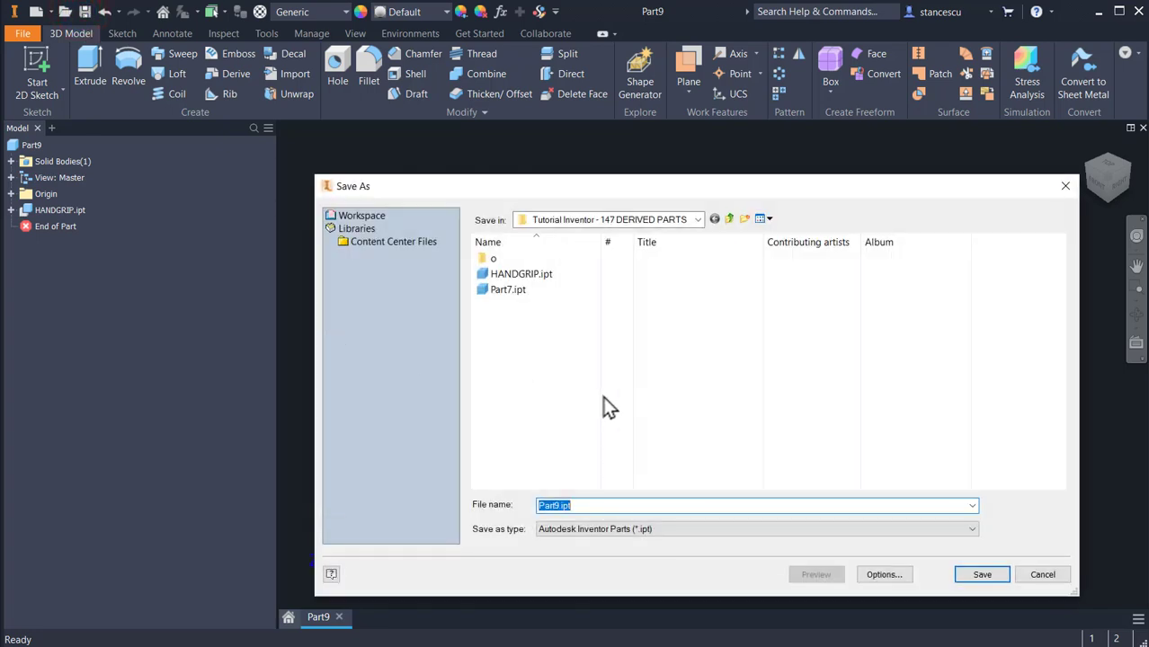
{"action": "type", "text": "H"}
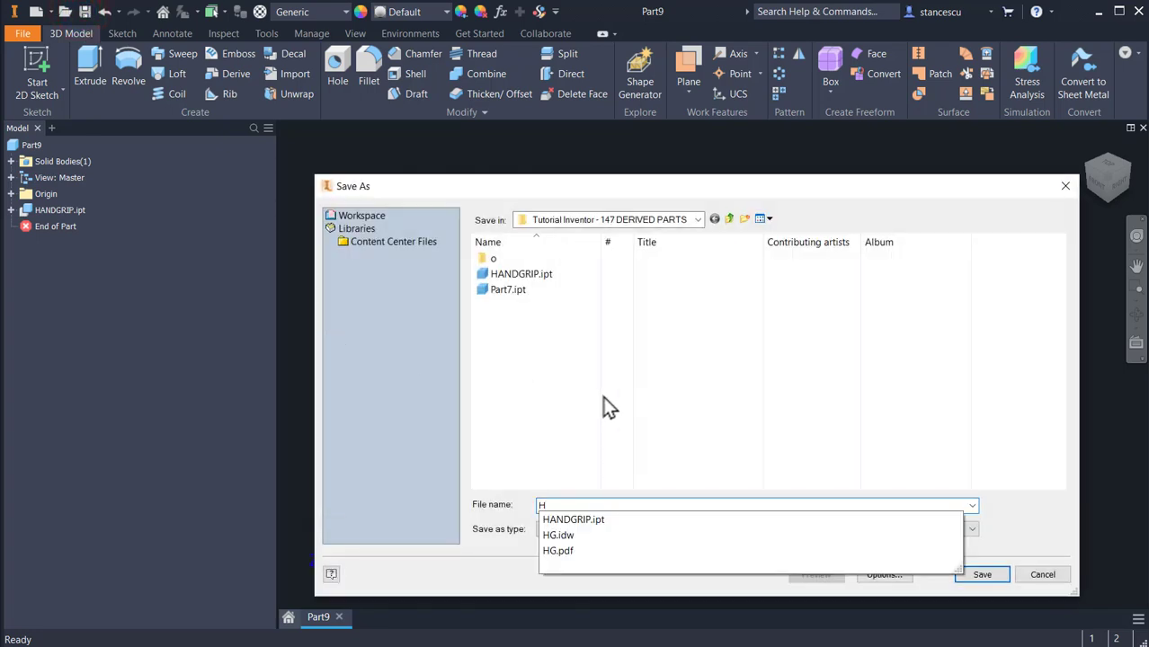
{"action": "type", "text": "G-01"}
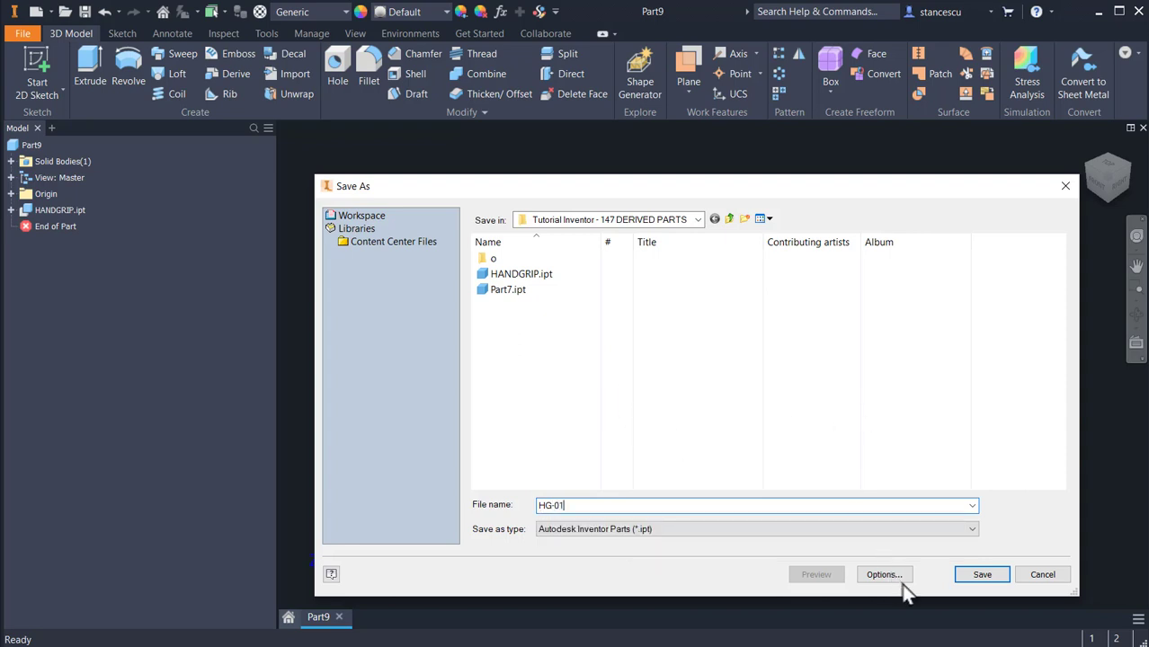
{"action": "left_click", "coordinate": [984, 577]}
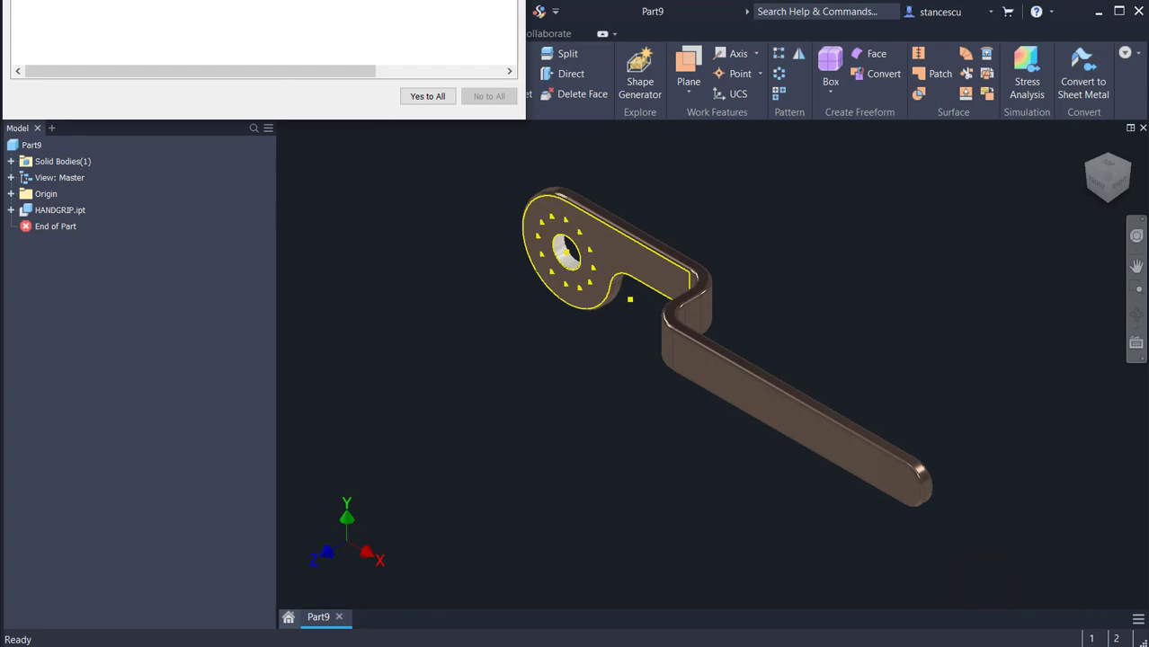
{"action": "left_click_drag", "start_coordinate": [180, 0], "coordinate": [204, 0]}
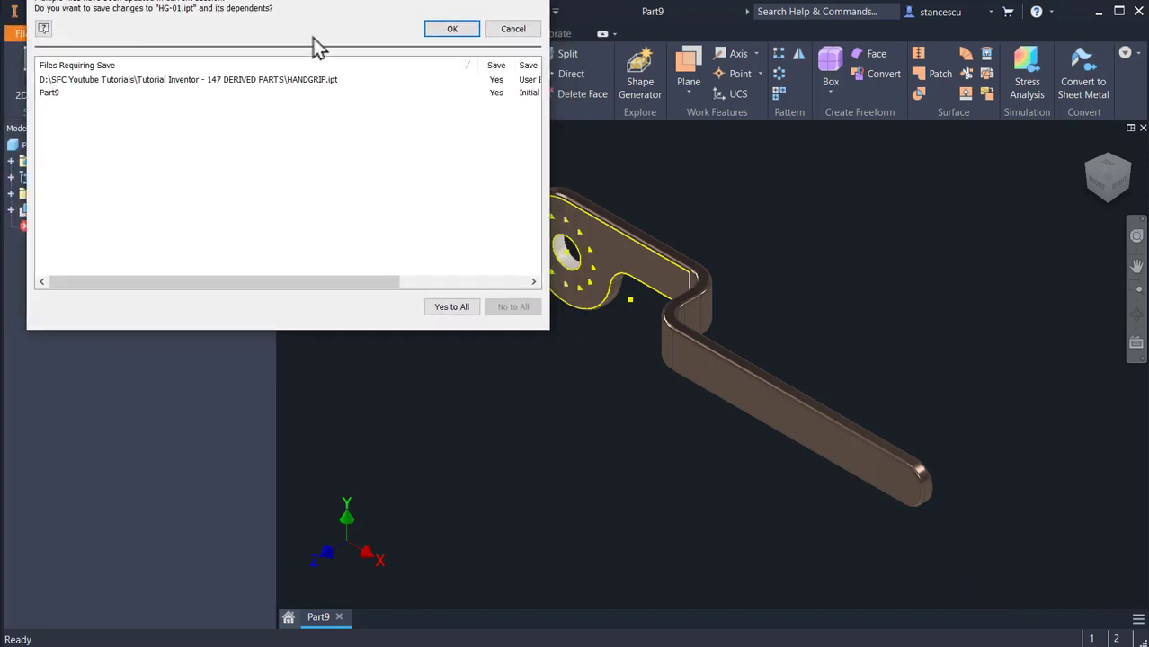
{"action": "left_click", "coordinate": [452, 29]}
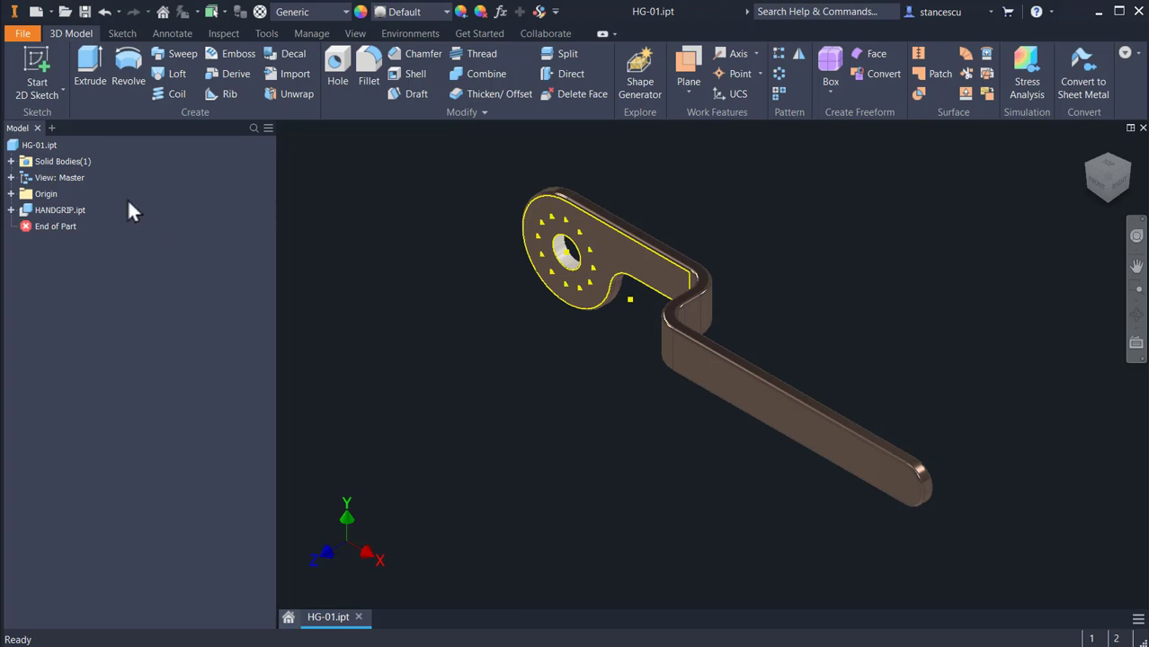
Step: Examine the contents of the derived HANDGRIP.ipt feature and the options for editing, suppressing or breaking its link
{"action": "left_click", "coordinate": [10, 209]}
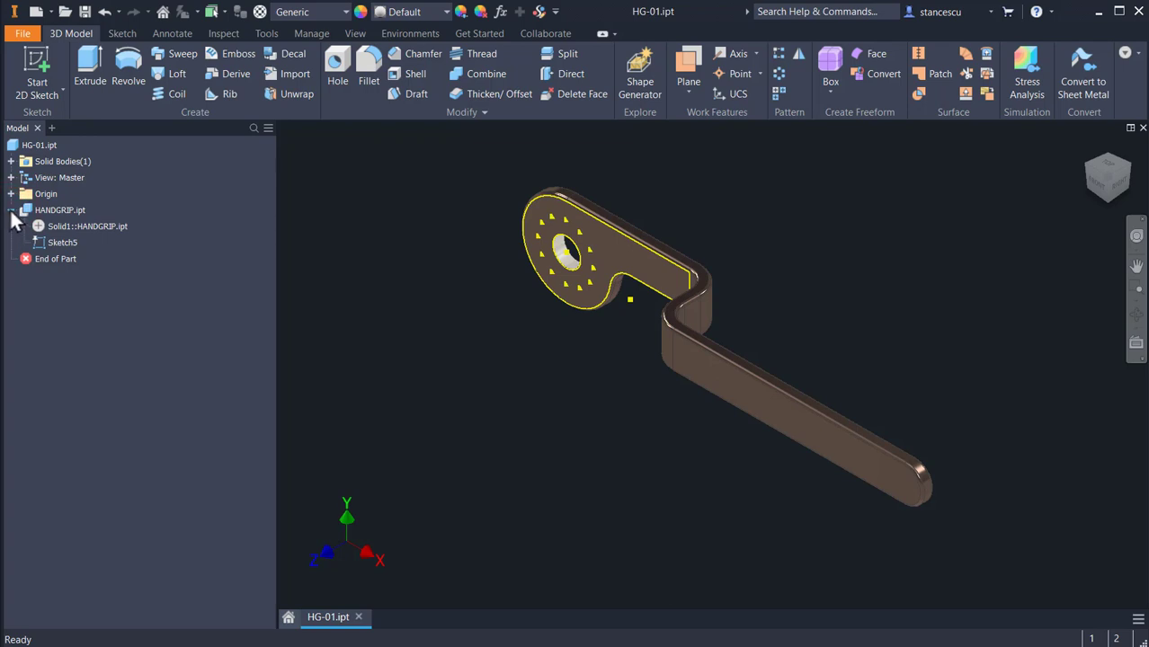
{"action": "left_click", "coordinate": [58, 226]}
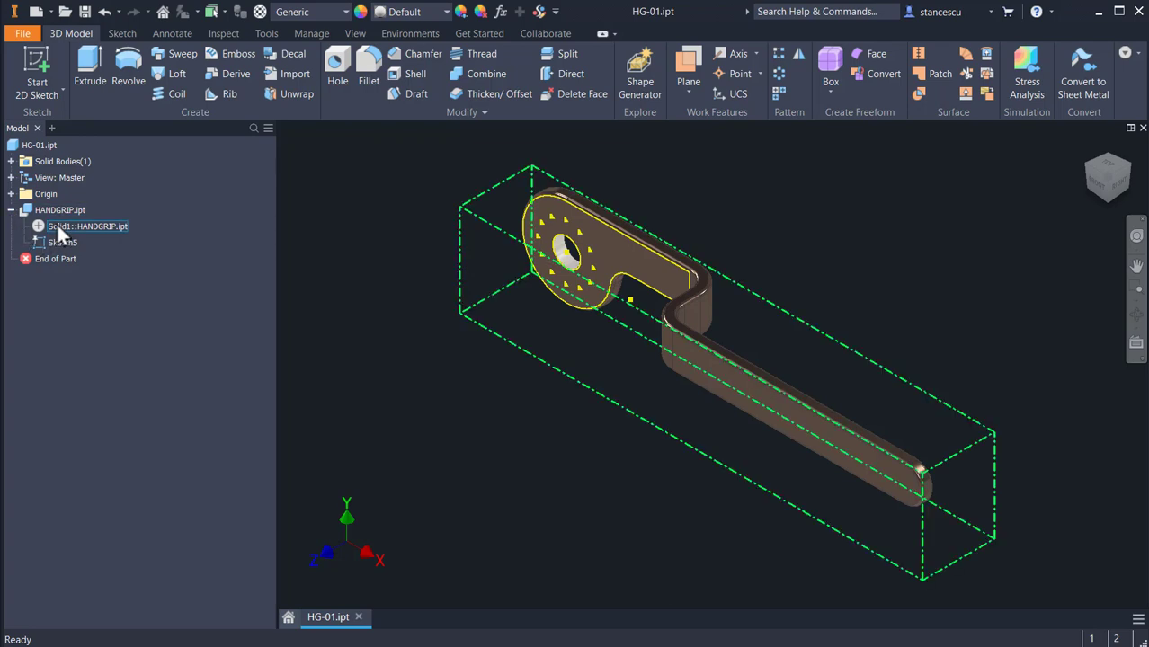
{"action": "left_click", "coordinate": [169, 256]}
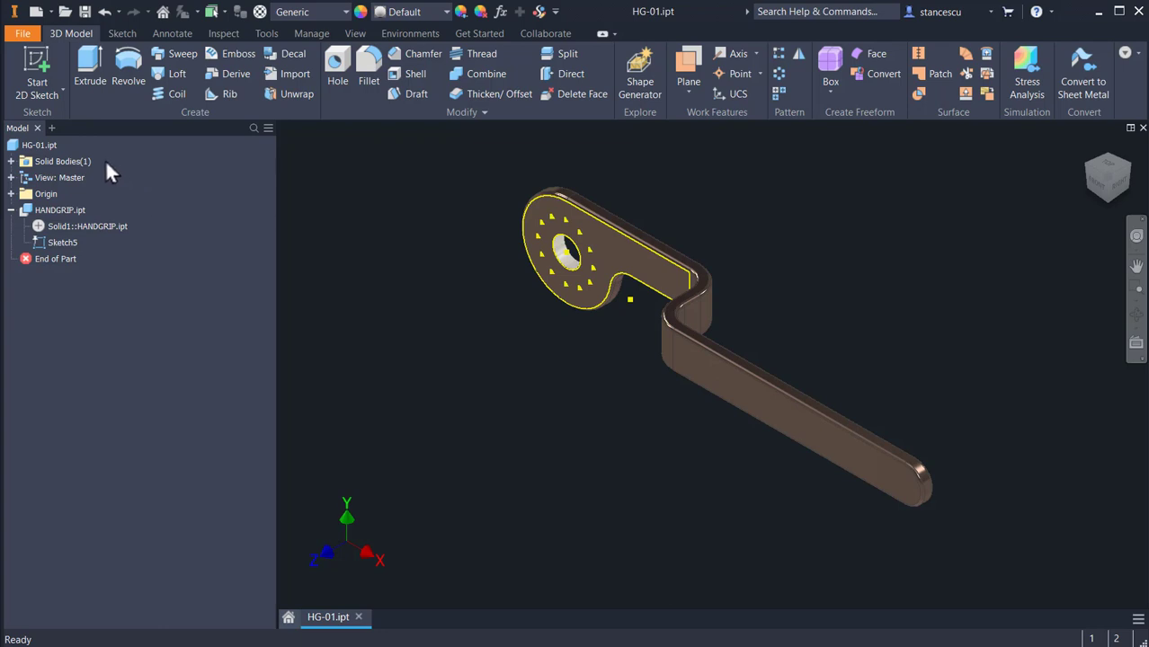
{"action": "right_click", "coordinate": [61, 209]}
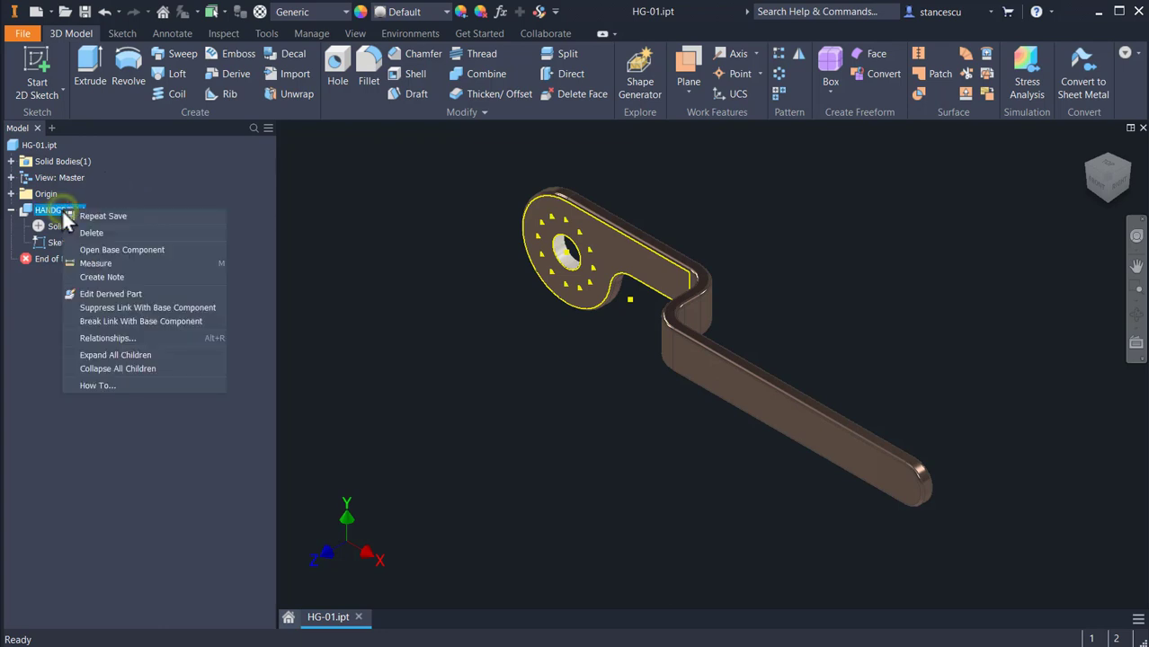
{"action": "key", "text": "Escape"}
{"action": "right_click", "coordinate": [62, 212]}
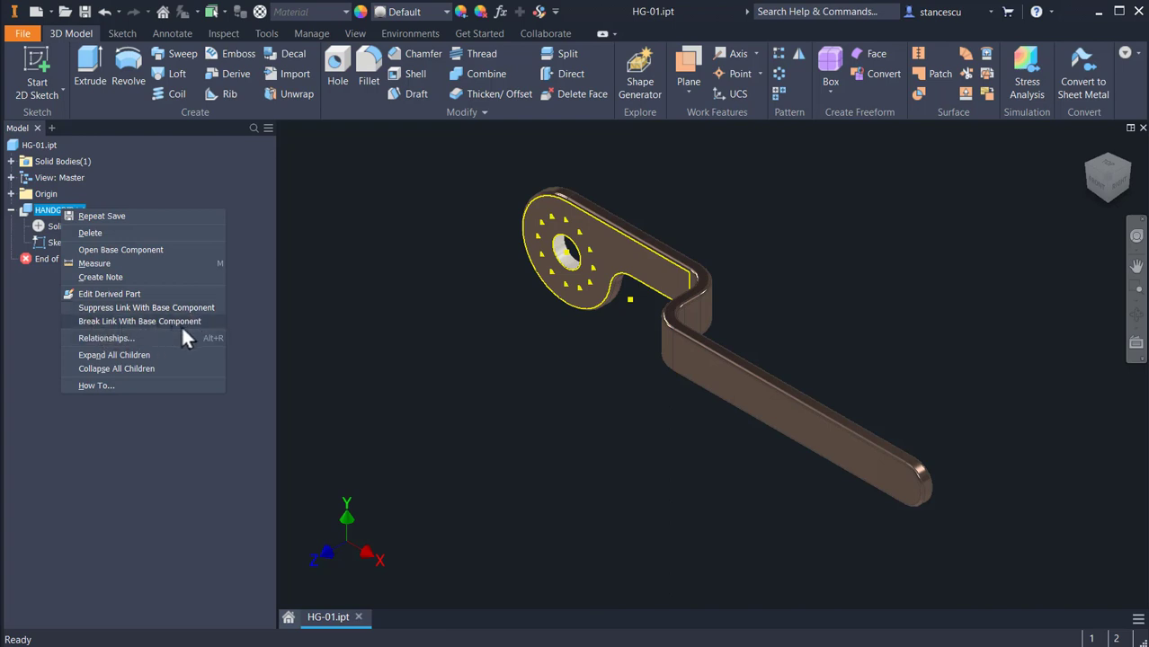
{"action": "left_click", "coordinate": [373, 207]}
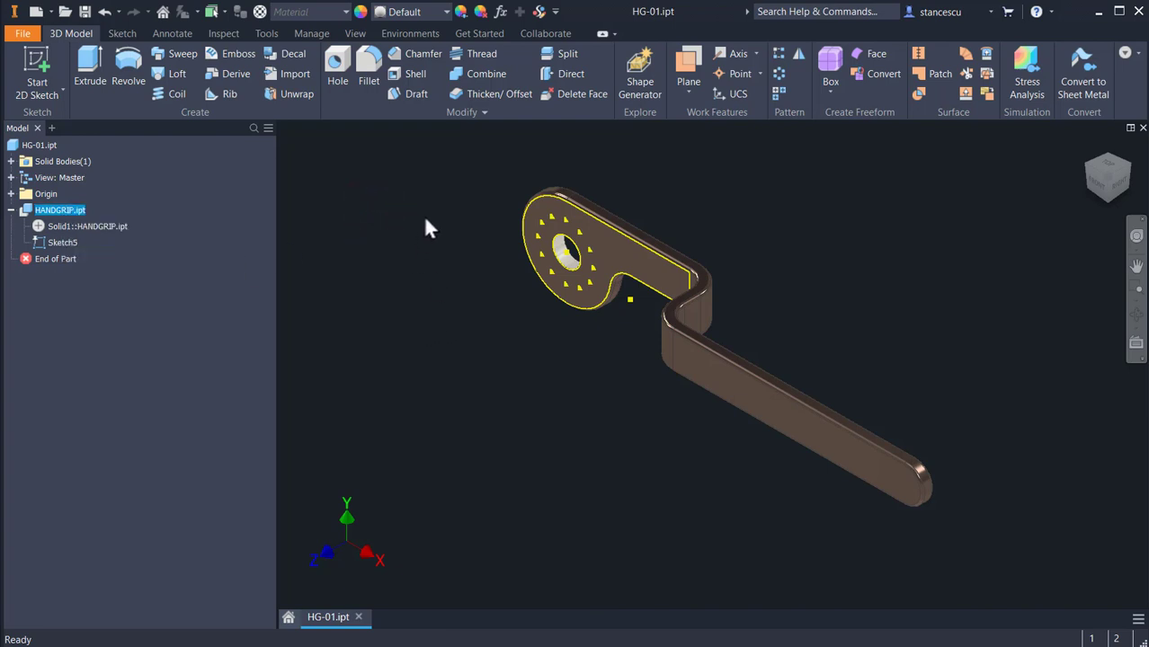
Step: Cut 5.1 mm through-all holes at three points of Sketch5 around the central hole, and save and close HG-01.ipt
{"action": "left_click", "coordinate": [336, 64]}
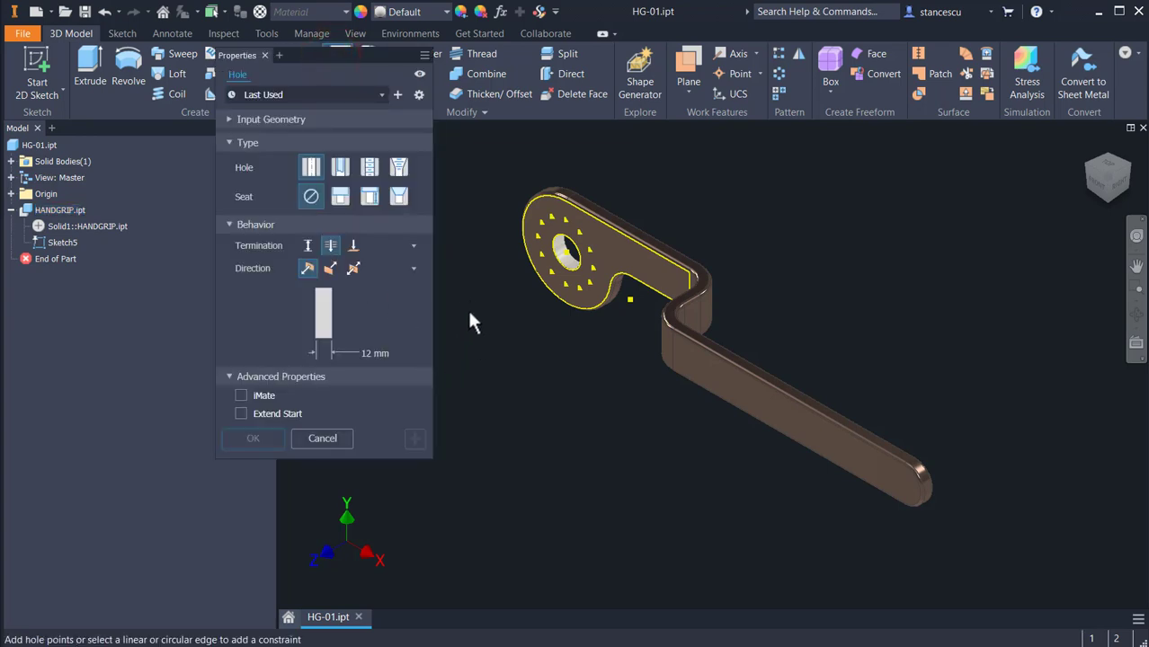
{"action": "left_click", "coordinate": [567, 223]}
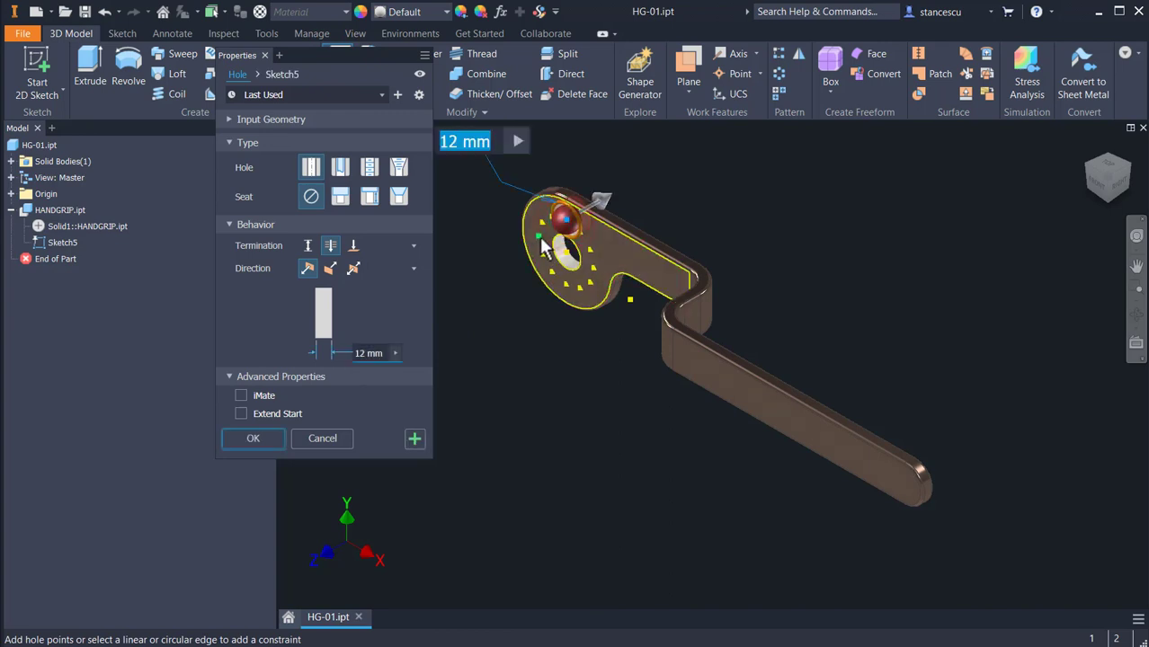
{"action": "left_click", "coordinate": [537, 238]}
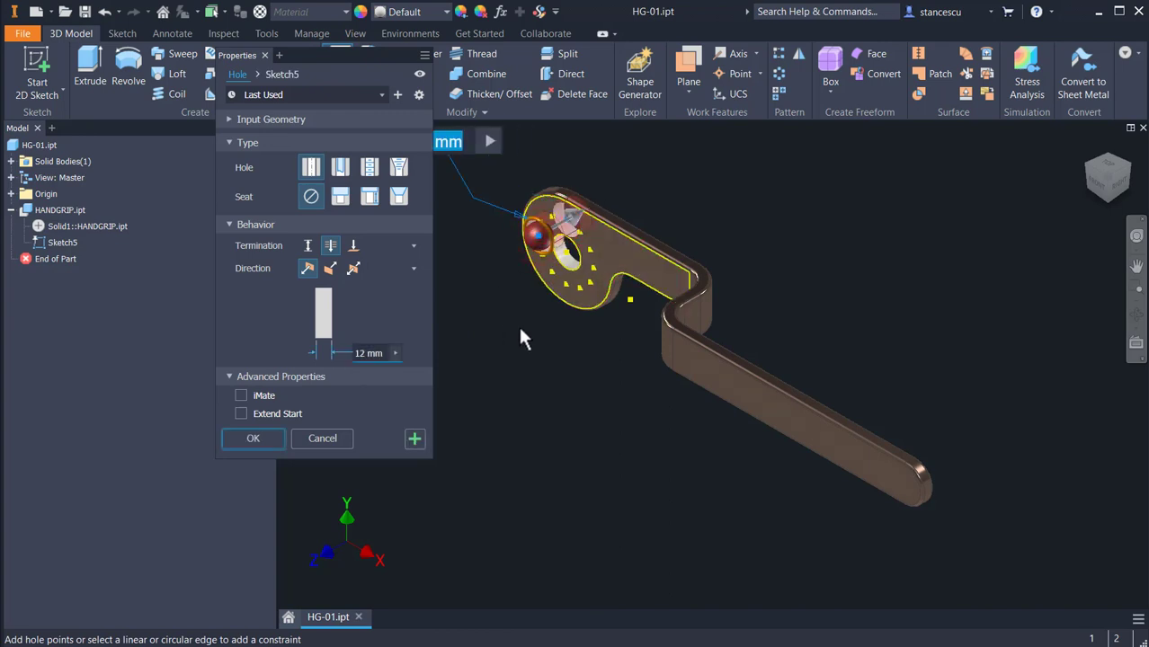
{"action": "left_click", "coordinate": [582, 287]}
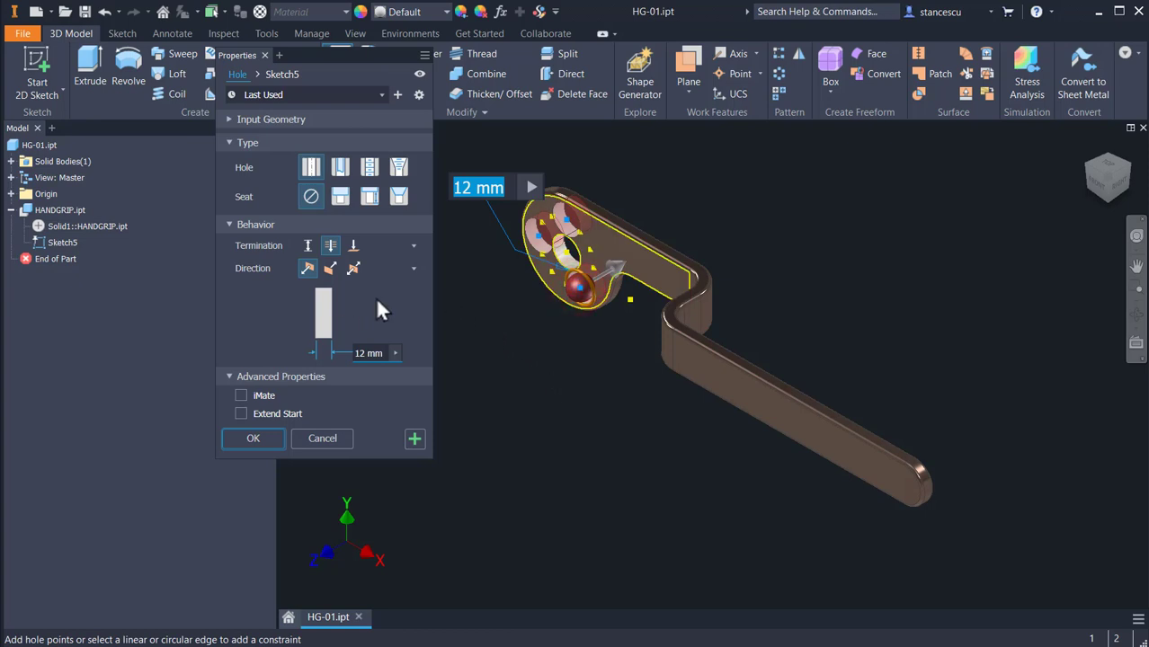
{"action": "type", "text": "5.1"}
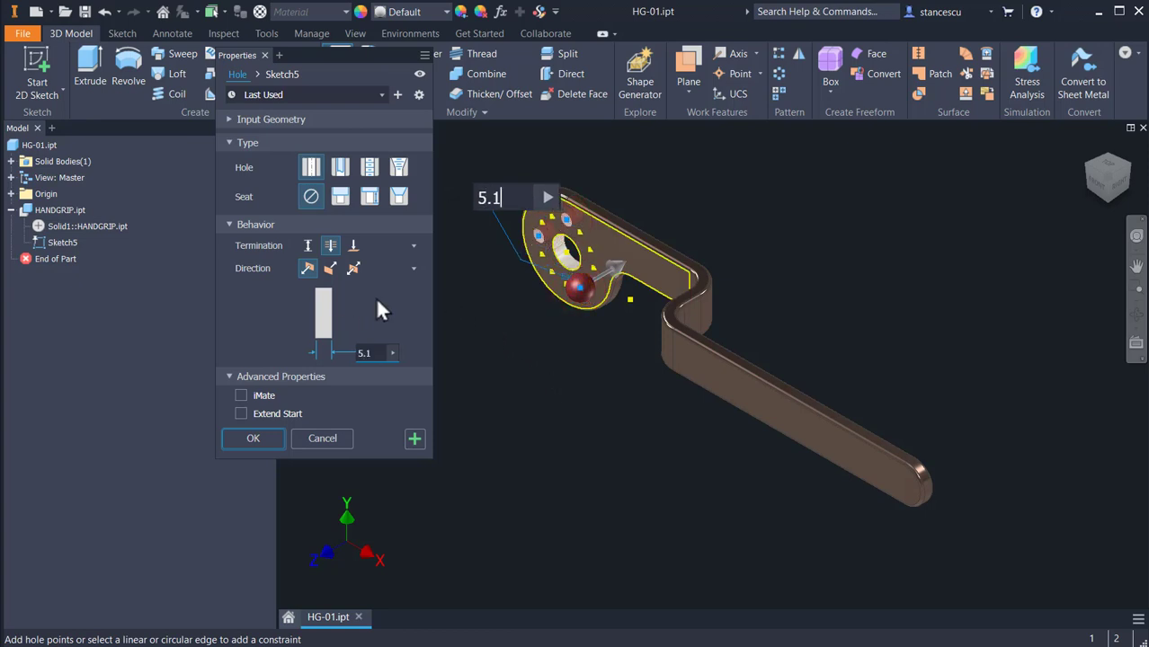
{"action": "left_click", "coordinate": [256, 435]}
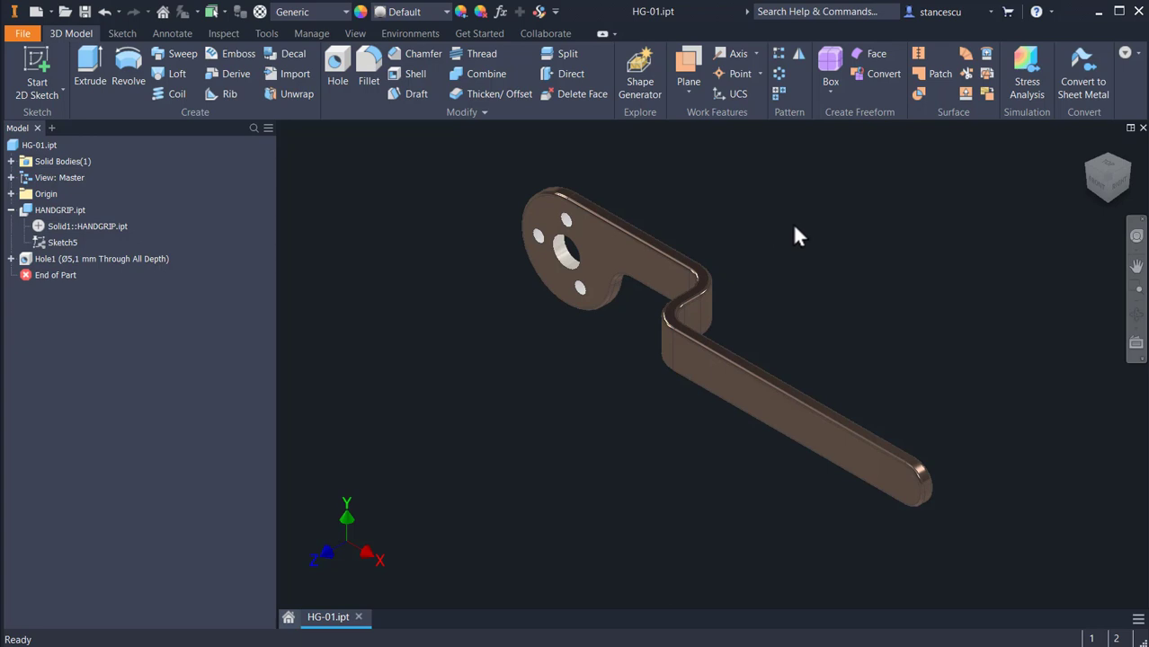
{"action": "left_click", "coordinate": [84, 12]}
{"action": "left_click", "coordinate": [1143, 128]}
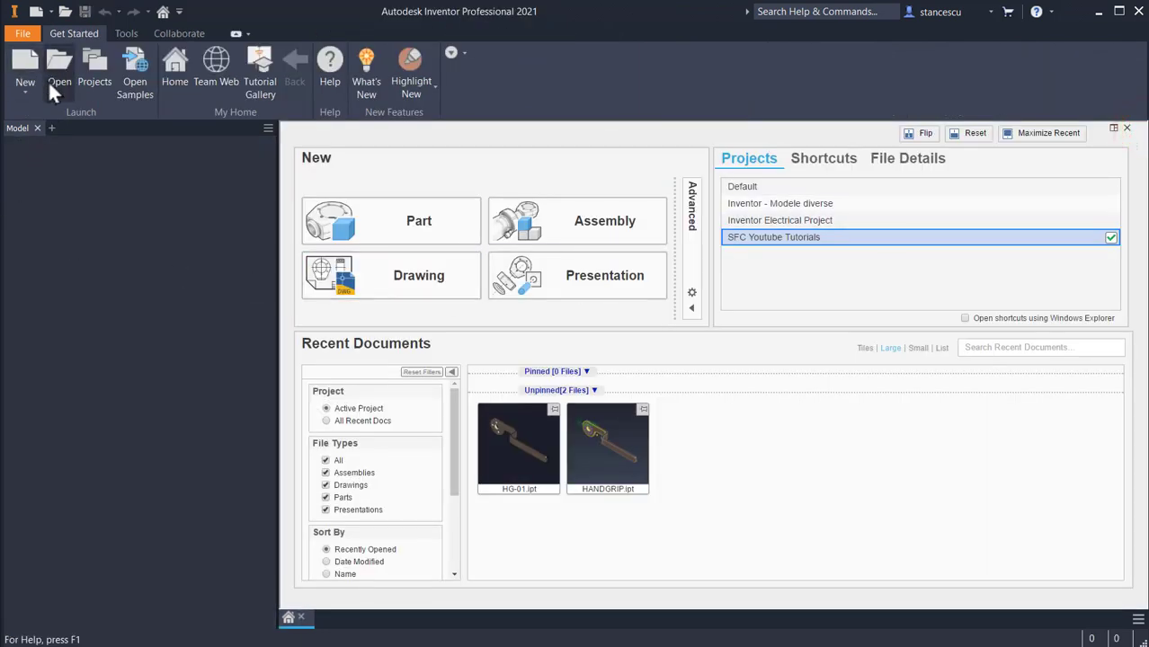
Step: Create a part from the metric Standard (mm).ipt template and derive HANDGRIP.ipt into it, mirrored about the XY Plane
{"action": "left_click", "coordinate": [35, 11]}
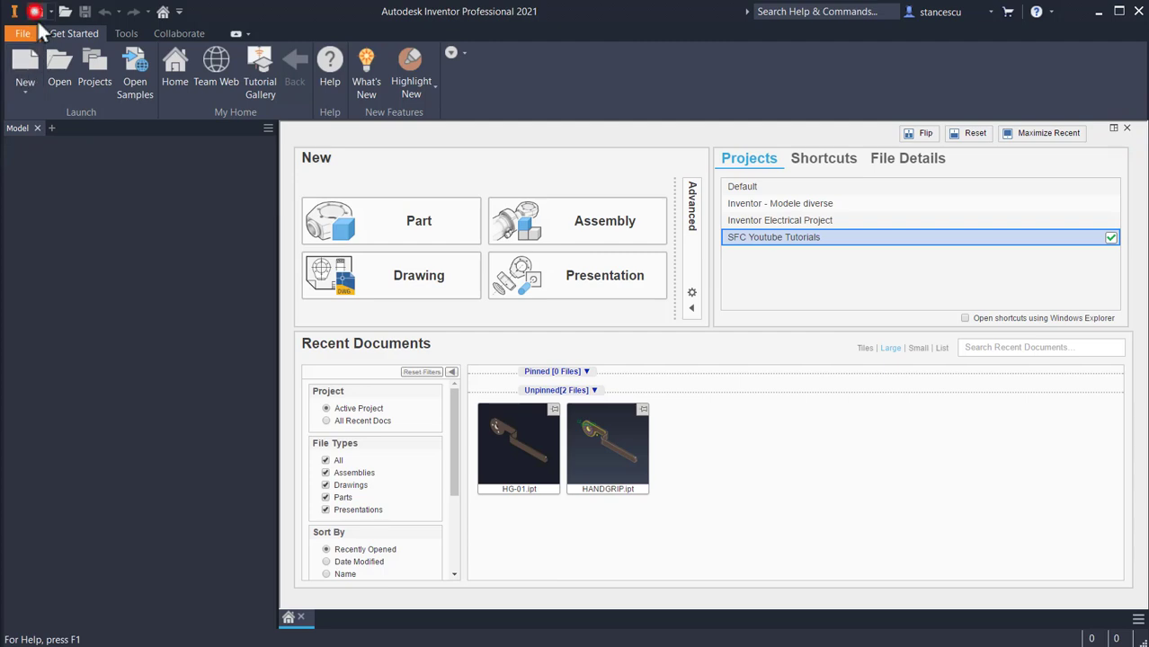
{"action": "left_click", "coordinate": [507, 173]}
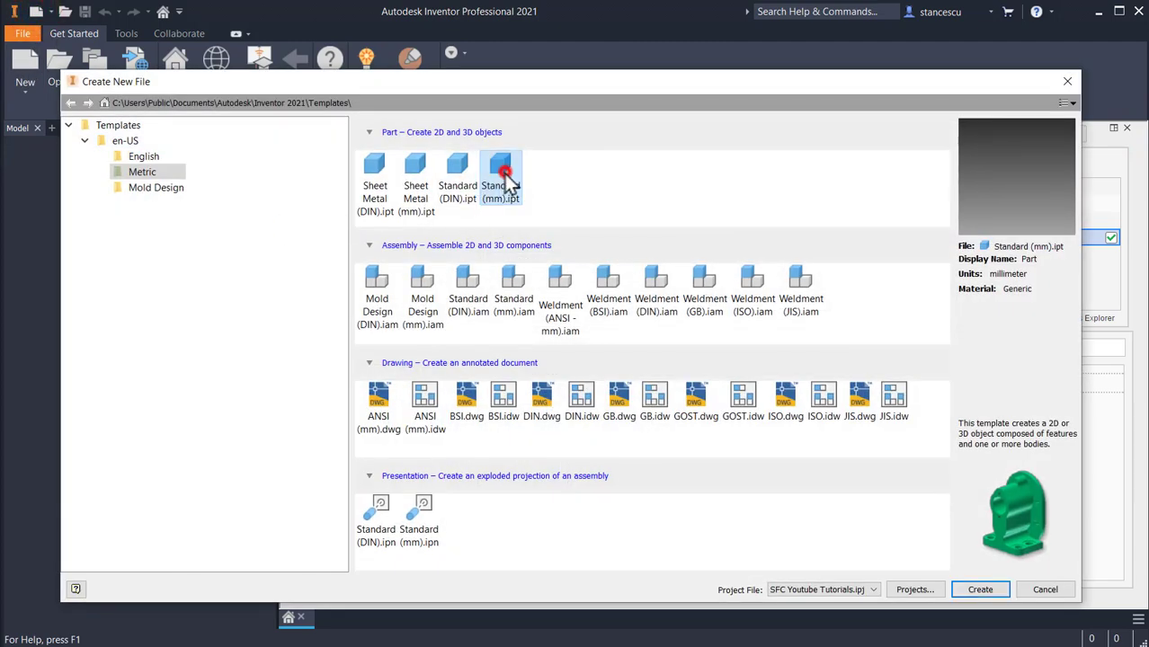
{"action": "double_click", "coordinate": [507, 173]}
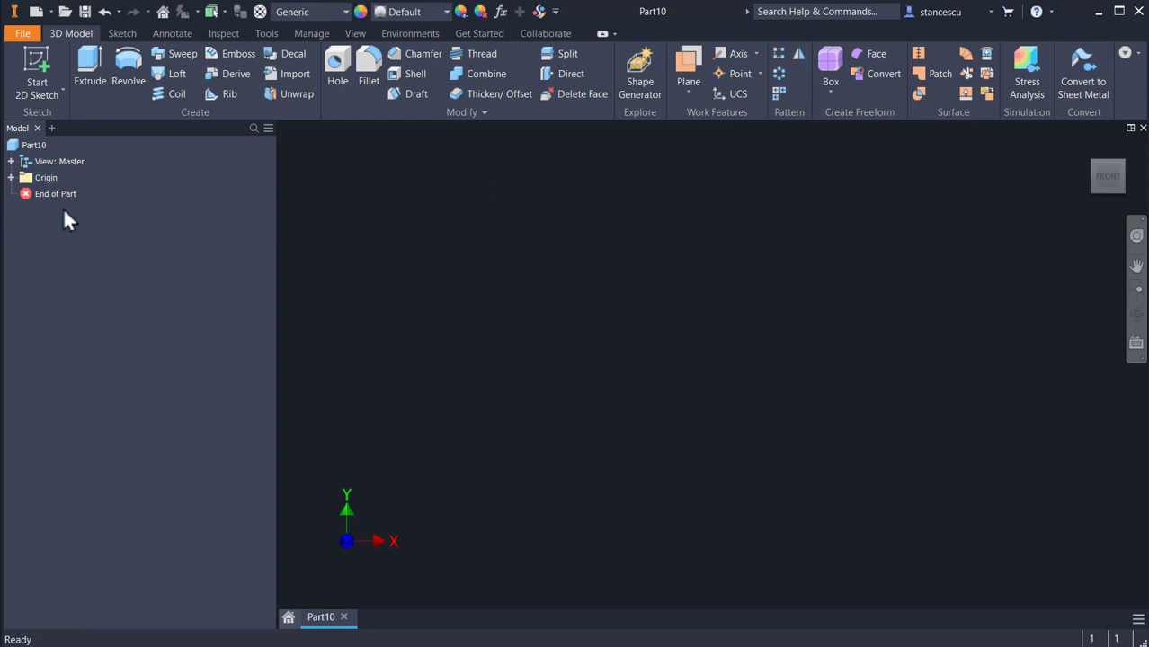
{"action": "left_click", "coordinate": [214, 71]}
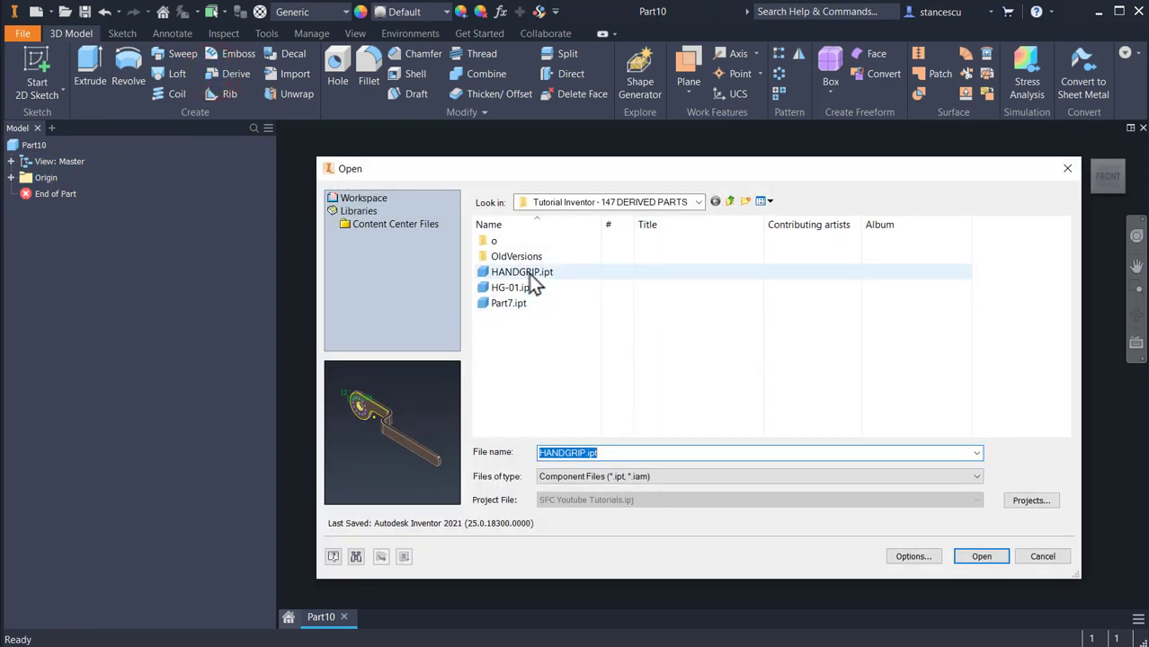
{"action": "double_click", "coordinate": [529, 274]}
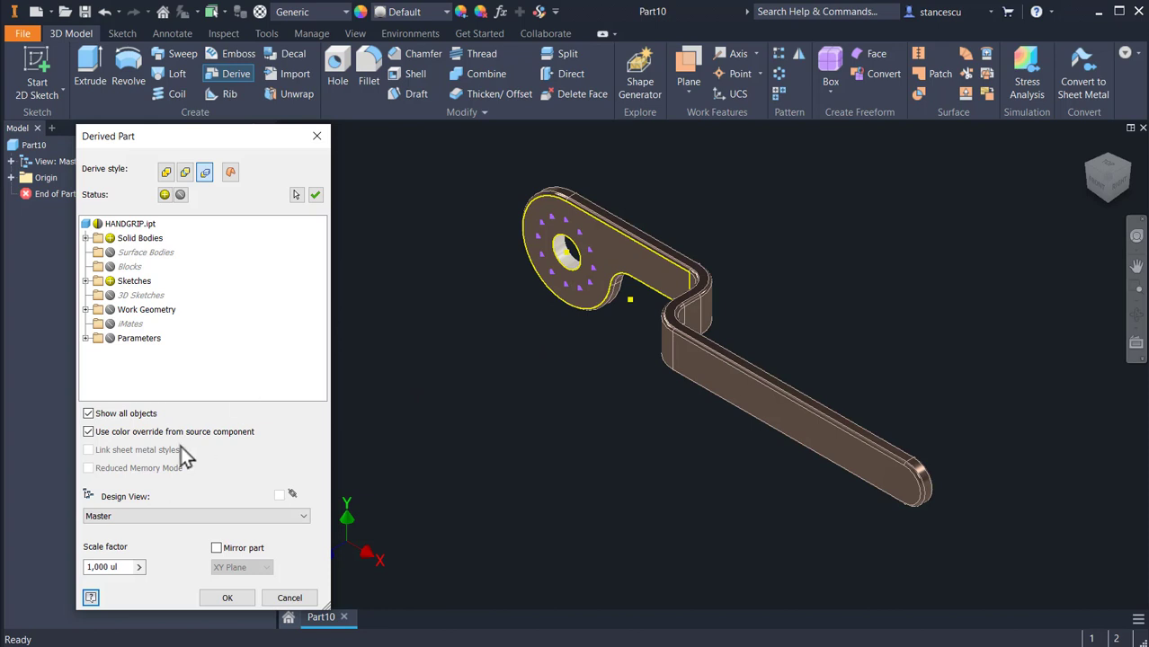
{"action": "left_click", "coordinate": [216, 548]}
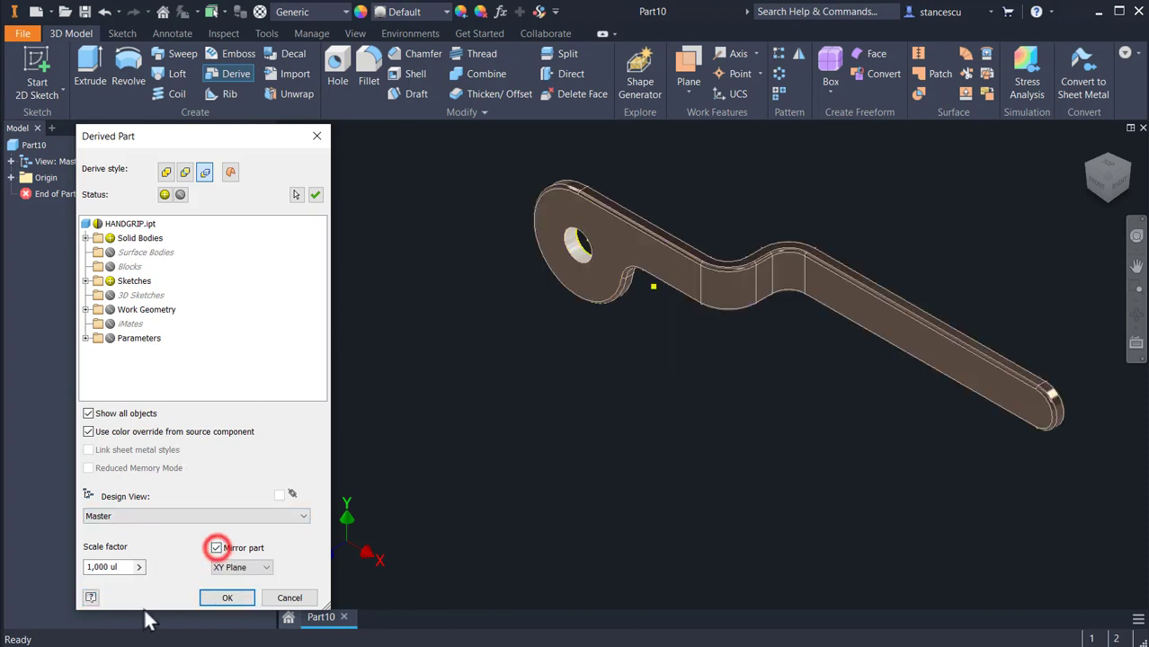
{"action": "left_click", "coordinate": [238, 601]}
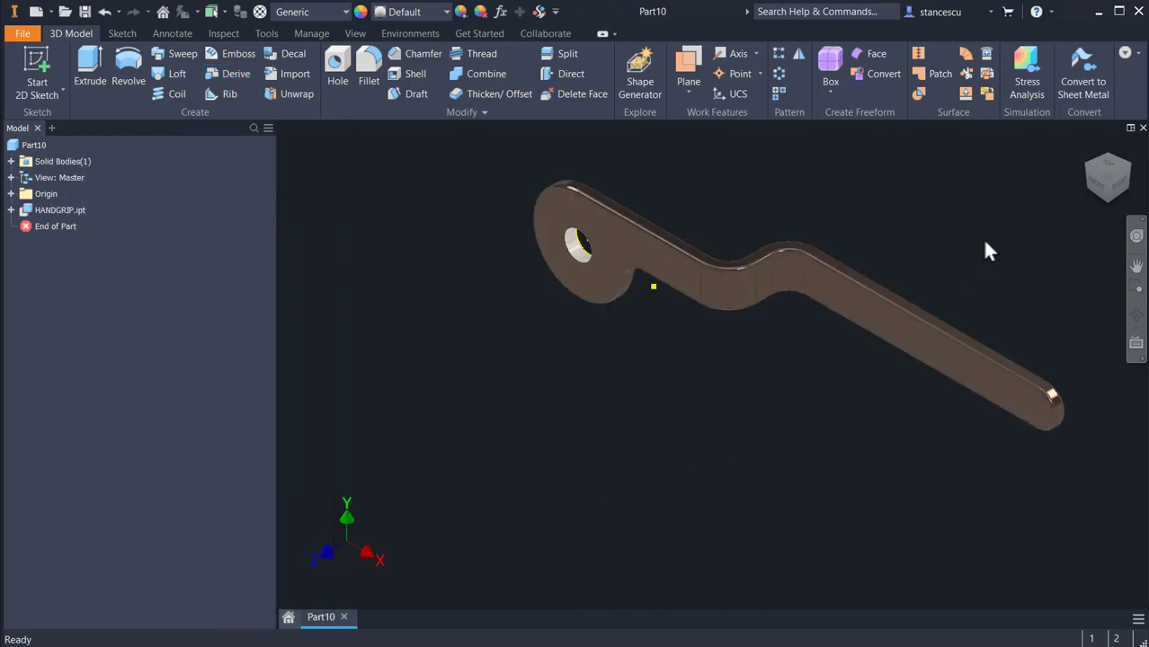
Step: Cut 5.1 mm through-all holes at three Sketch5 points around the mirrored handle's central hole
{"action": "left_click", "coordinate": [1127, 164]}
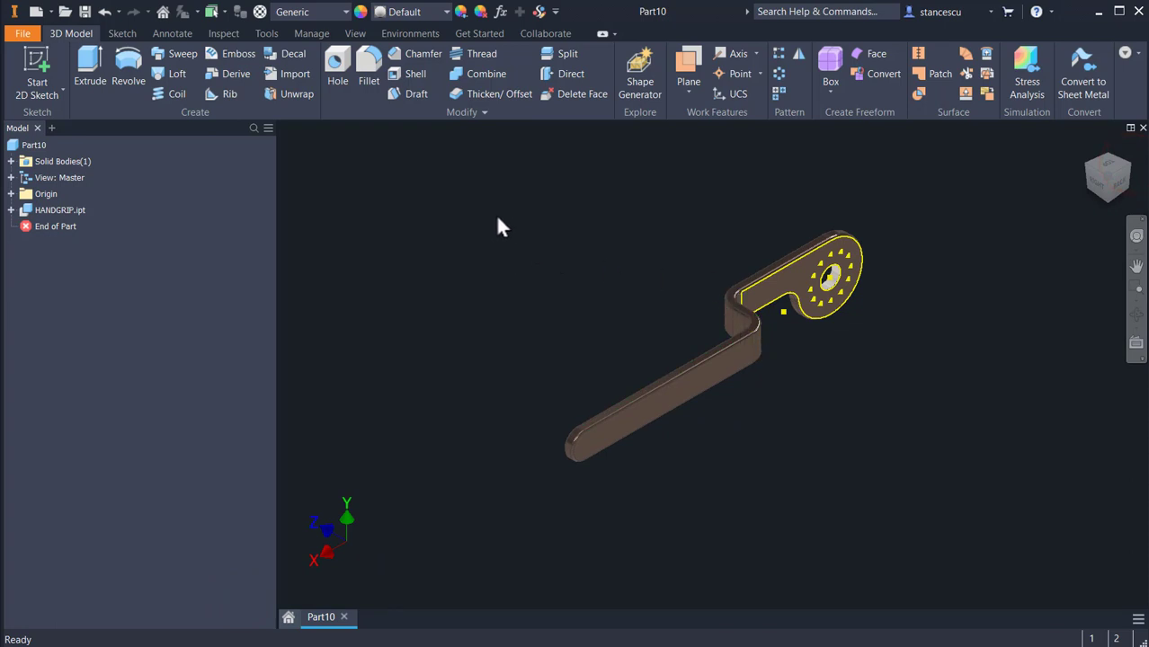
{"action": "left_click", "coordinate": [338, 63]}
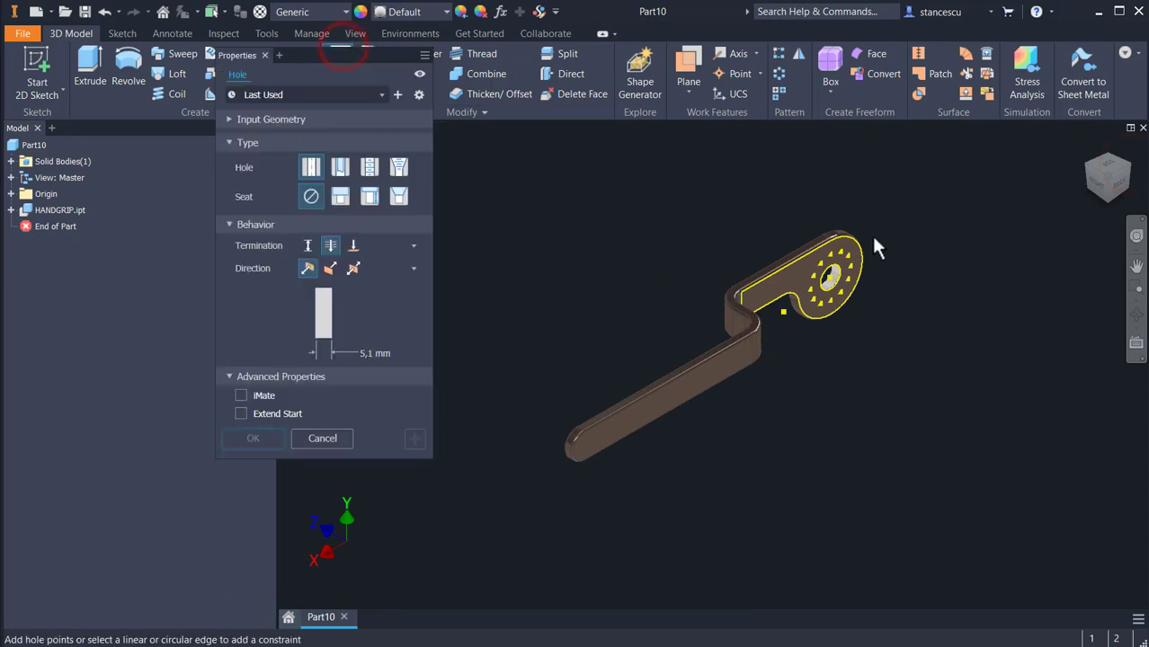
{"action": "left_click", "coordinate": [843, 249]}
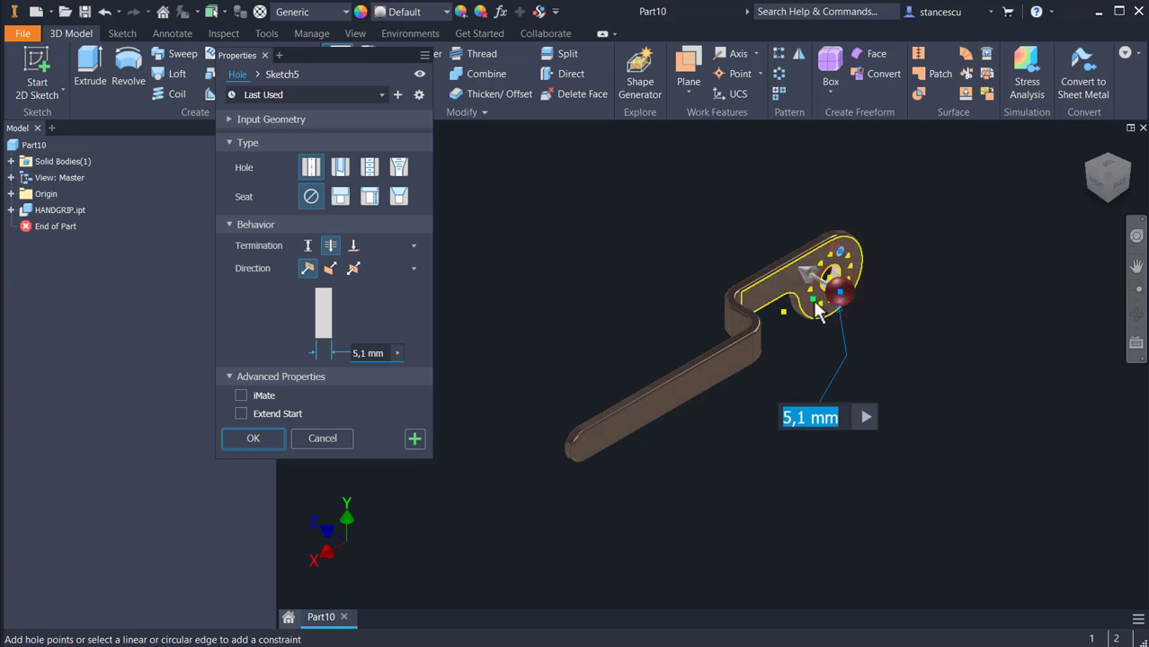
{"action": "left_click", "coordinate": [812, 302]}
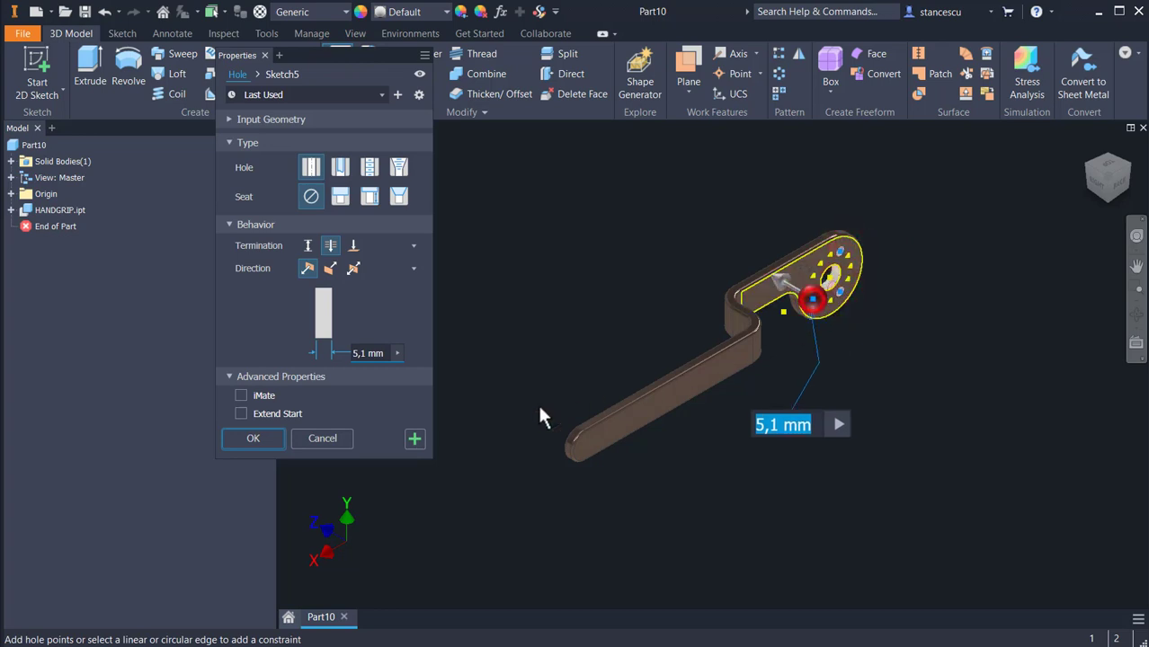
{"action": "left_click", "coordinate": [254, 440]}
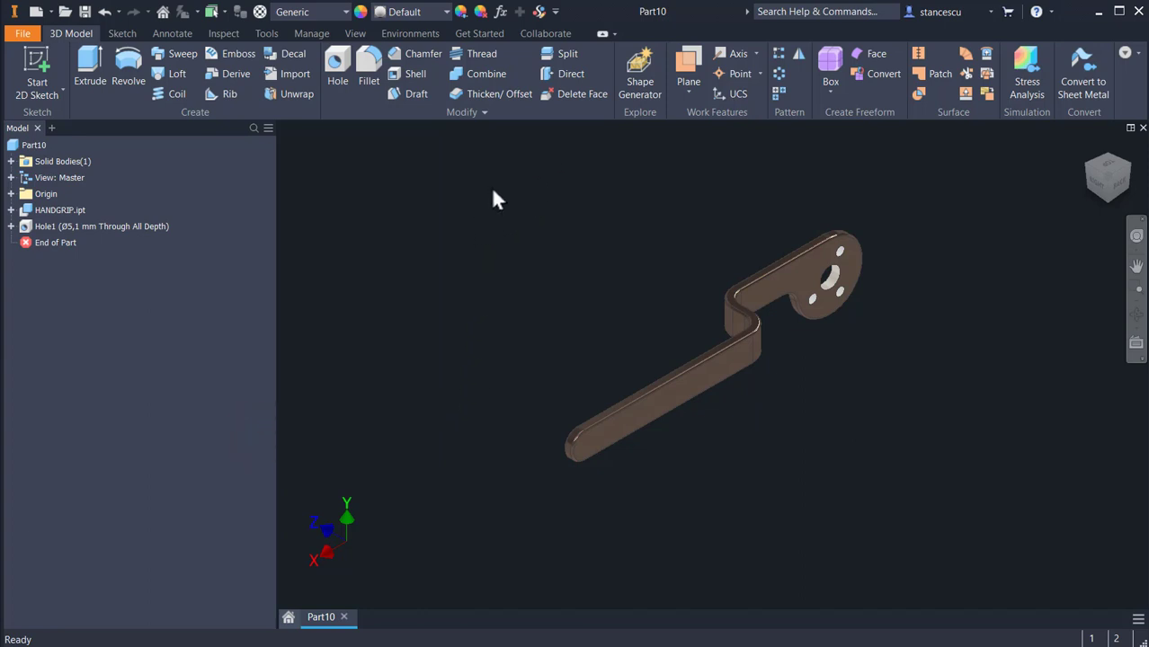
Step: Assign the Steel, Cast material from the Inventor Material Library to the mirrored handle
{"action": "key", "text": "F6"}
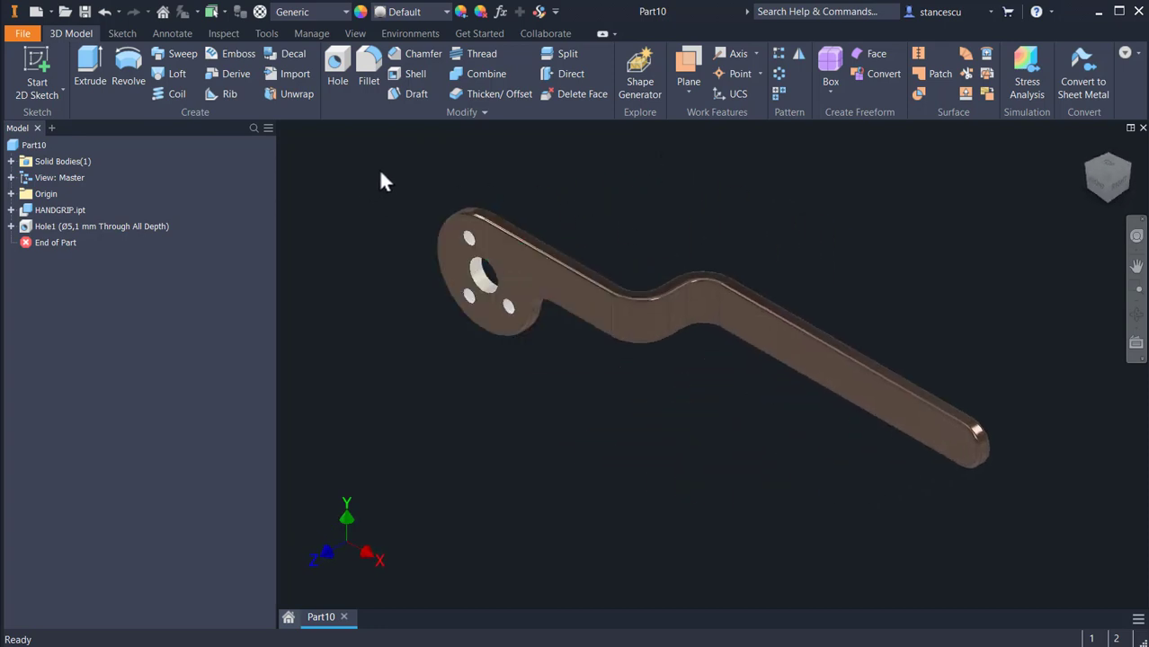
{"action": "left_click", "coordinate": [311, 12]}
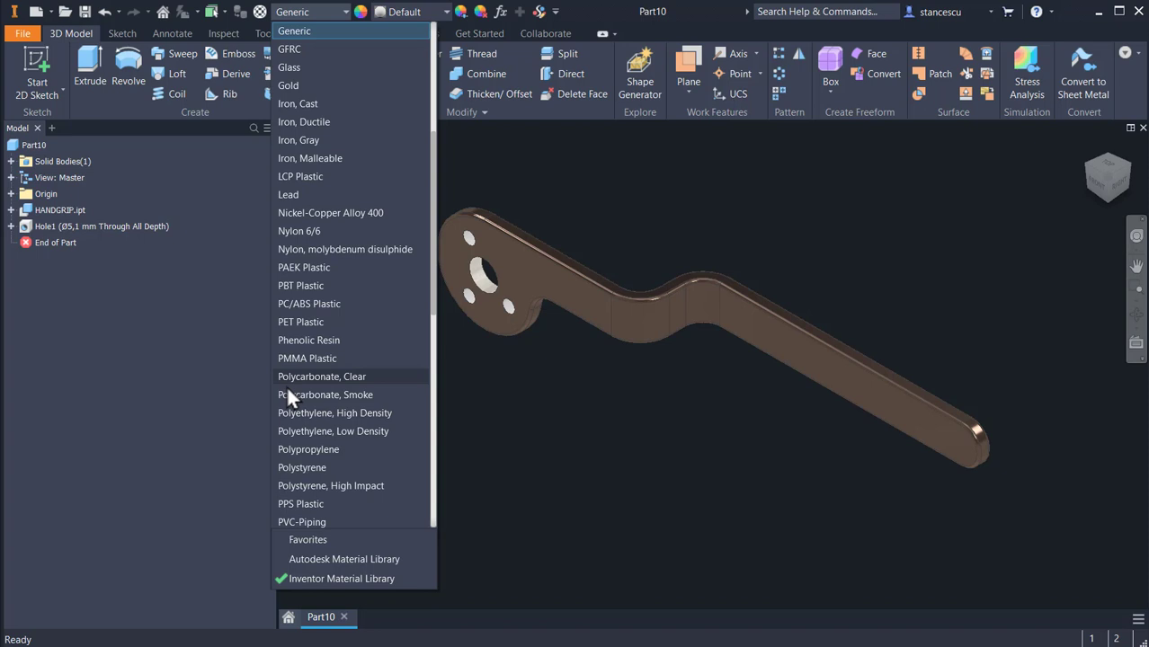
{"action": "scroll", "coordinate": [287, 385], "scroll_direction": "down", "scroll_amount": 7}
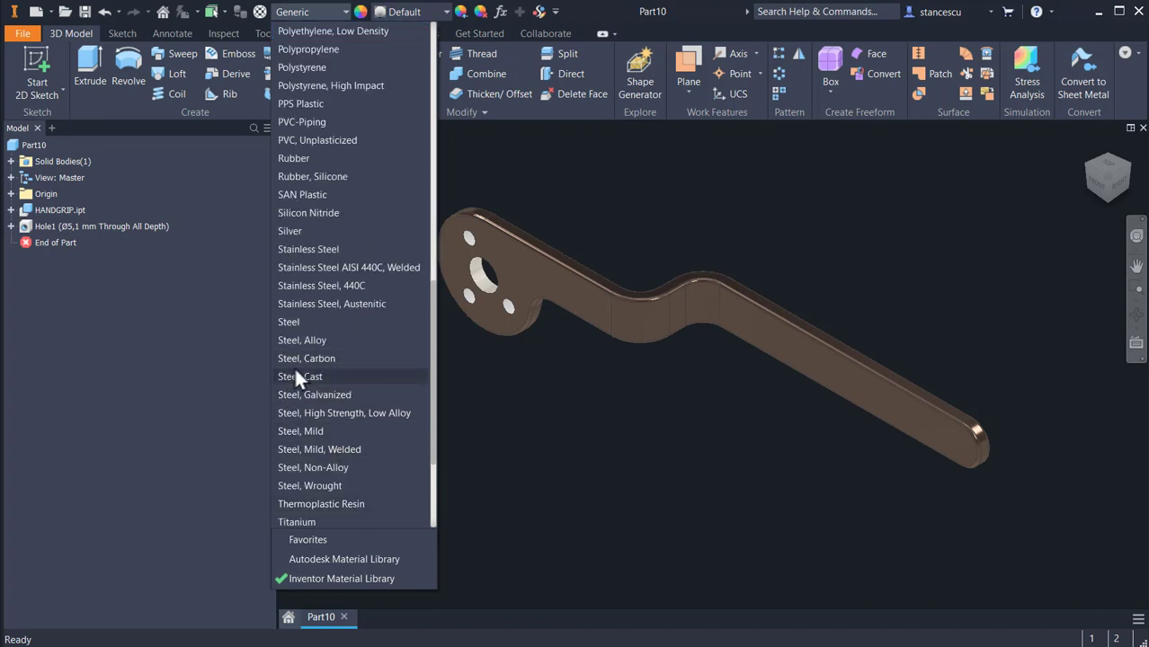
{"action": "left_click", "coordinate": [296, 372]}
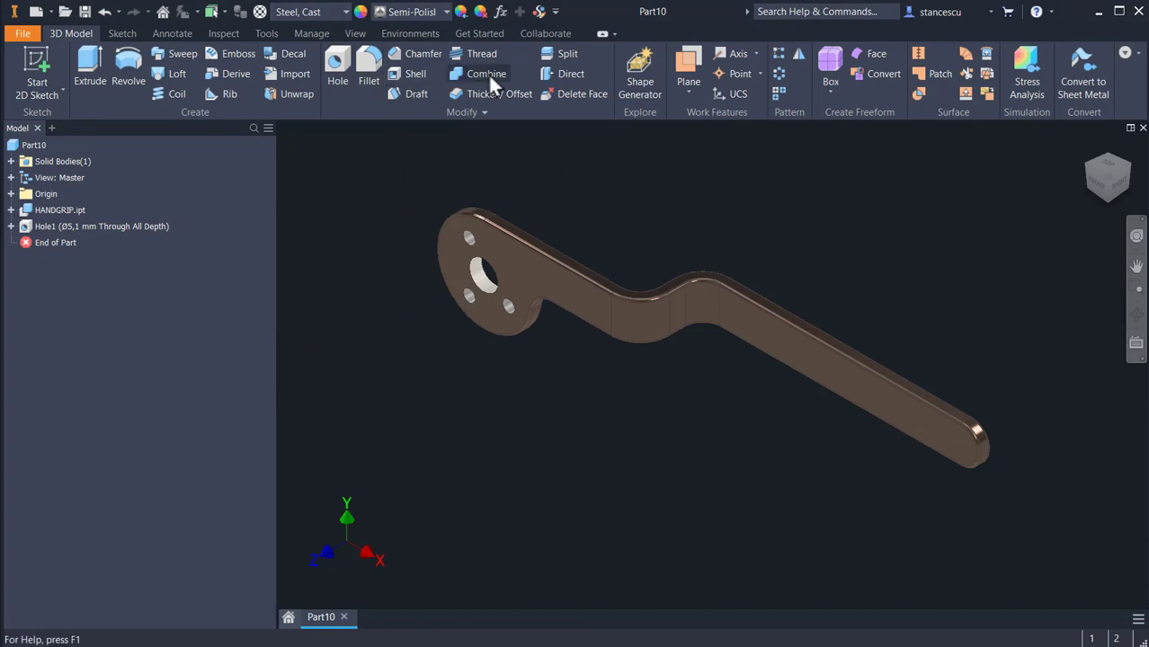
Step: Clear the appearance overrides from the entire mirrored handle
{"action": "left_click", "coordinate": [480, 11]}
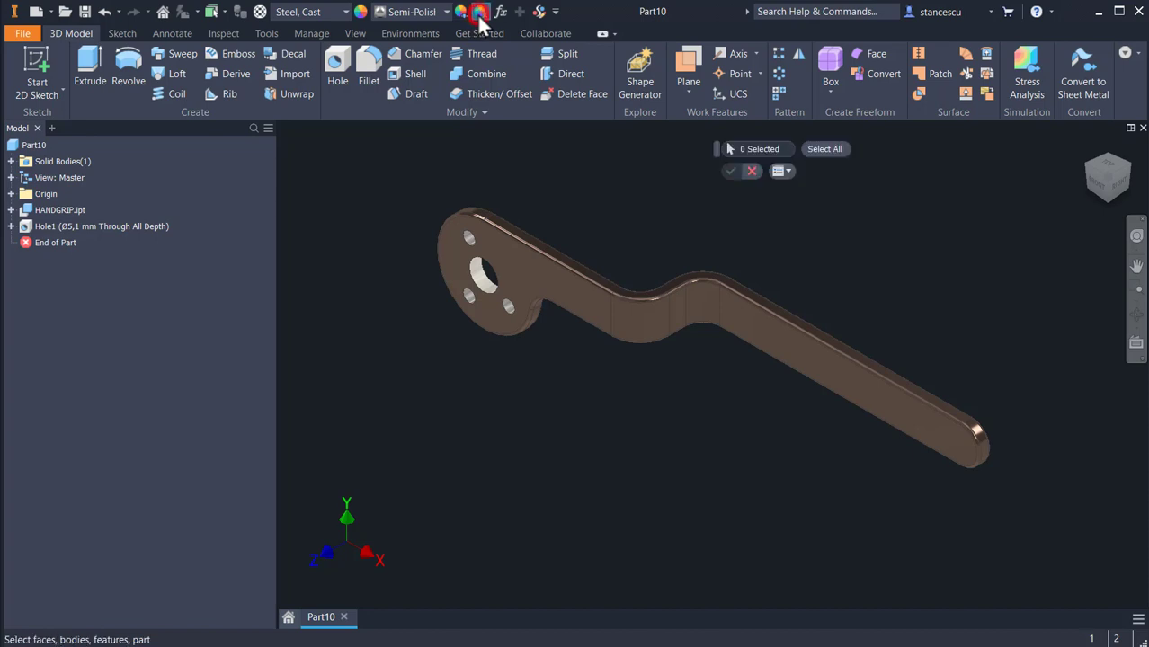
{"action": "left_click", "coordinate": [820, 150]}
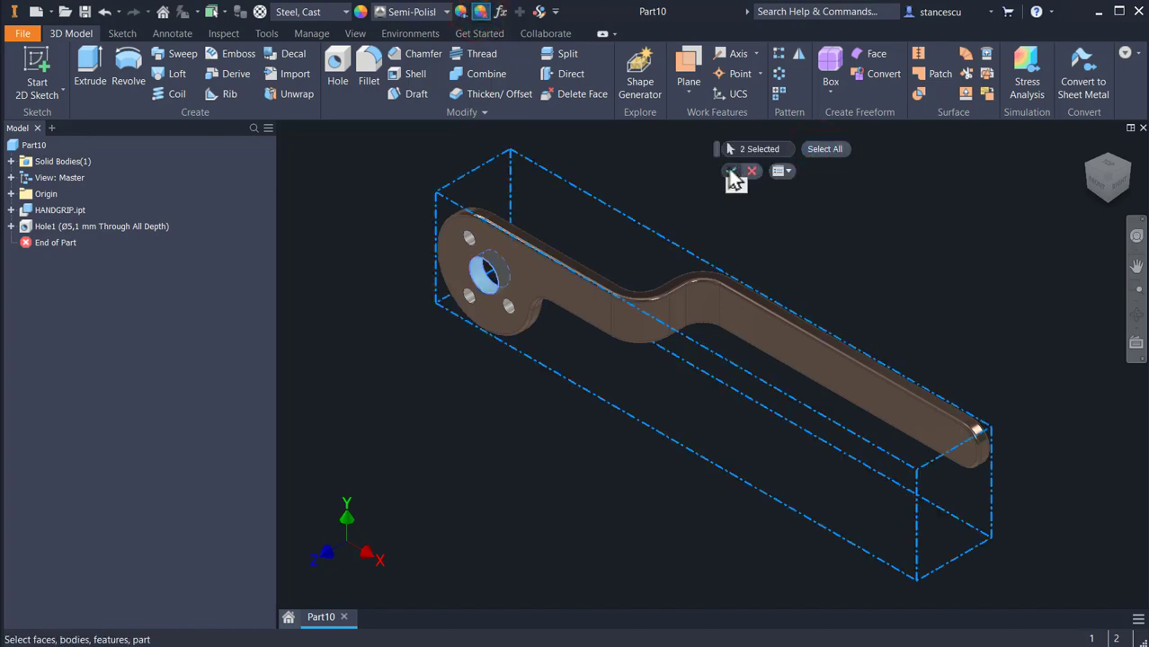
{"action": "left_click", "coordinate": [730, 171]}
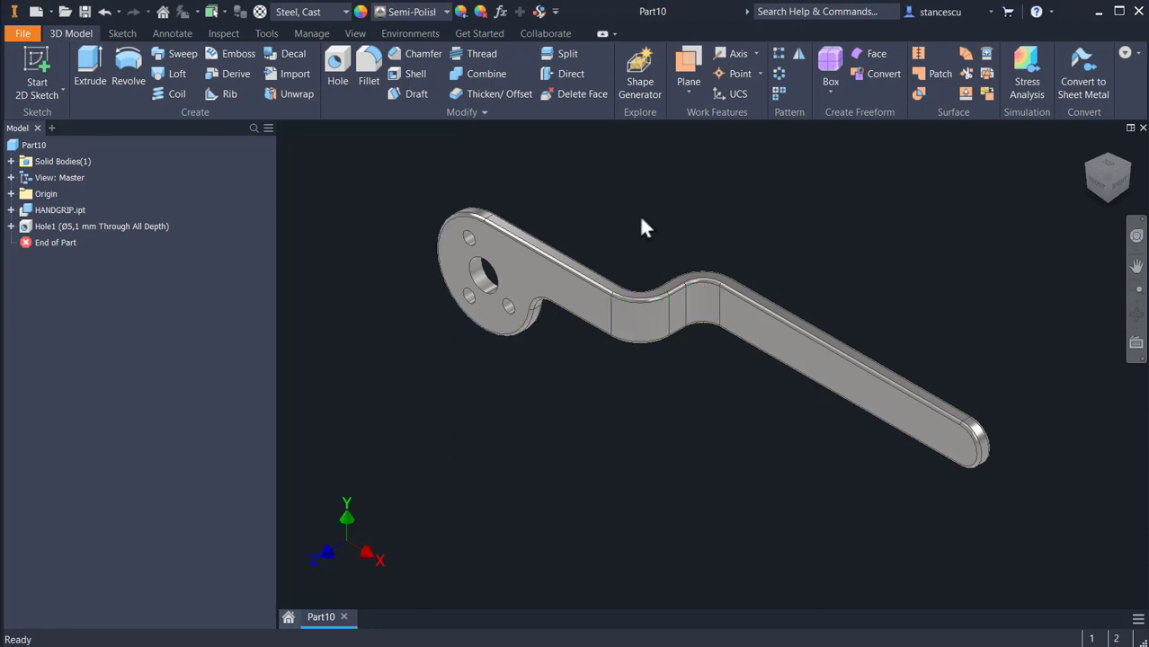
Step: Save the mirrored handle as HG-02 in the Tutorial Inventor - 147 DERIVED PARTS folder and close it
{"action": "left_click", "coordinate": [84, 12]}
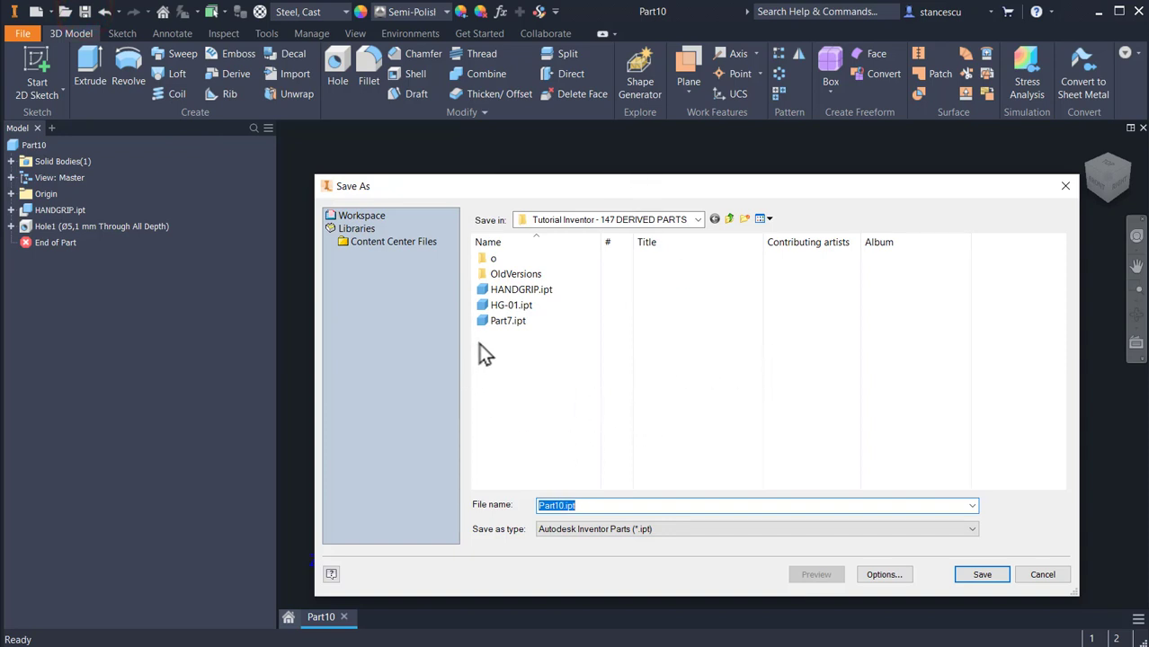
{"action": "type", "text": "HG-0"}
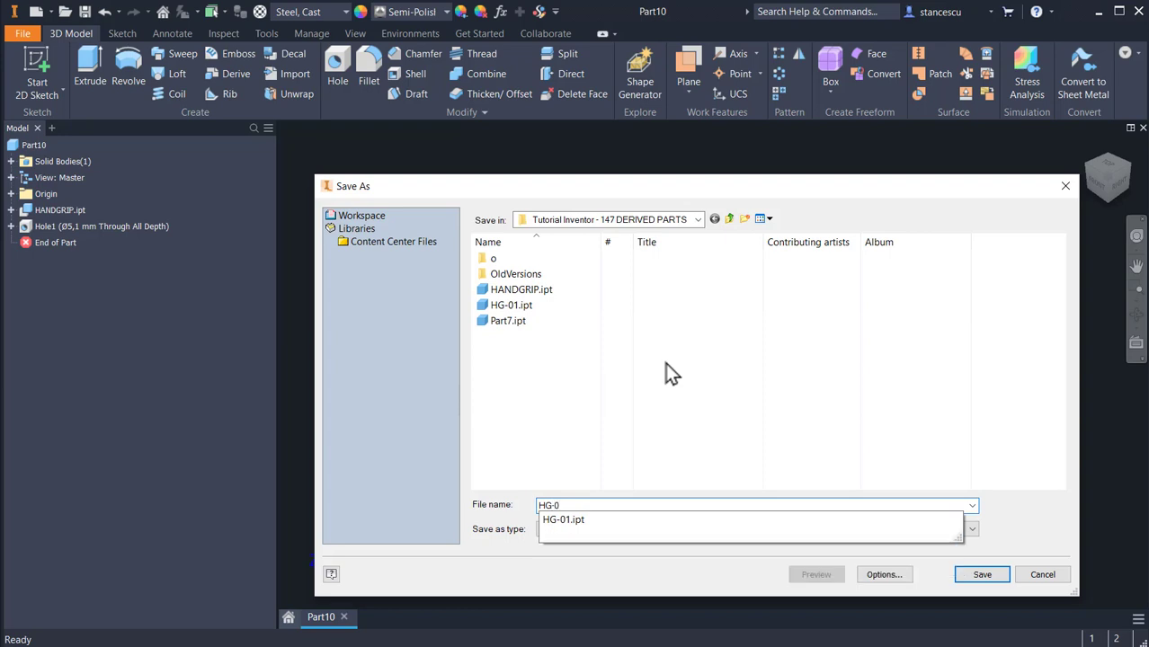
{"action": "type", "text": "2"}
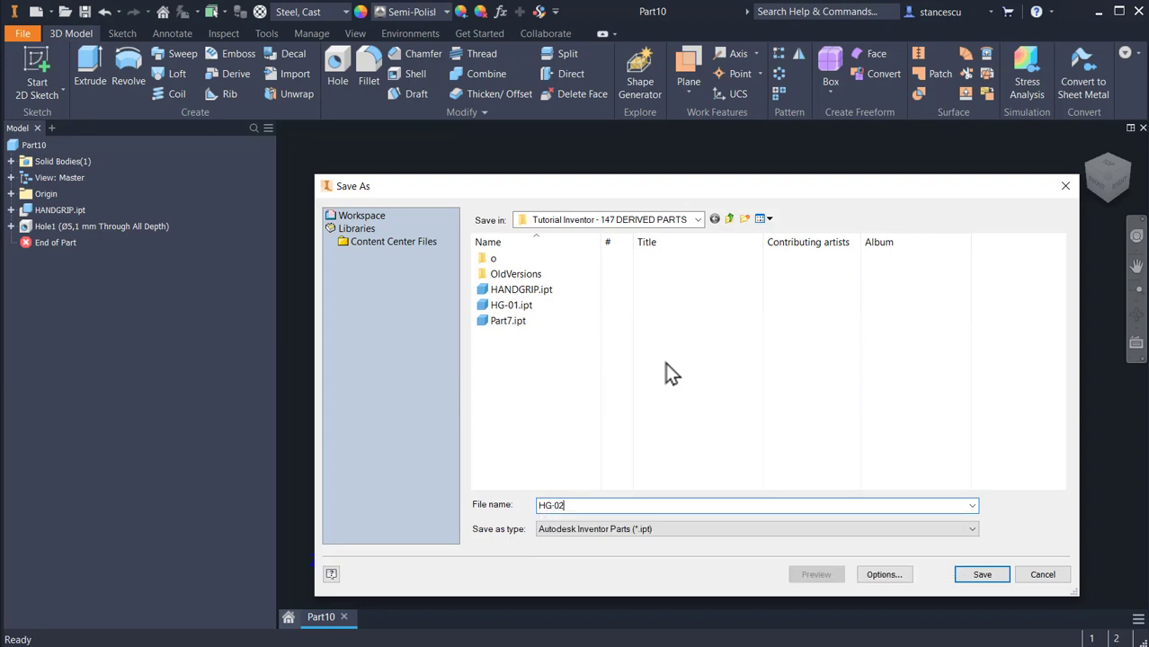
{"action": "left_click", "coordinate": [984, 575]}
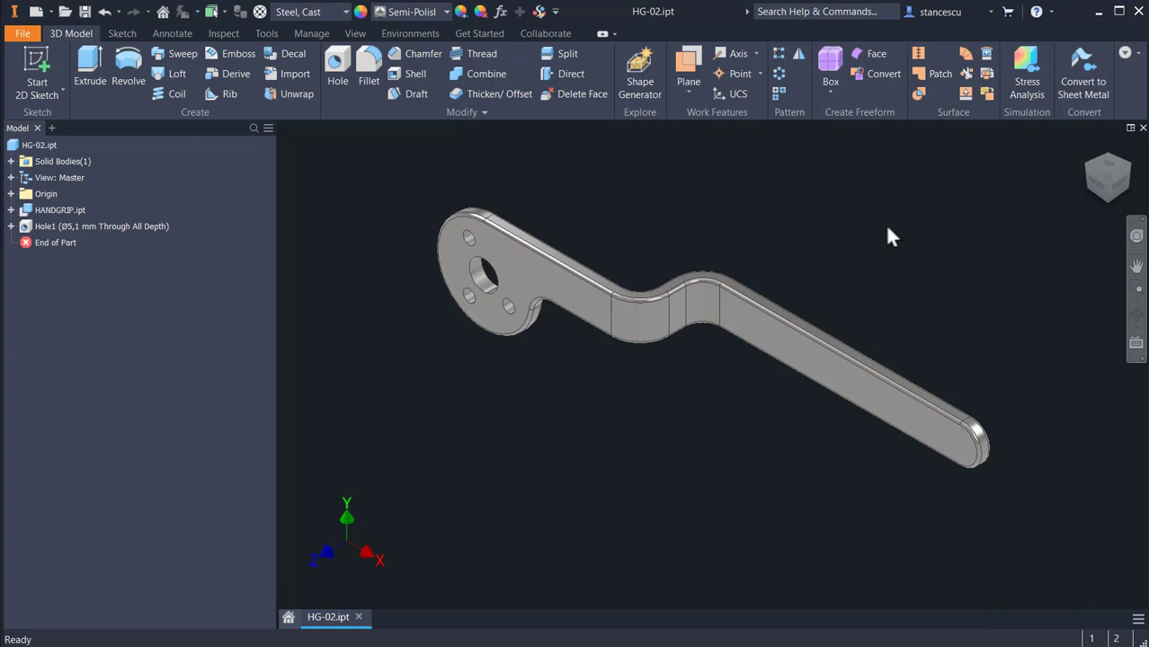
{"action": "left_click", "coordinate": [1144, 128]}
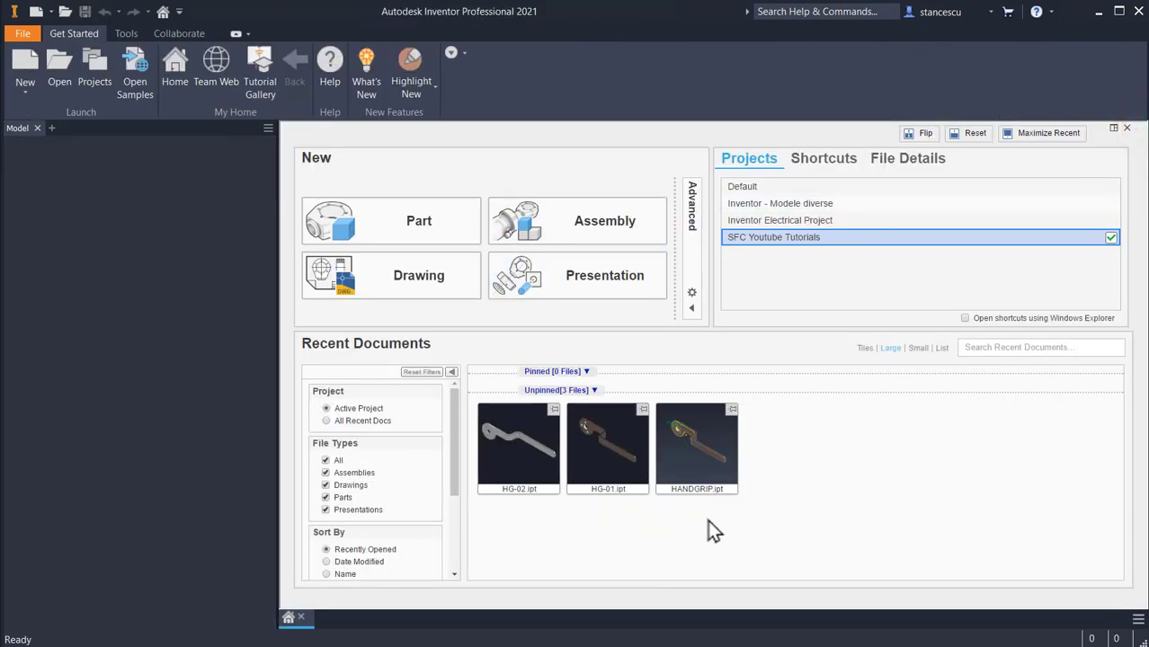
Step: Open HANDGRIP.ipt, set the handle's overall length in Extrusion2's Sketch2 to 145 mm, and save and close the part
{"action": "left_click", "coordinate": [708, 521]}
{"action": "left_click", "coordinate": [681, 449]}
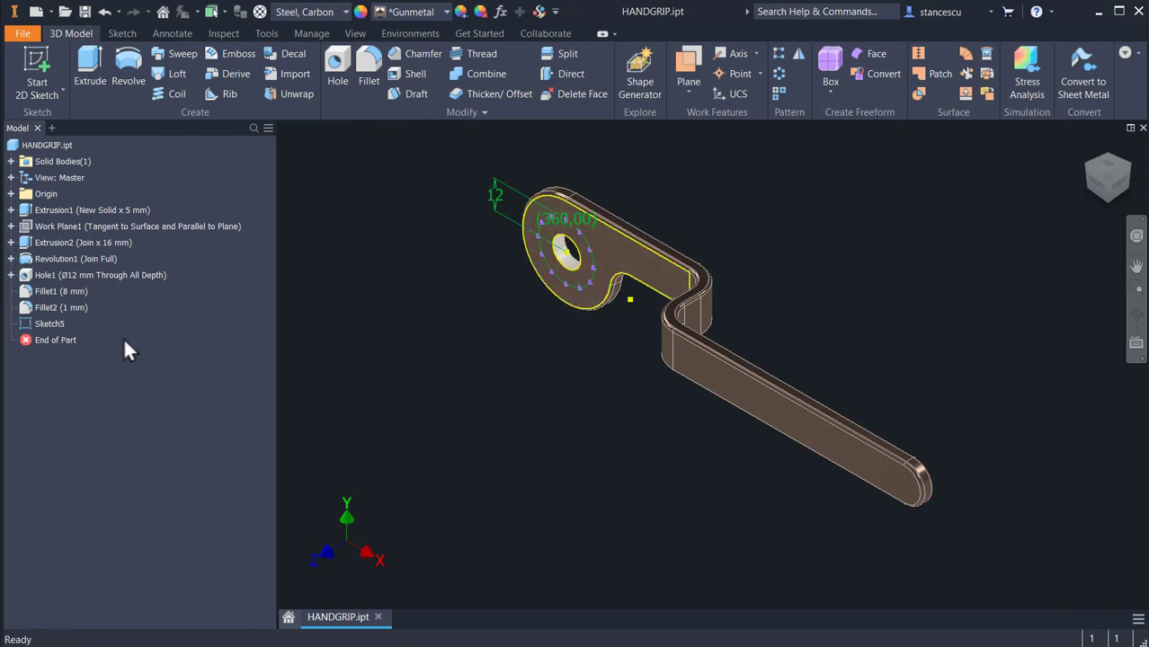
{"action": "left_click", "coordinate": [11, 242]}
{"action": "double_click", "coordinate": [38, 259]}
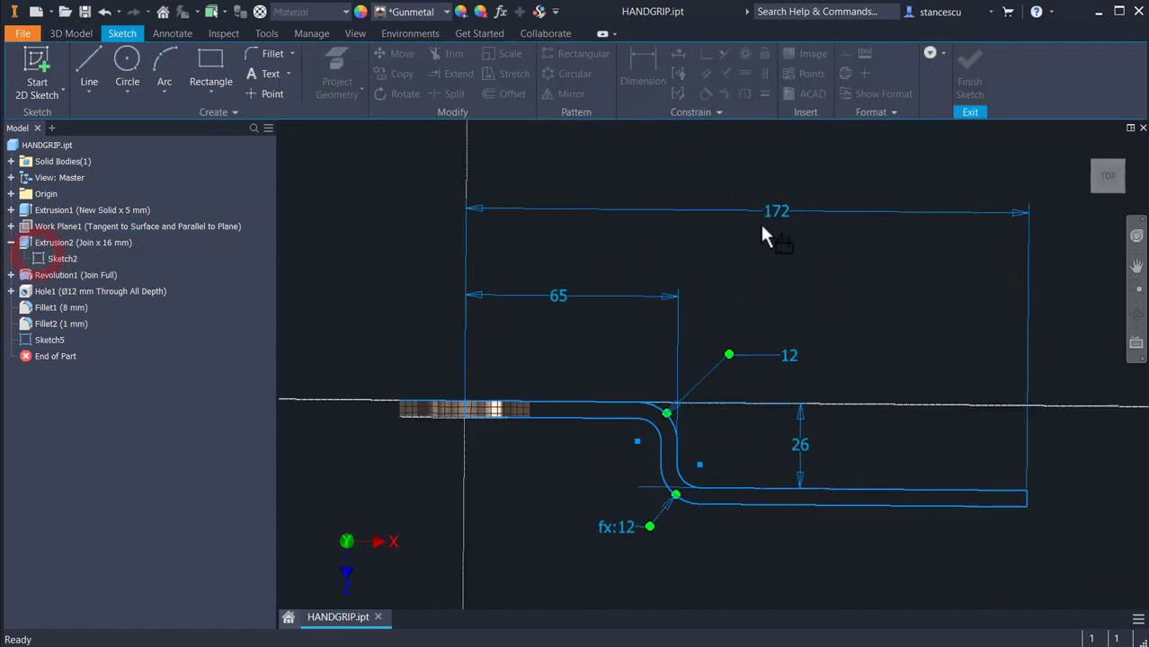
{"action": "double_click", "coordinate": [775, 211]}
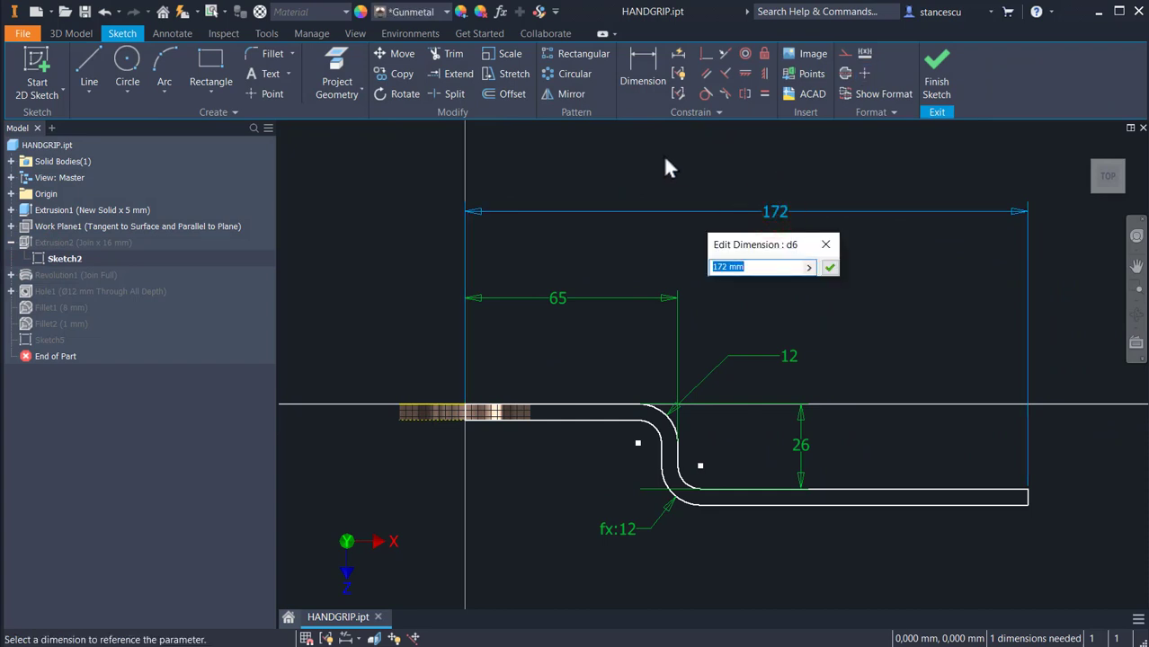
{"action": "type", "text": "145"}
{"action": "key", "text": "Return"}
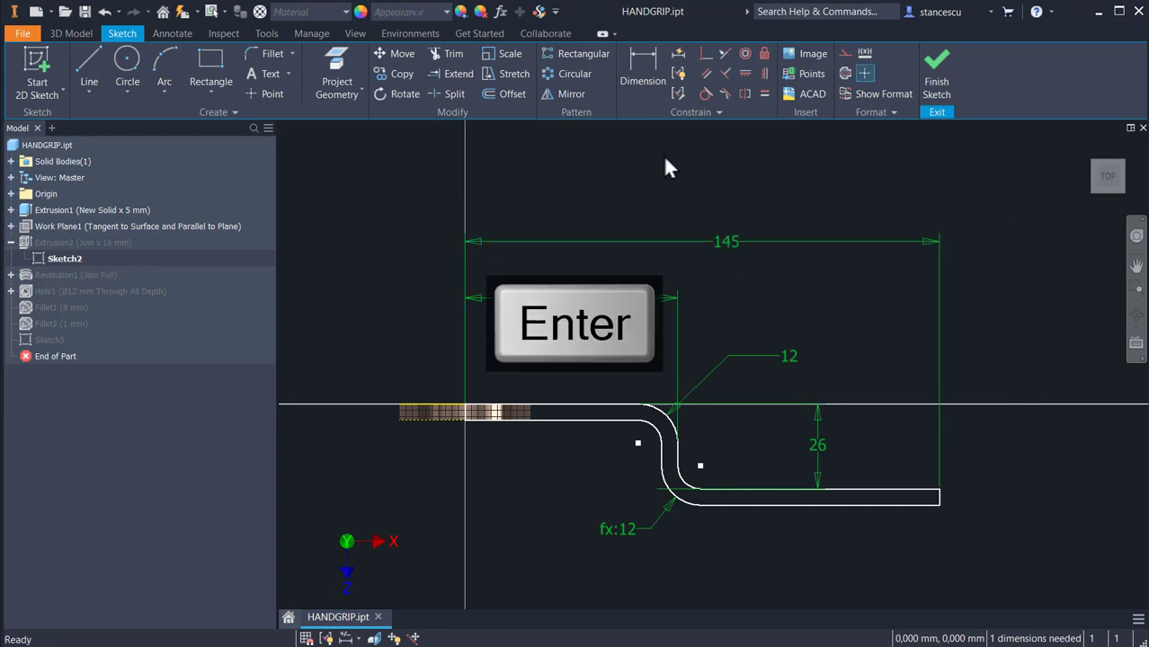
{"action": "left_click", "coordinate": [940, 76]}
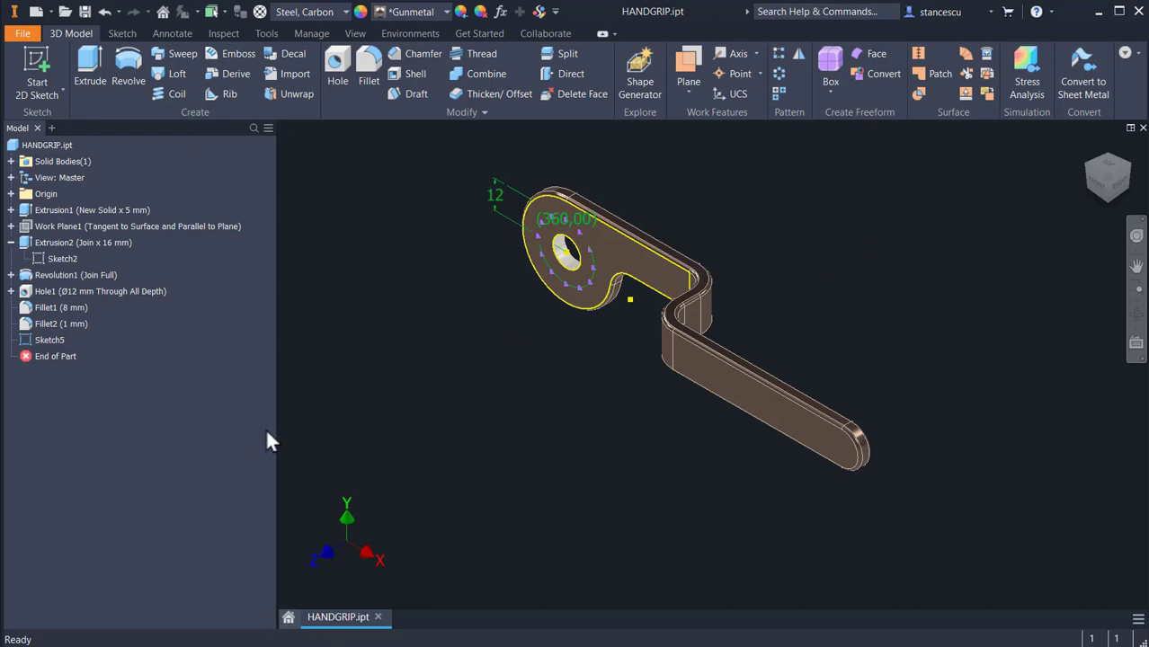
{"action": "key", "text": "ctrl+s"}
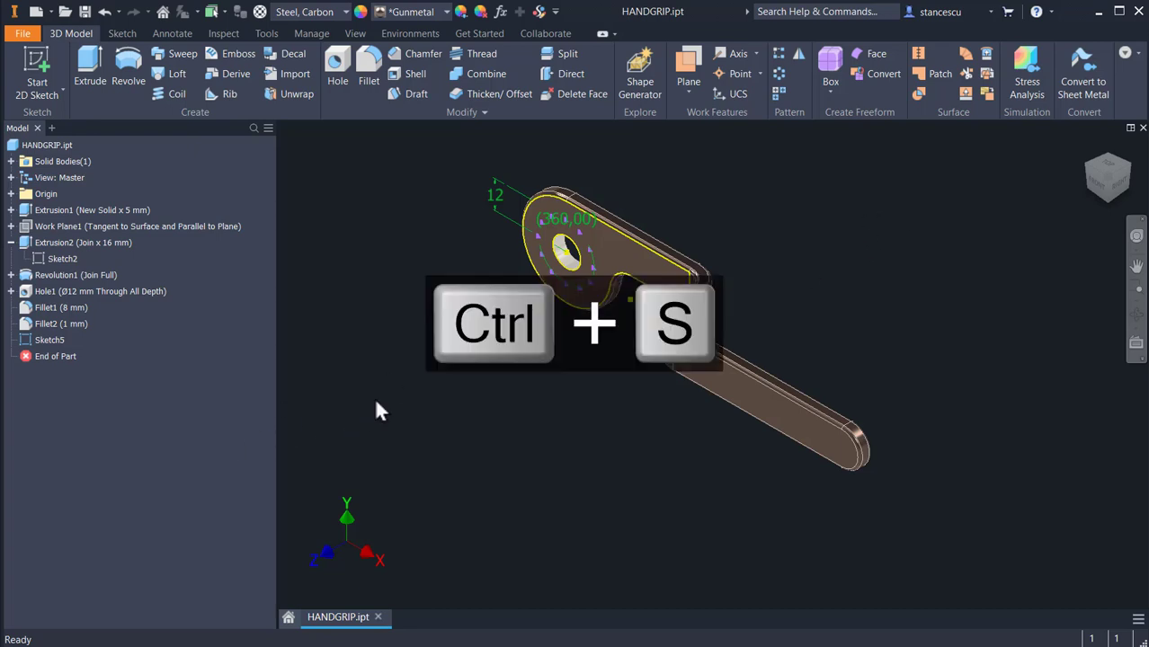
{"action": "left_click", "coordinate": [1143, 127]}
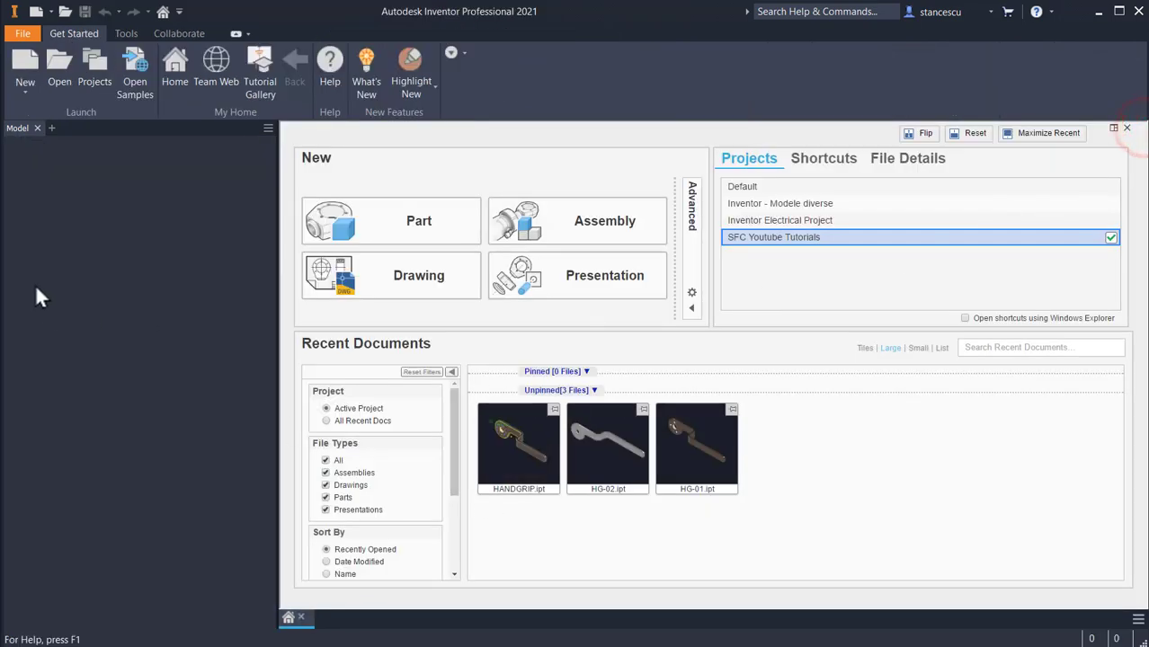
Step: Open HG-01.ipt, update it from the modified HANDGRIP.ipt, and close it
{"action": "left_click", "coordinate": [58, 60]}
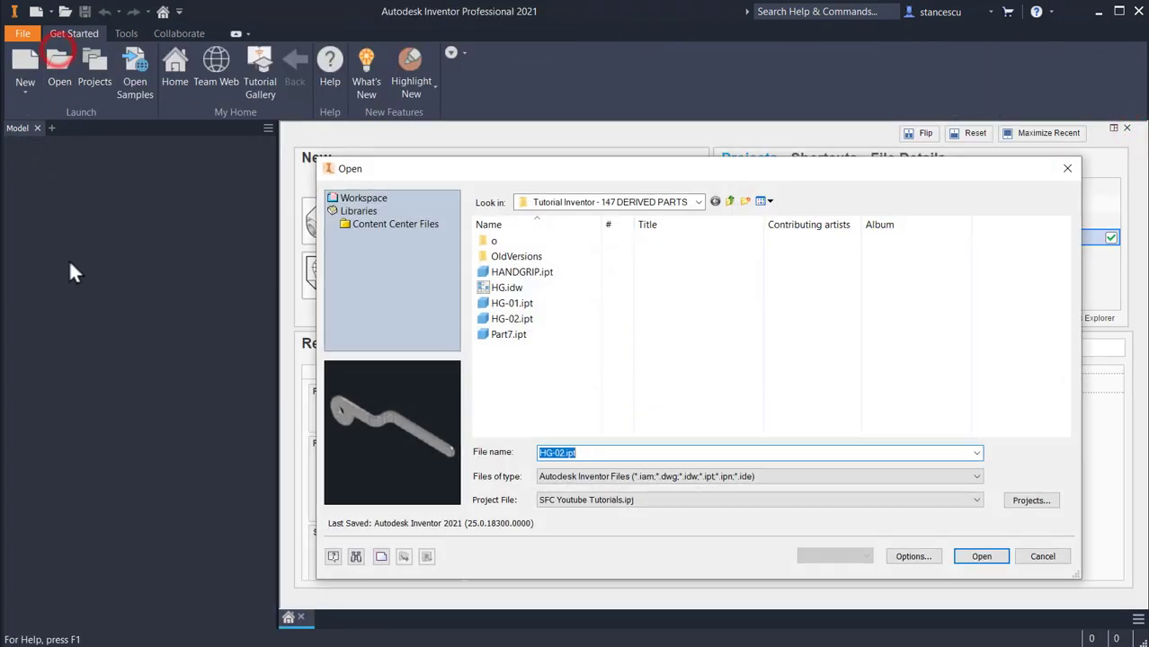
{"action": "double_click", "coordinate": [504, 304]}
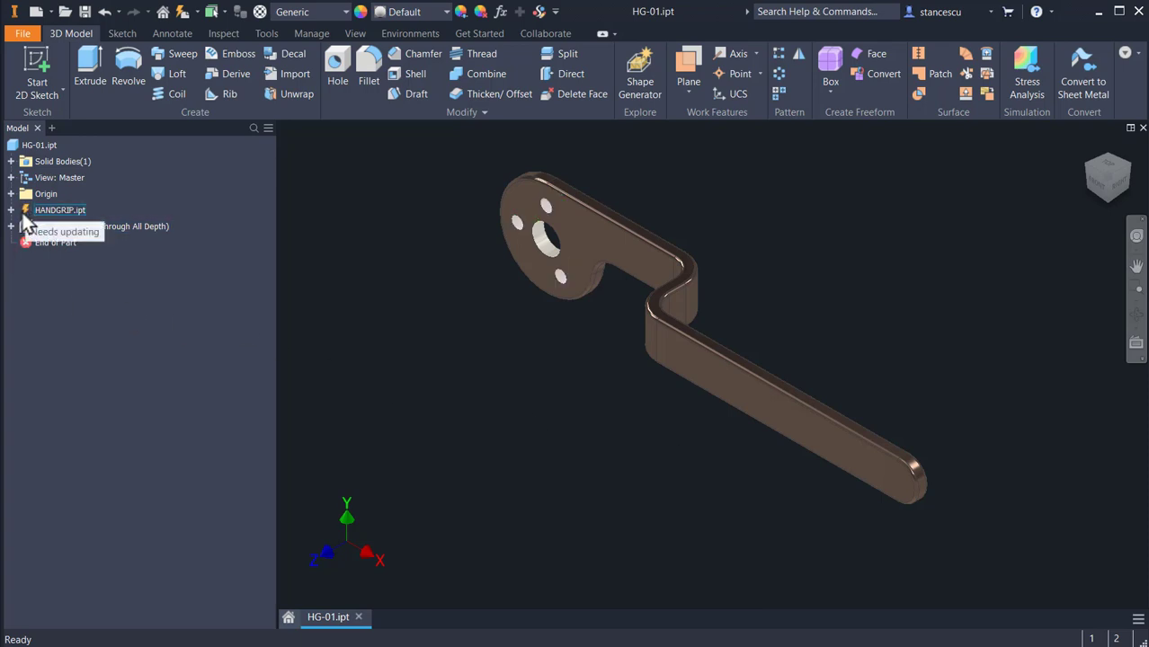
{"action": "left_click", "coordinate": [182, 14]}
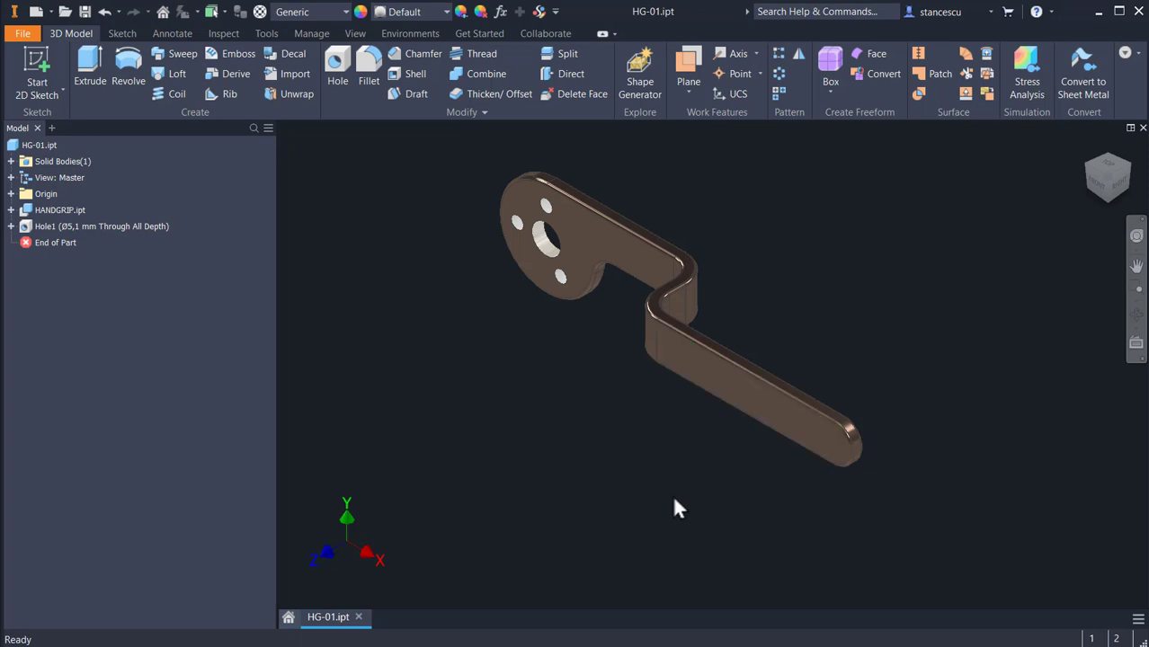
{"action": "left_click", "coordinate": [941, 206]}
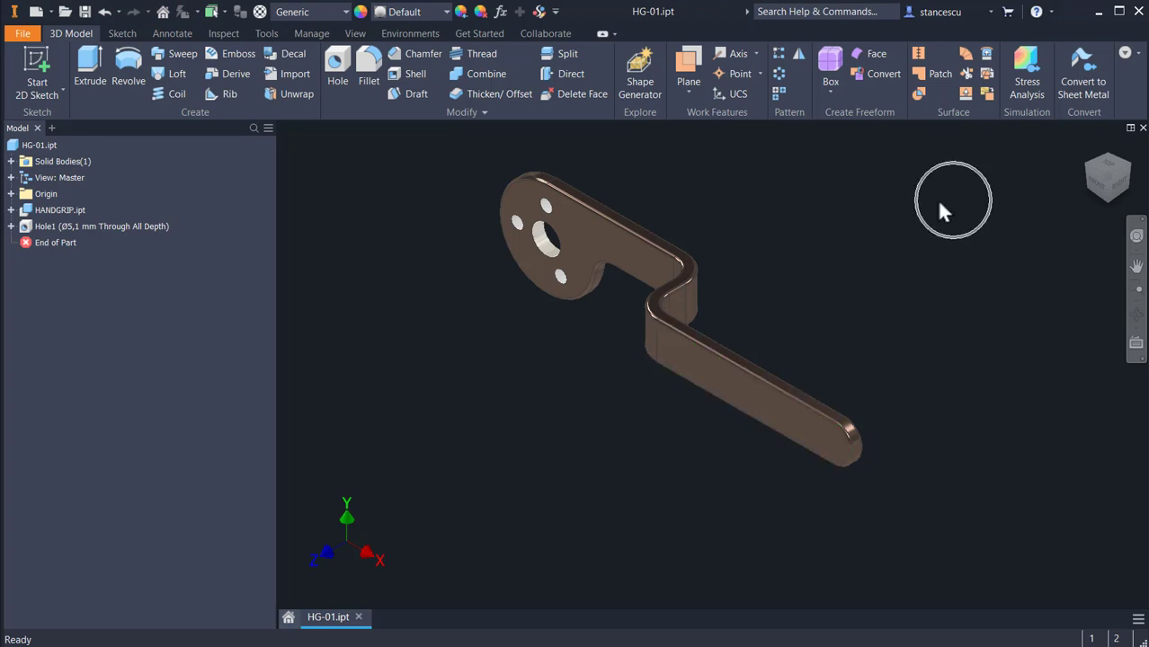
{"action": "left_click", "coordinate": [1143, 128]}
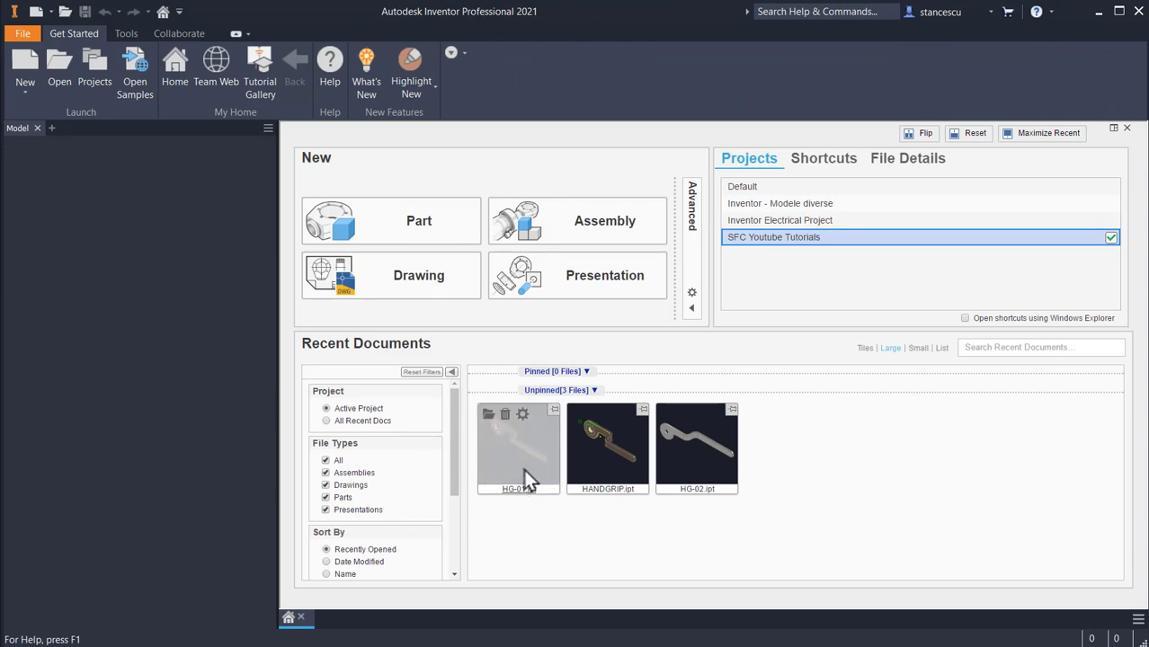
Step: Open HG-02.ipt and suppress its derived HANDGRIP.ipt link with the base component
{"action": "left_click", "coordinate": [682, 456]}
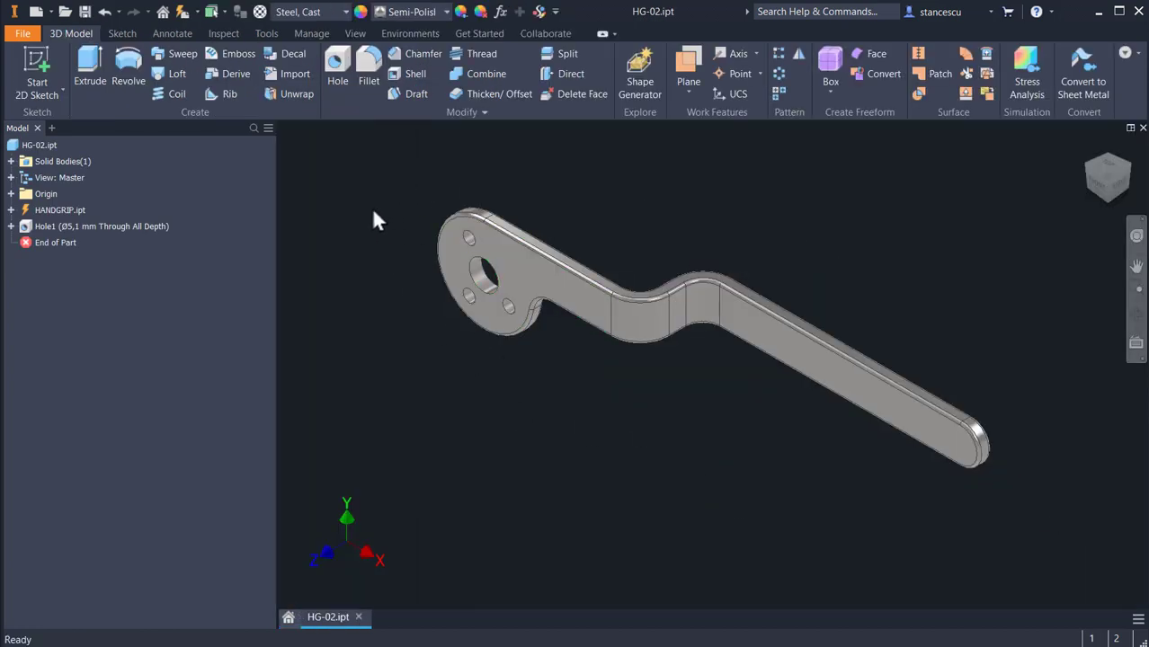
{"action": "left_click_drag", "start_coordinate": [31, 245], "coordinate": [15, 220]}
{"action": "left_click", "coordinate": [10, 211]}
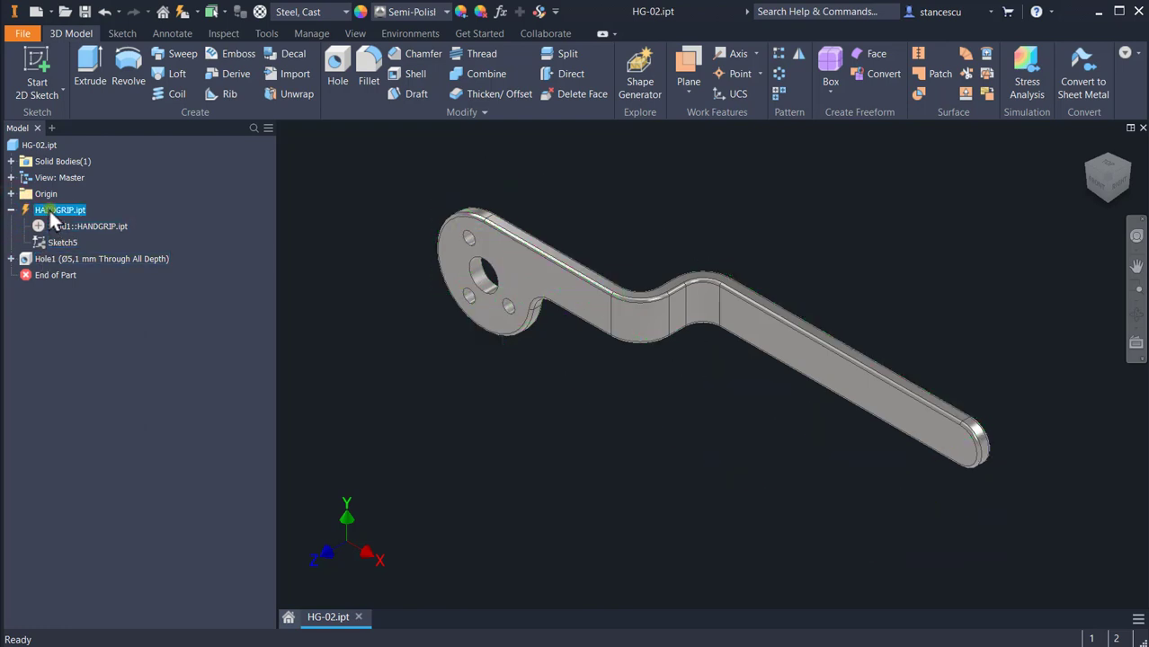
{"action": "right_click", "coordinate": [50, 213]}
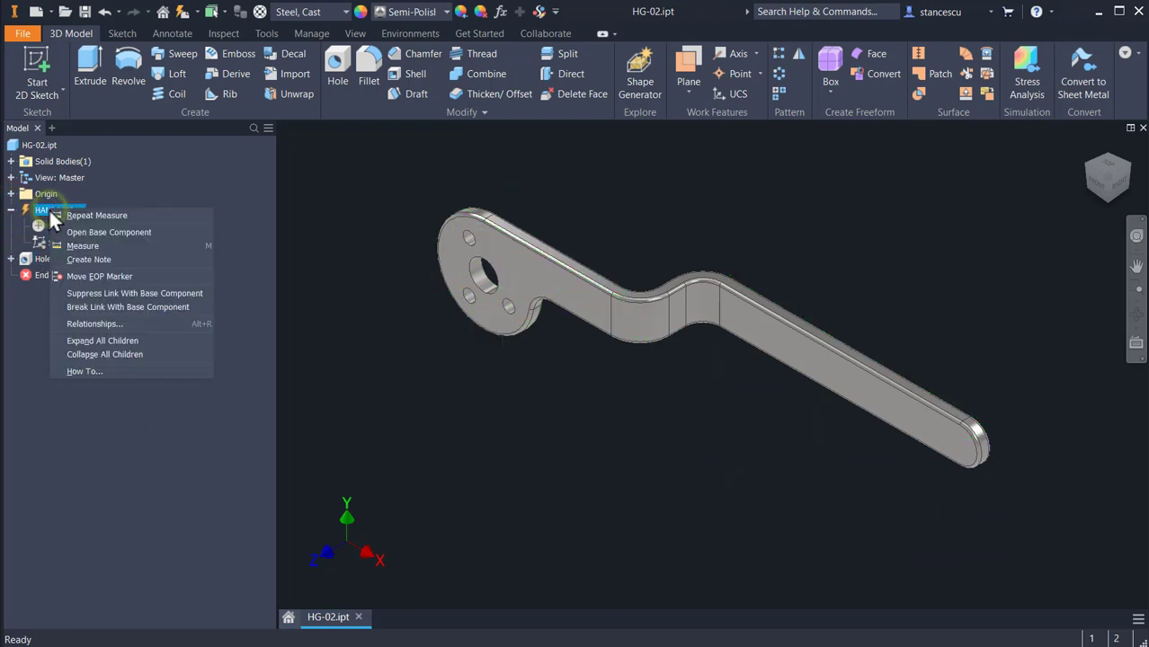
{"action": "left_click", "coordinate": [130, 296]}
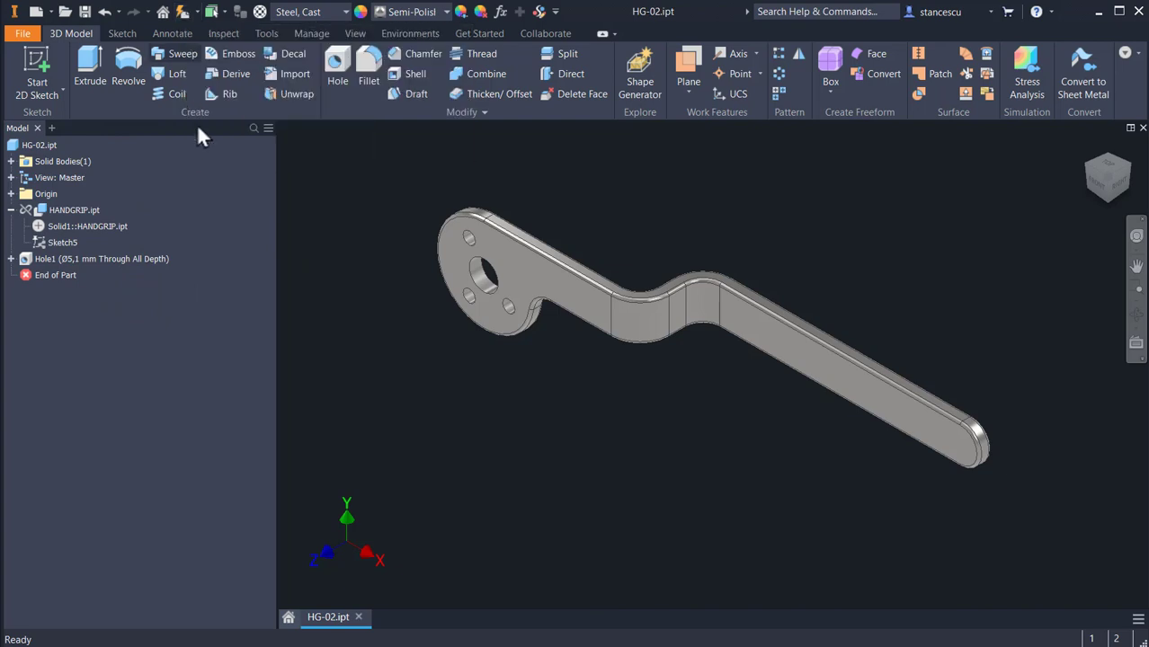
Step: Break the HANDGRIP.ipt link with the base component in HG-02.ipt, and close the part with its changes saved
{"action": "right_click", "coordinate": [36, 213]}
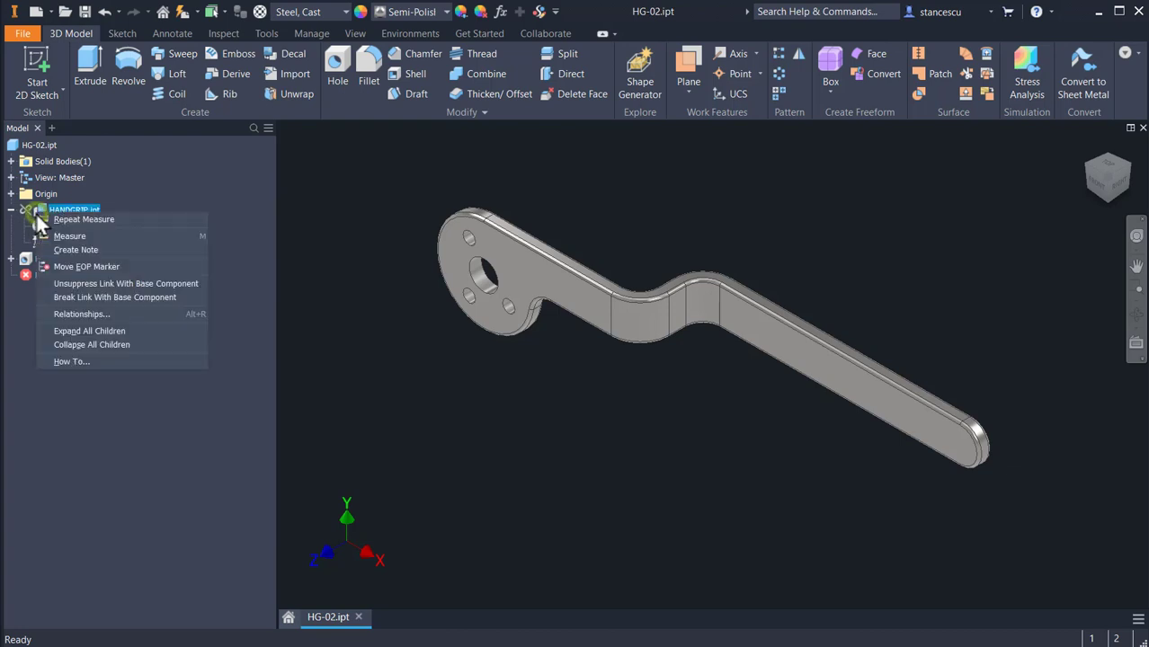
{"action": "left_click", "coordinate": [91, 298]}
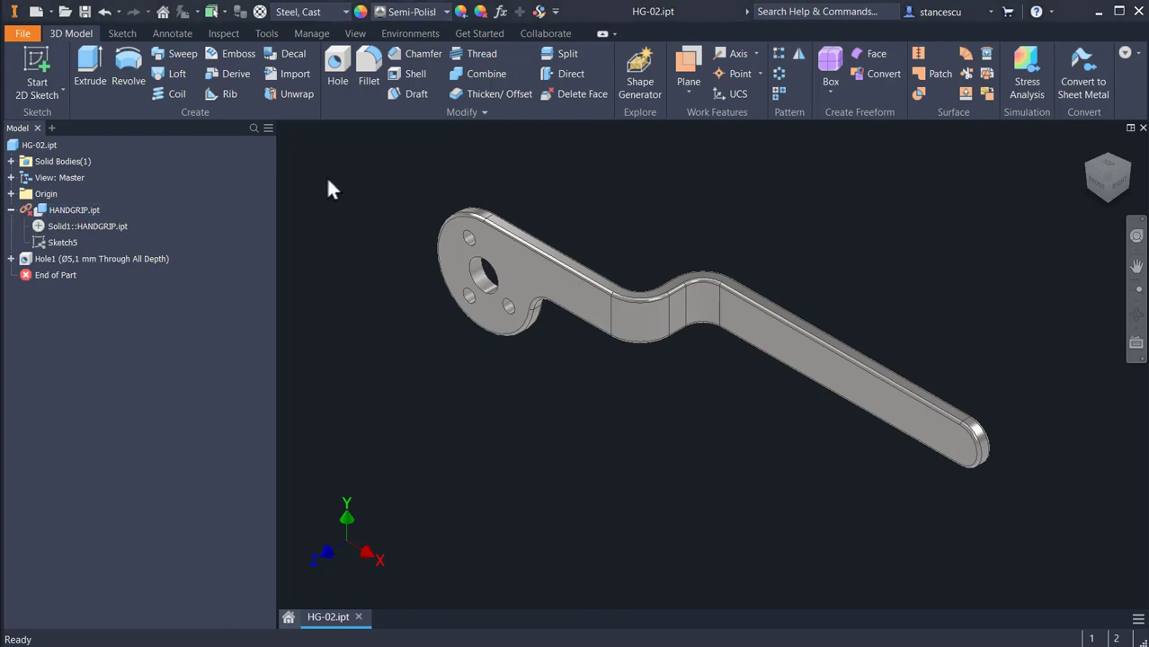
{"action": "left_click", "coordinate": [1142, 129]}
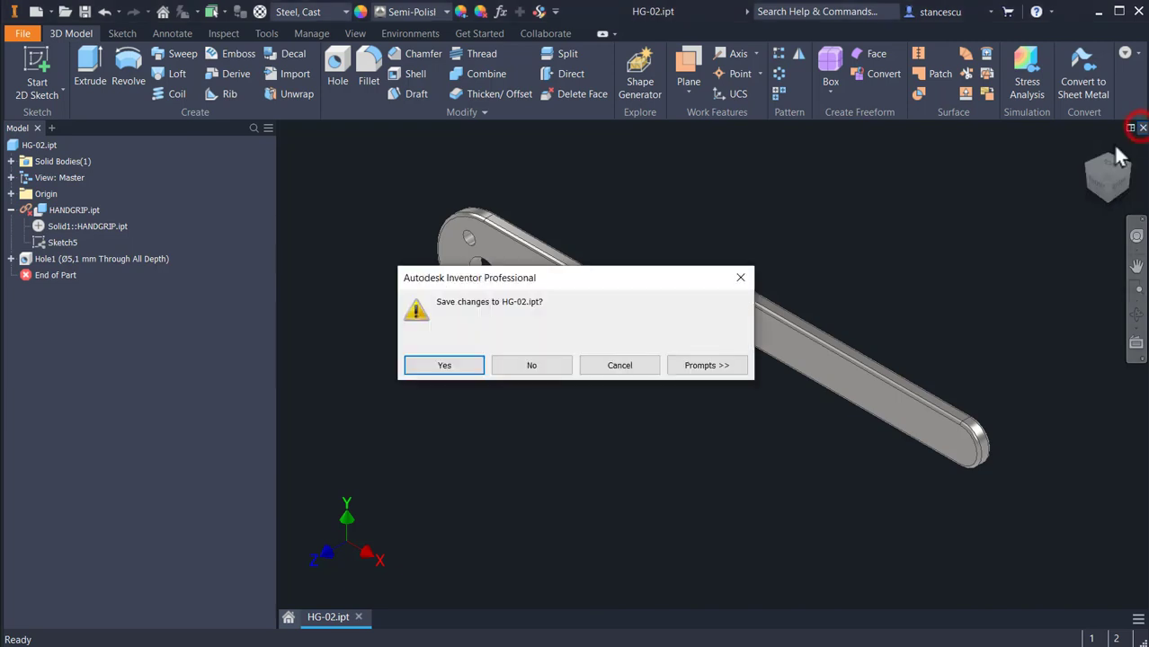
{"action": "left_click", "coordinate": [455, 366]}
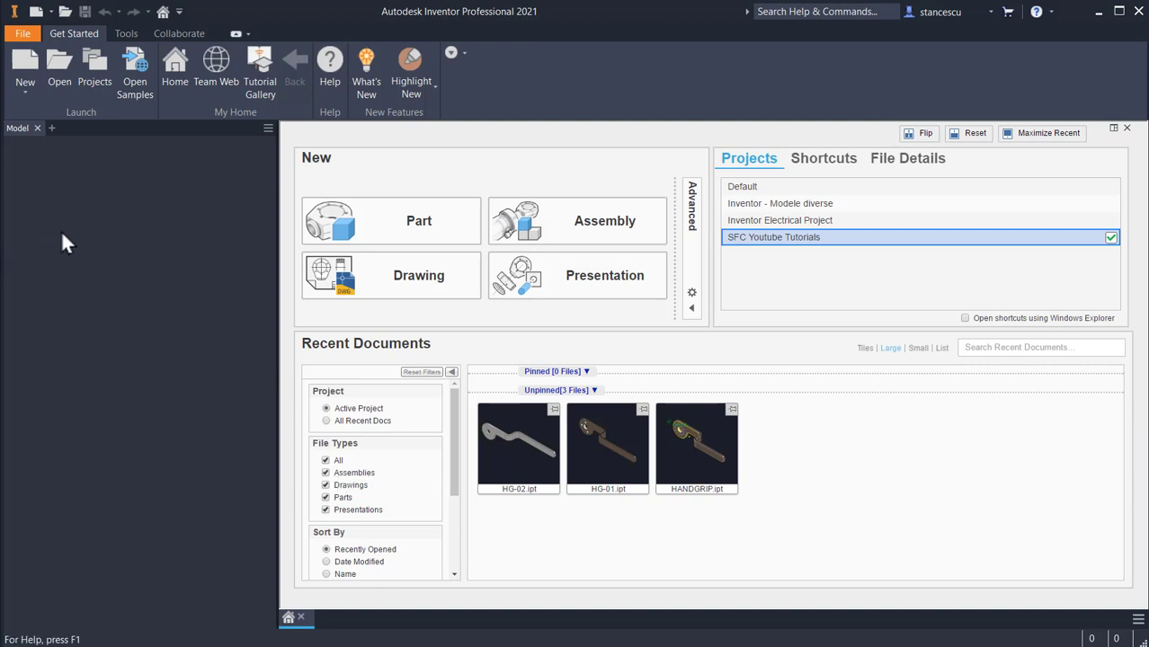
Step: Create a part from the metric Standard (mm).ipt template and derive HANDGRIP.ipt into it at a scale factor of 0.5
{"action": "left_click", "coordinate": [36, 11]}
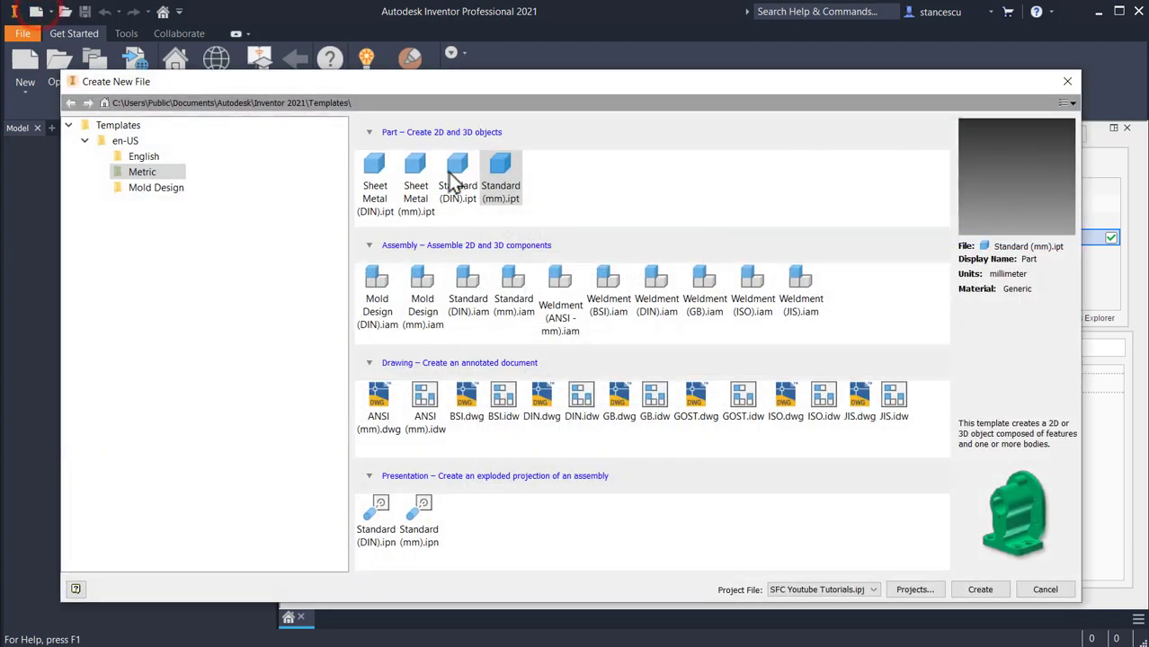
{"action": "double_click", "coordinate": [490, 169]}
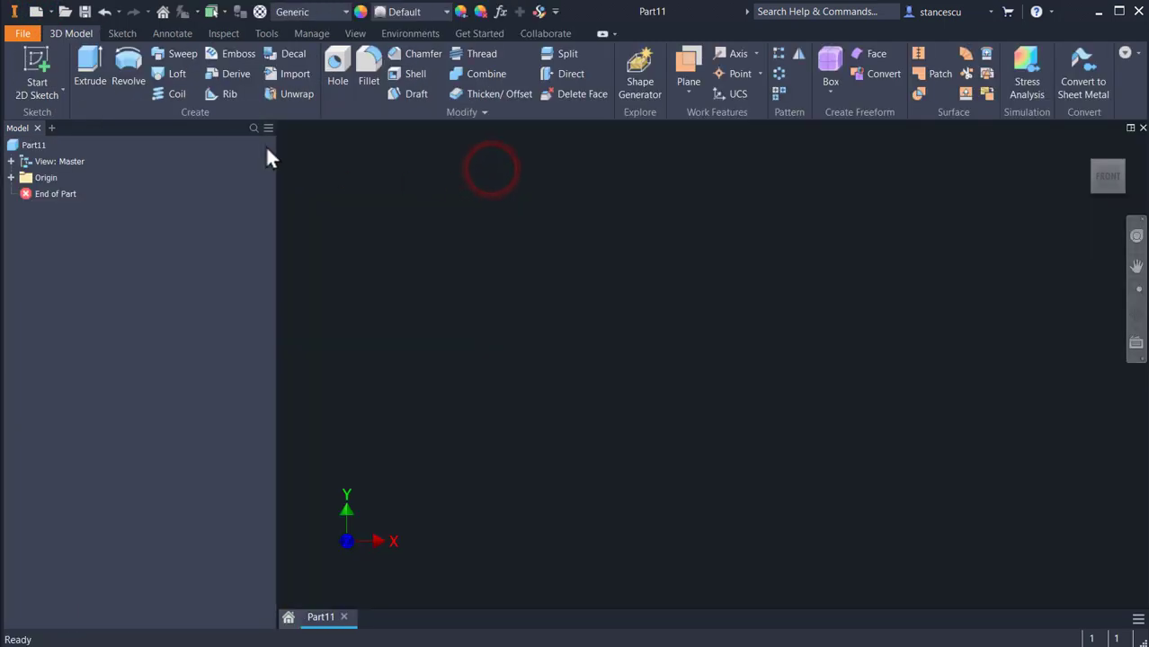
{"action": "left_click", "coordinate": [208, 75]}
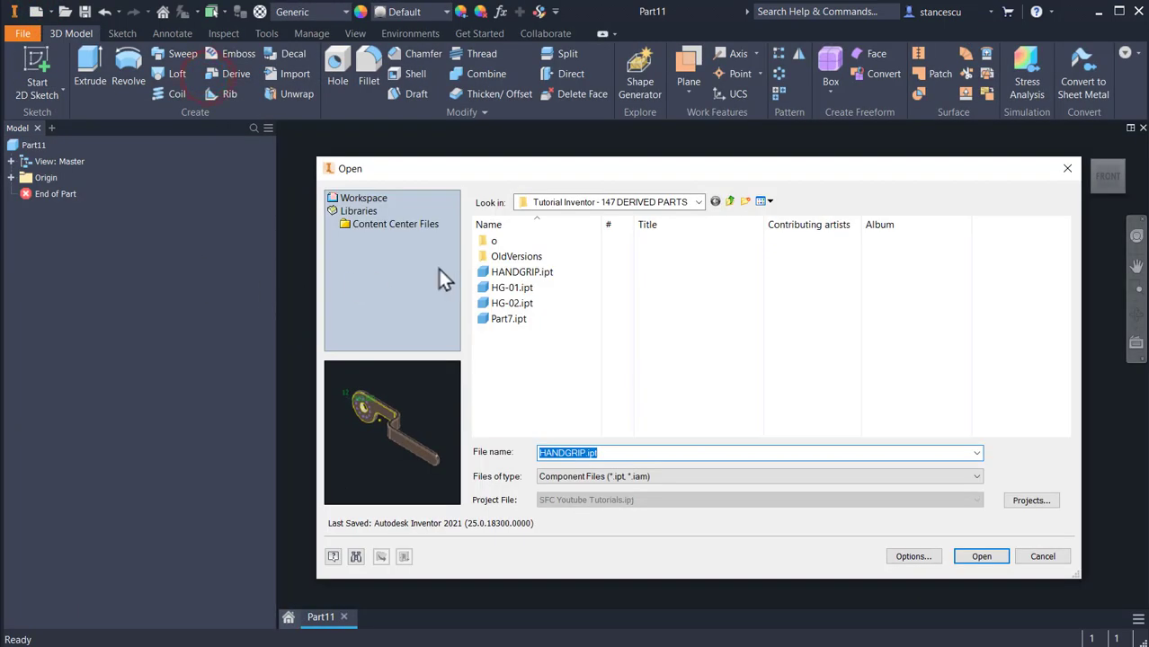
{"action": "double_click", "coordinate": [483, 273]}
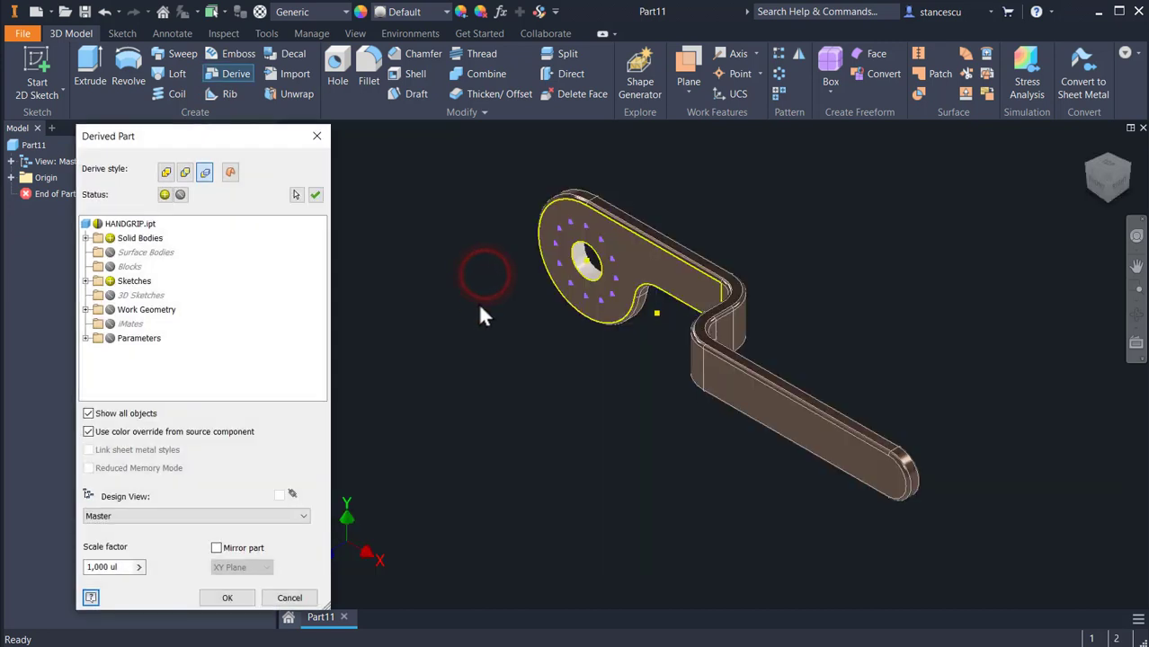
{"action": "left_click", "coordinate": [126, 567]}
{"action": "type", "text": "0."}
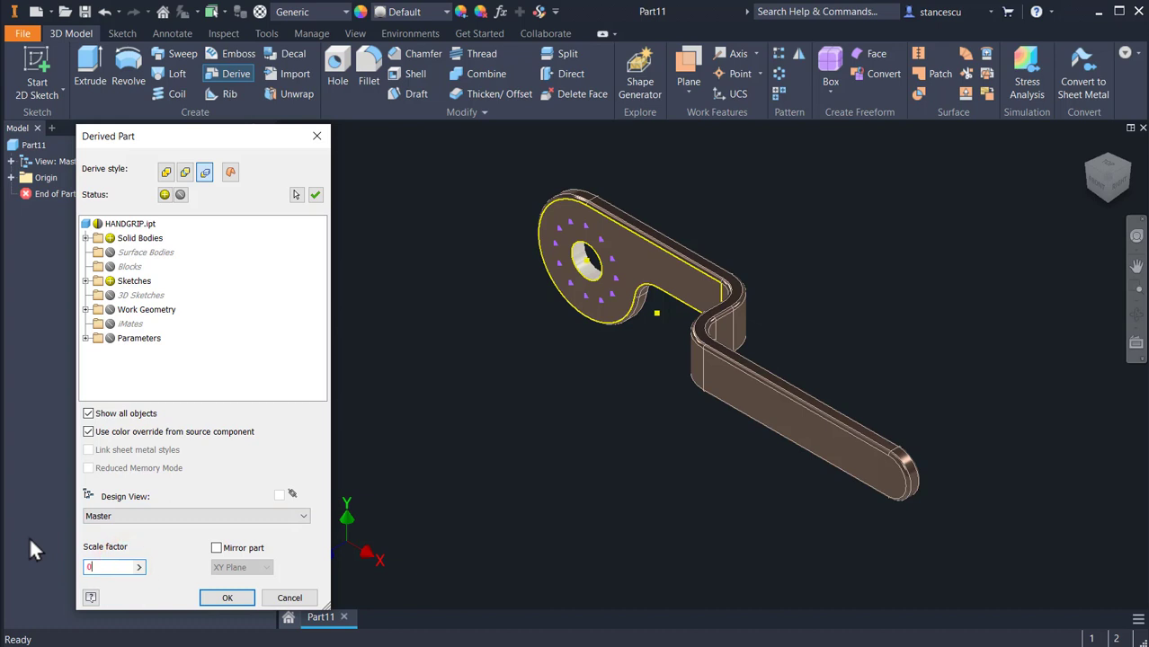
{"action": "type", "text": "5"}
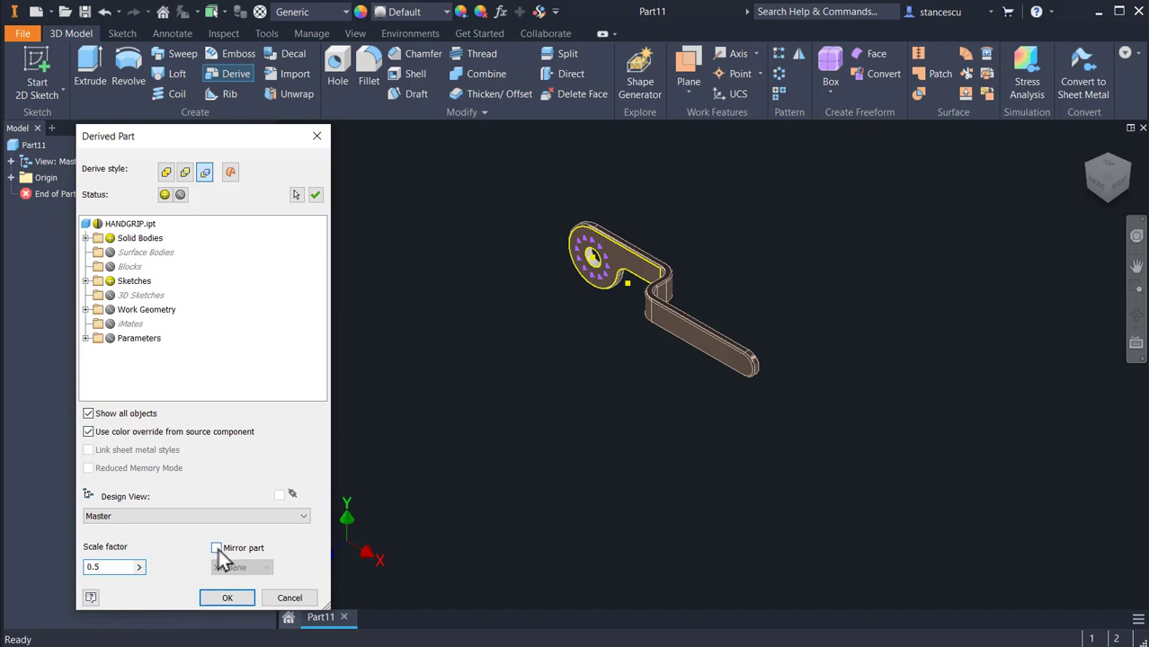
{"action": "left_click", "coordinate": [222, 599]}
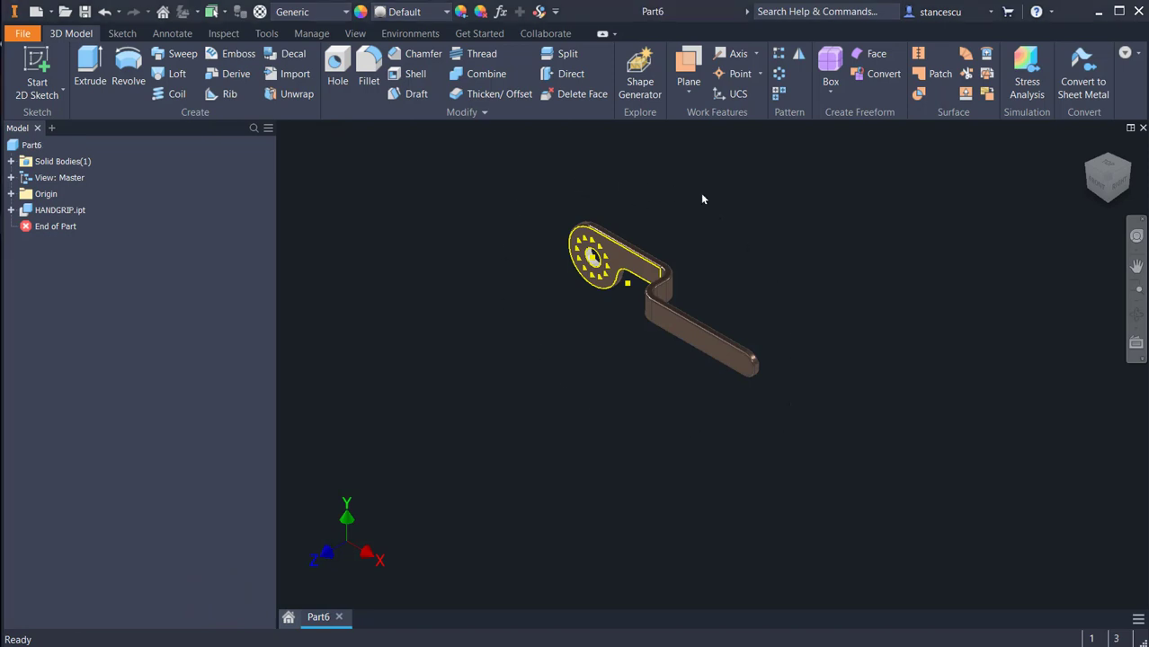
Step: Place three 2.6 mm through-all holes at derived sketch points spaced around the large bore of the half-scale handgrip
{"action": "scroll", "coordinate": [553, 288], "scroll_direction": "up", "scroll_amount": 4}
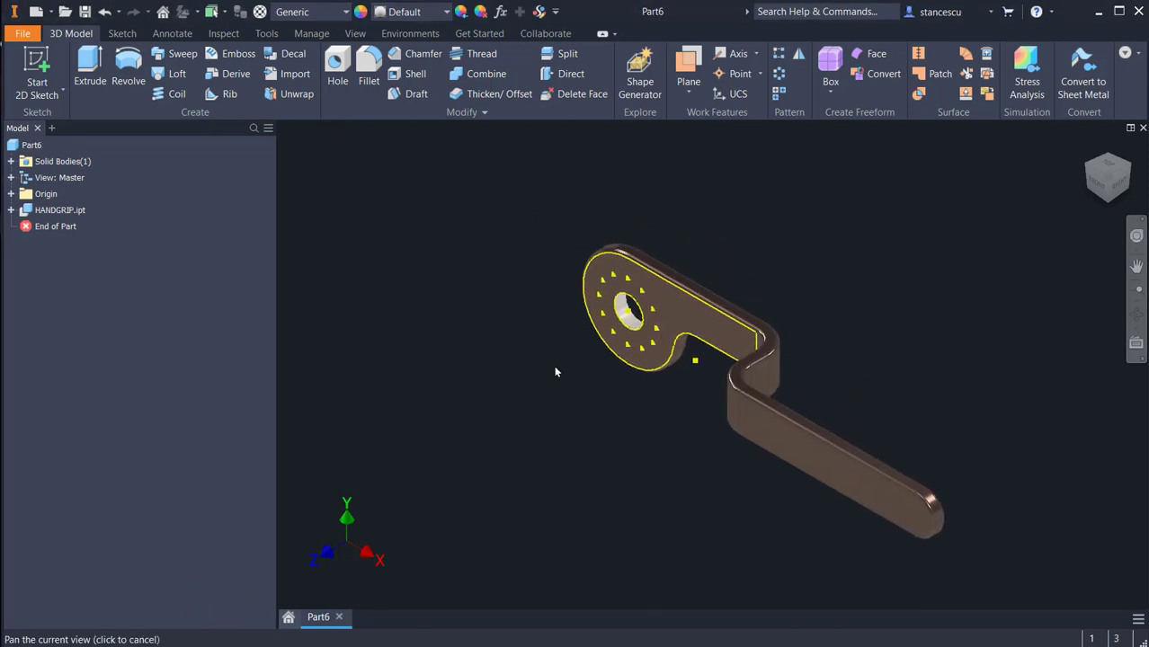
{"action": "scroll", "coordinate": [666, 330], "scroll_direction": "up", "scroll_amount": 4}
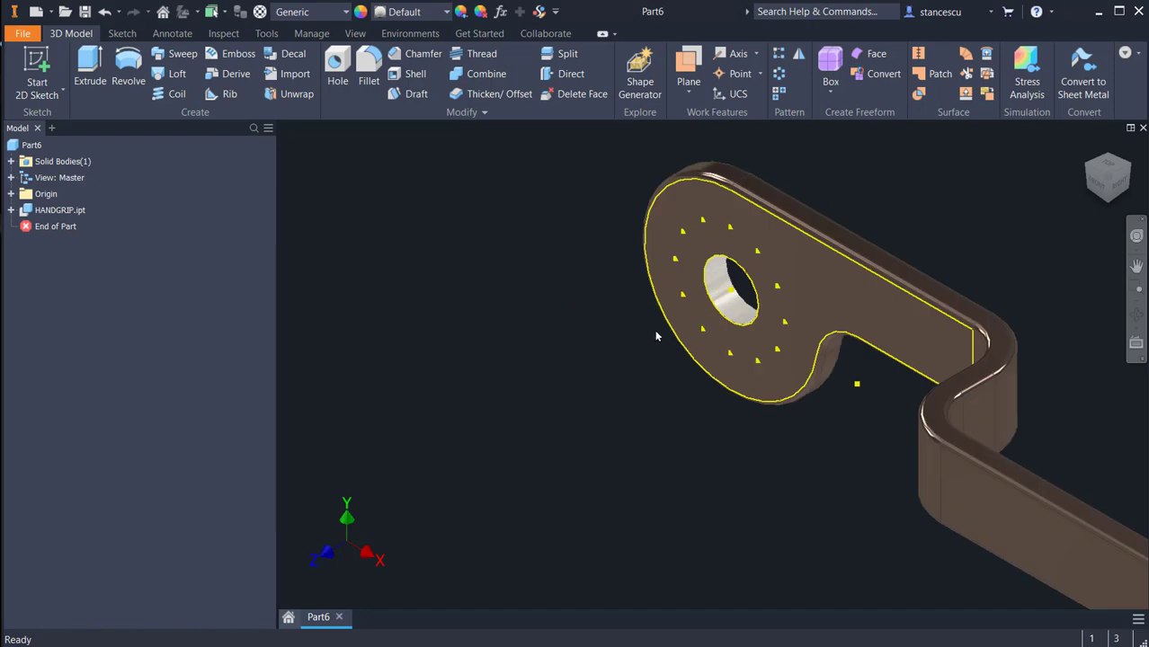
{"action": "left_click", "coordinate": [629, 263]}
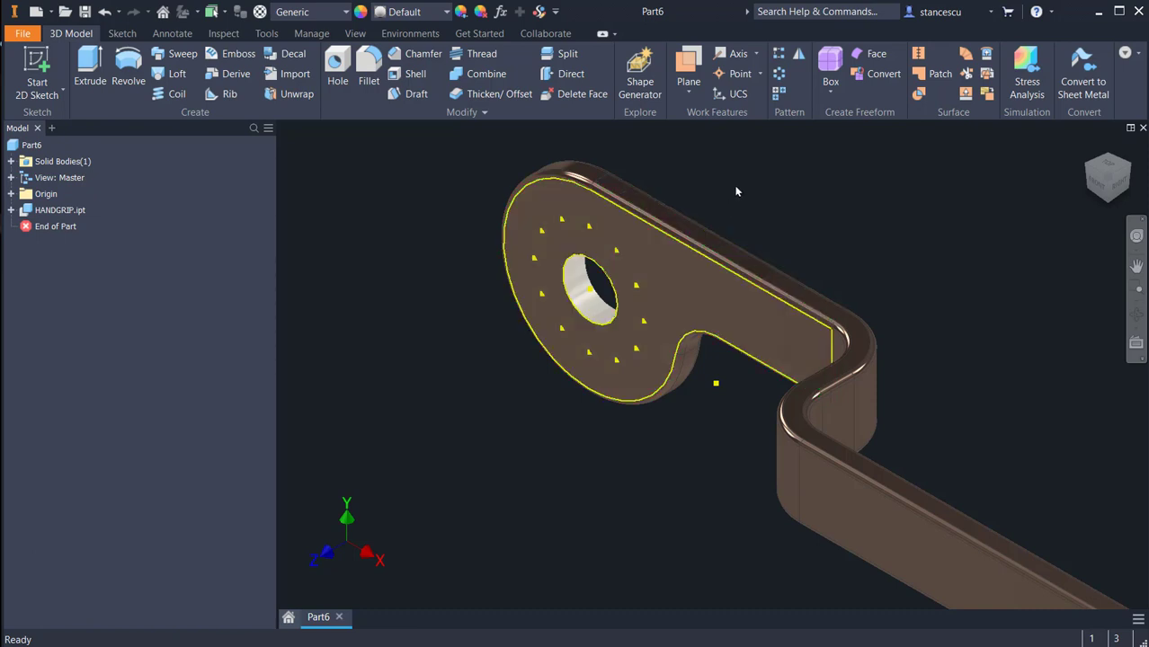
{"action": "left_click", "coordinate": [338, 70]}
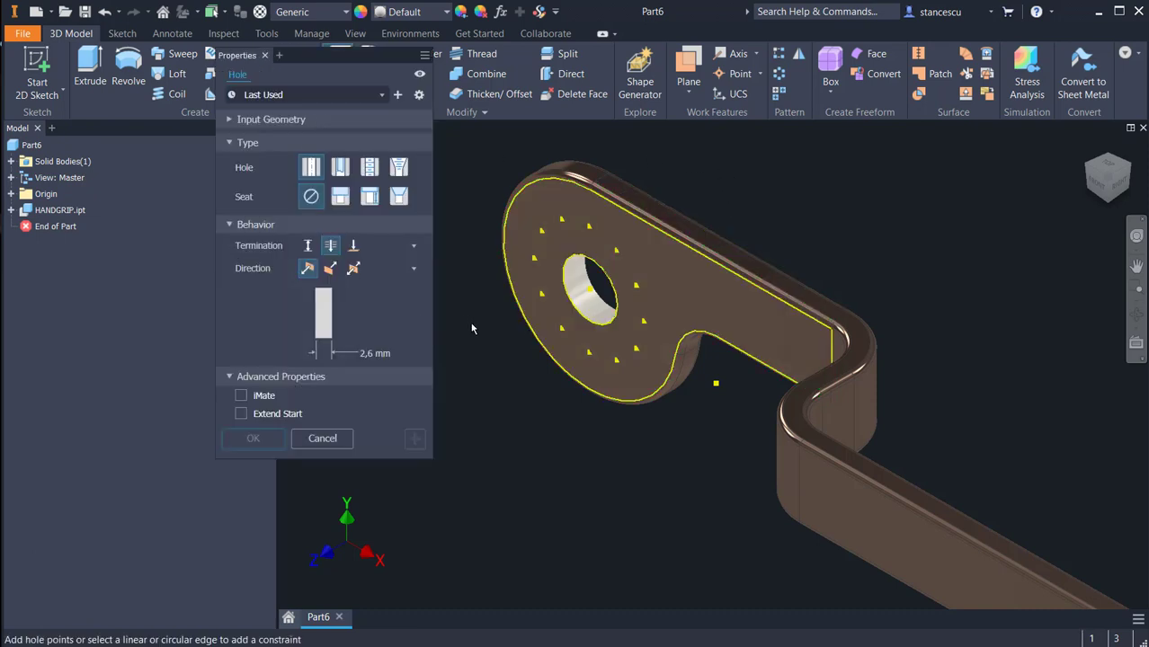
{"action": "left_click", "coordinate": [618, 253]}
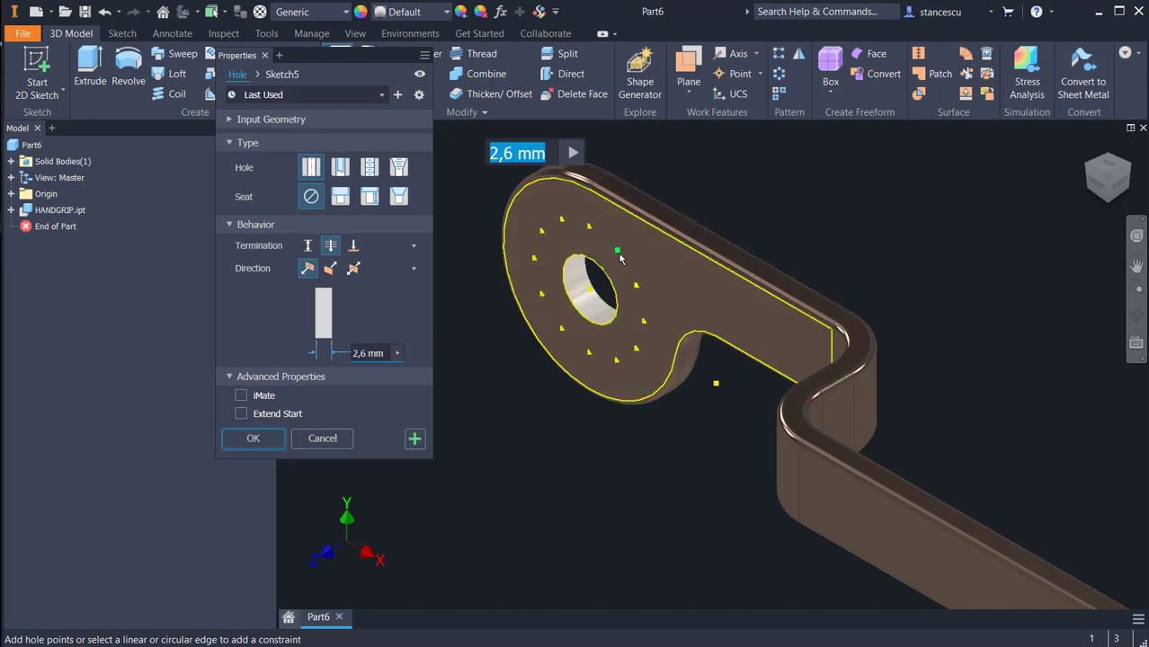
{"action": "left_click", "coordinate": [534, 258]}
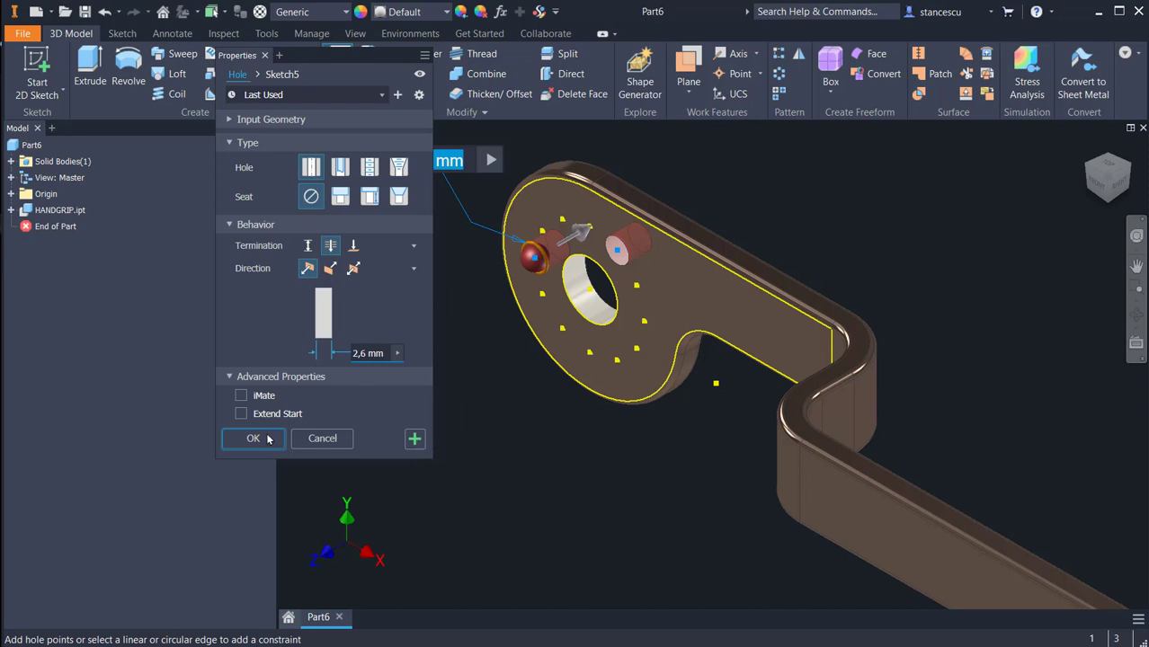
{"action": "left_click", "coordinate": [617, 363]}
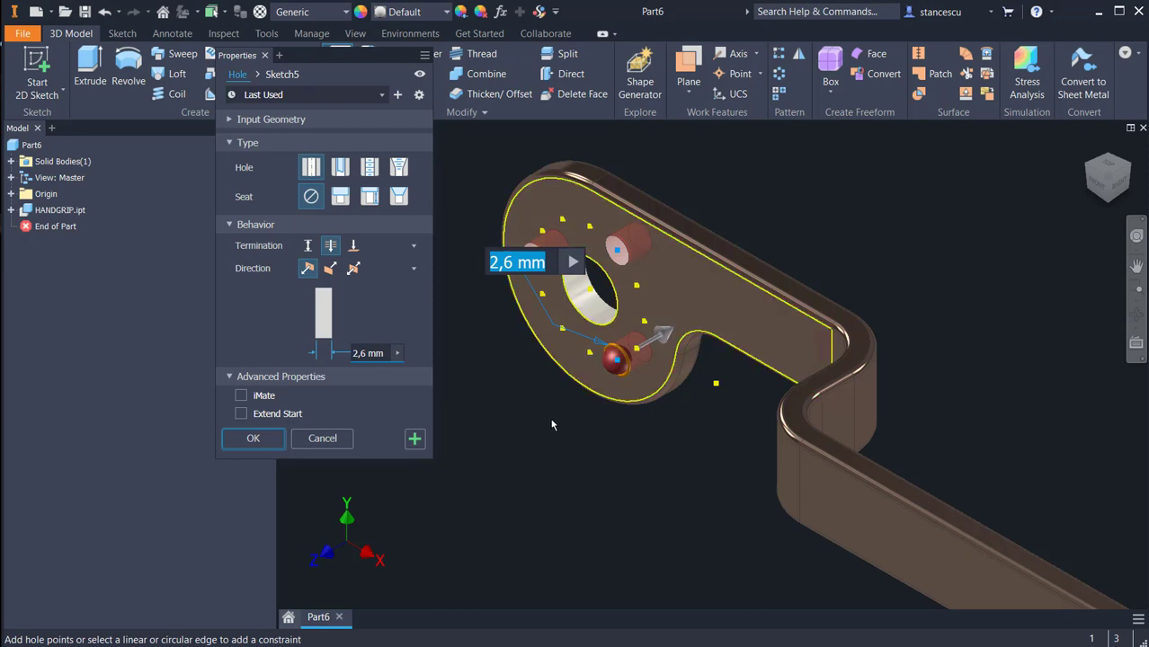
{"action": "left_click", "coordinate": [263, 439]}
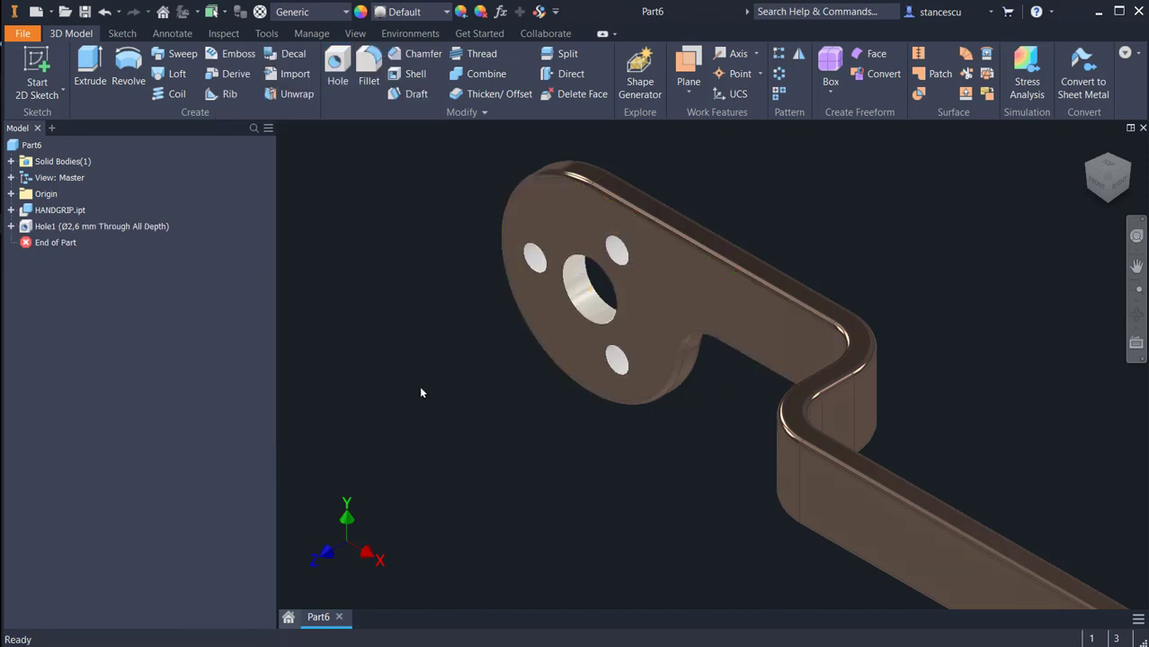
Step: Examine the drilled handgrip and expand the hole feature and the derived HANDGRIP.ipt to check their contents
{"action": "scroll", "coordinate": [491, 441], "scroll_direction": "down", "scroll_amount": 3}
{"action": "middle_click_drag", "start_coordinate": [491, 440], "coordinate": [427, 363]}
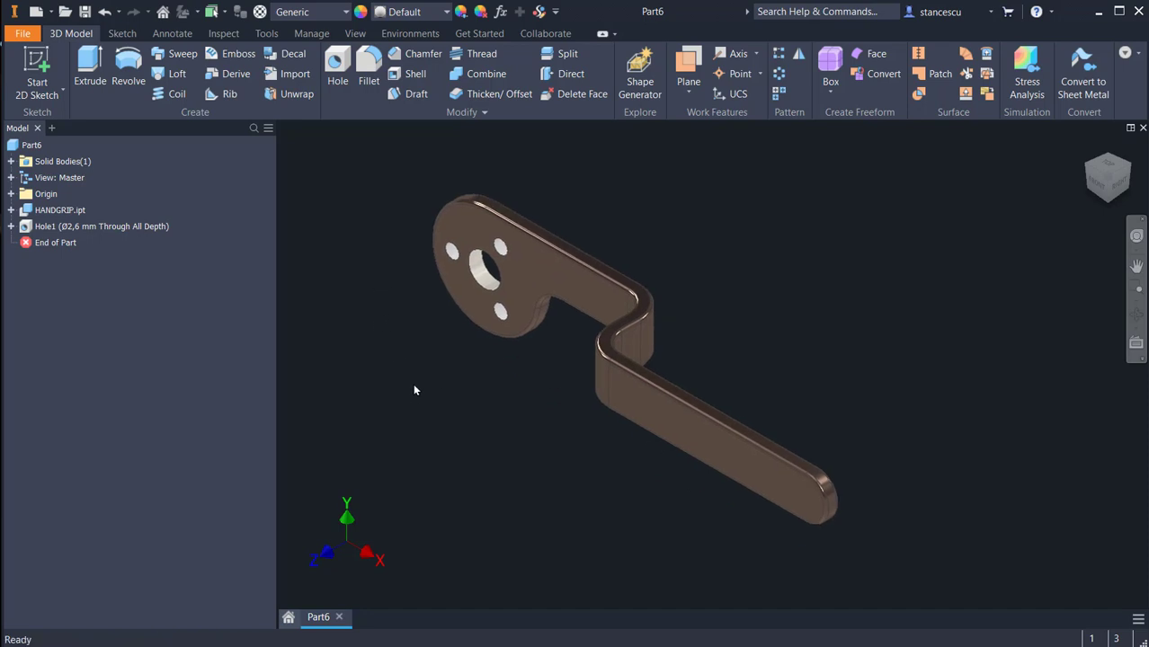
{"action": "scroll", "coordinate": [432, 384], "scroll_direction": "up", "scroll_amount": 3}
{"action": "mouse_move", "coordinate": [432, 380]}
{"action": "middle_mouse_down"}
{"action": "mouse_move", "coordinate": [476, 387]}
{"action": "mouse_move", "coordinate": [470, 450]}
{"action": "mouse_move", "coordinate": [519, 434]}
{"action": "mouse_move", "coordinate": [429, 394]}
{"action": "middle_mouse_up"}
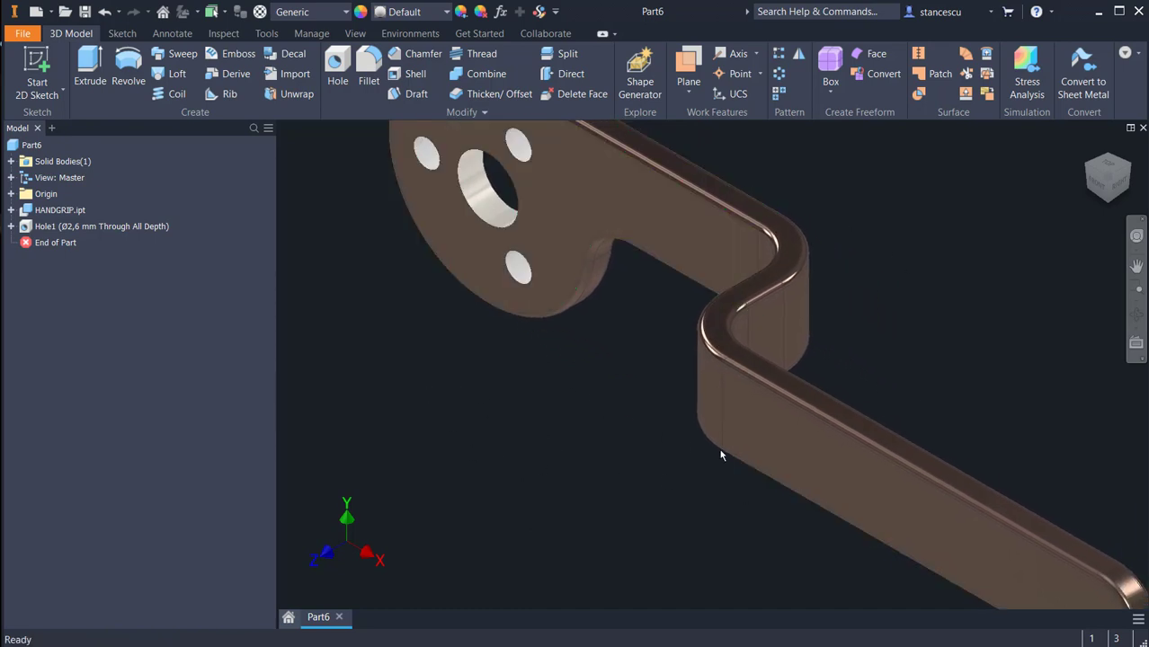
{"action": "scroll", "coordinate": [917, 367], "scroll_direction": "down", "scroll_amount": 3}
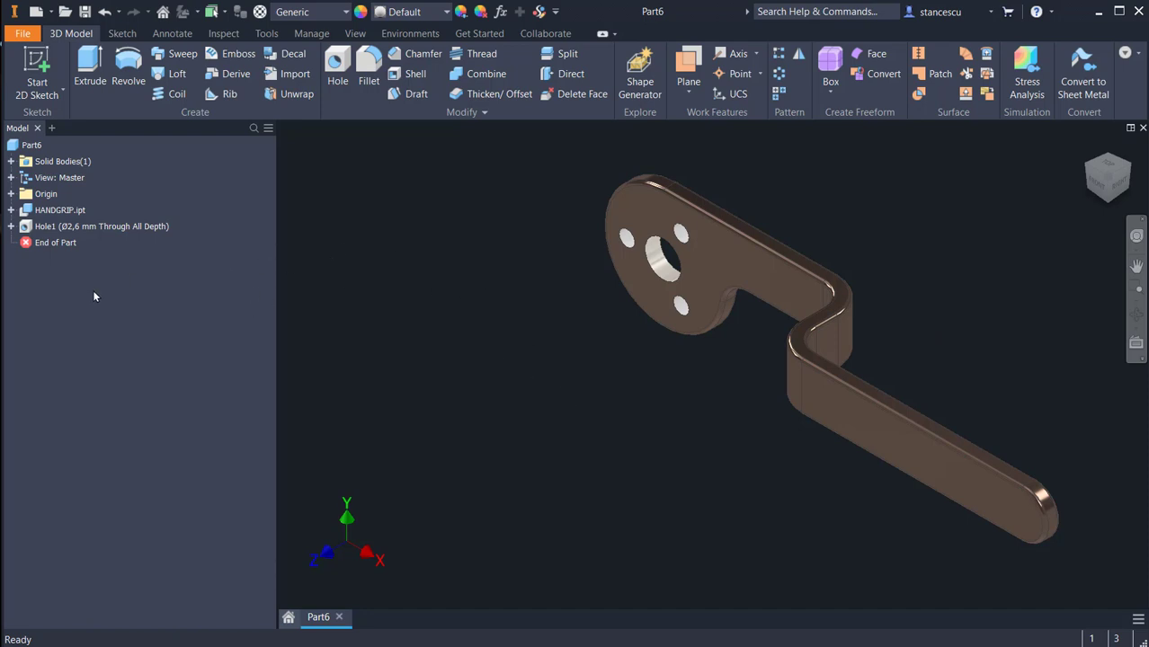
{"action": "left_click", "coordinate": [11, 227]}
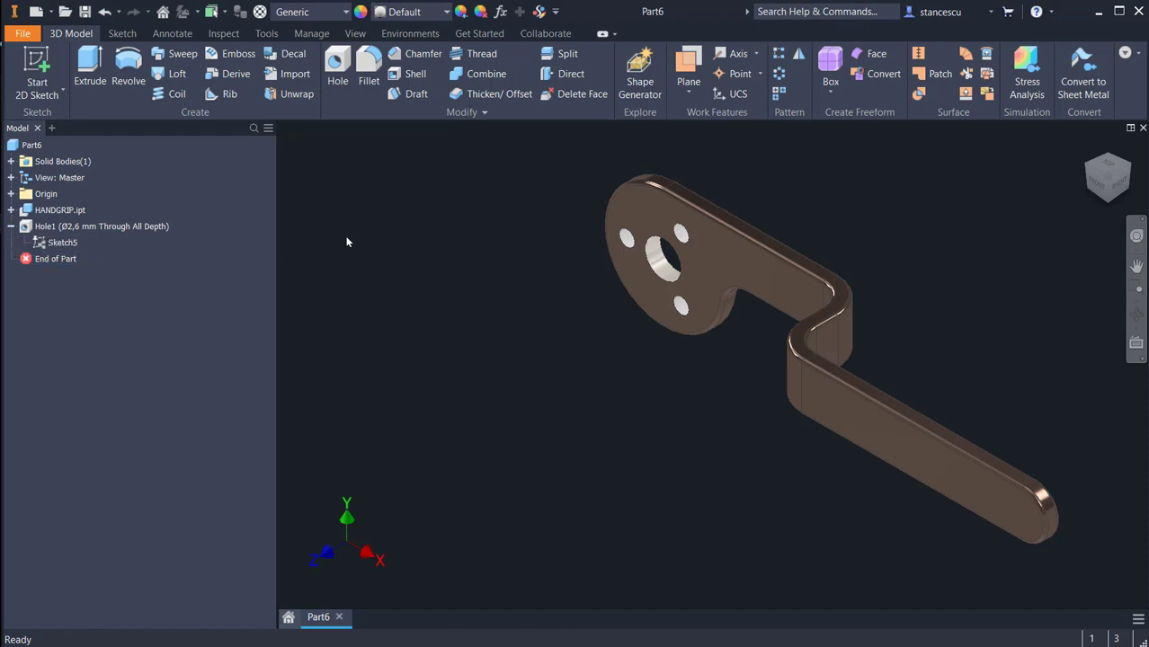
{"action": "left_click", "coordinate": [11, 209]}
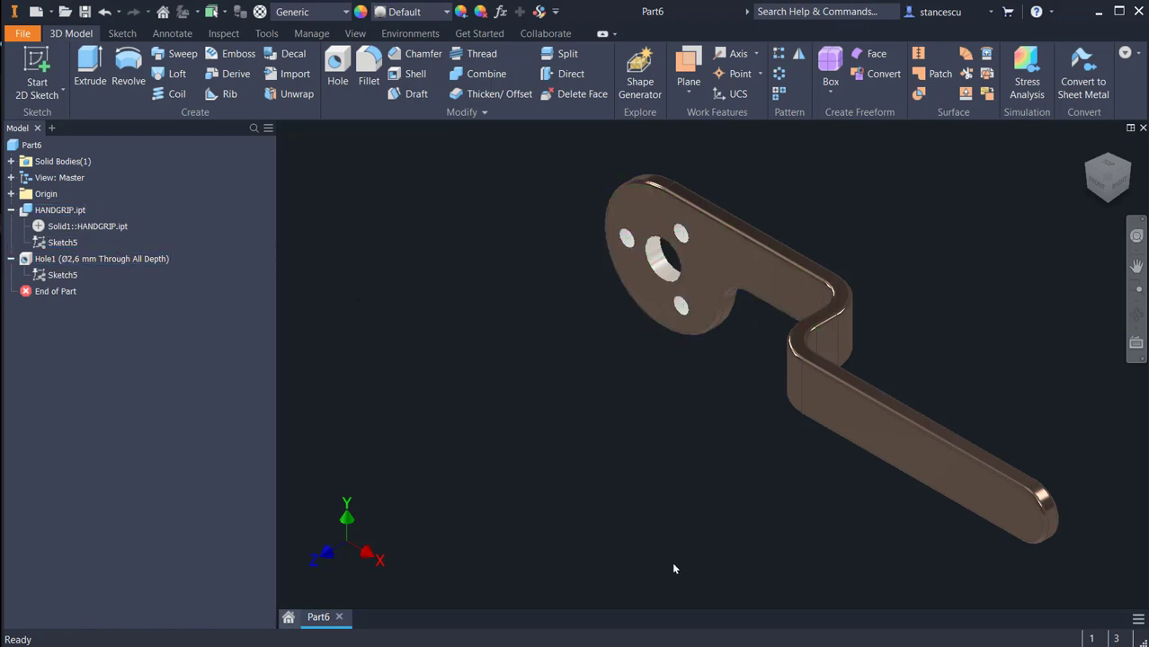
Step: Create a sketch on the flat outer face of the long arm with its projected outline and end-arc centre, and finish it
{"action": "left_click", "coordinate": [1014, 508]}
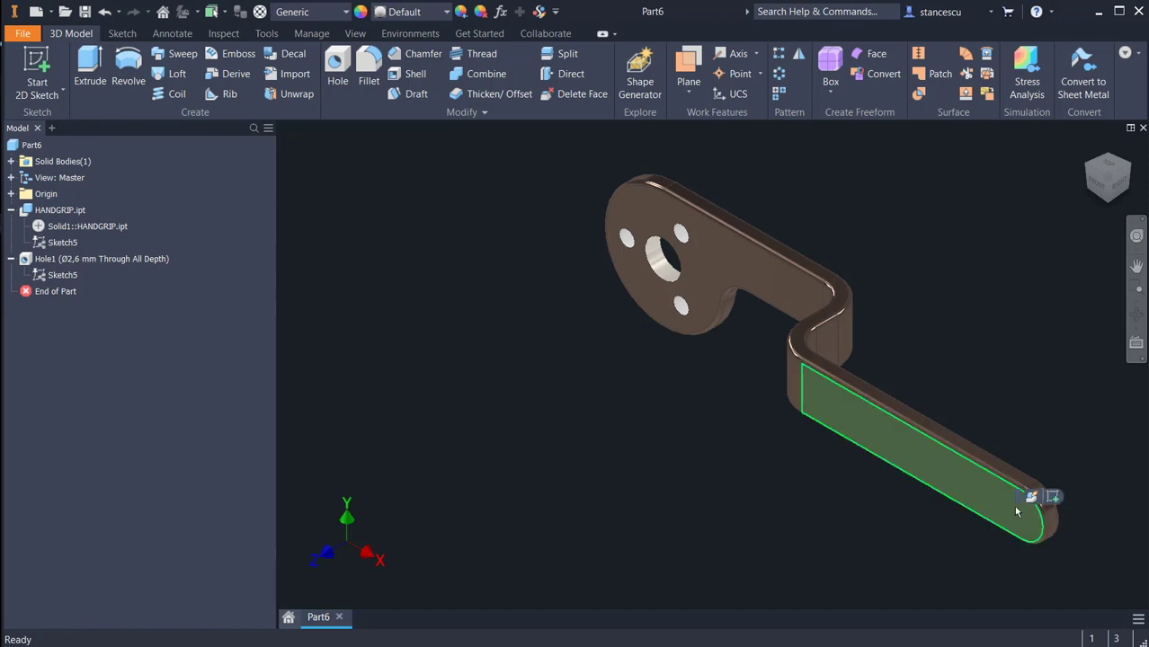
{"action": "left_click", "coordinate": [1014, 506]}
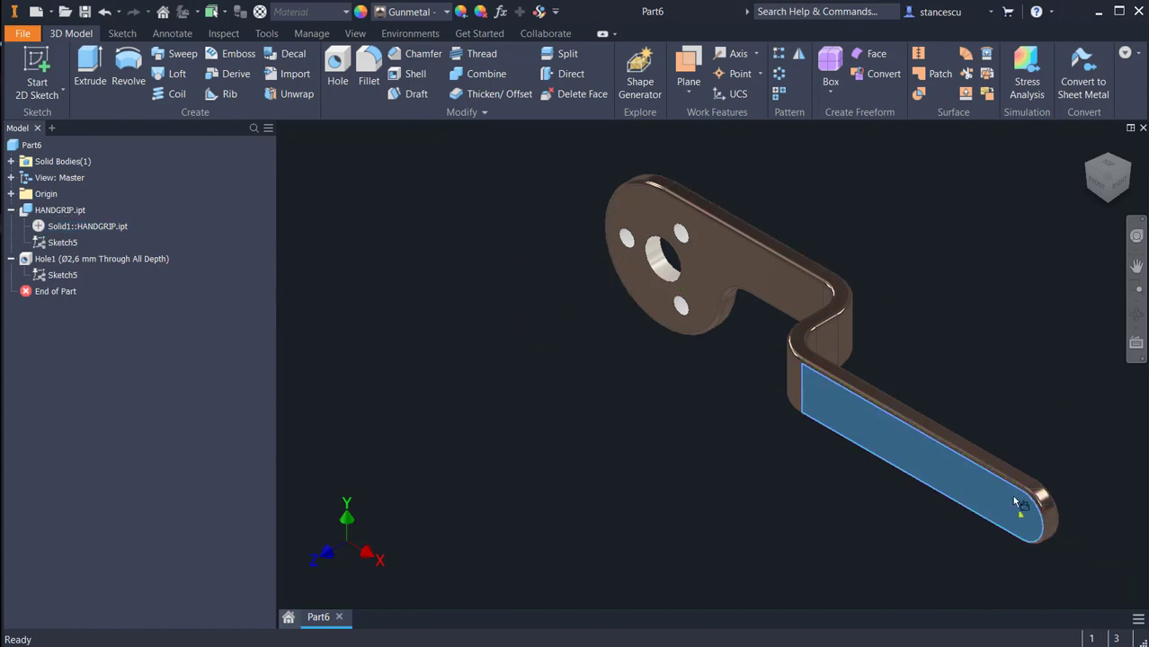
{"action": "key", "text": "s"}
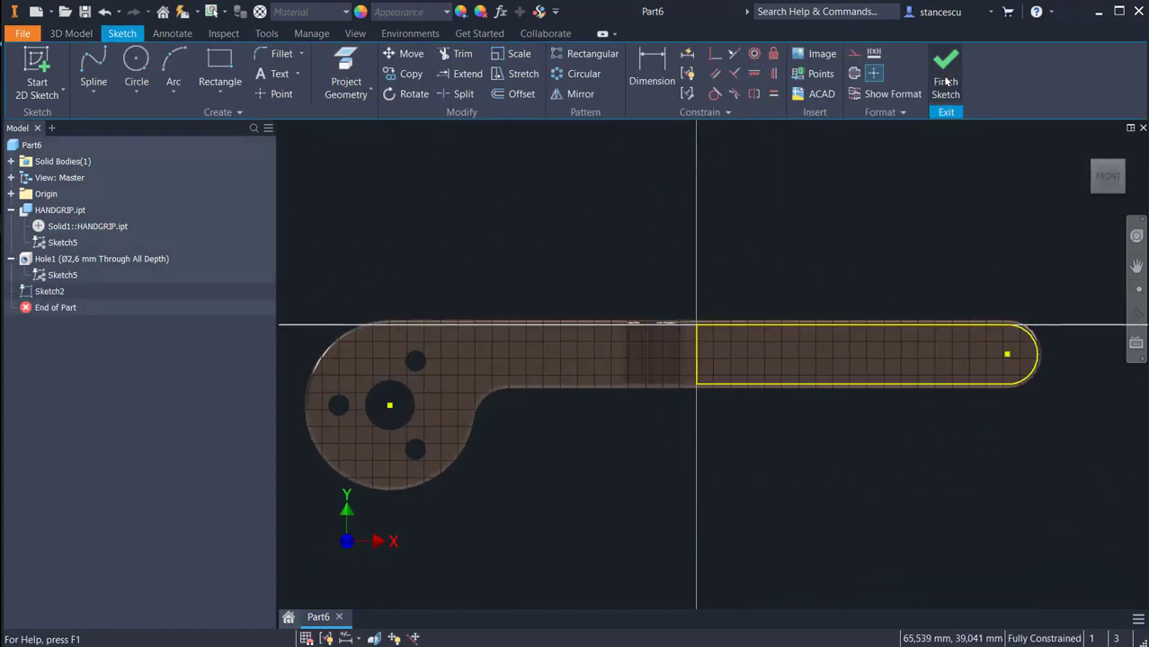
{"action": "left_click", "coordinate": [946, 81]}
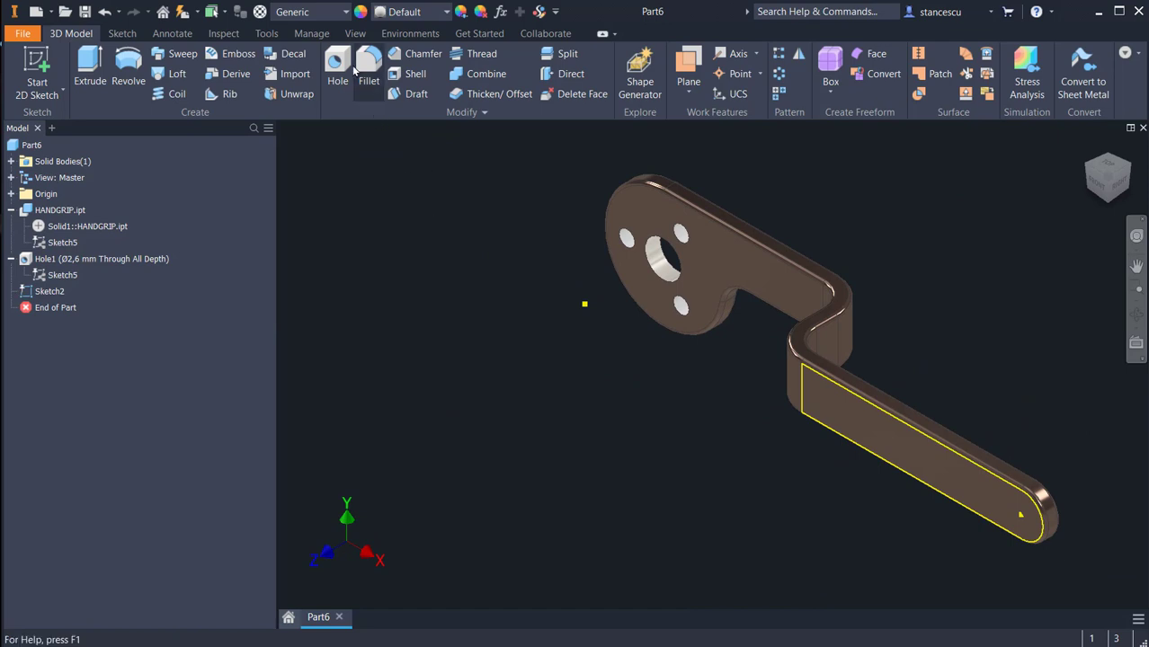
Step: Place a 4 mm through-all hole at the centre point of the long arm's rounded end
{"action": "left_click", "coordinate": [345, 63]}
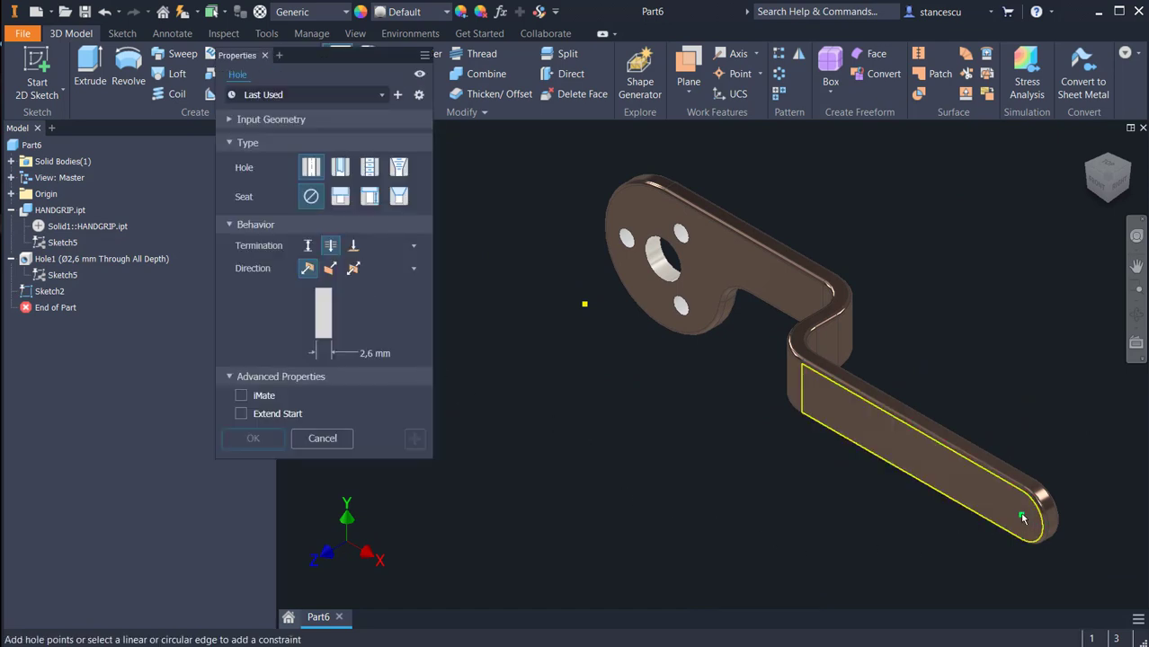
{"action": "left_click", "coordinate": [1023, 519]}
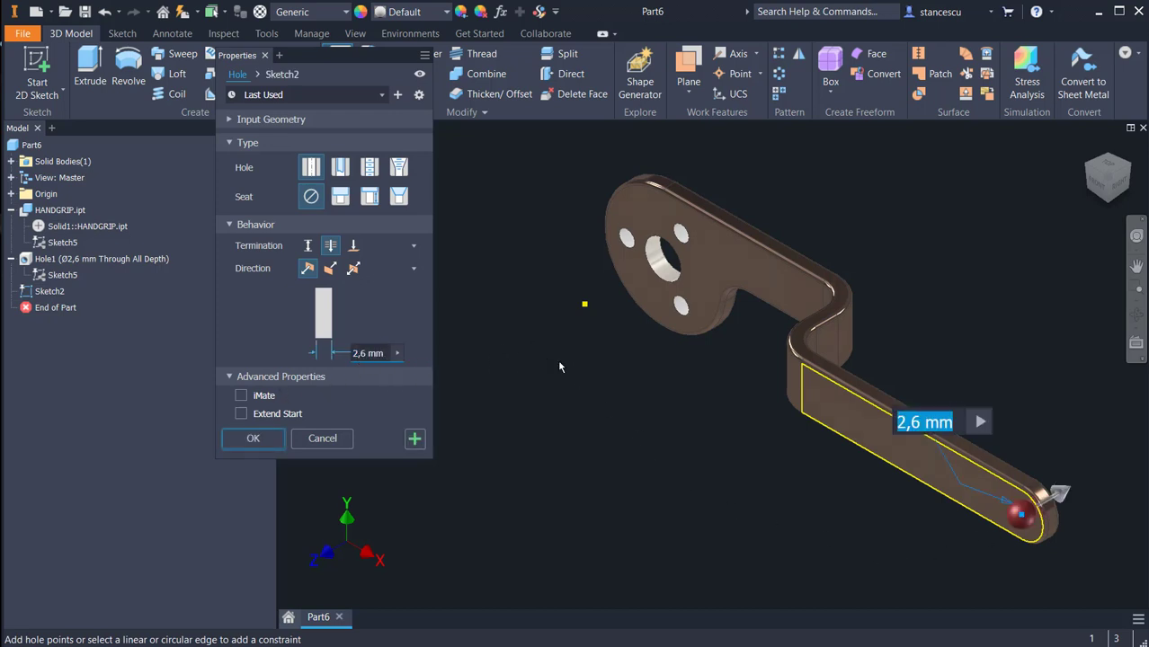
{"action": "type", "text": "6"}
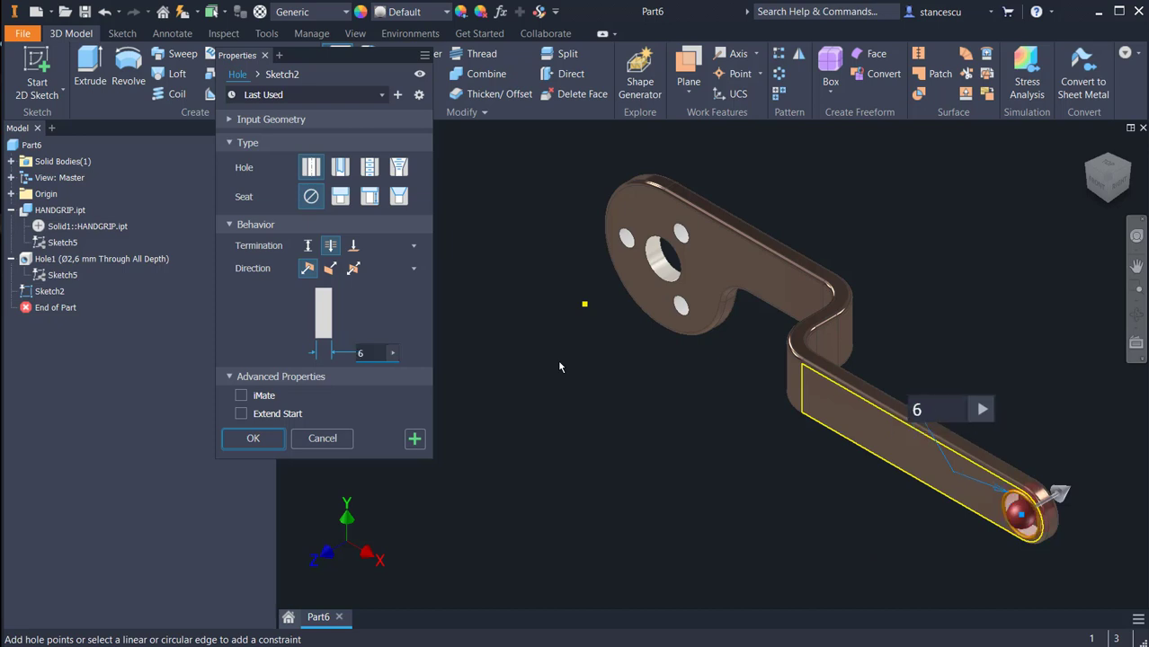
{"action": "key", "text": "BackSpace"}
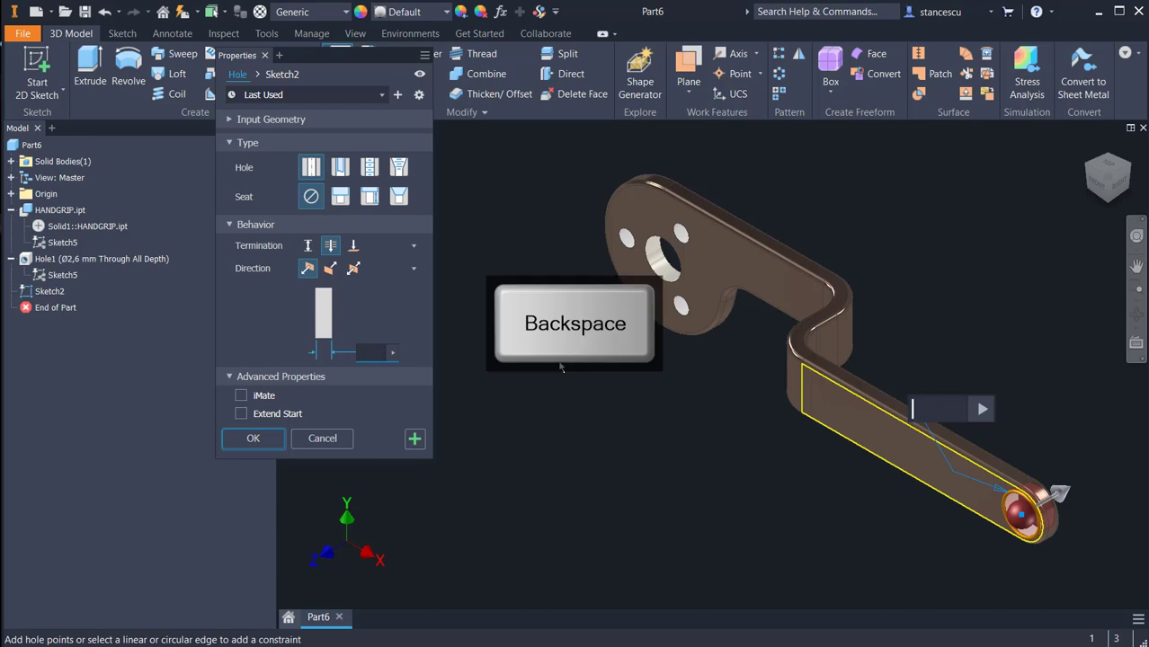
{"action": "type", "text": "4"}
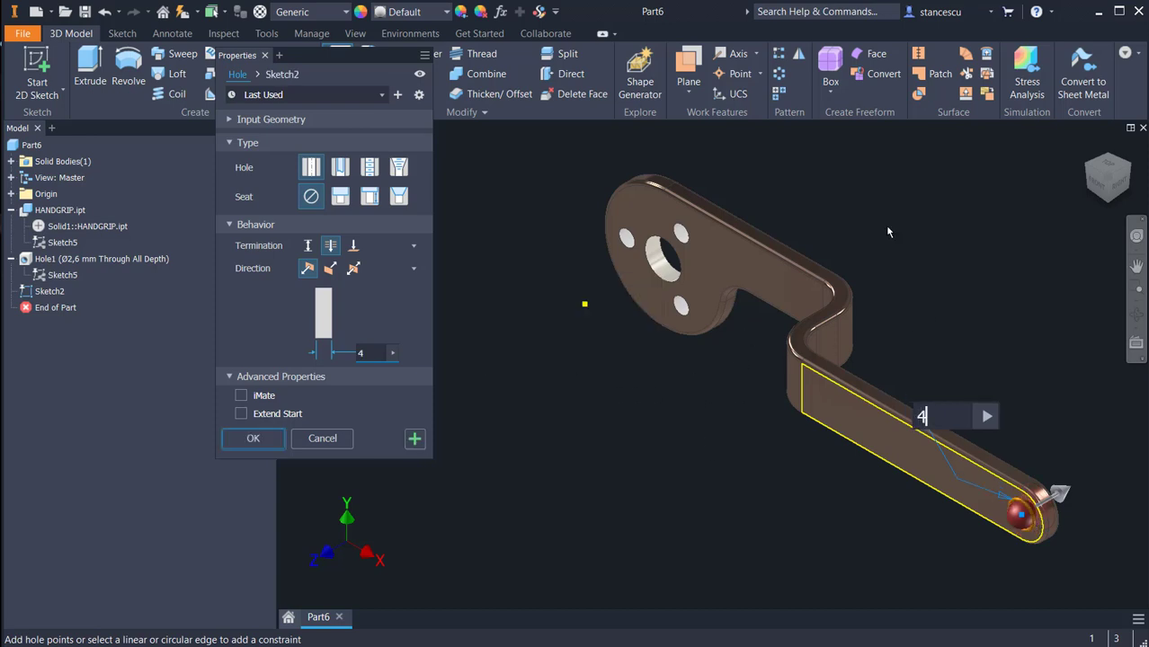
{"action": "left_click", "coordinate": [275, 439]}
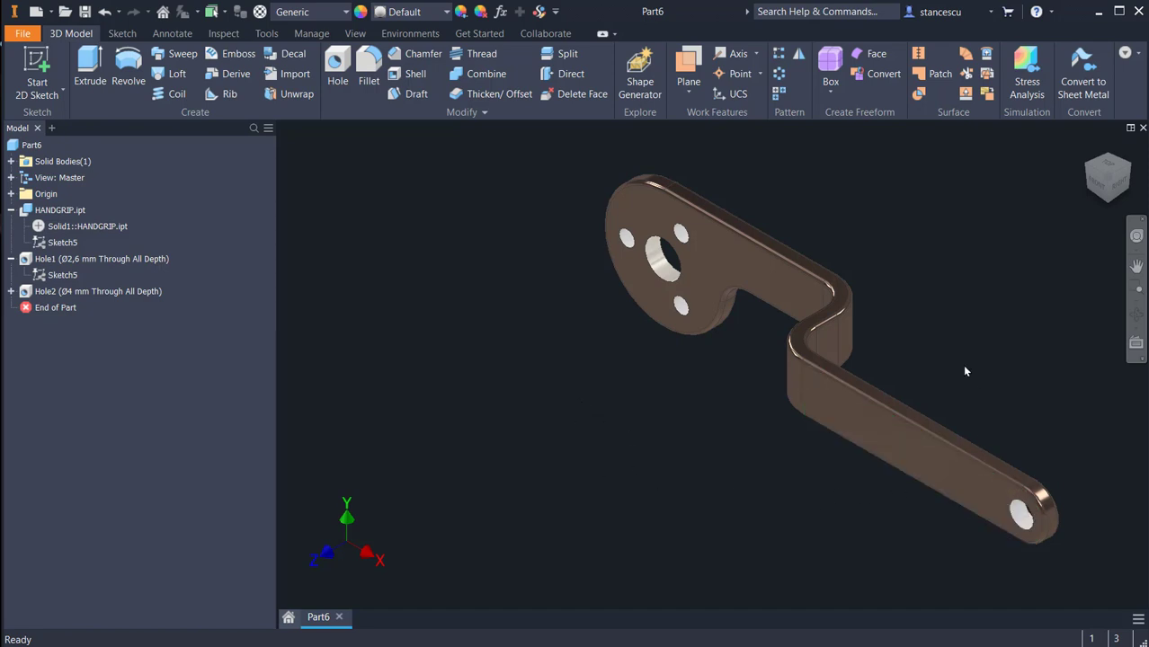
Step: Sketch a two-point rectangle within the long arm's flat outer face, around mid-length, and finish the sketch
{"action": "left_click", "coordinate": [828, 411]}
{"action": "left_click", "coordinate": [864, 399]}
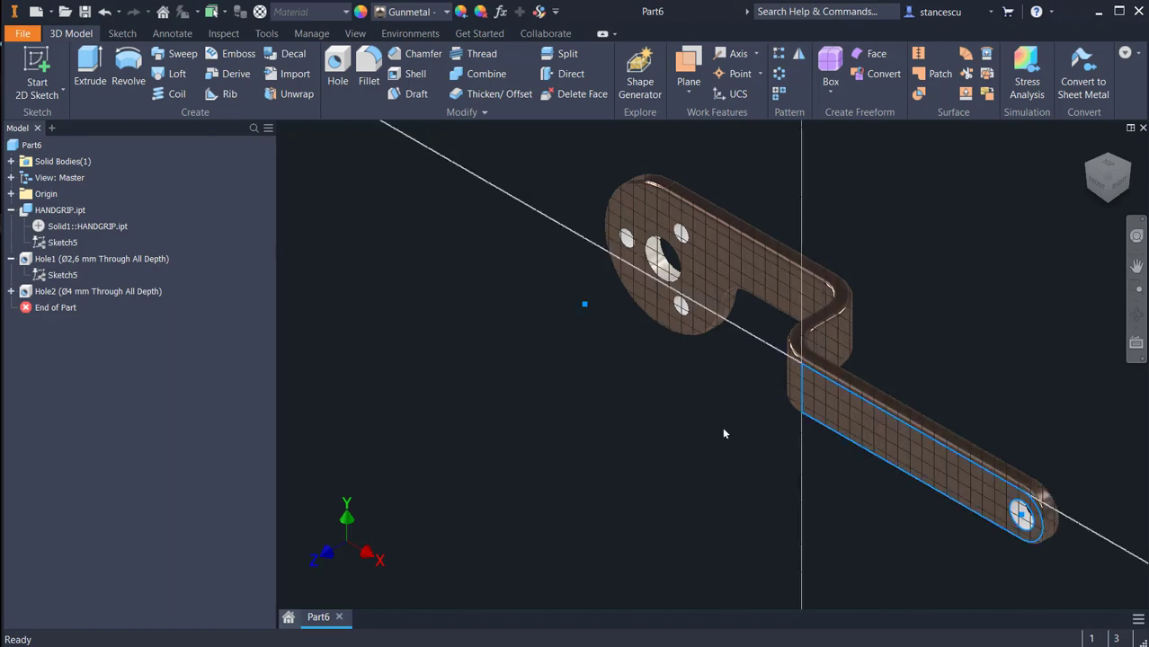
{"action": "left_click", "coordinate": [219, 71]}
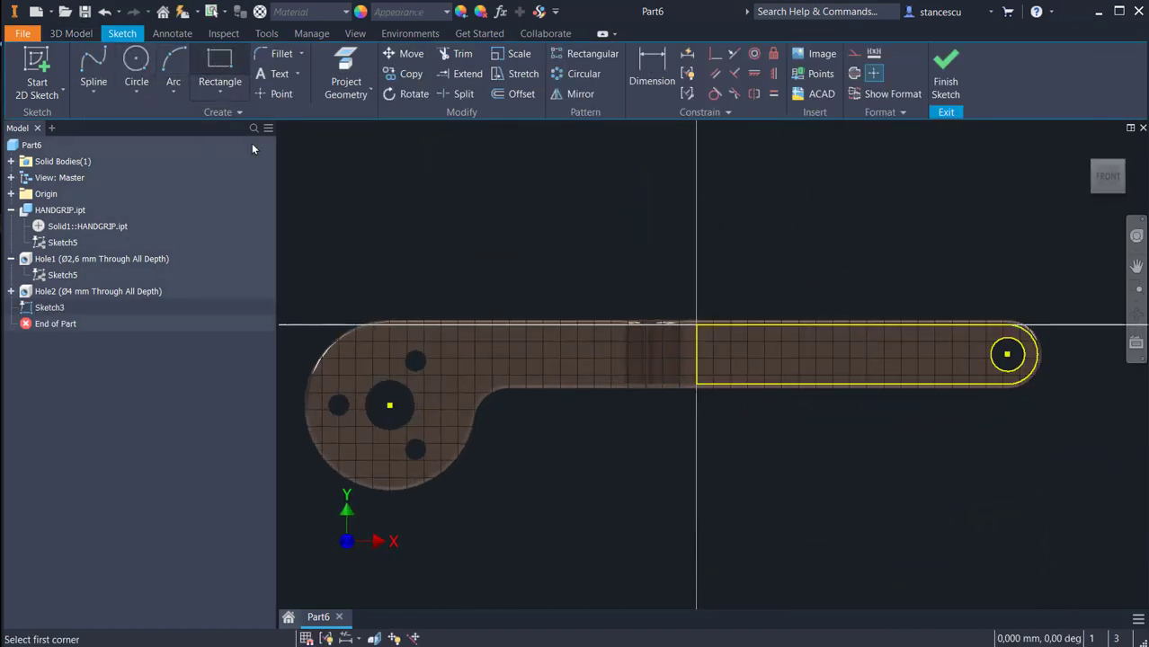
{"action": "left_click", "coordinate": [777, 338]}
{"action": "left_click", "coordinate": [893, 371]}
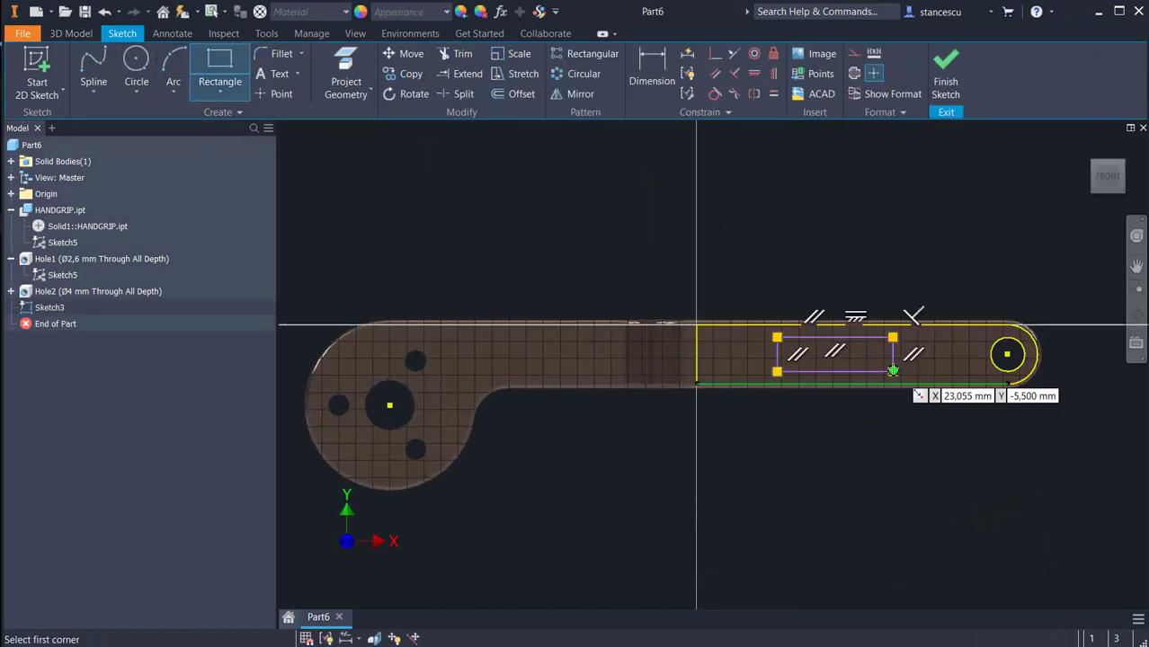
{"action": "left_click", "coordinate": [958, 79]}
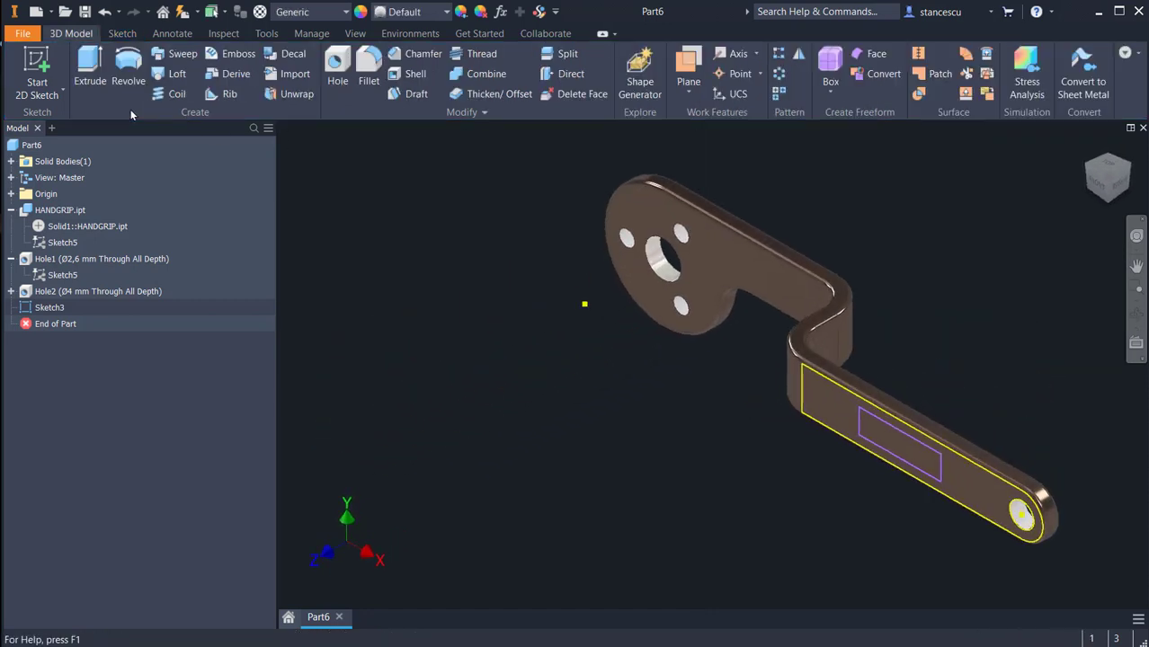
Step: Extrude the rectangle 18.75 mm outward from the long arm's face, joining it to the handgrip
{"action": "left_click", "coordinate": [89, 64]}
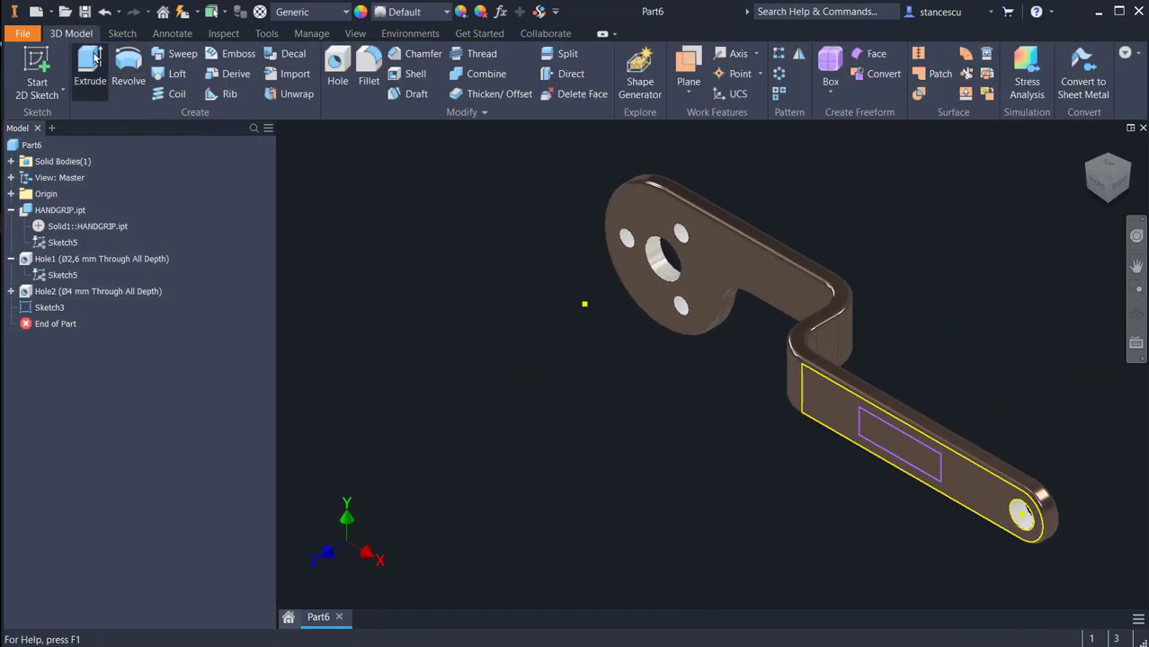
{"action": "left_click", "coordinate": [881, 435]}
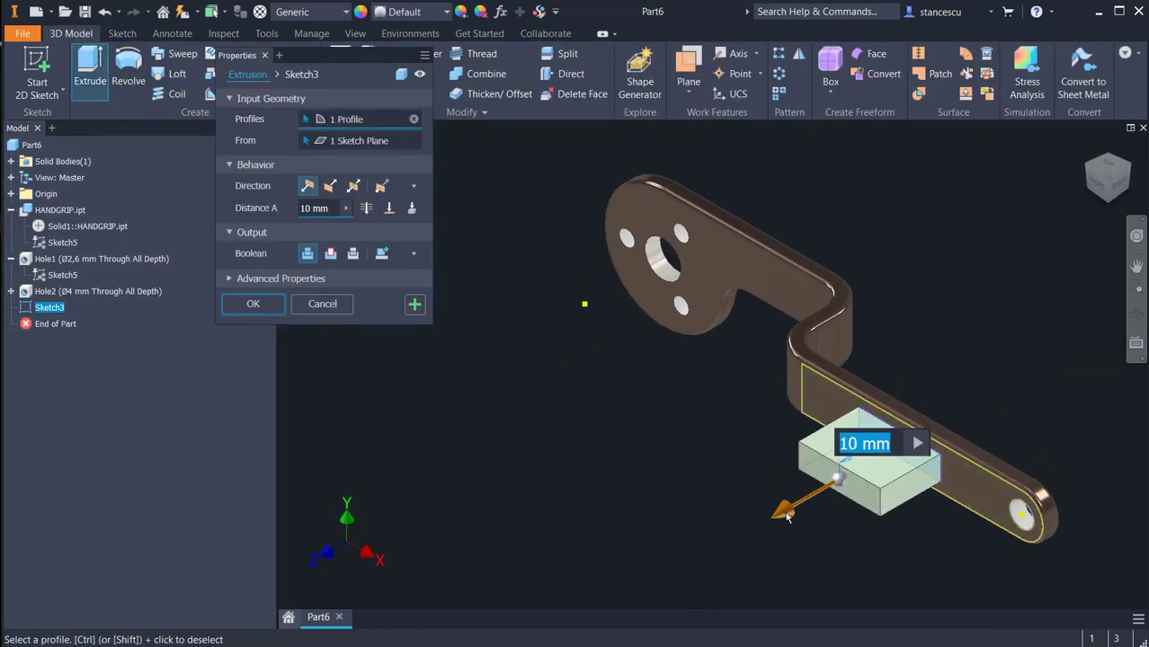
{"action": "mouse_move", "coordinate": [775, 526]}
{"action": "left_mouse_down"}
{"action": "mouse_move", "coordinate": [640, 576]}
{"action": "mouse_move", "coordinate": [1120, 331]}
{"action": "mouse_move", "coordinate": [635, 551]}
{"action": "mouse_move", "coordinate": [708, 503]}
{"action": "left_mouse_up"}
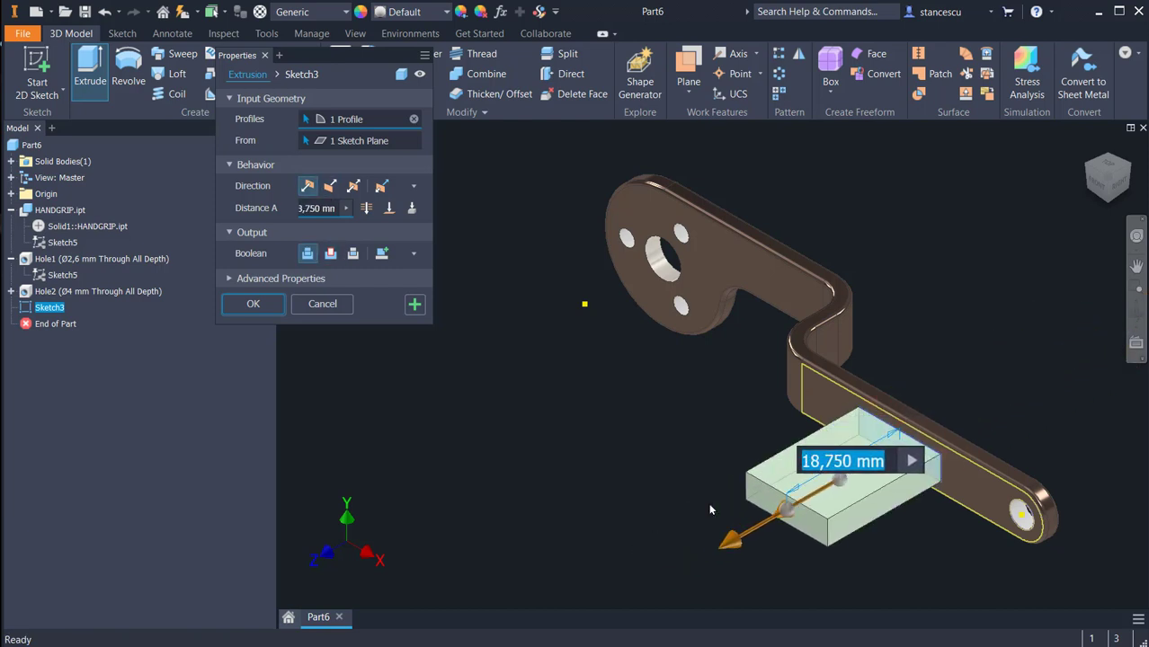
{"action": "left_click", "coordinate": [260, 309]}
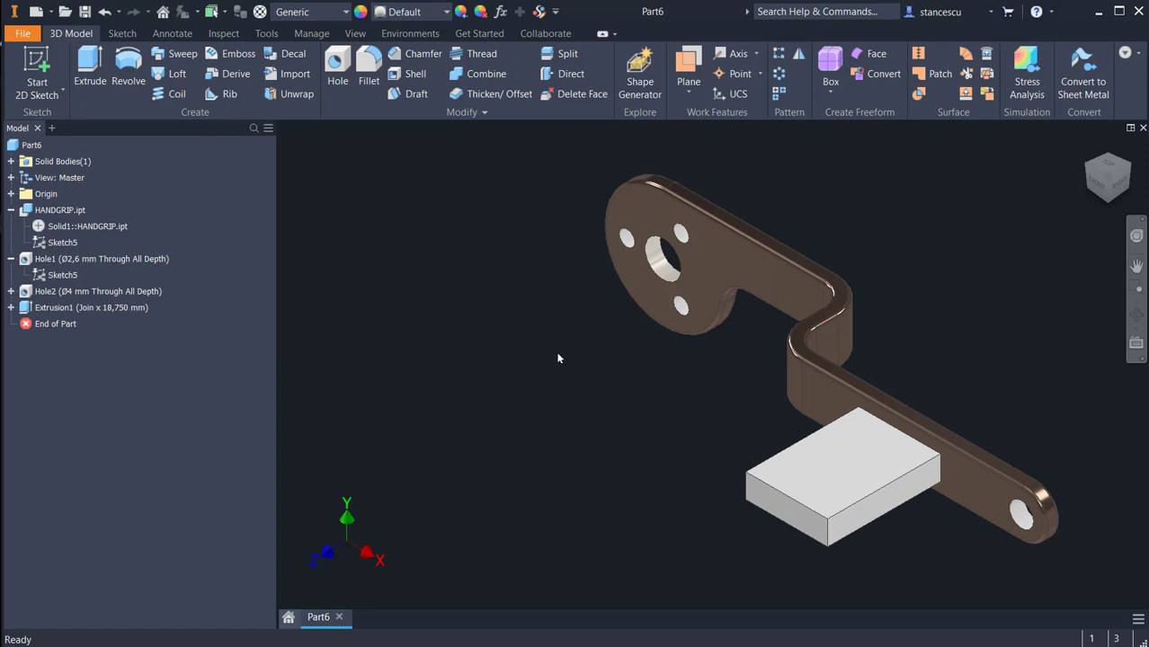